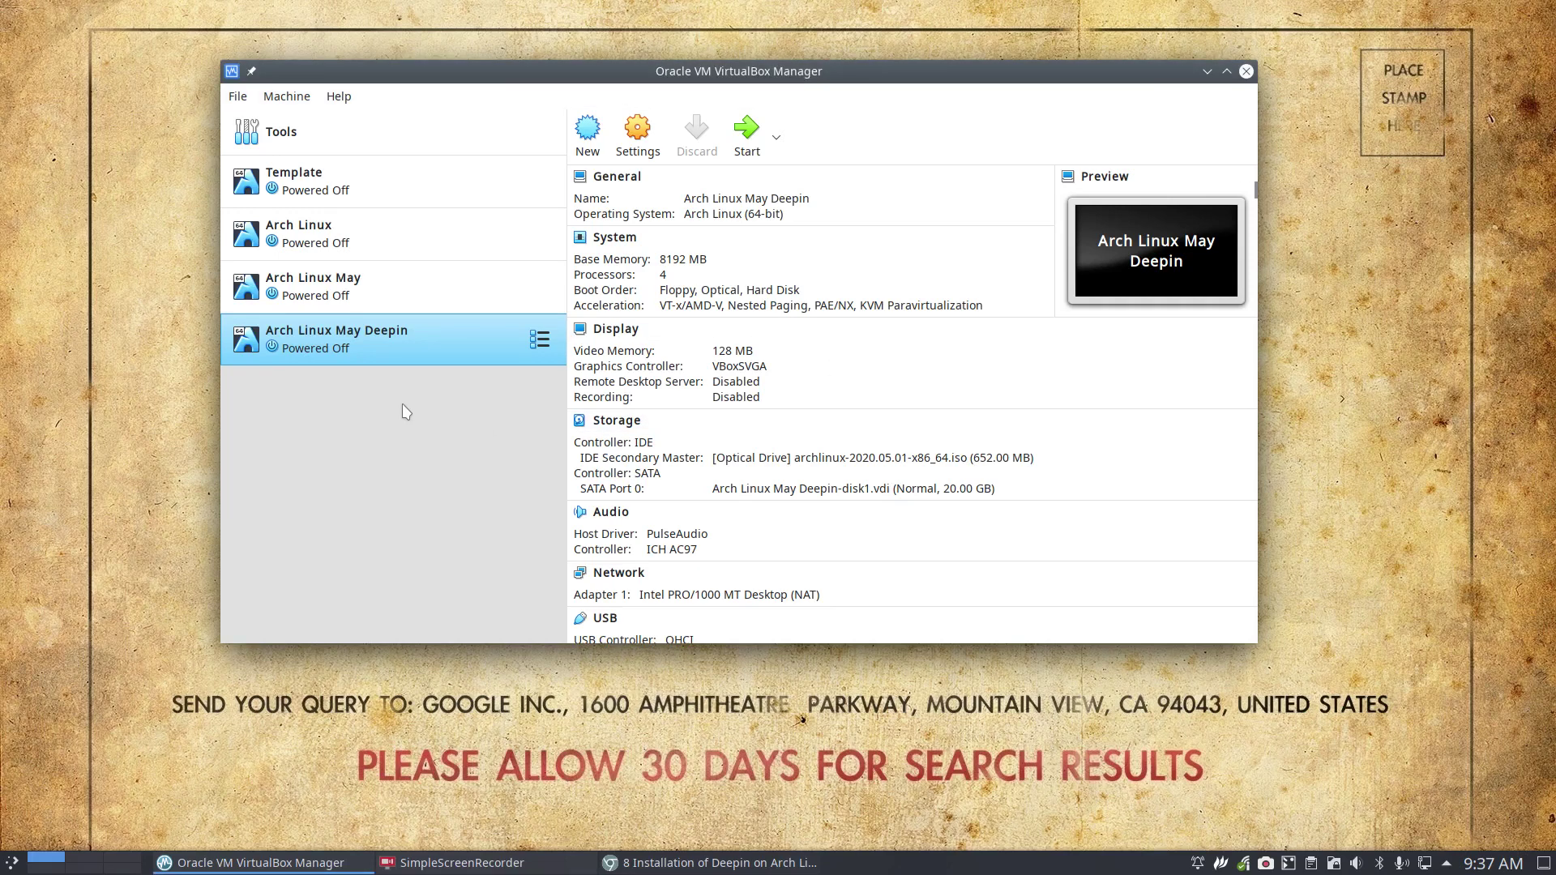
# Look over the Arch Linux May machine's details and actions, then reselect Arch Linux May Deepin.
pyautogui.click(334, 294)
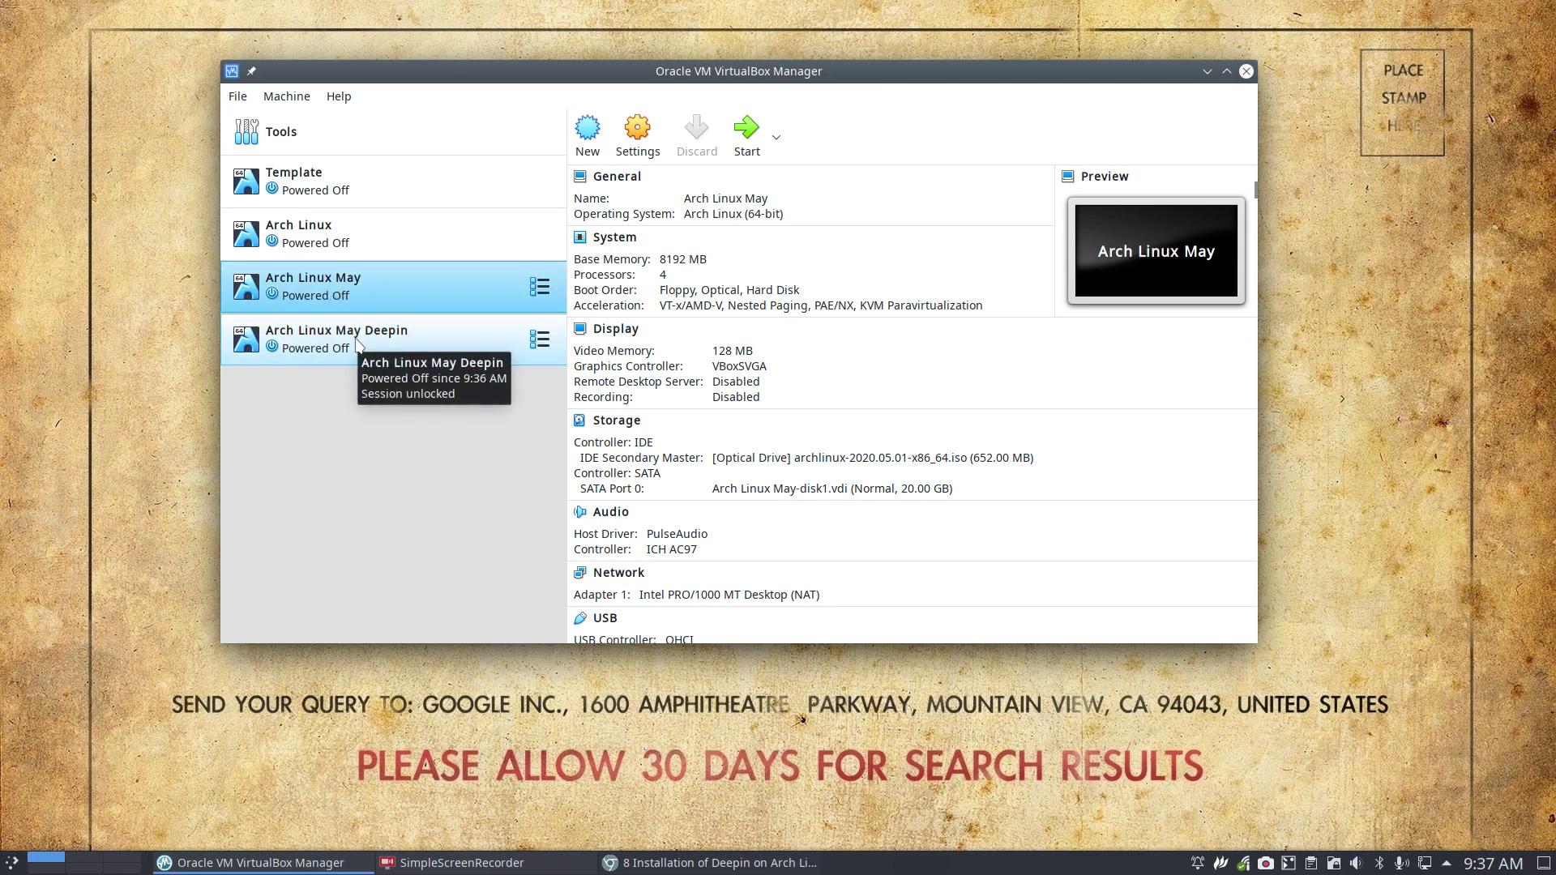
pyautogui.click(371, 341)
pyautogui.rightClick(365, 295)
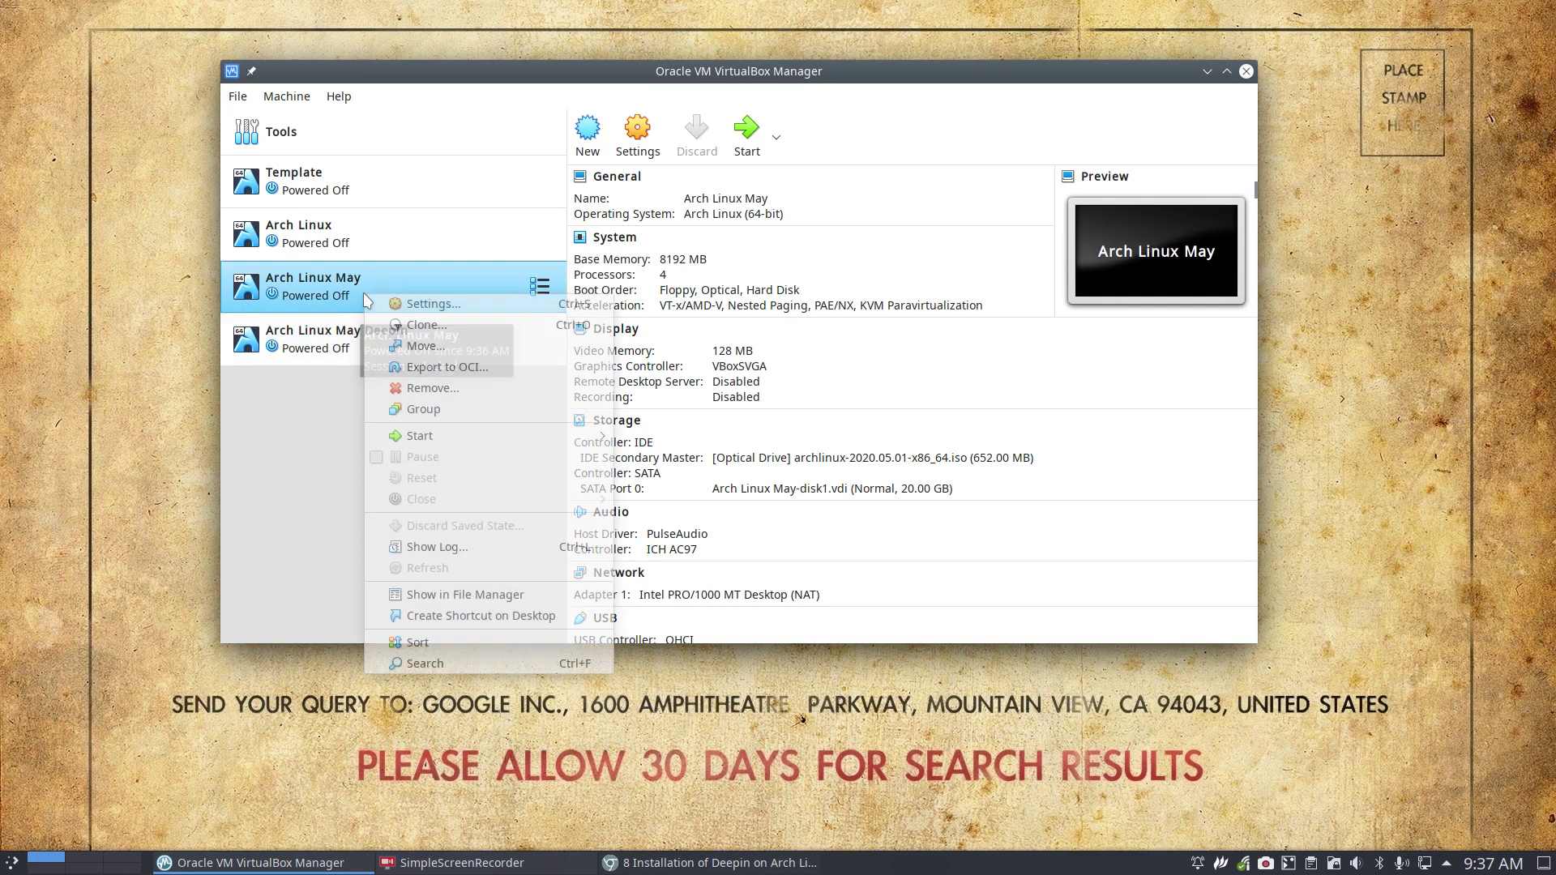
pyautogui.click(348, 346)
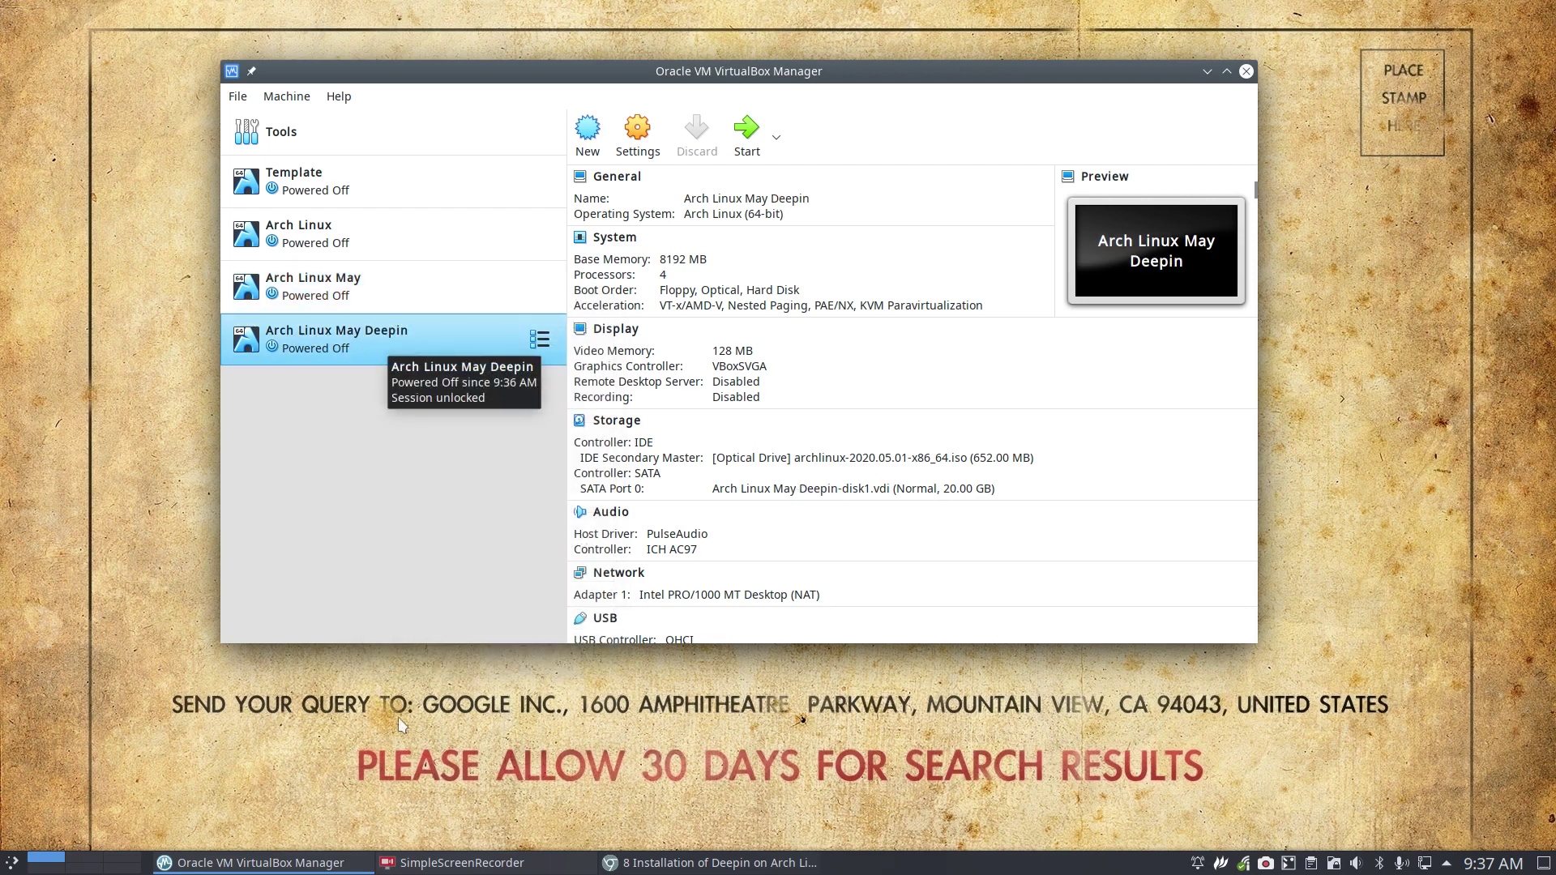
# Bring up the Deepin install article in Chromium and compare it with the Phase 3 article.
pyautogui.click(710, 863)
pyautogui.scroll(3, 649, 801)
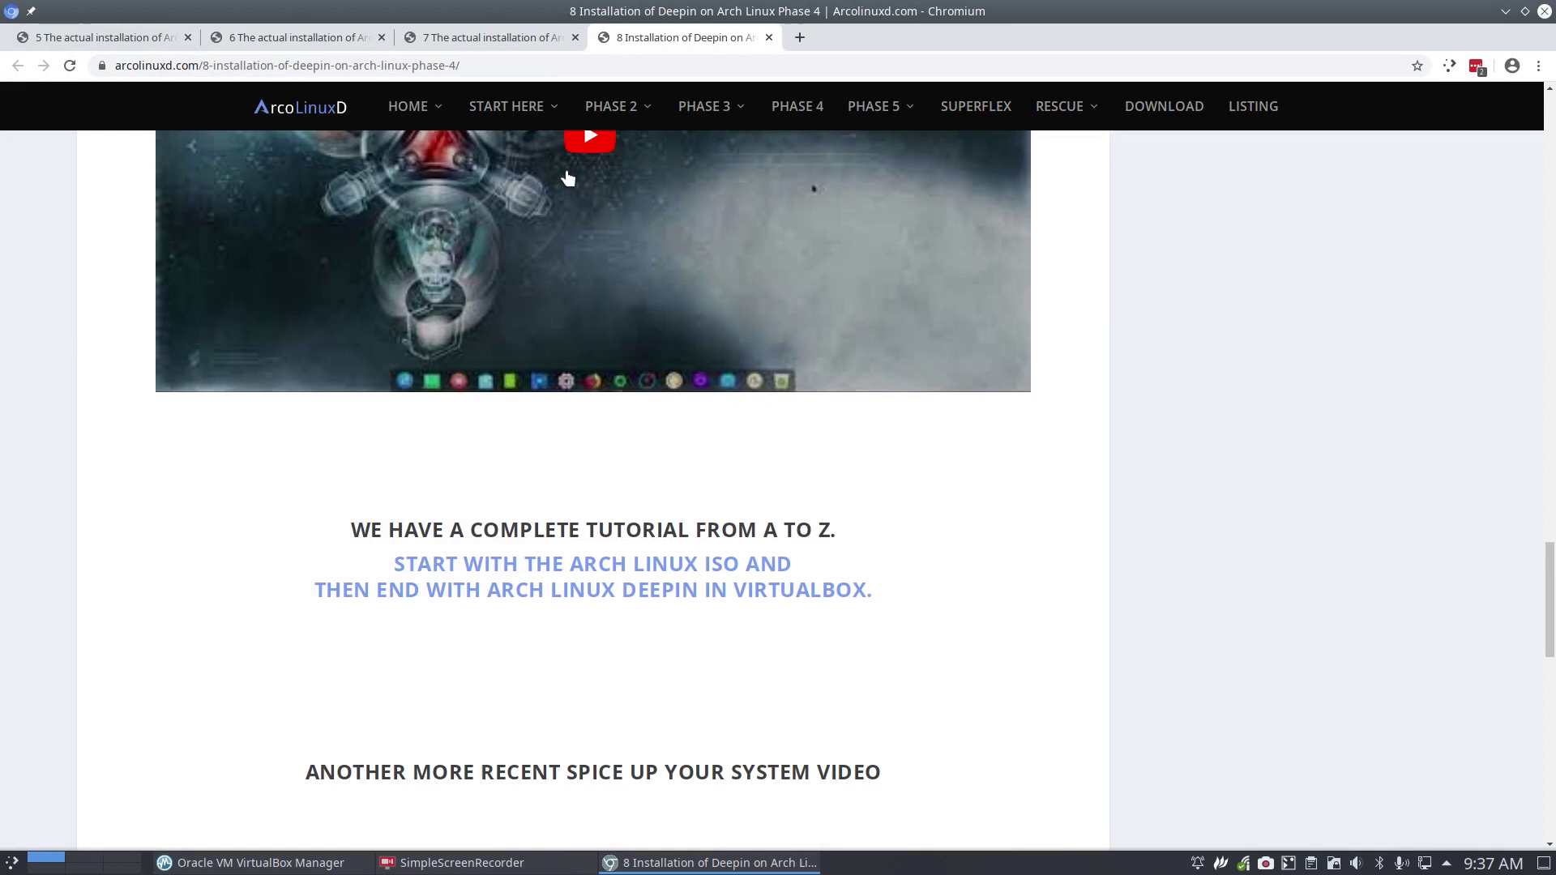
pyautogui.moveTo(911, 113)
pyautogui.moveTo(903, 191)
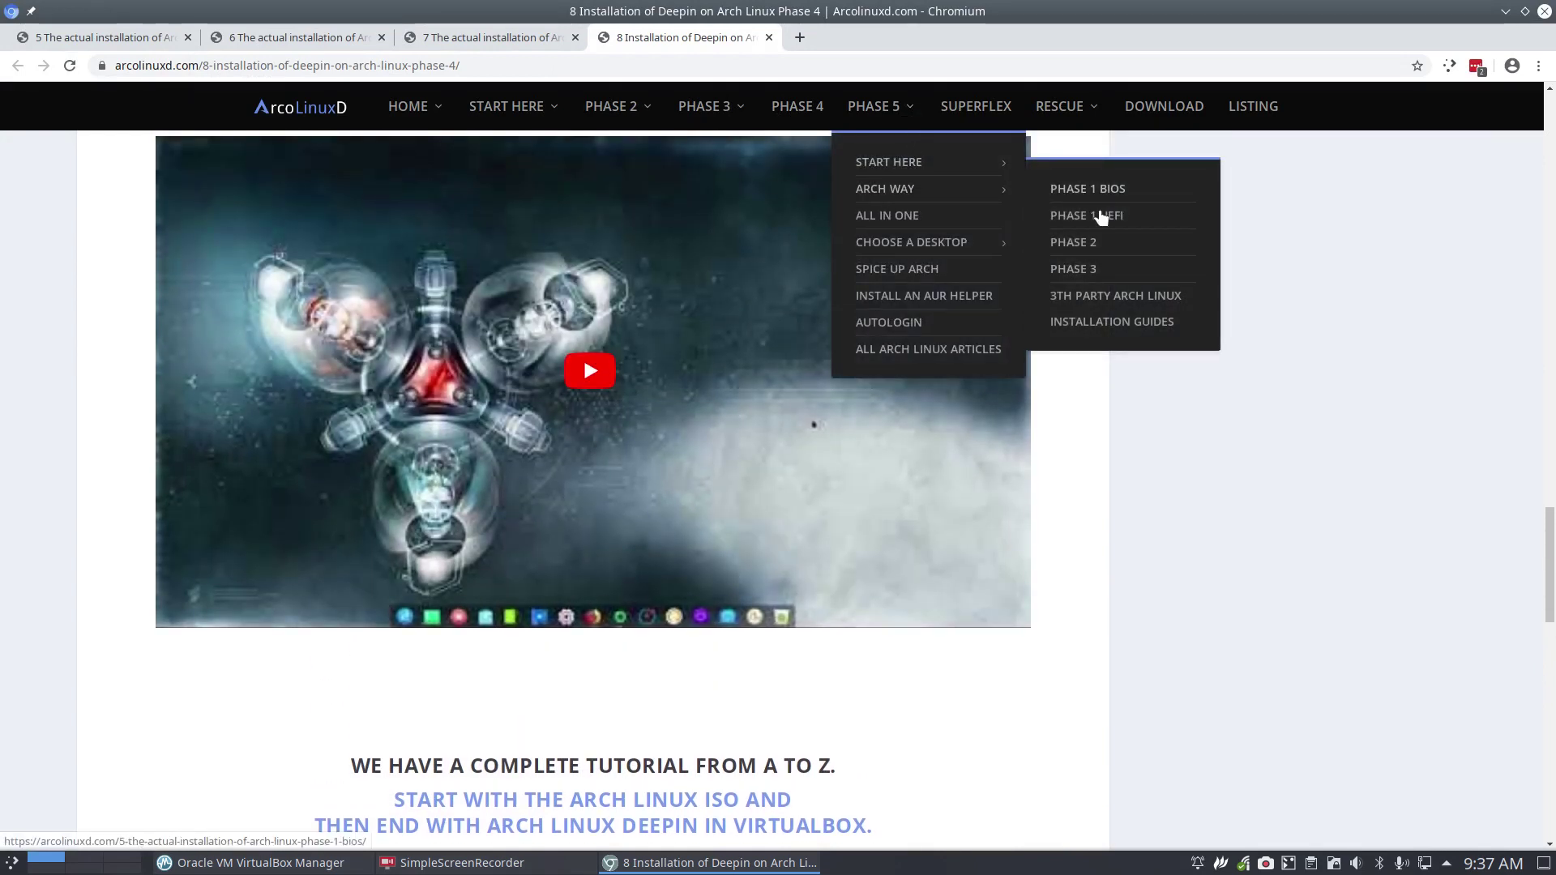
pyautogui.click(472, 47)
pyautogui.scroll(4, 475, 433)
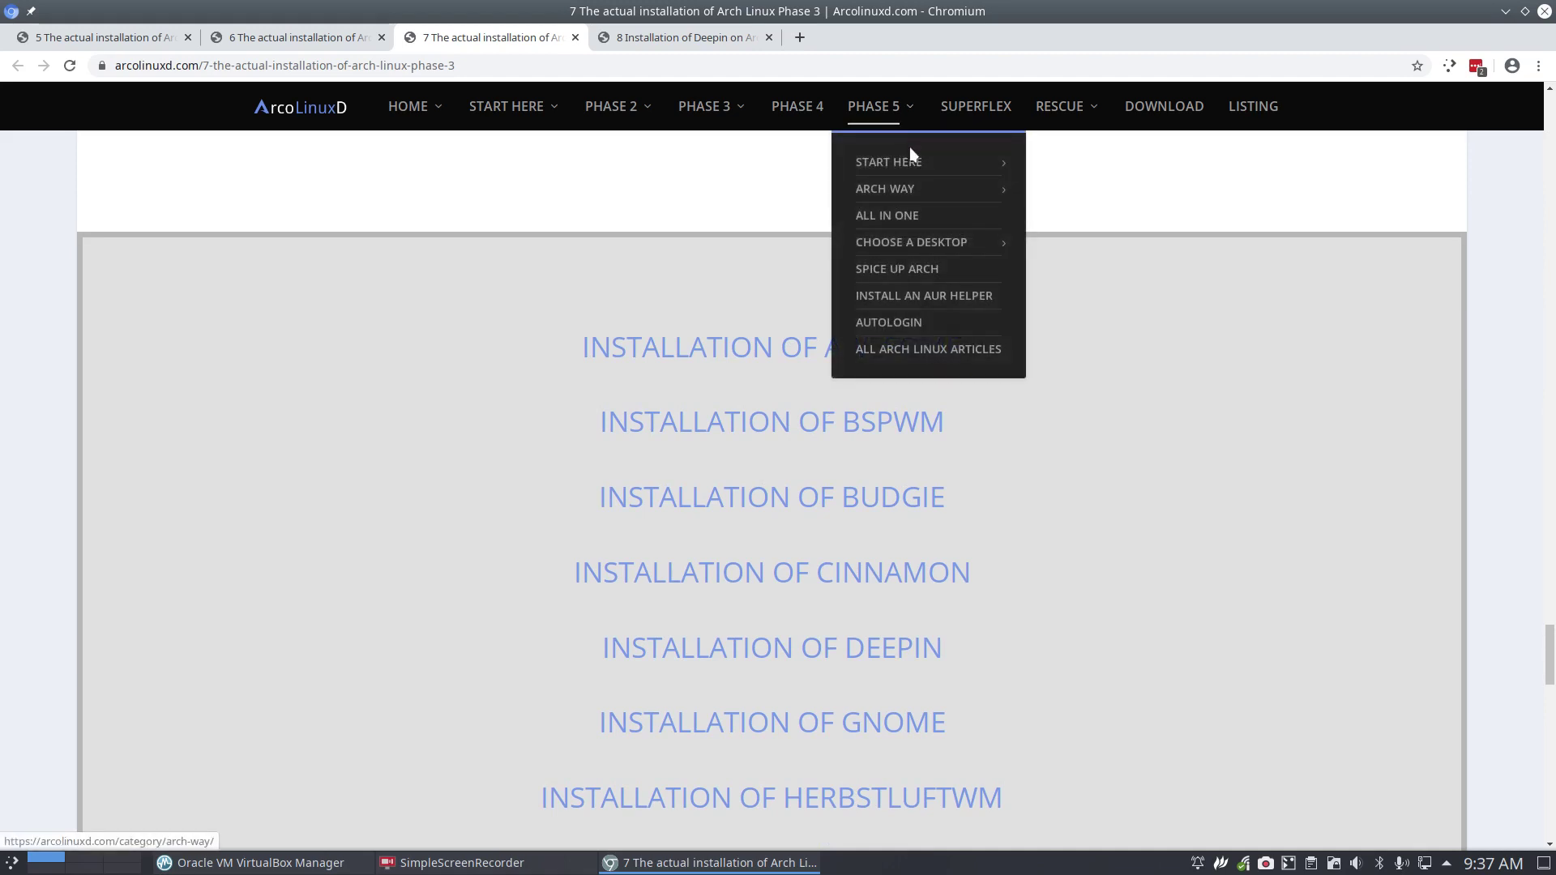
pyautogui.moveTo(934, 247)
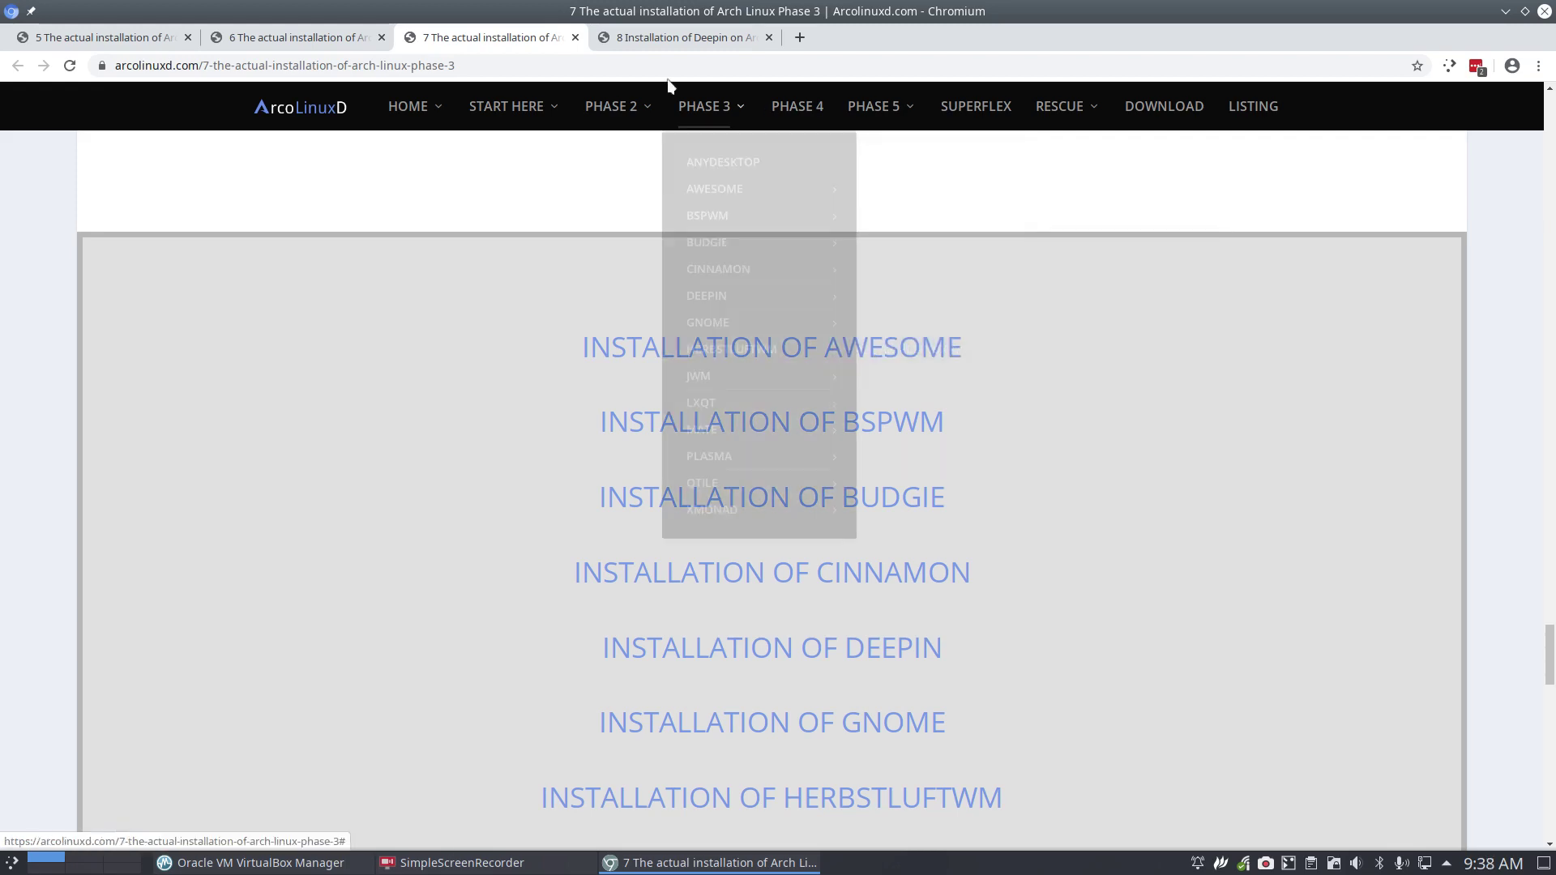
# Back on the Deepin article, select the pacman deepin install commands, then minimize Chromium.
pyautogui.click(689, 37)
pyautogui.scroll(1, 201, 479)
pyautogui.scroll(12, 201, 479)
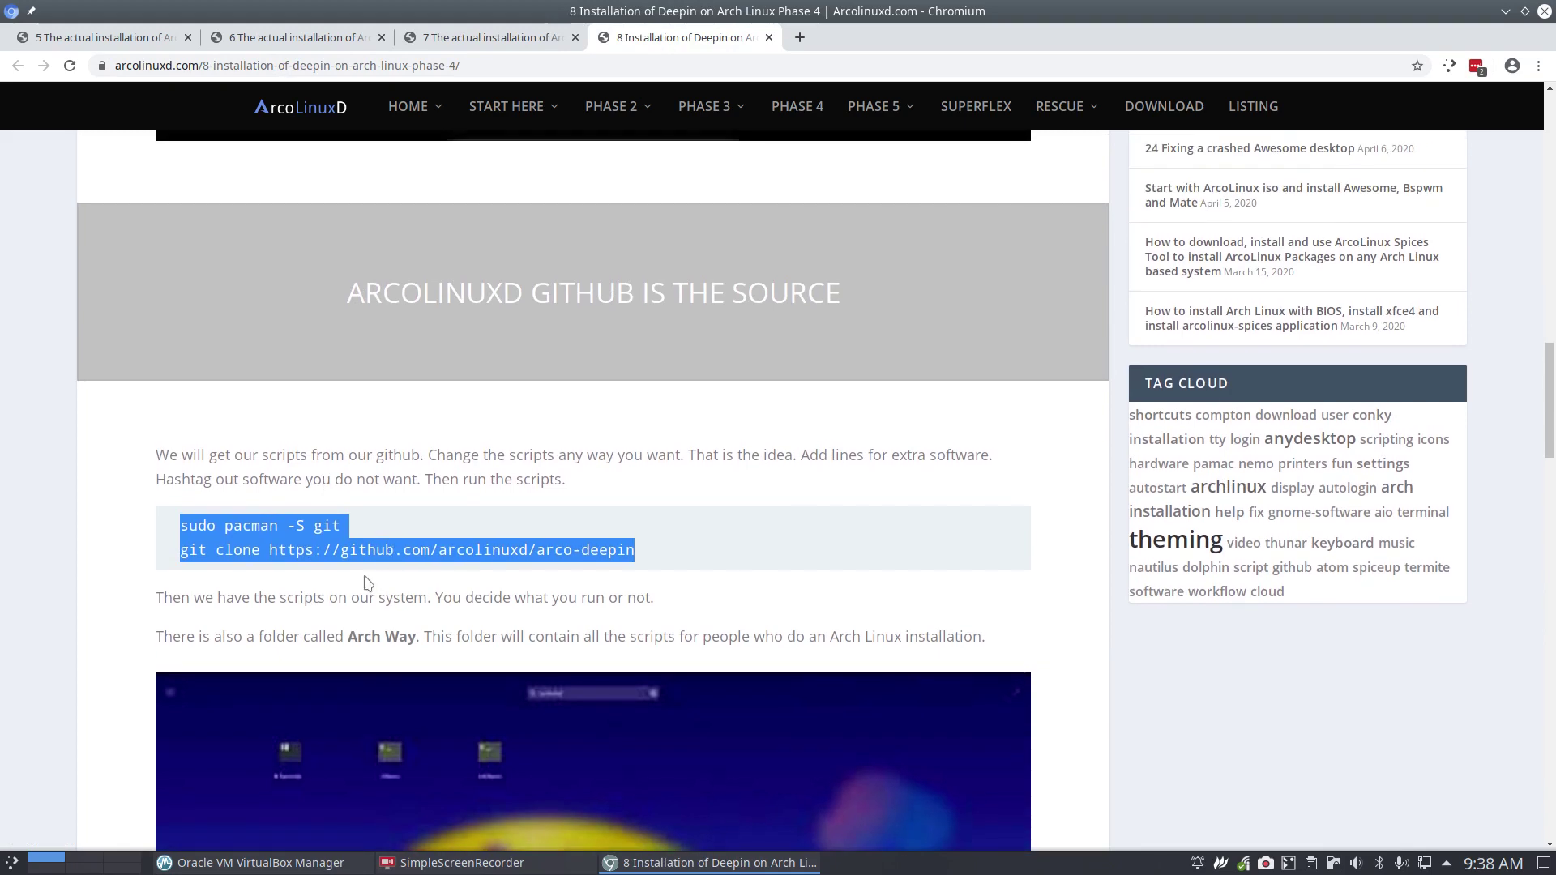
pyautogui.click(503, 493)
pyautogui.scroll(3, 499, 496)
pyautogui.scroll(7, 496, 498)
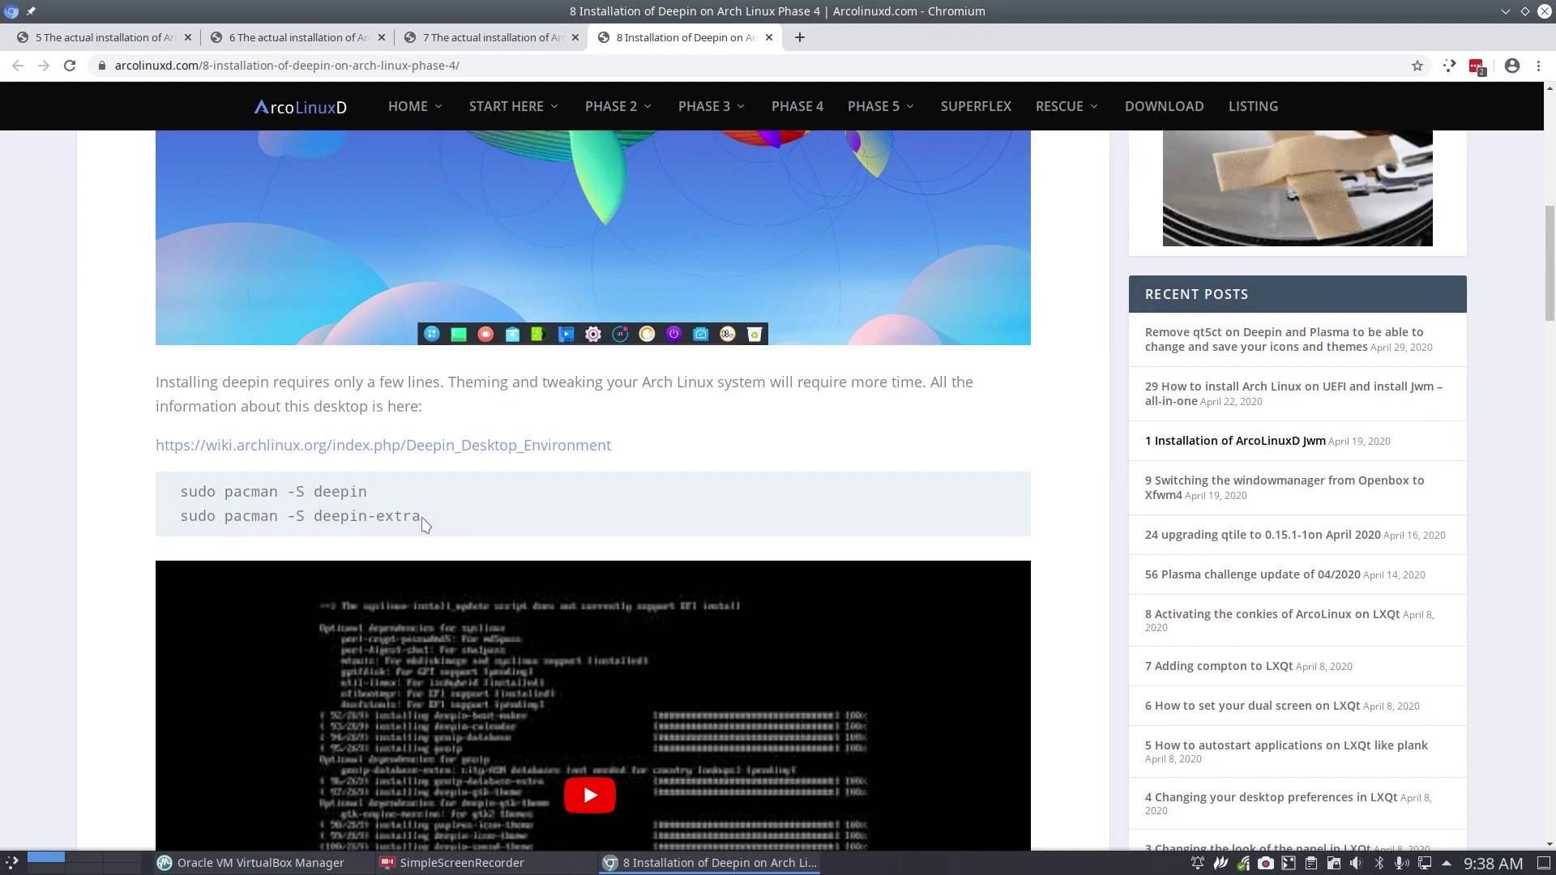
pyautogui.moveTo(421, 520); pyautogui.dragTo(436, 464)
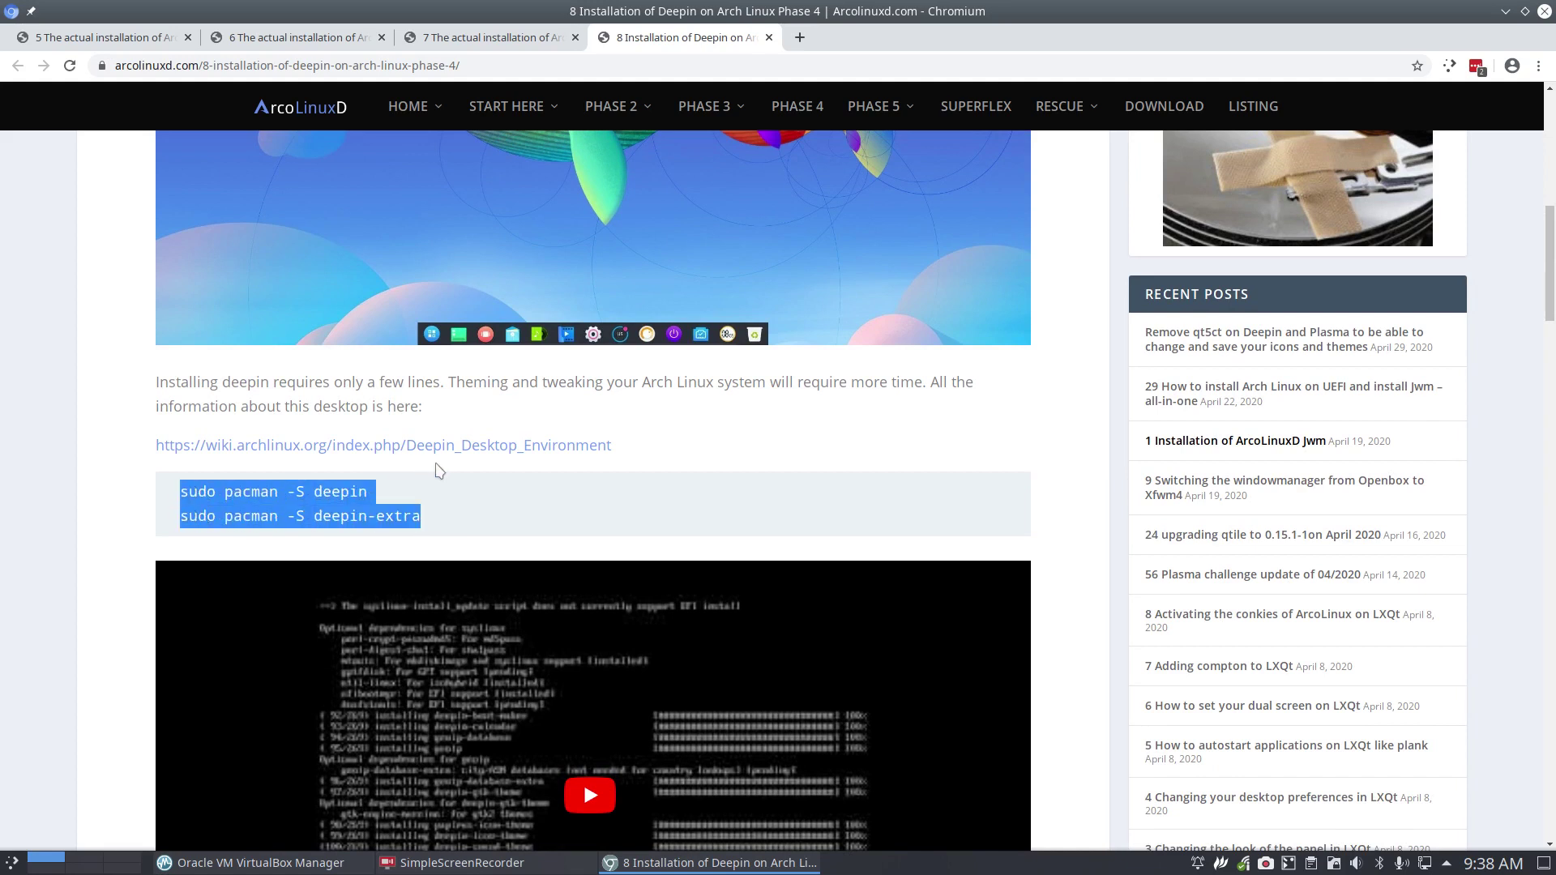
pyautogui.click(390, 498)
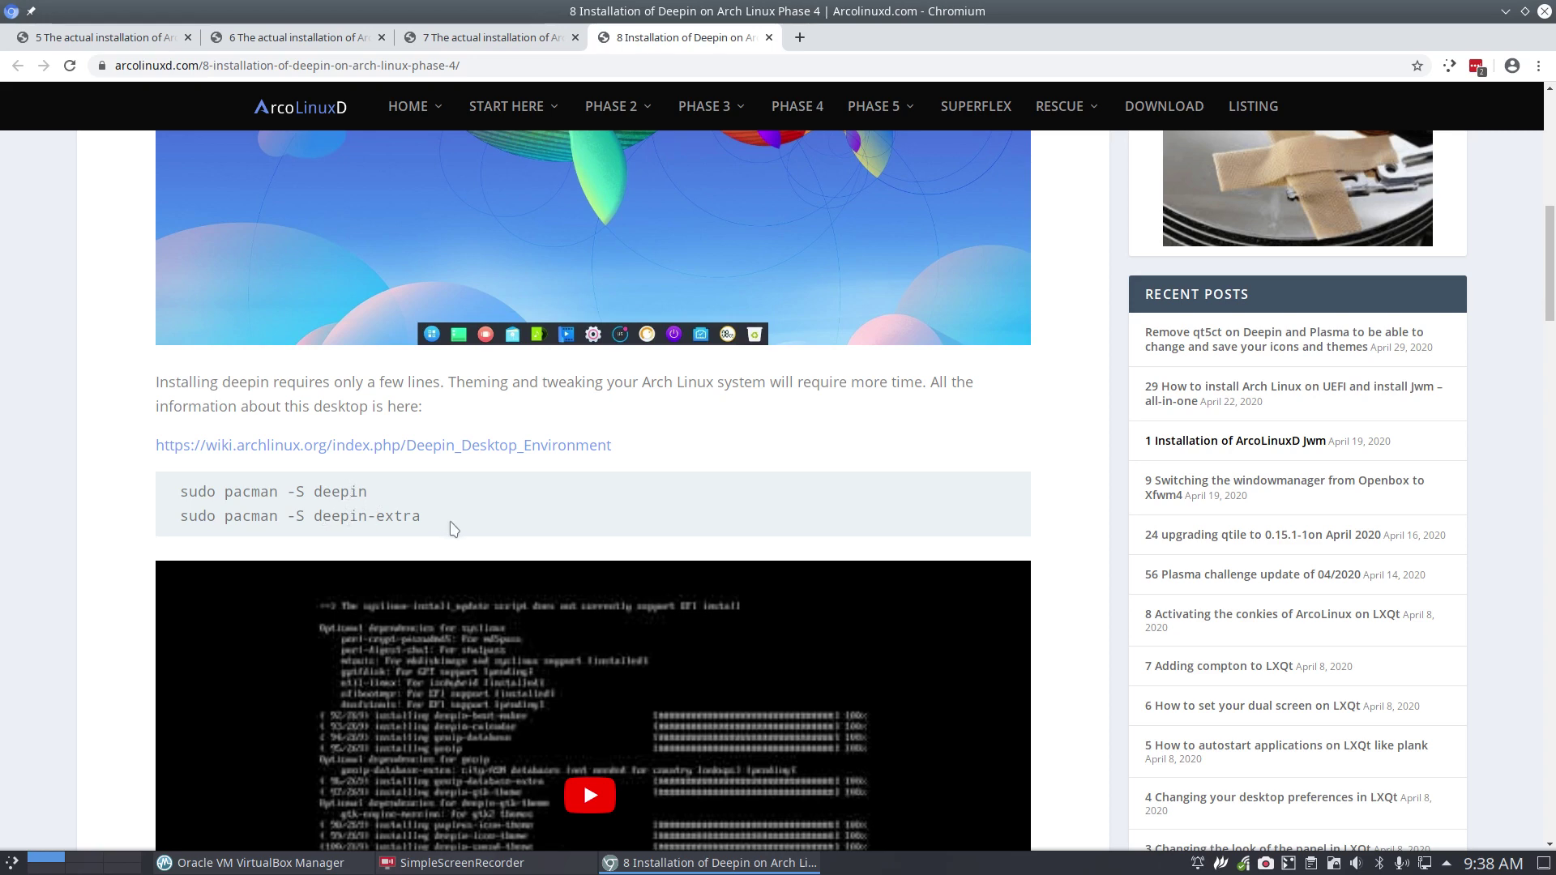
pyautogui.click(1505, 11)
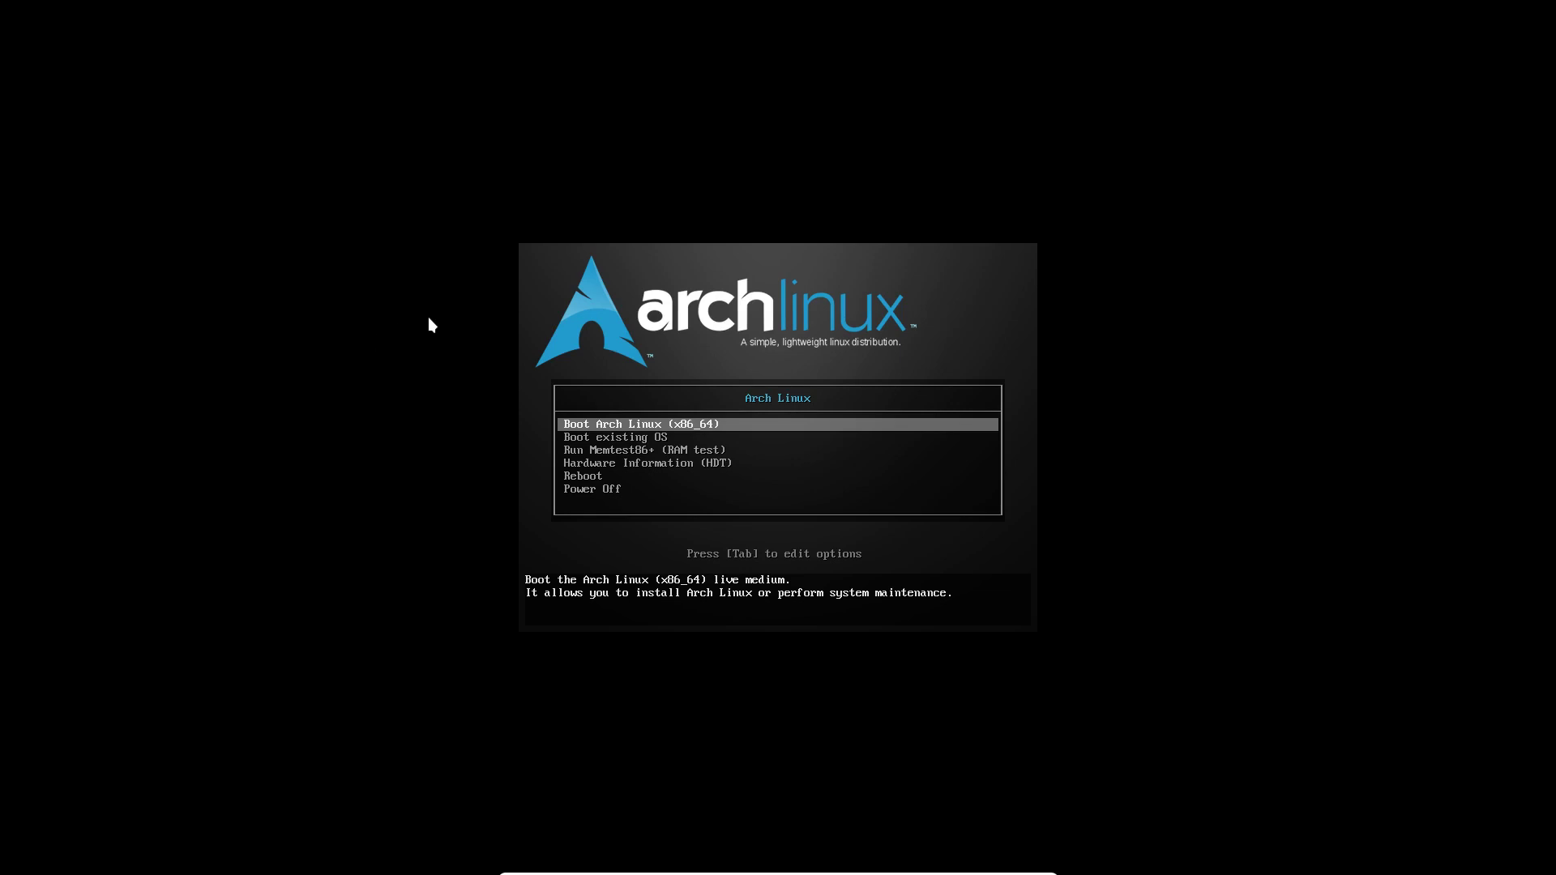
# Boot the existing installed OS from the boot menu and check the login screen's empty options list.
pyautogui.press('Down')
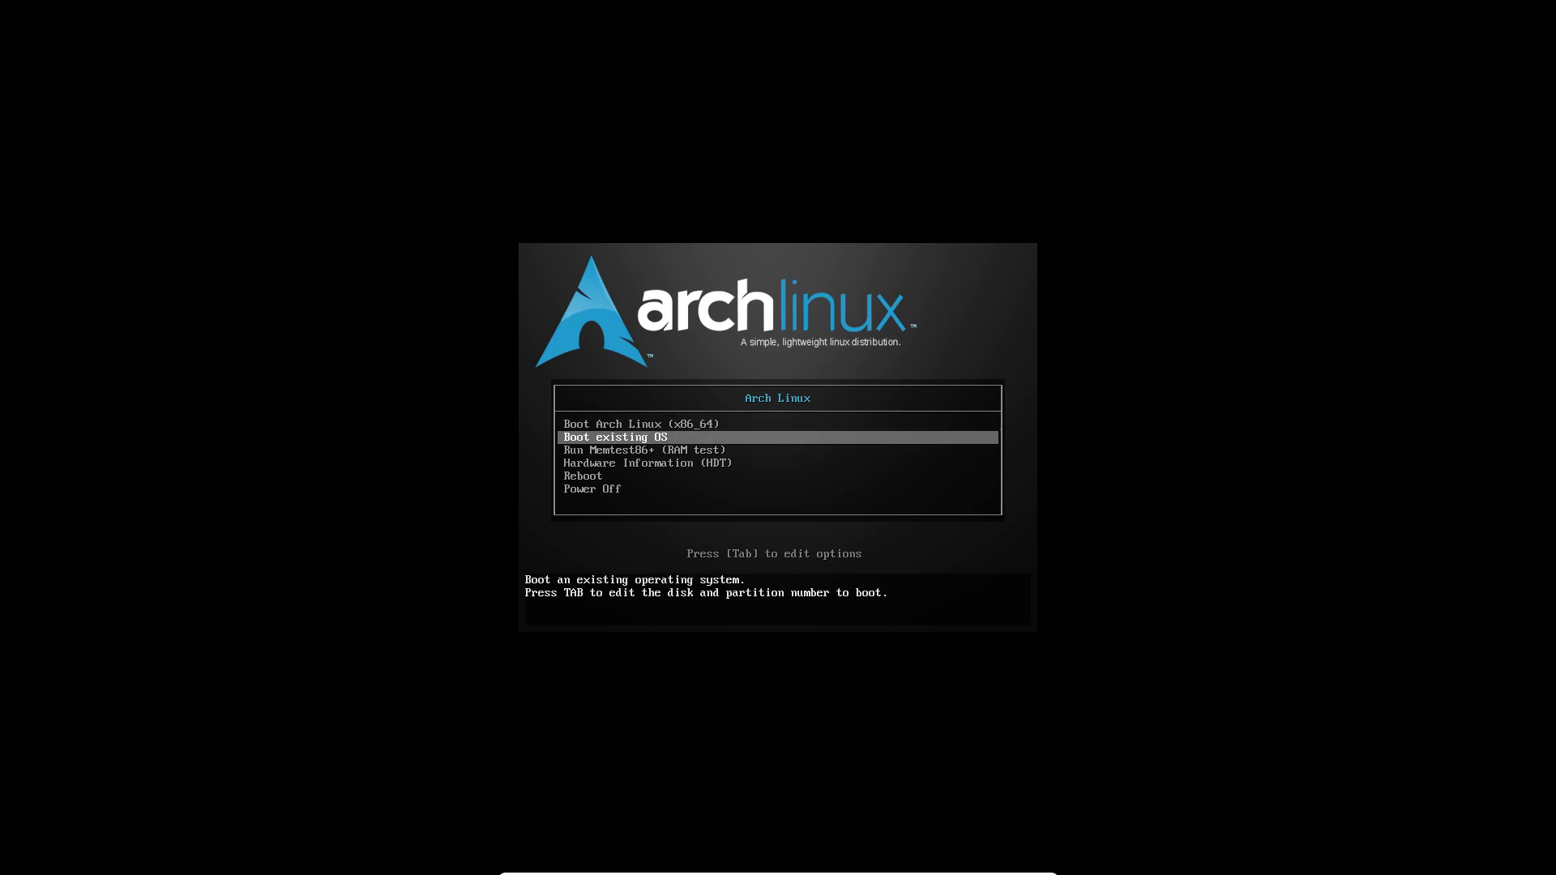
pyautogui.press('Return')
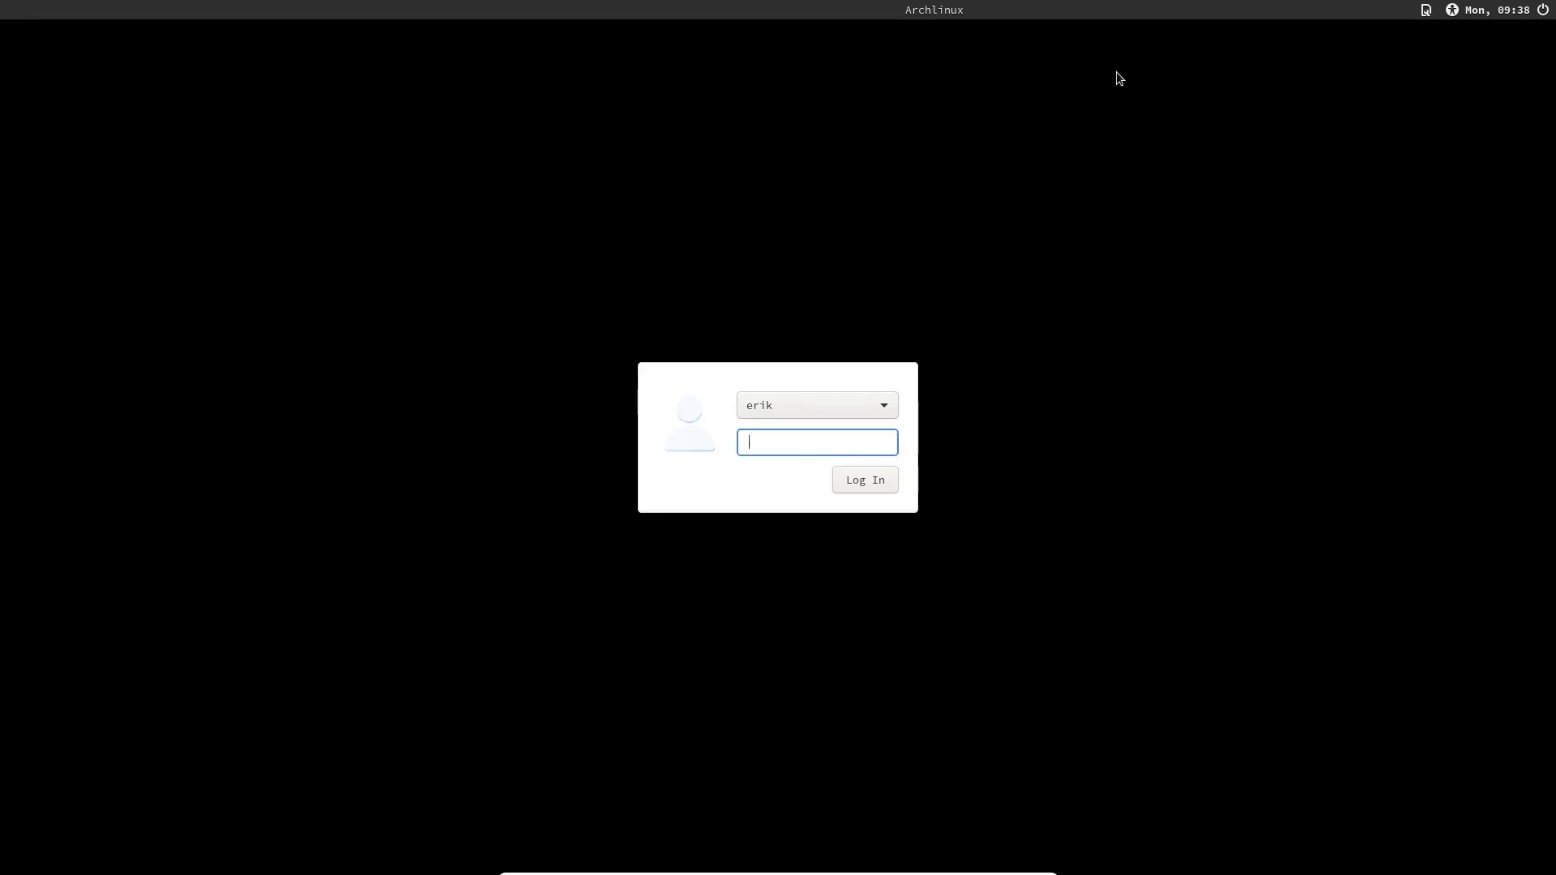
pyautogui.click(1427, 10)
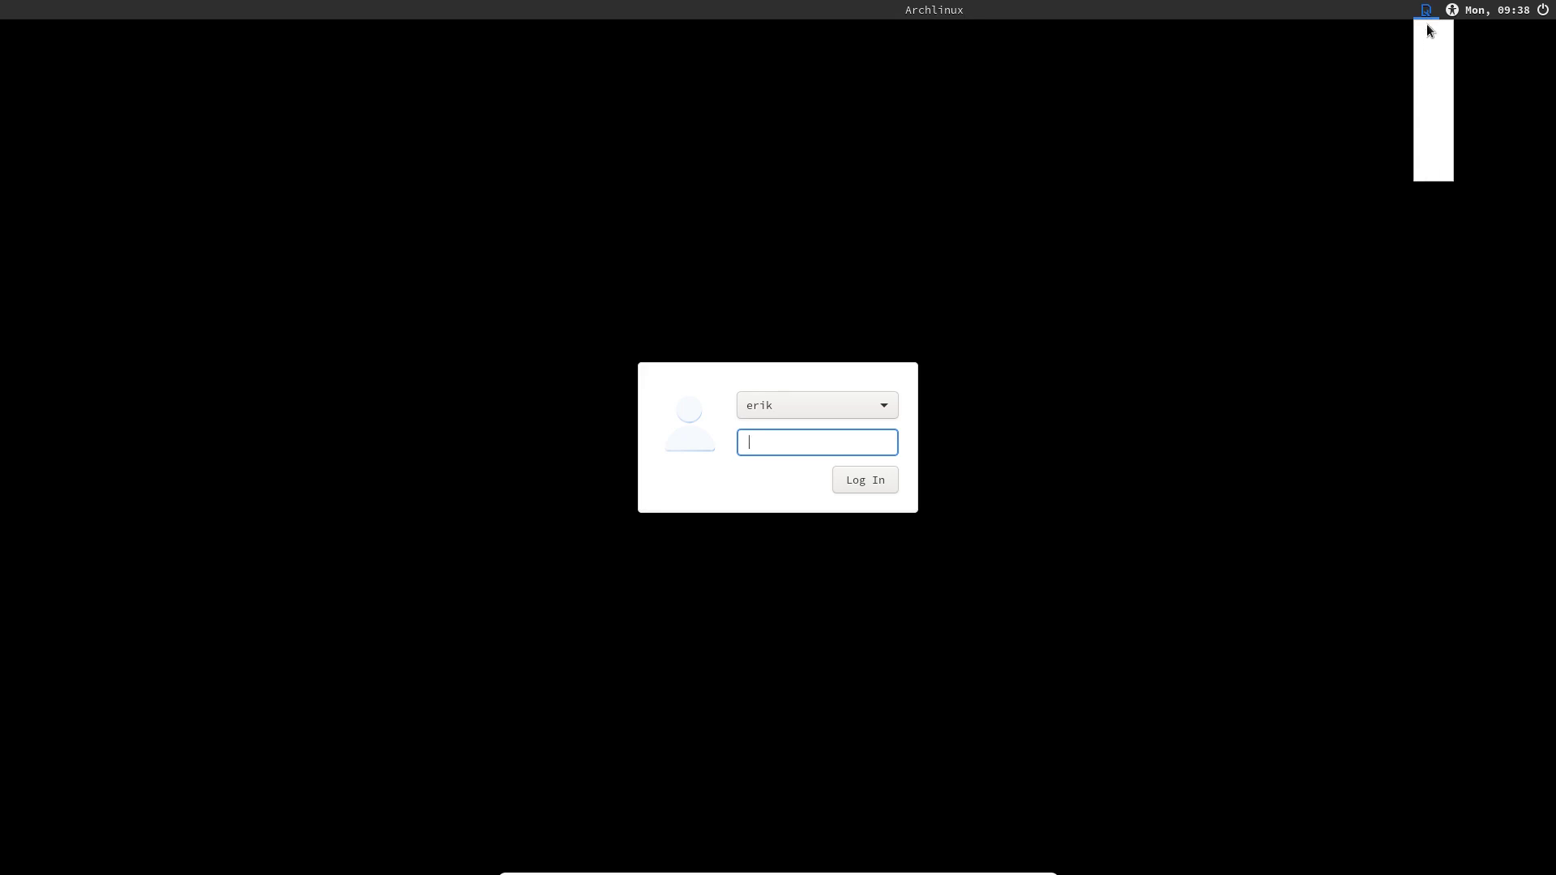
pyautogui.click(953, 200)
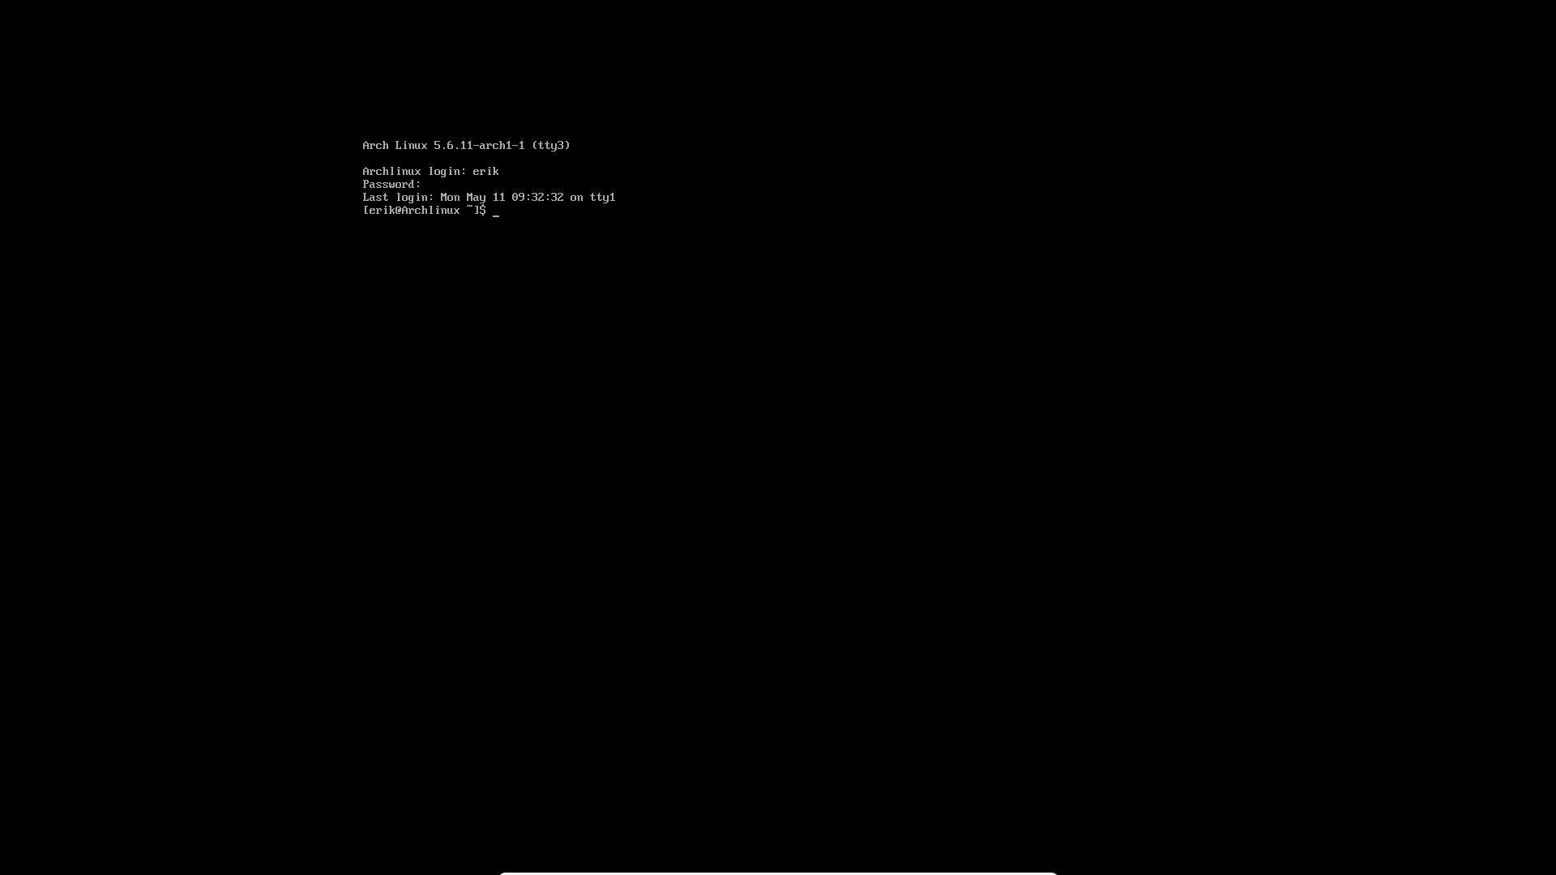
# Run setxkbmap be and load the be-latin1 keymap with sudo loadkeys.
pyautogui.write('setxkbmap be')
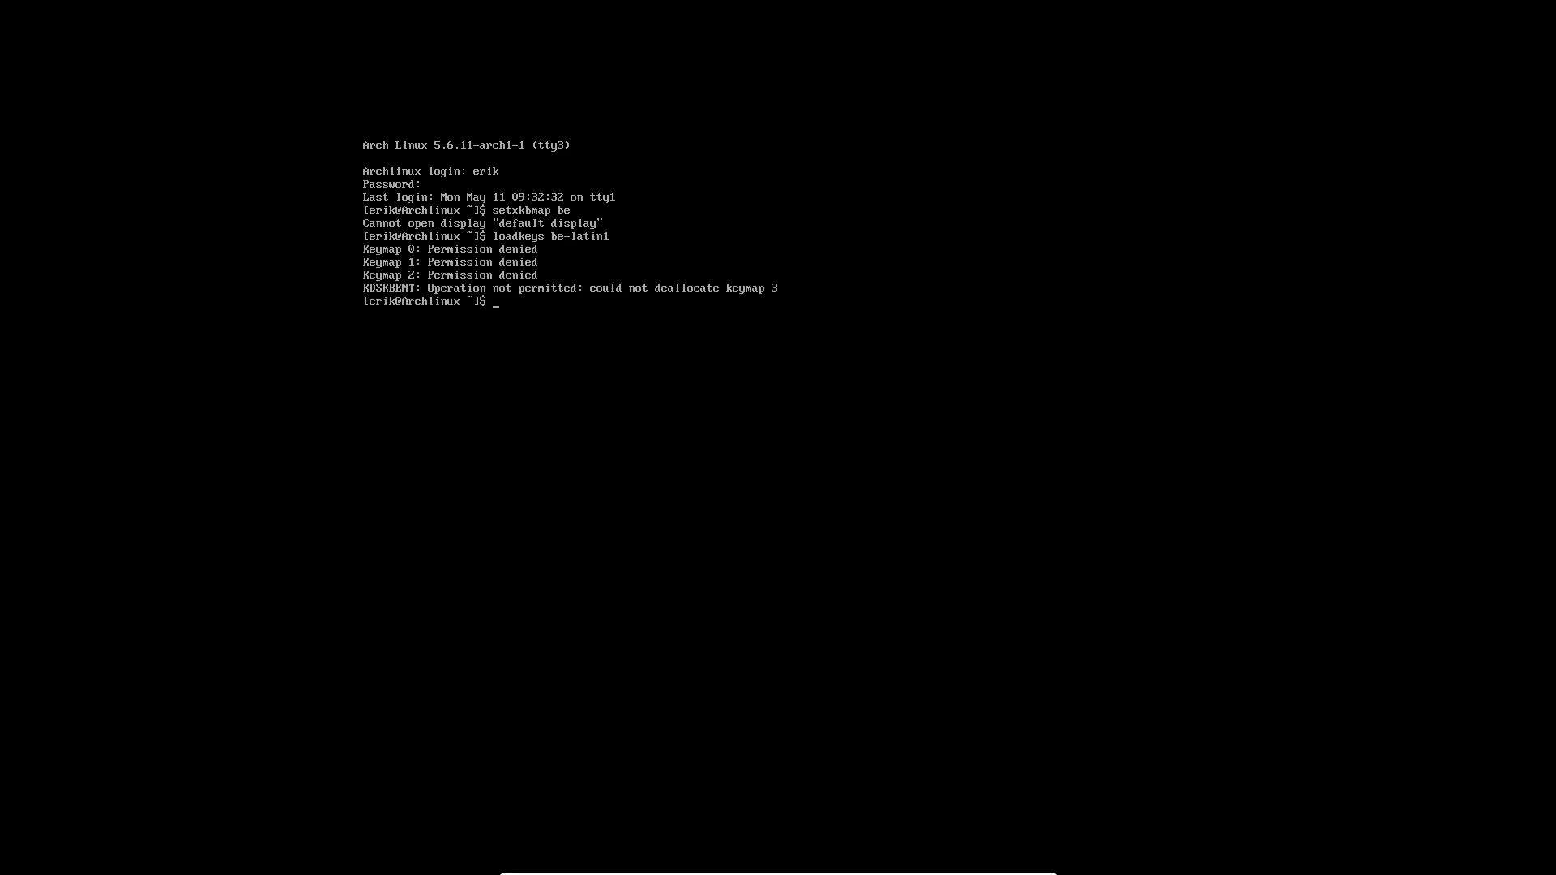
pyautogui.press('Up')
pyautogui.write('sudo')
pyautogui.press('Return')
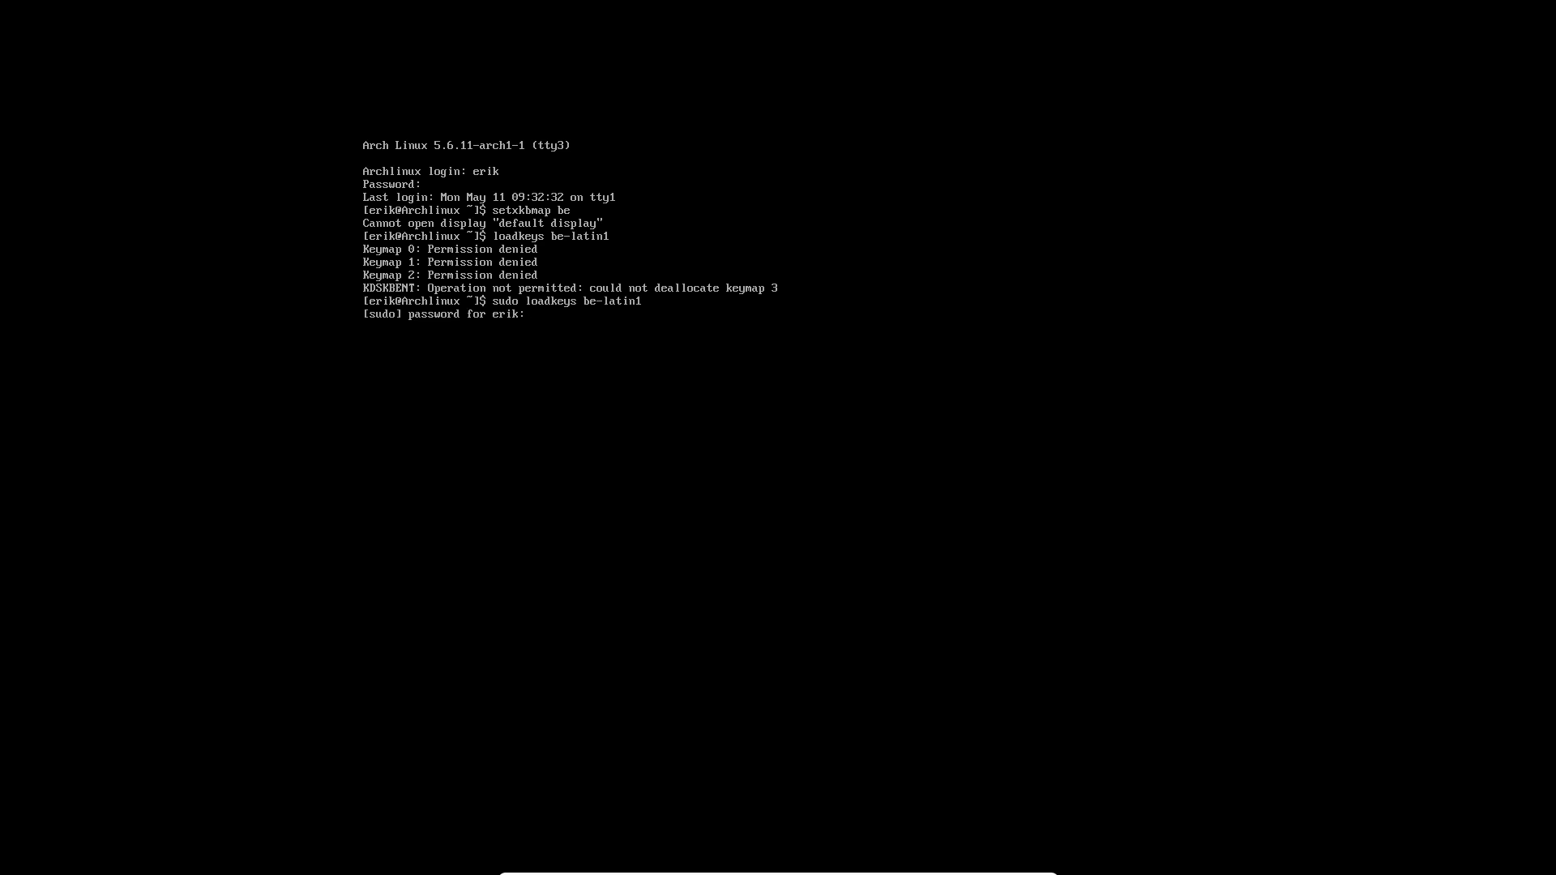
pyautogui.press('Return')
# Test the Belgian layout by typing 'azer', erase it, and enter 'sudo pacman -S deepin deepin-extra'.
pyautogui.write('azer')
pyautogui.press('BackSpace')
pyautogui.press('BackSpace')
pyautogui.press('BackSpace')
pyautogui.press('BackSpace')
pyautogui.press('BackSpace')
pyautogui.write('sudo pacman -S deep')
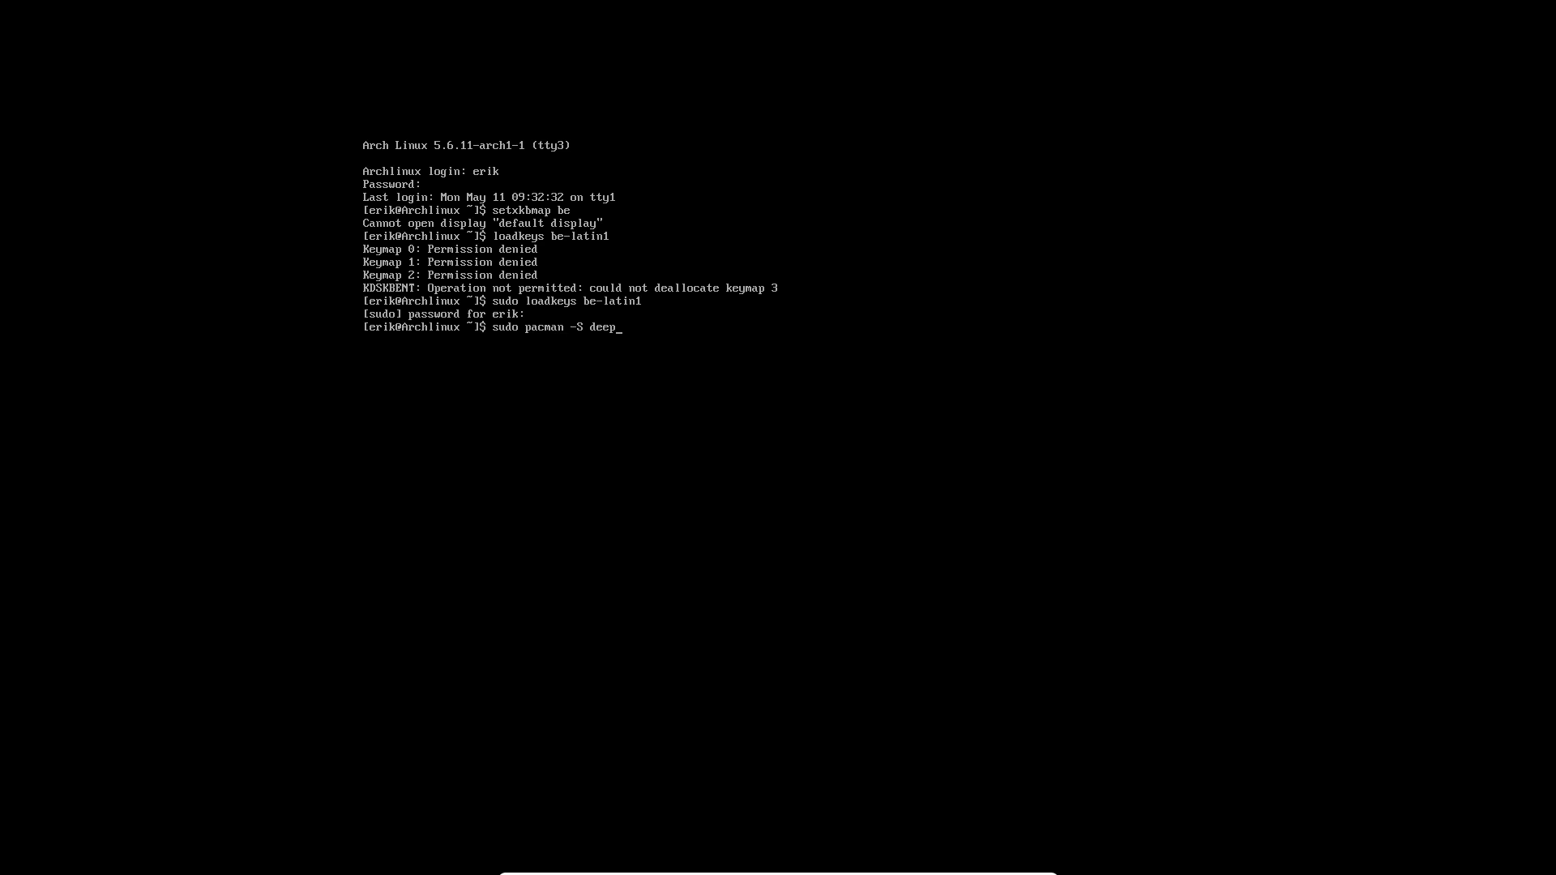
pyautogui.write('in deepin-extra')
# Accept all deepin group packages and the default DEEPIN-ANYTHING-MODULE and org.freedesktop.secrets providers.
pyautogui.press('Return')
pyautogui.press('Return')
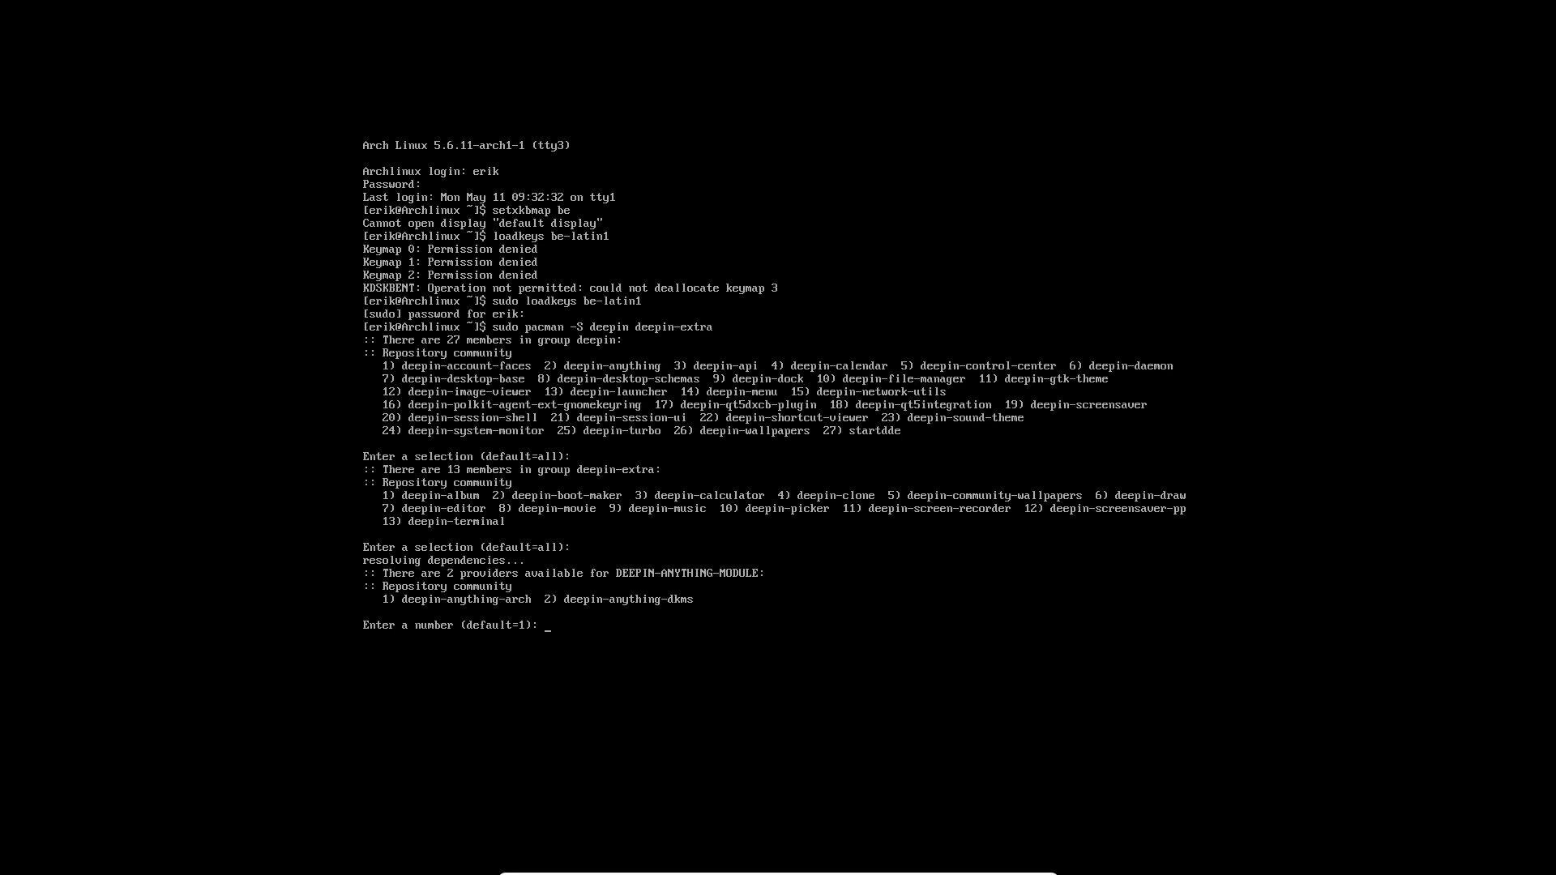
pyautogui.press('Return')
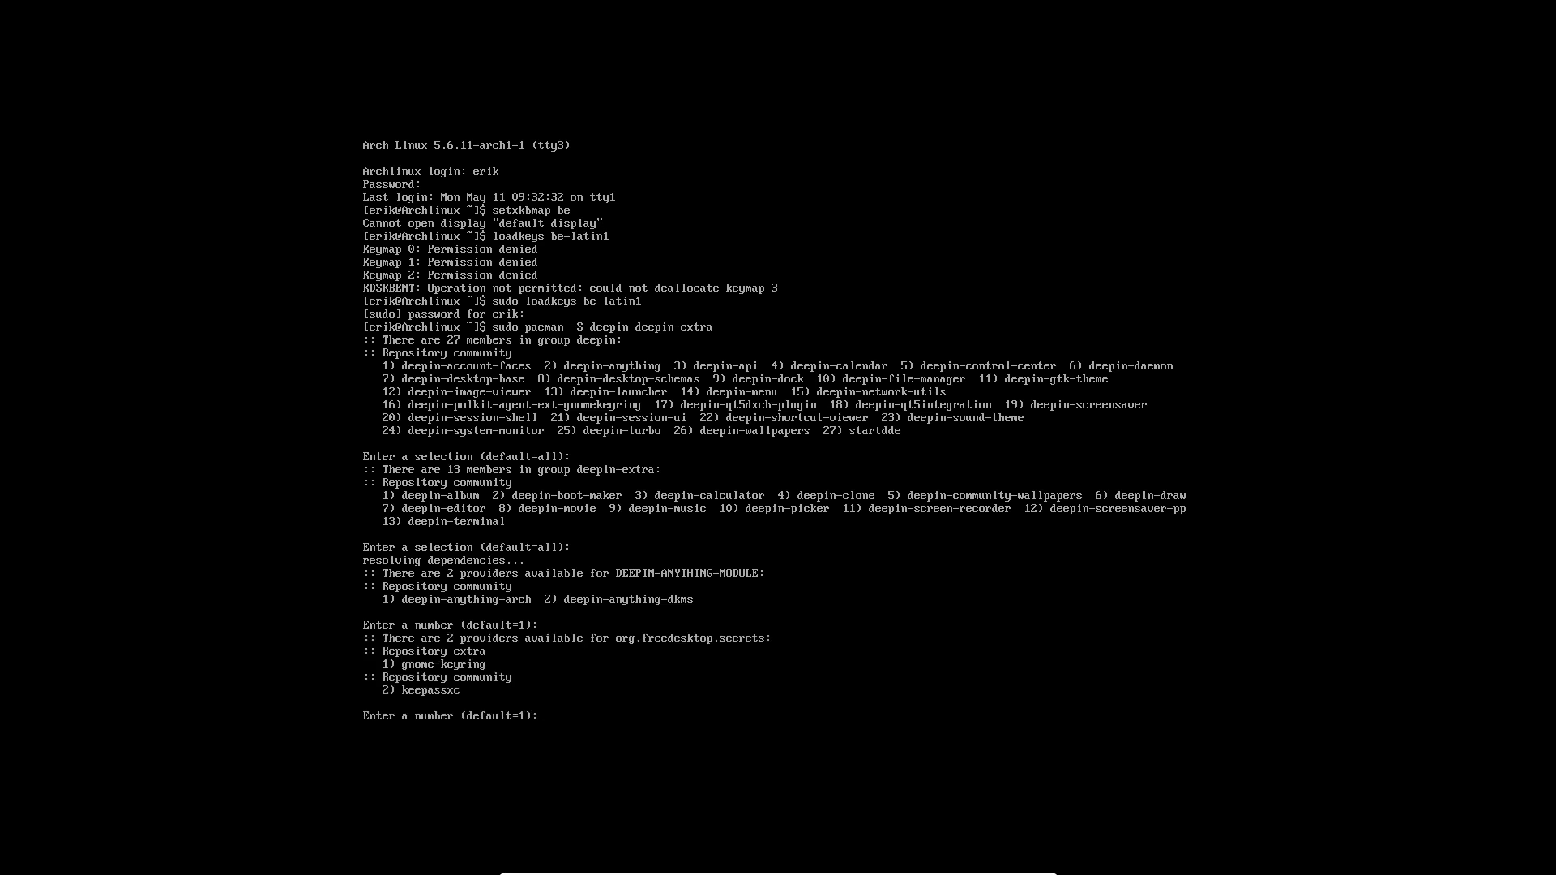
pyautogui.press('Return')
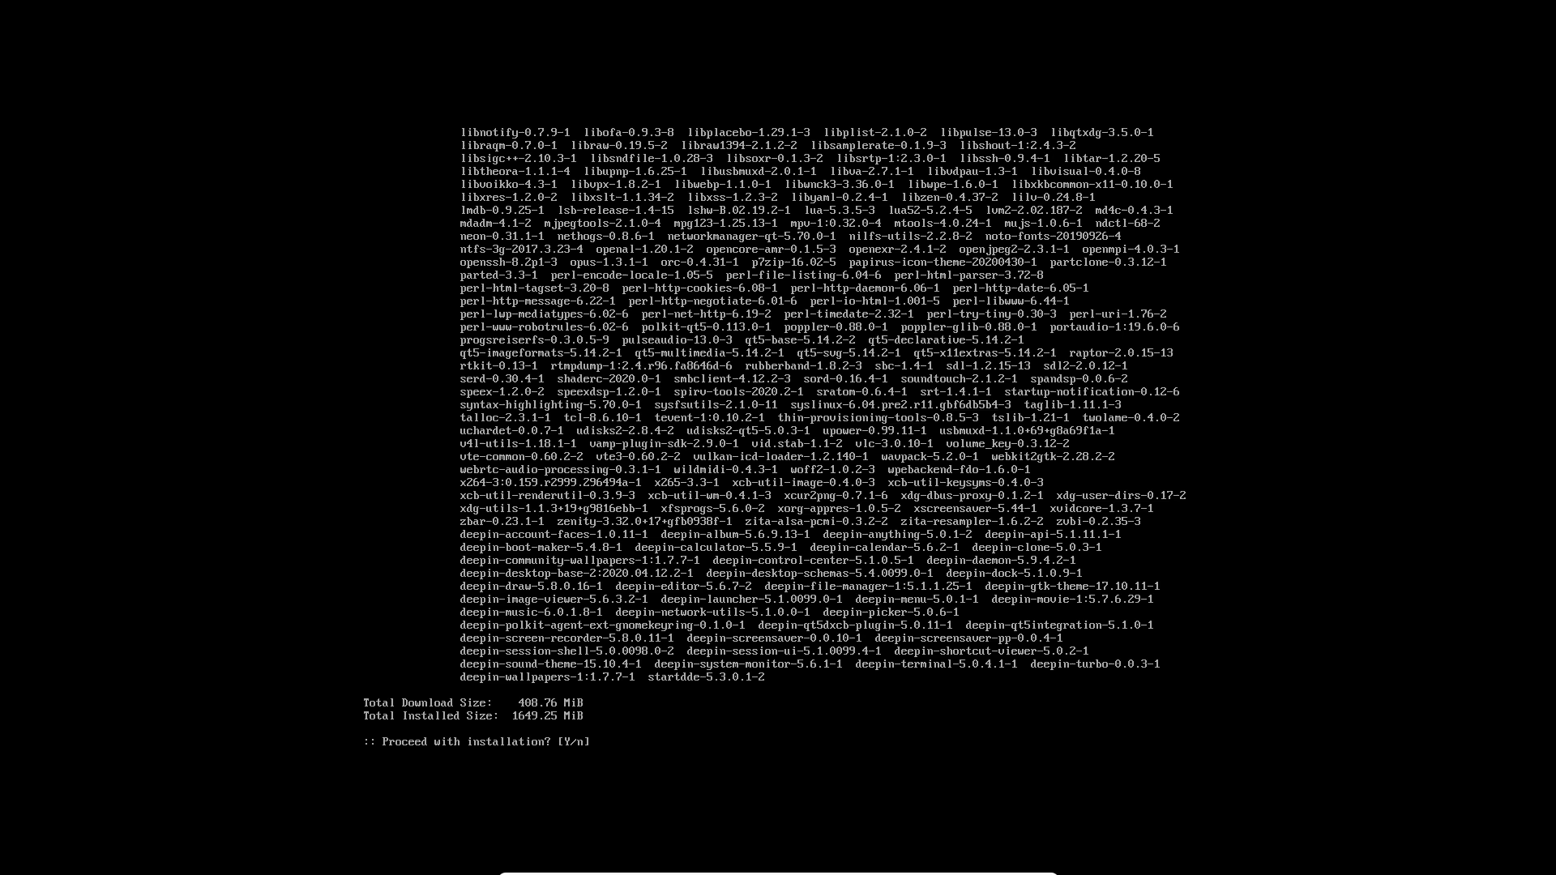
# Confirm 'Proceed with installation?' so pacman installs all 352 deepin packages.
pyautogui.press('Return')
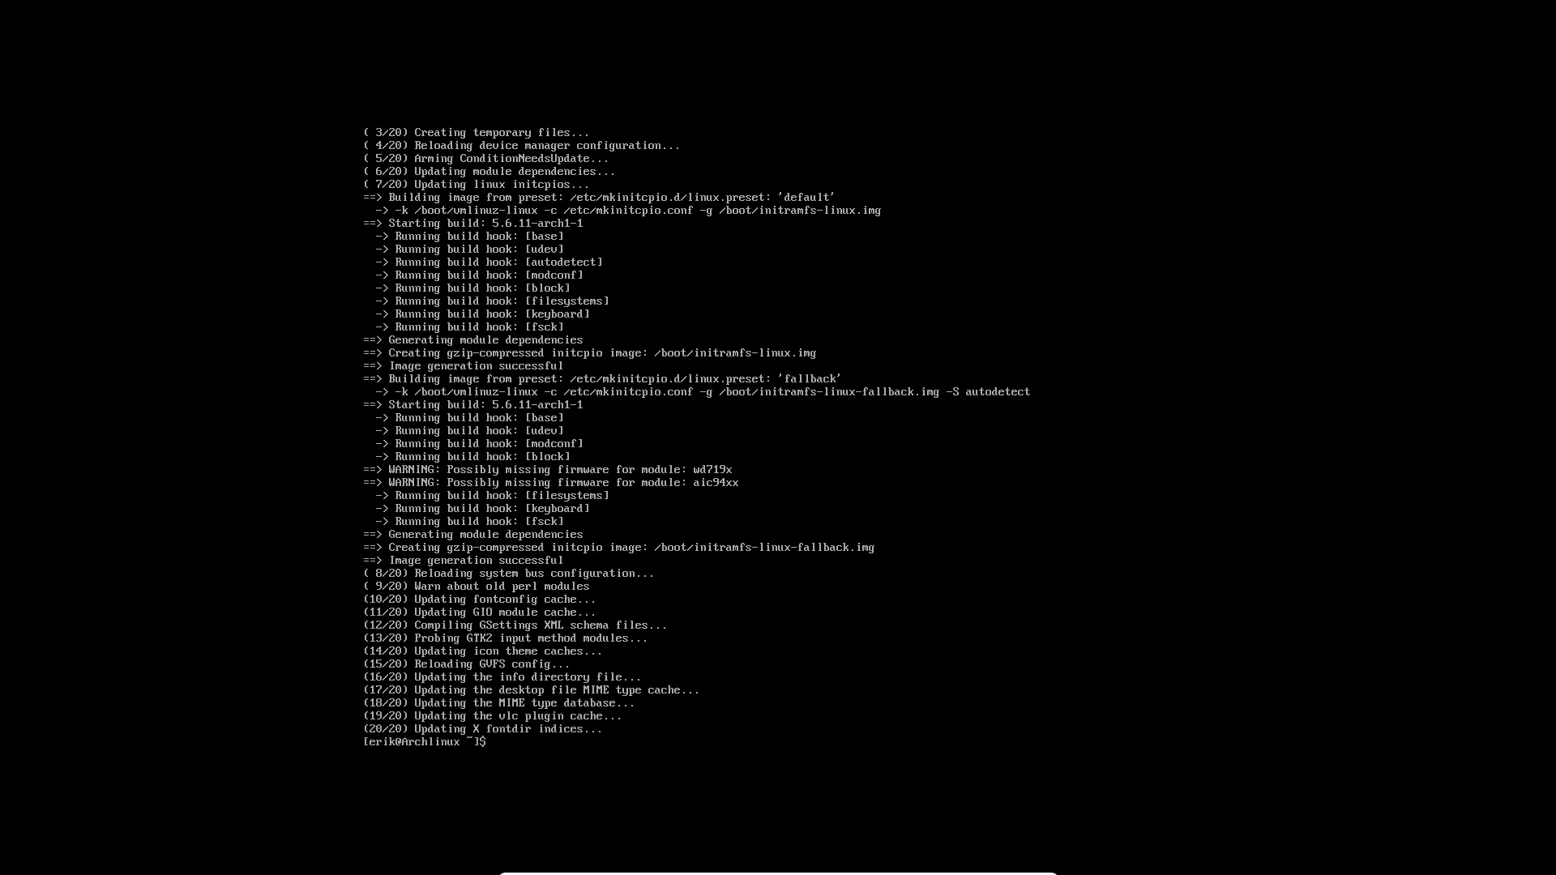
# Reboot the VM with sudo reboot and sign in with the account password at the Deepin login screen.
pyautogui.write('r')
pyautogui.press('Return')
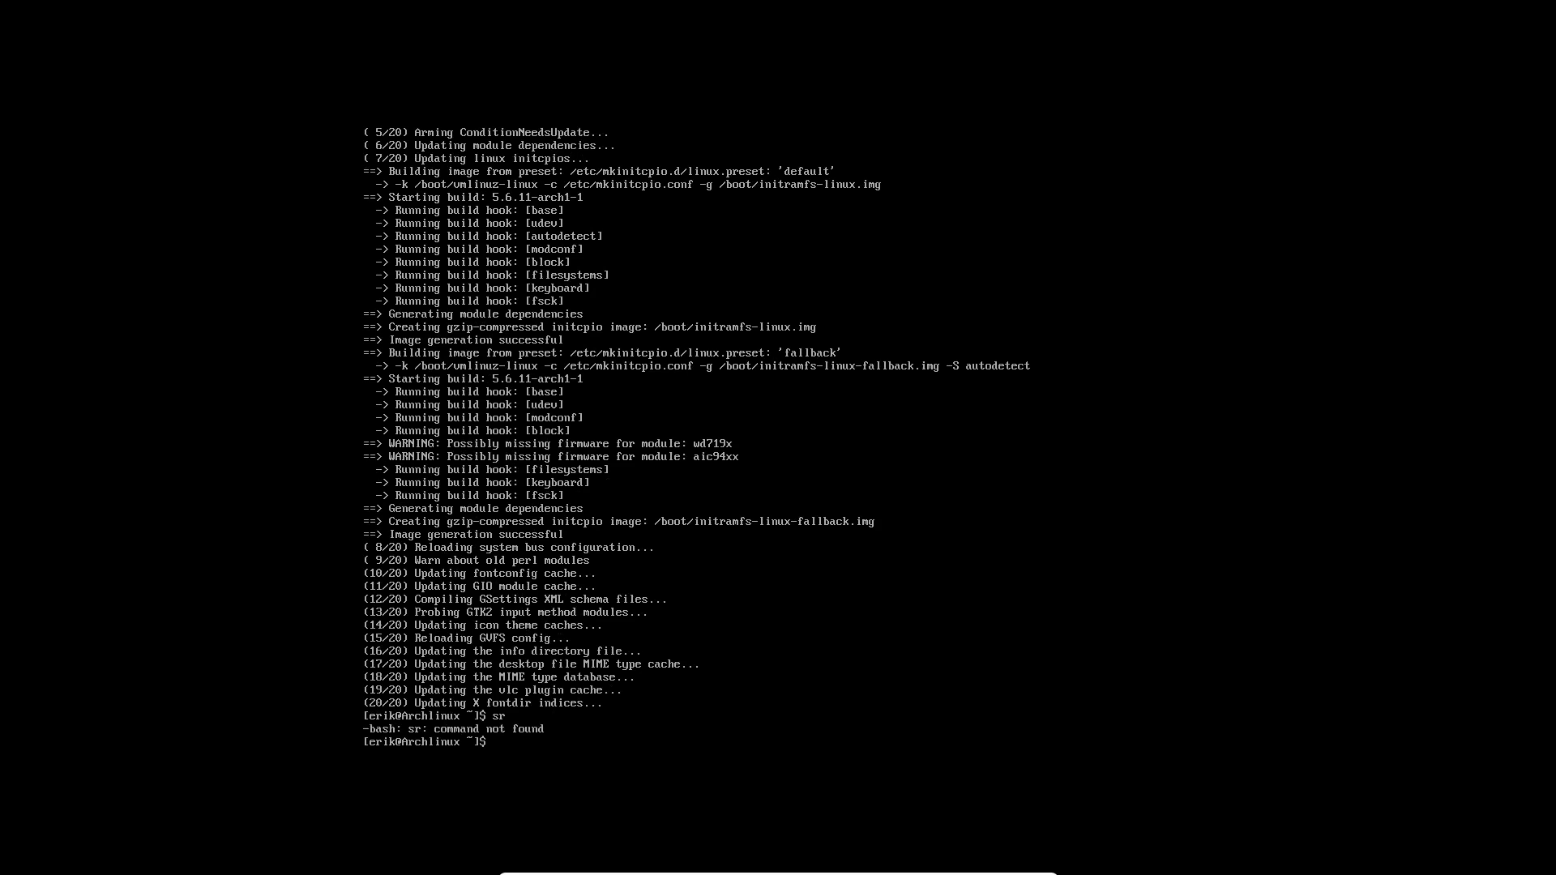
pyautogui.write('sudo rebo')
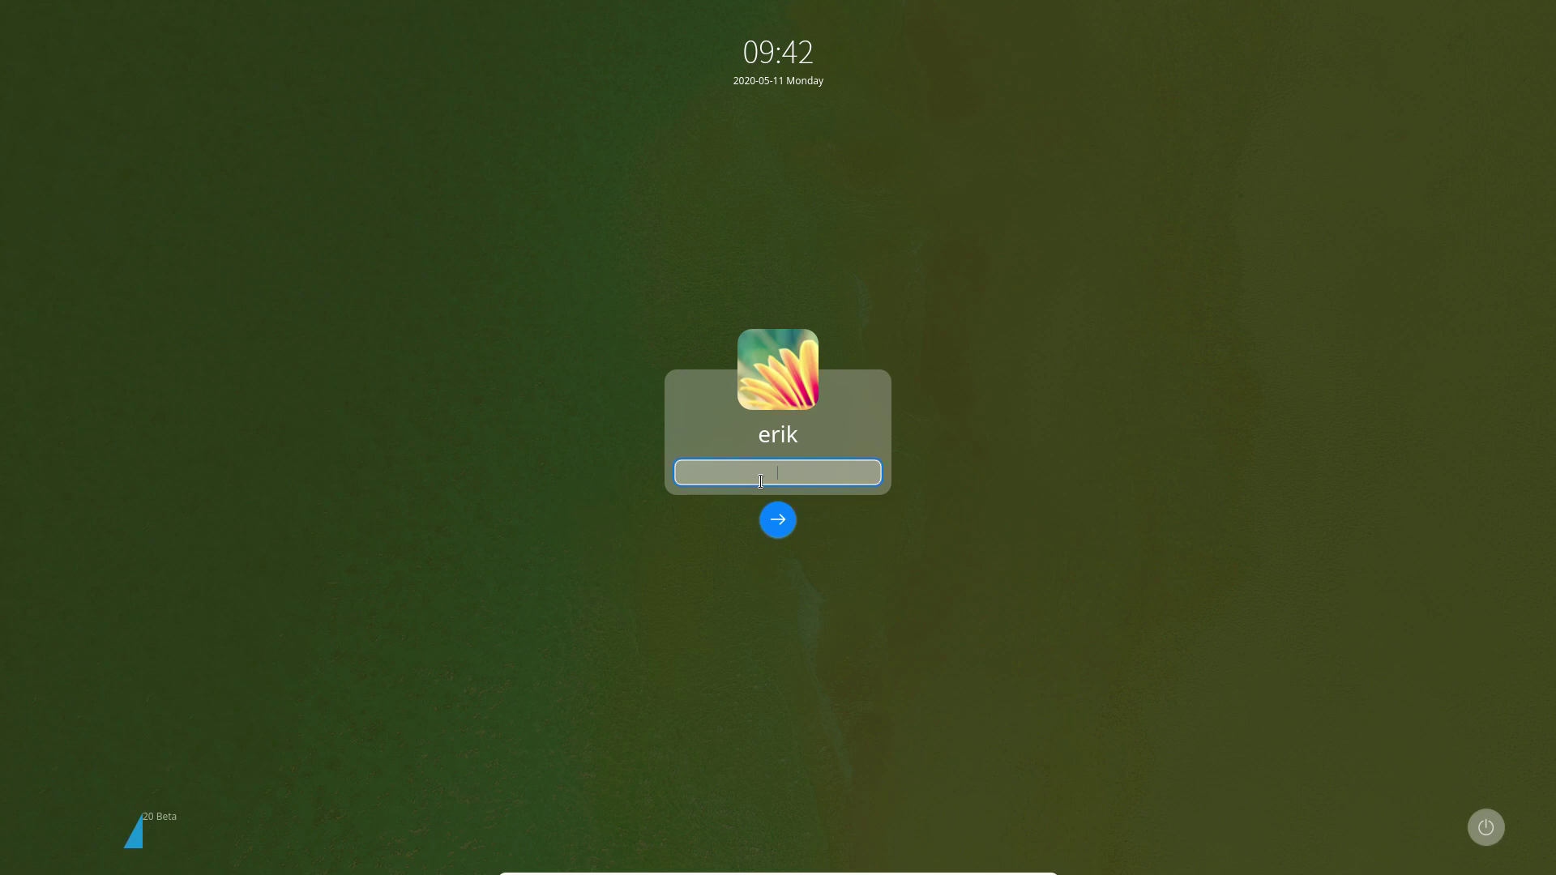
pyautogui.write('•••')
pyautogui.press('Return')
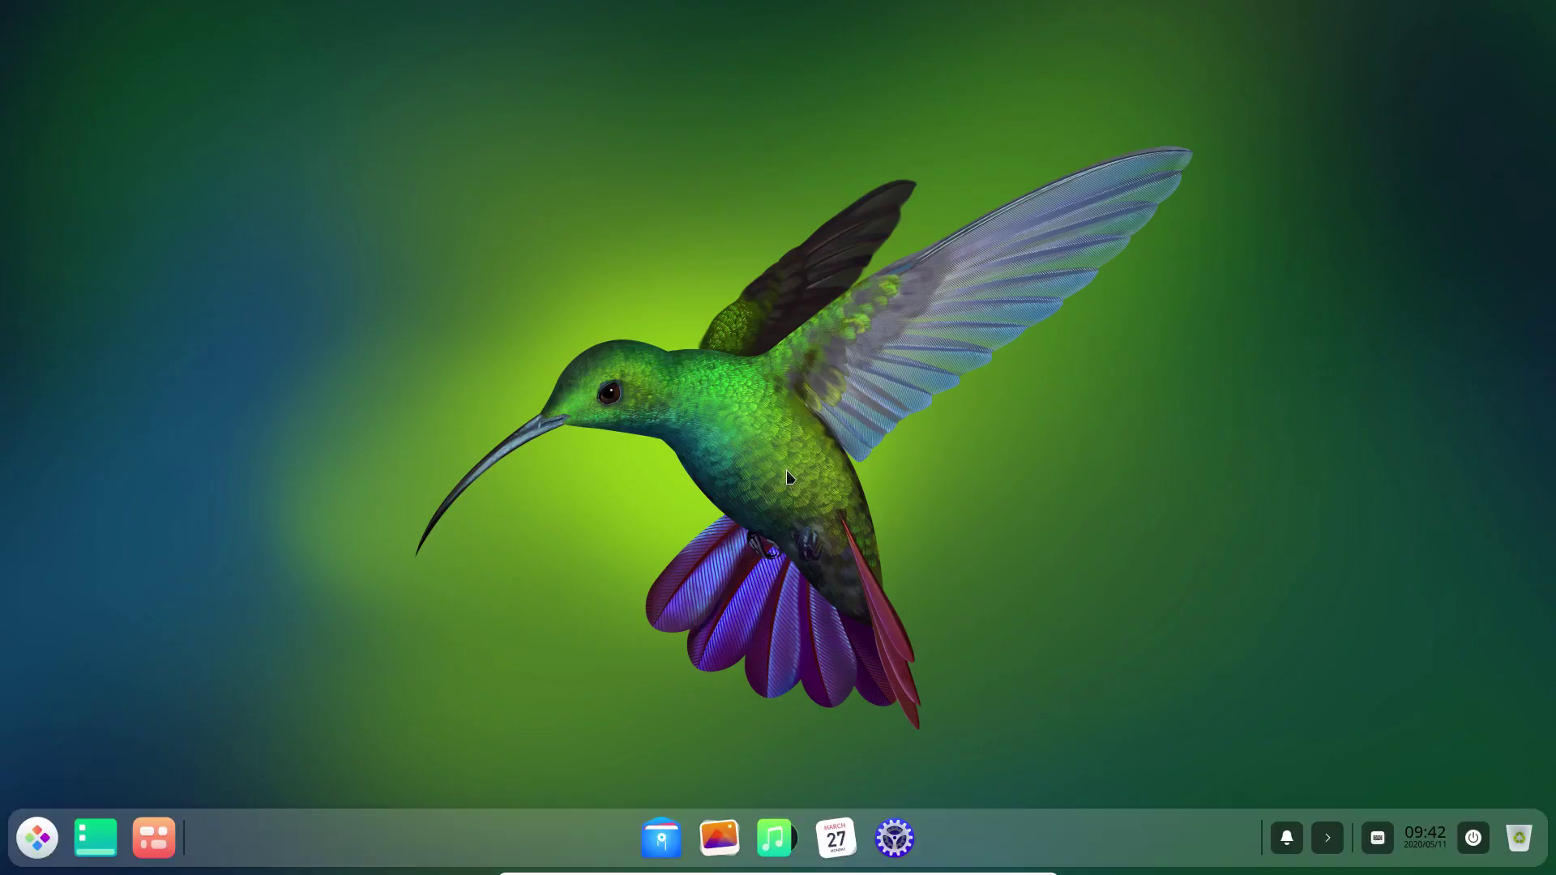
# Hide the extra panel icons, then switch the launcher from category view to the full-screen all-apps grid.
pyautogui.click(1328, 840)
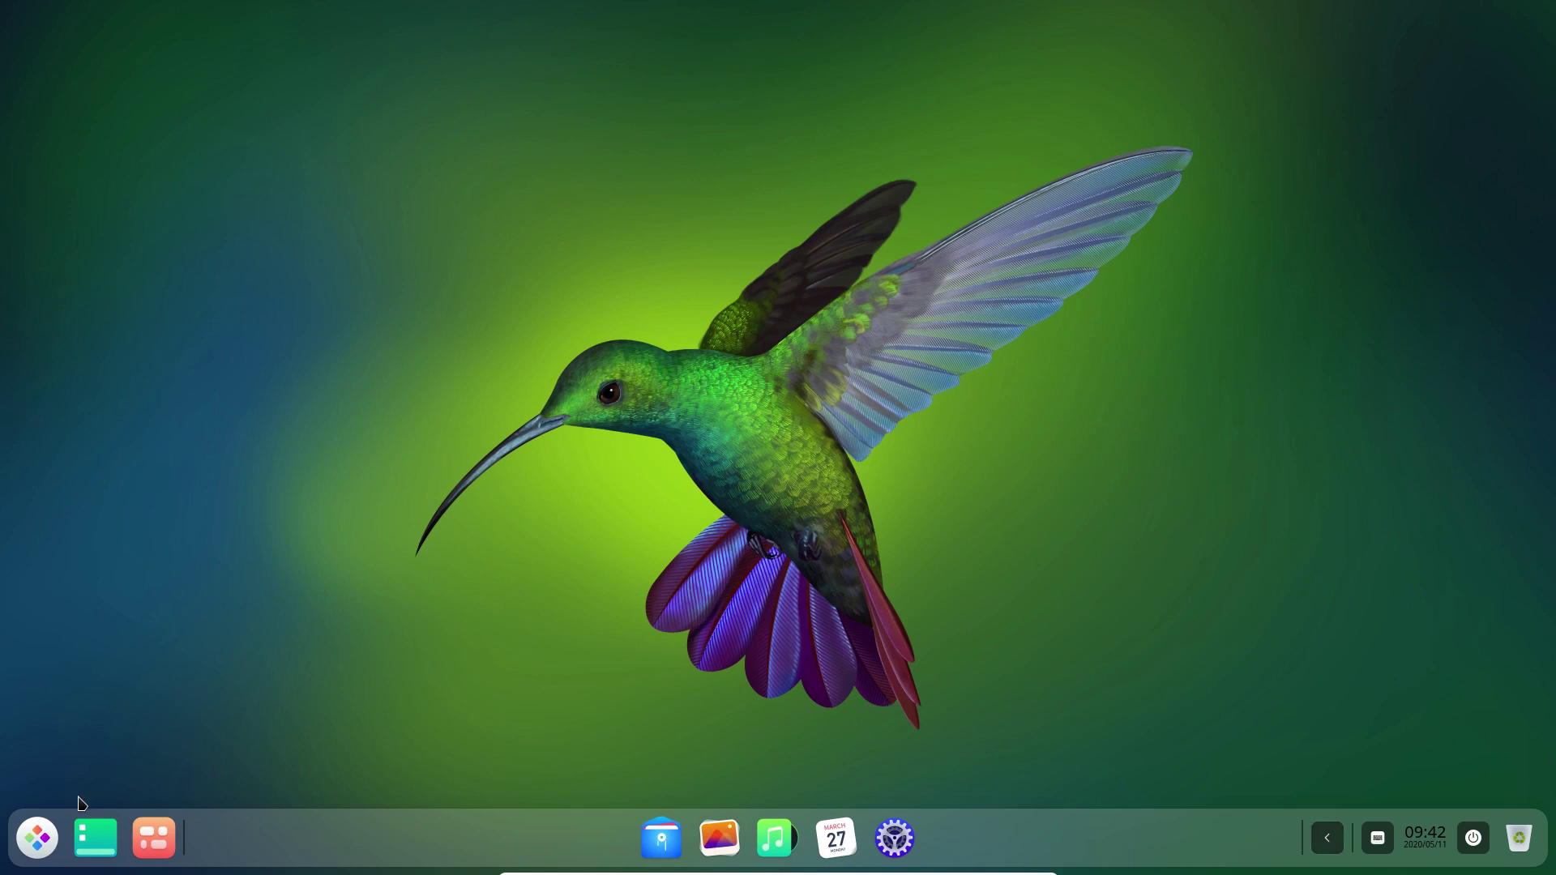
pyautogui.click(36, 840)
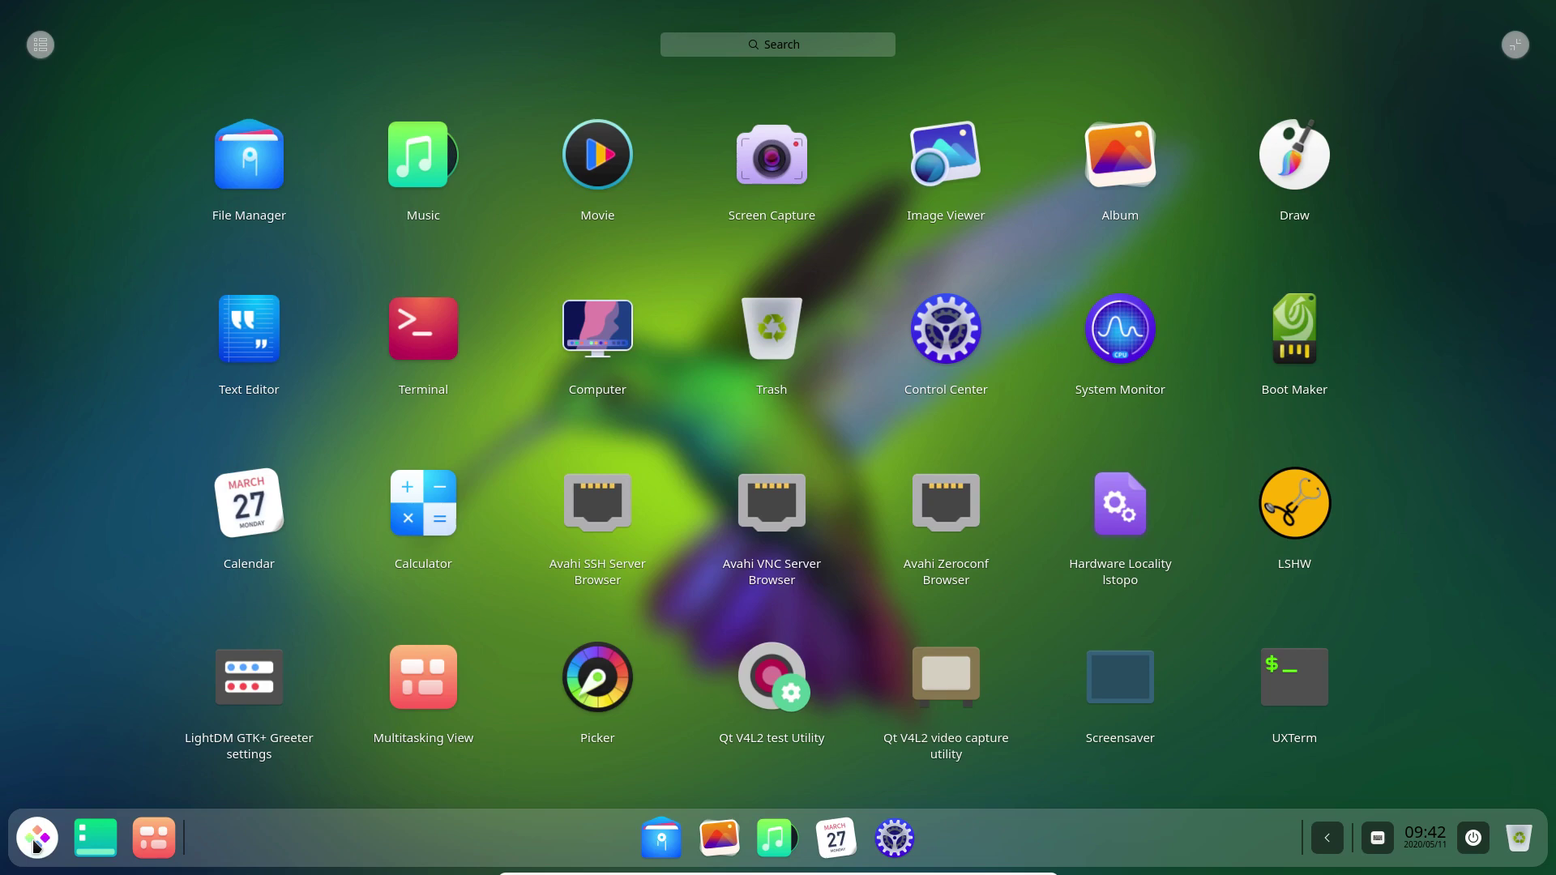
pyautogui.click(46, 47)
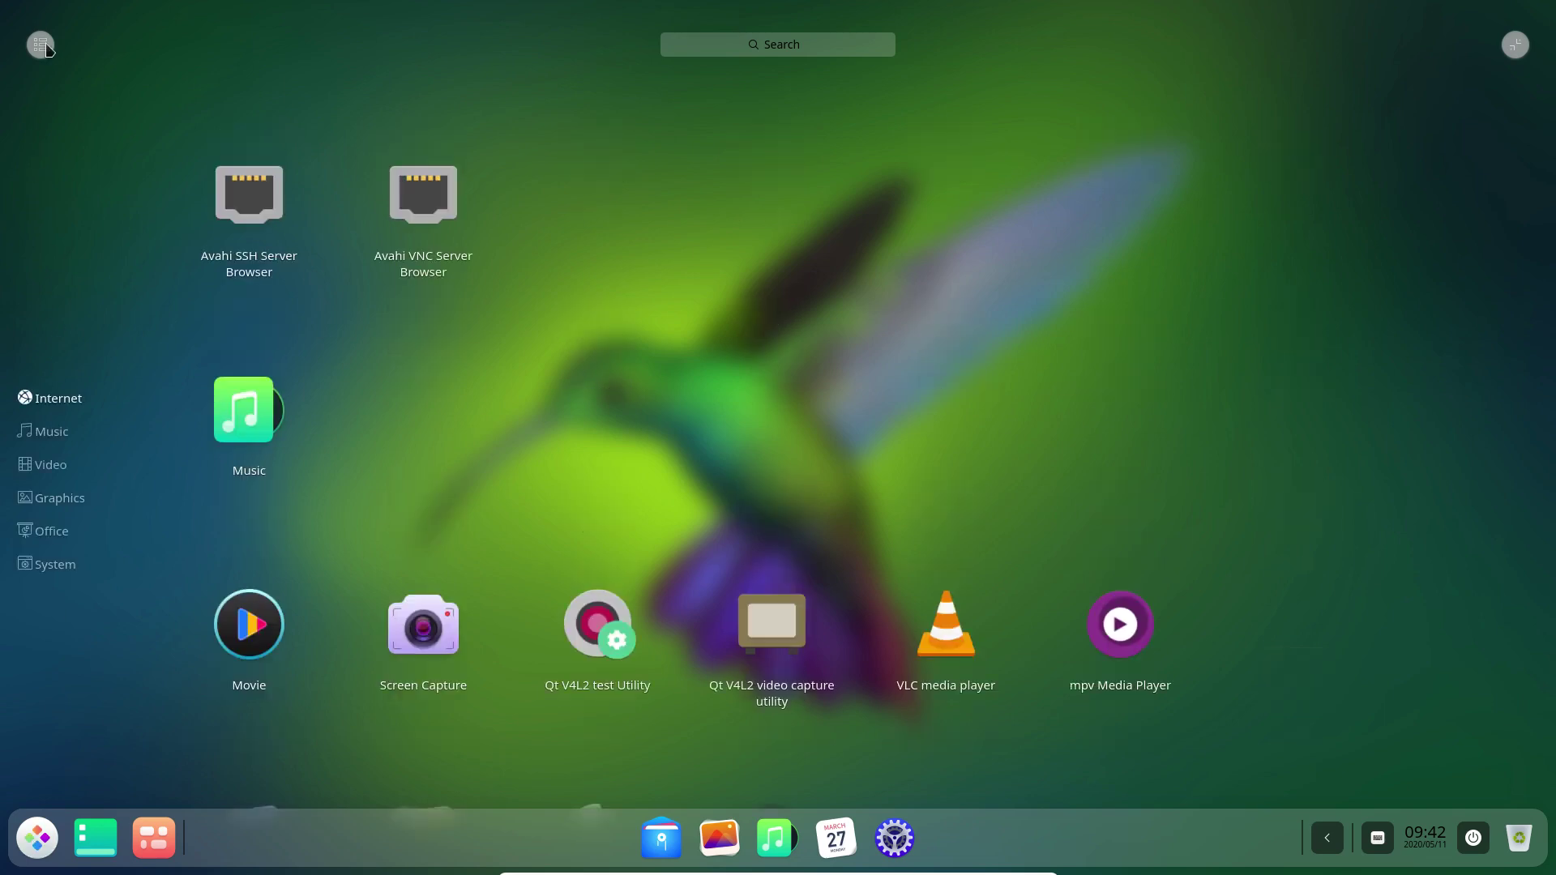
pyautogui.click(1508, 52)
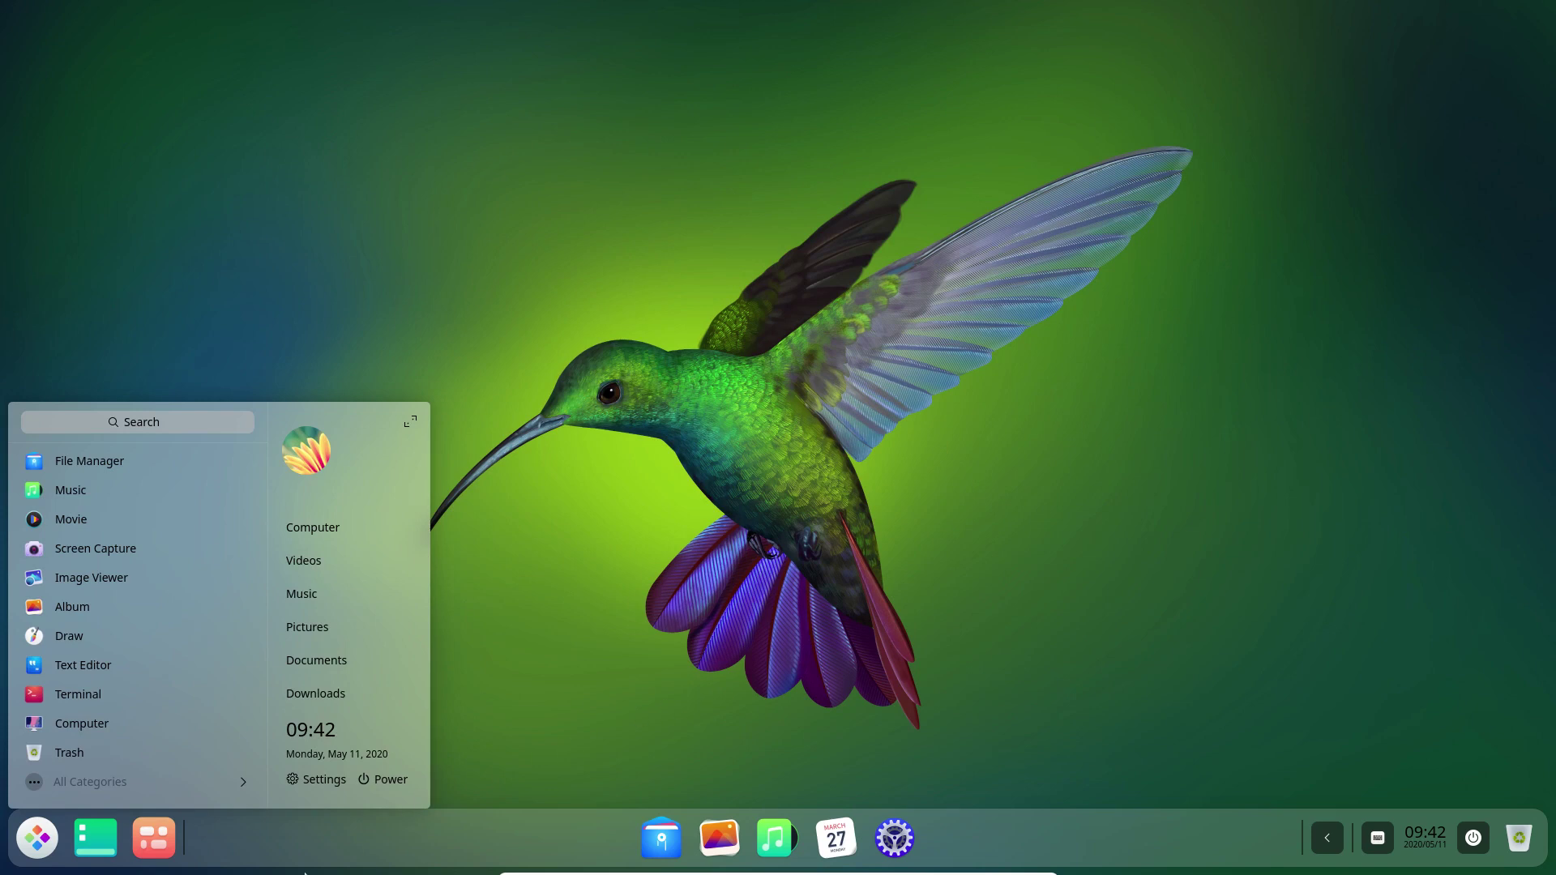
pyautogui.click(409, 422)
pyautogui.click(39, 45)
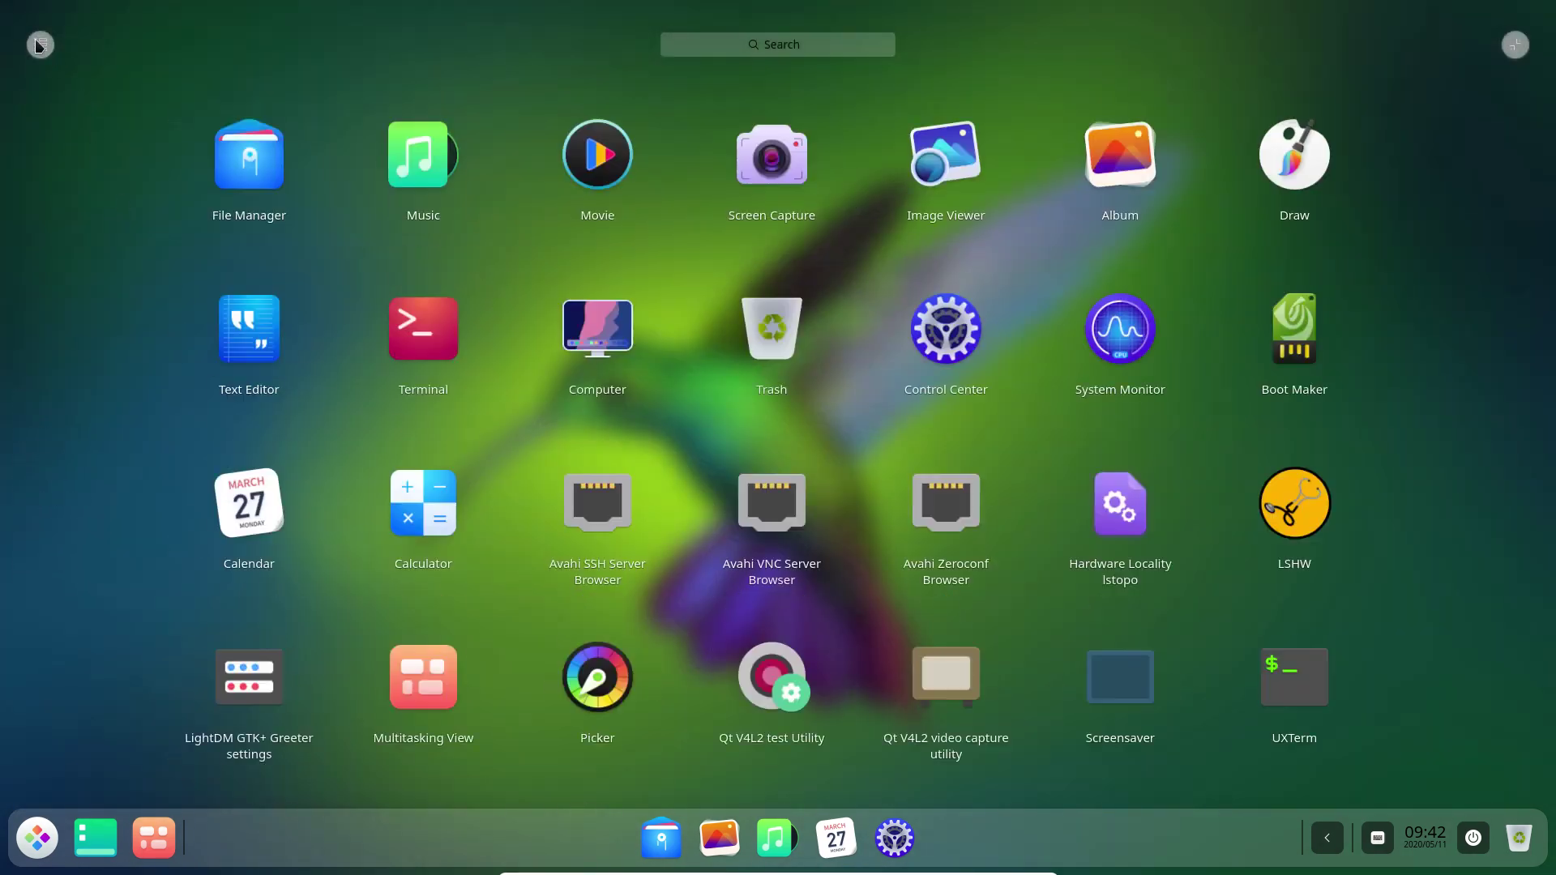
# Switch the dock to Efficient Mode.
pyautogui.rightClick(351, 855)
pyautogui.moveTo(453, 766)
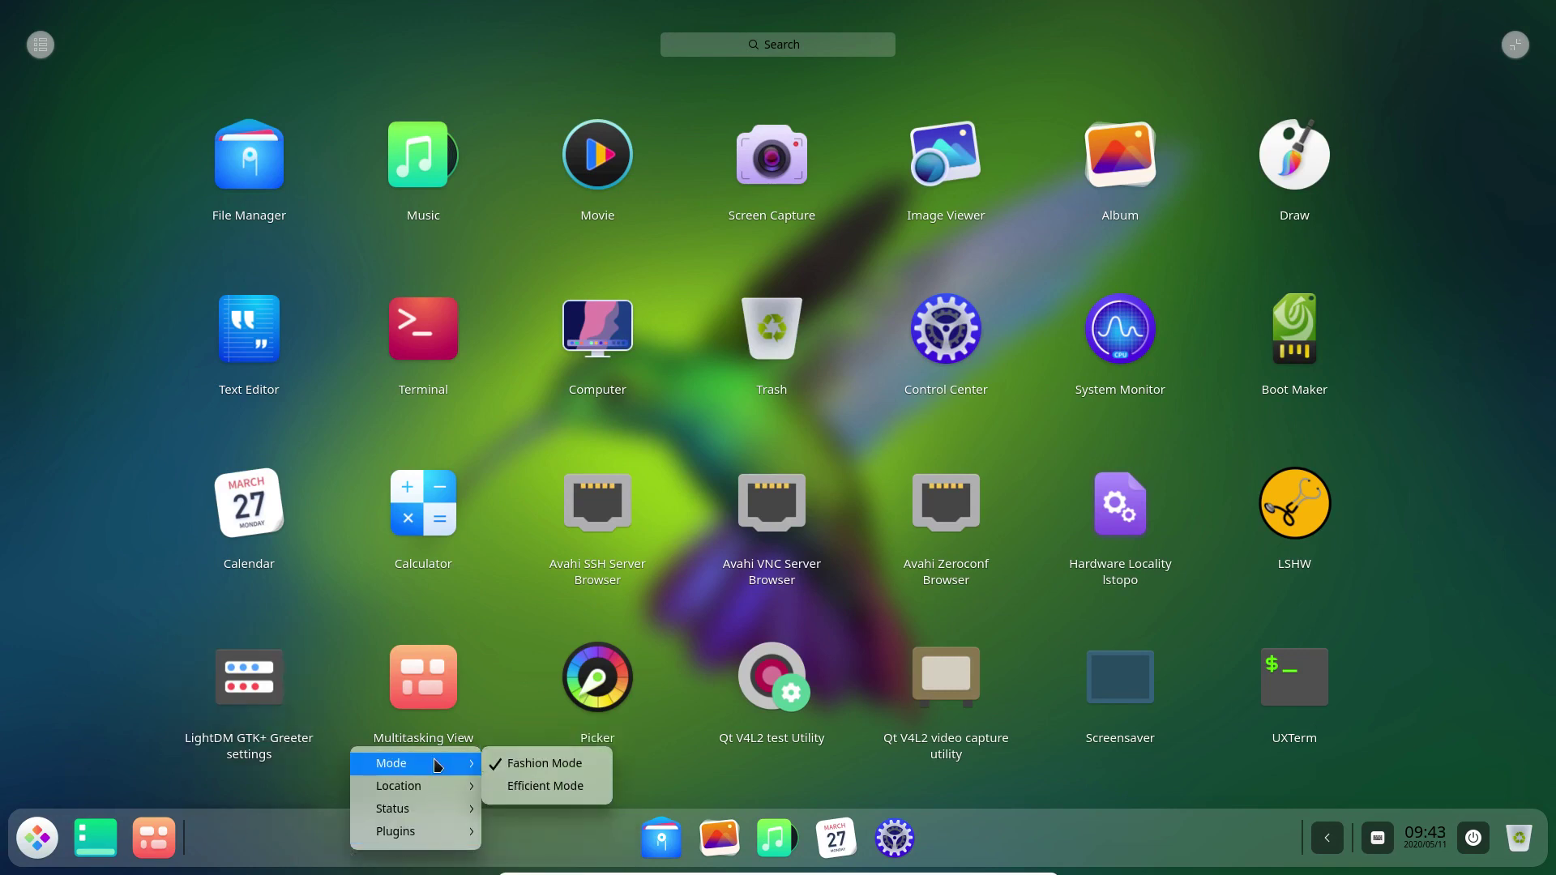
pyautogui.click(551, 786)
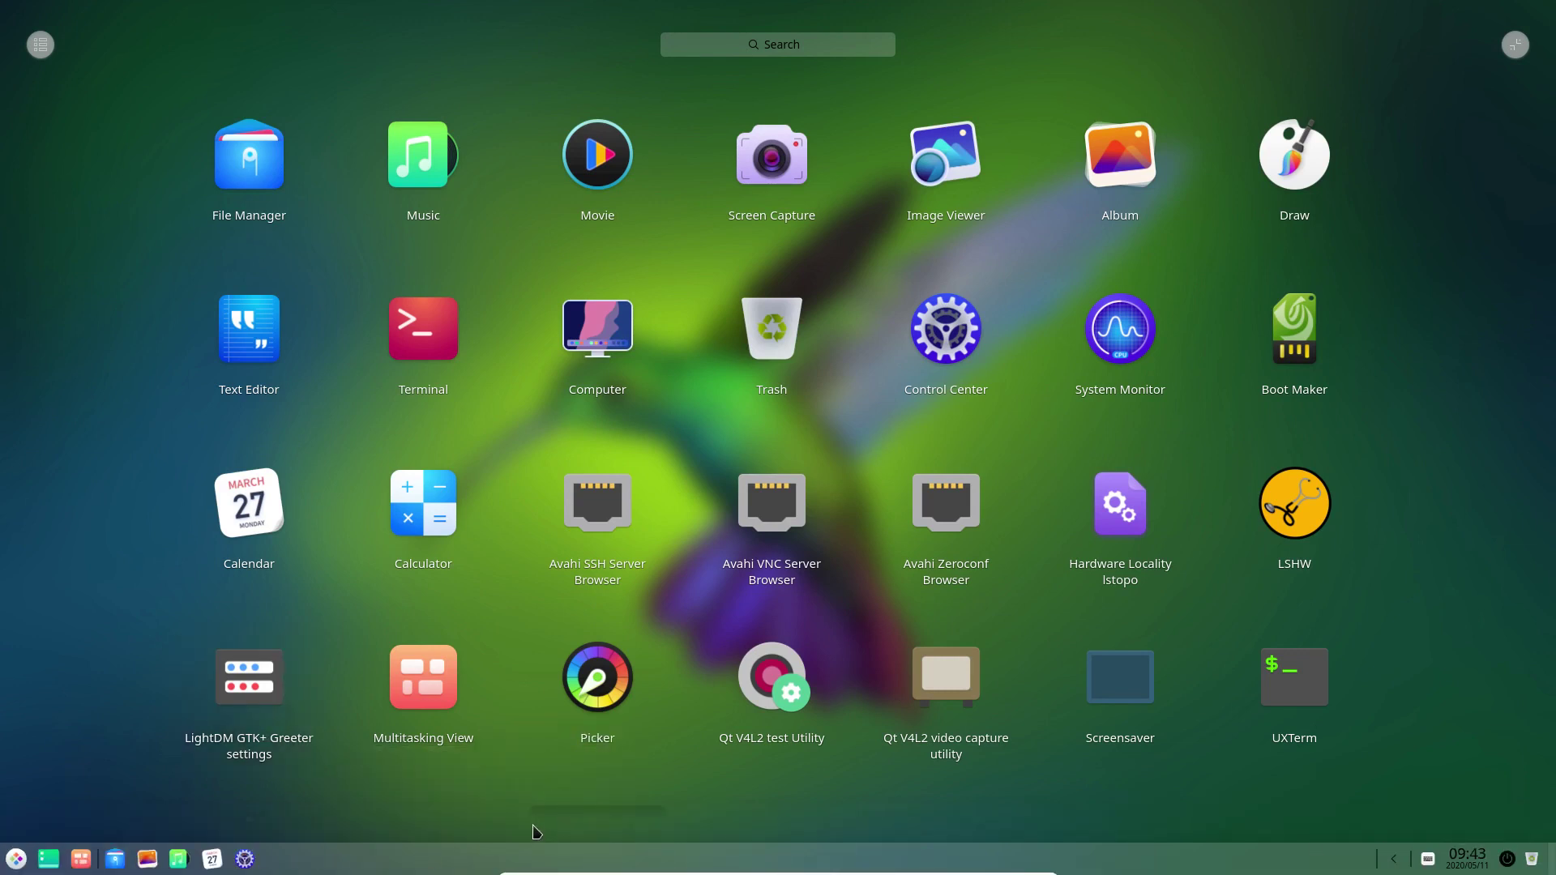
# Move the dock to the top of the screen, then back to the bottom.
pyautogui.rightClick(393, 865)
pyautogui.moveTo(497, 804)
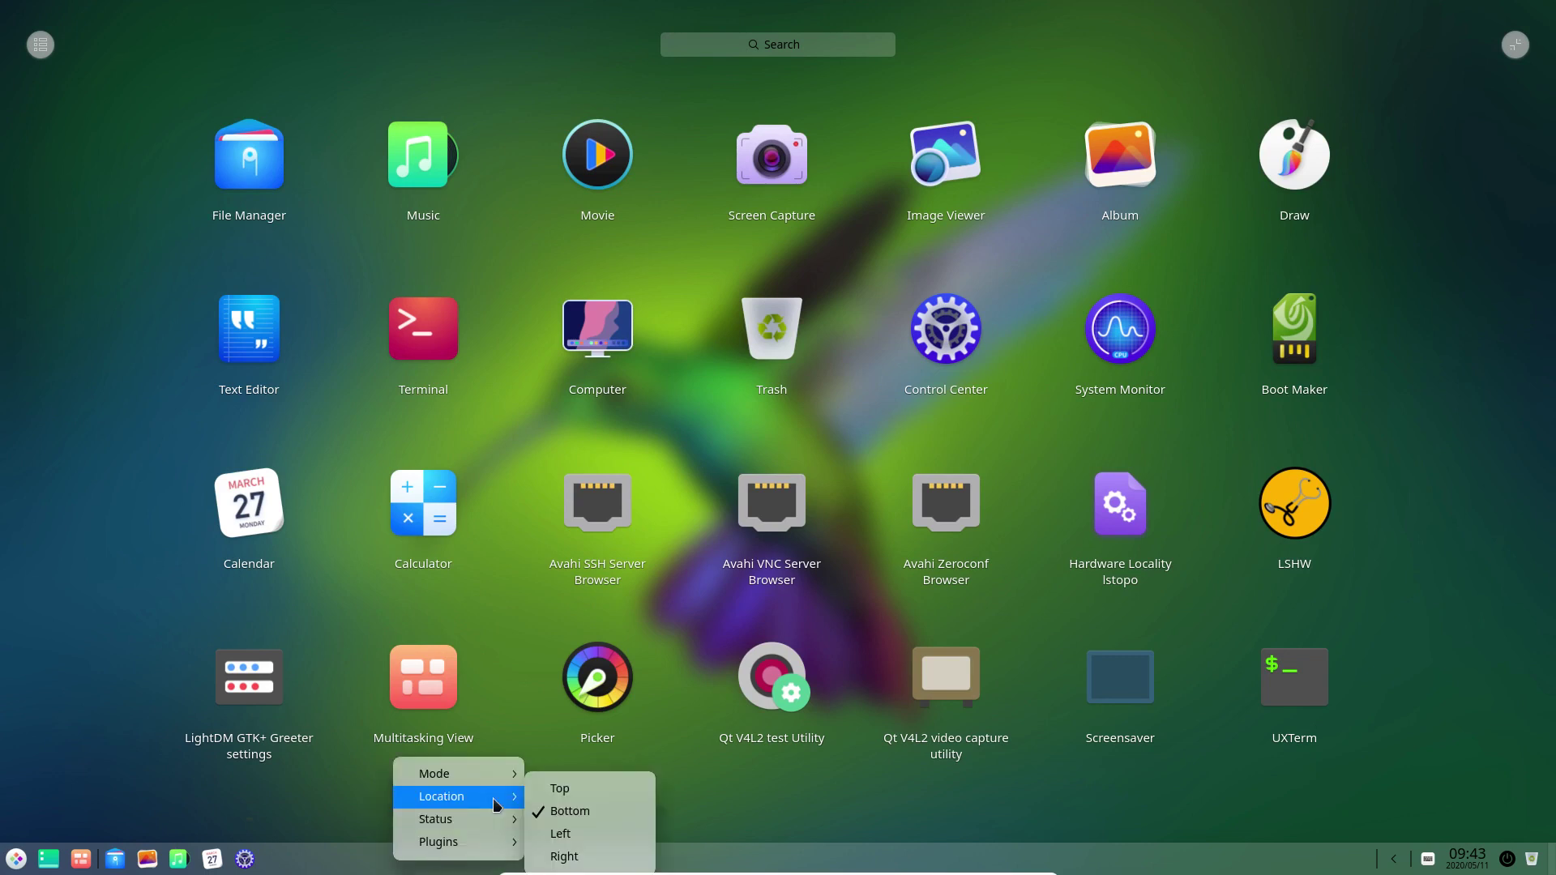
pyautogui.click(574, 790)
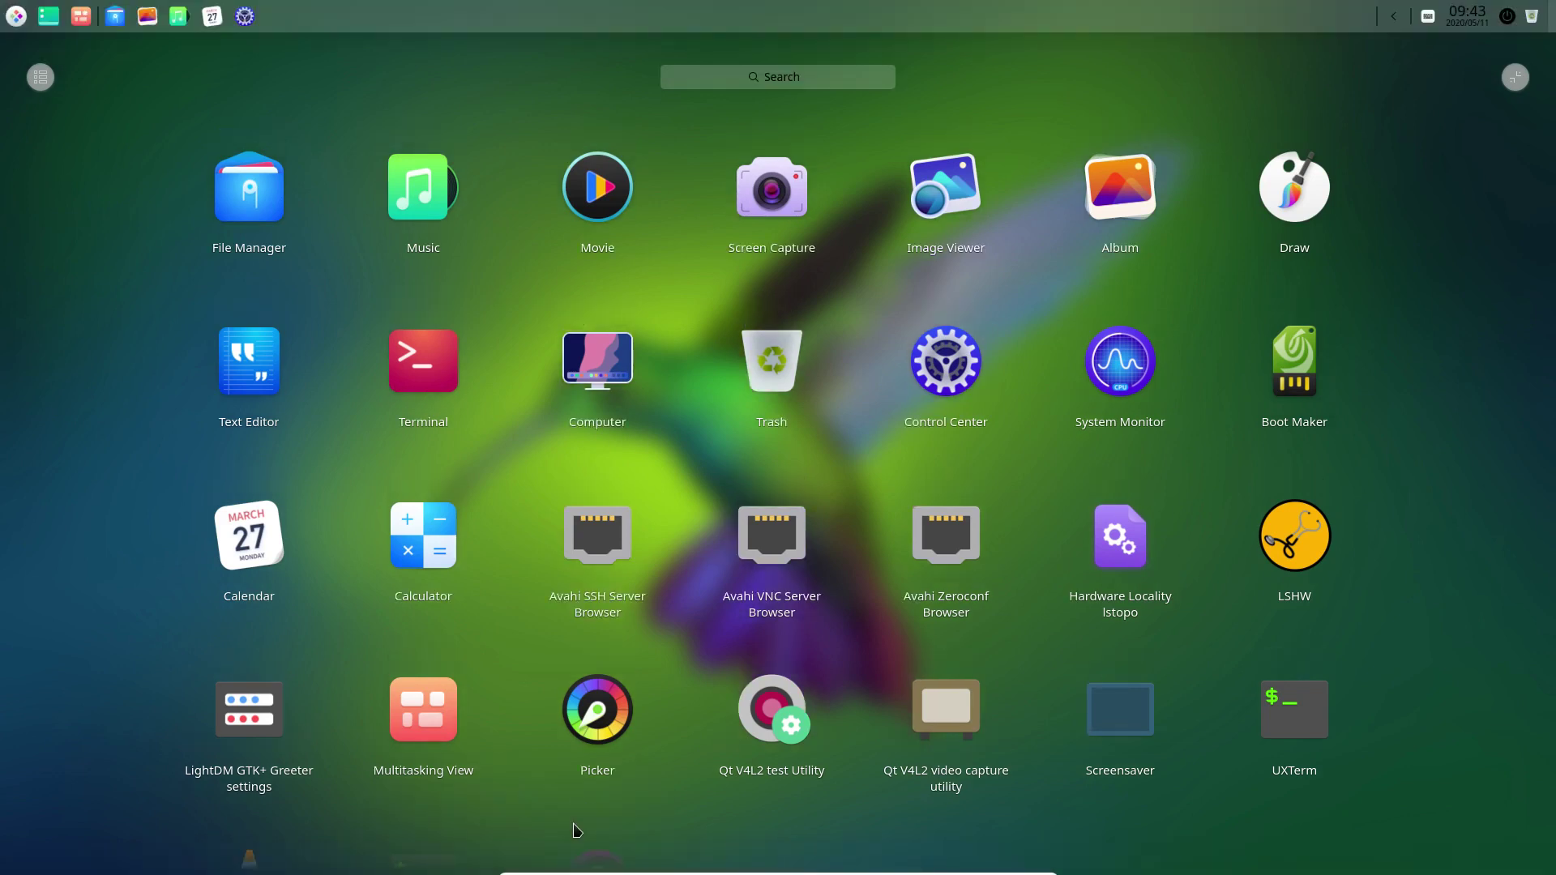
pyautogui.rightClick(357, 7)
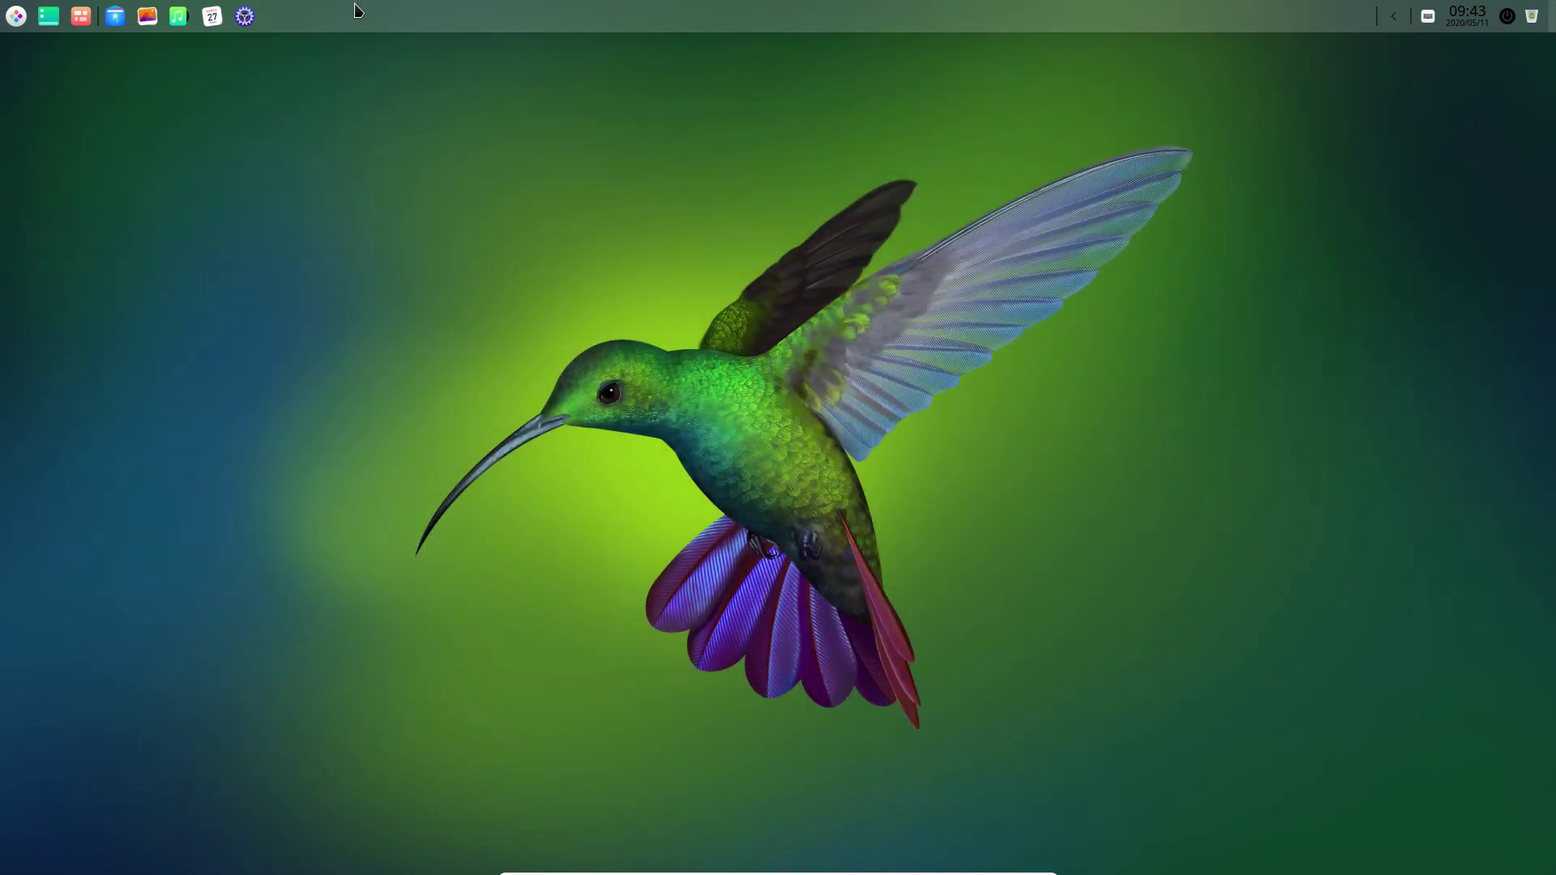
pyautogui.rightClick(355, 10)
pyautogui.moveTo(414, 42)
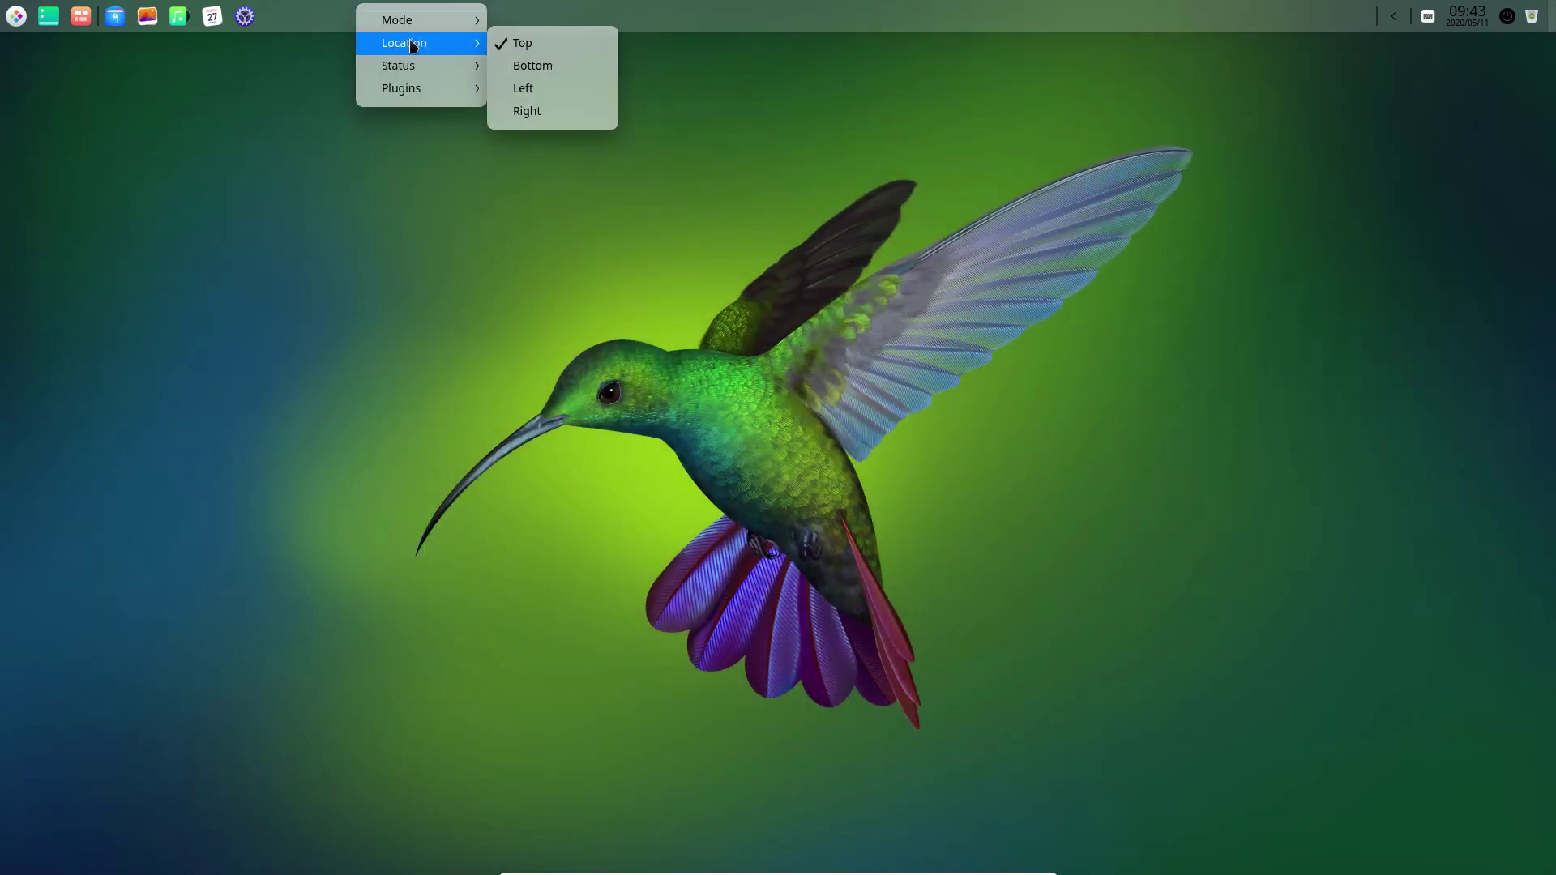
pyautogui.click(533, 69)
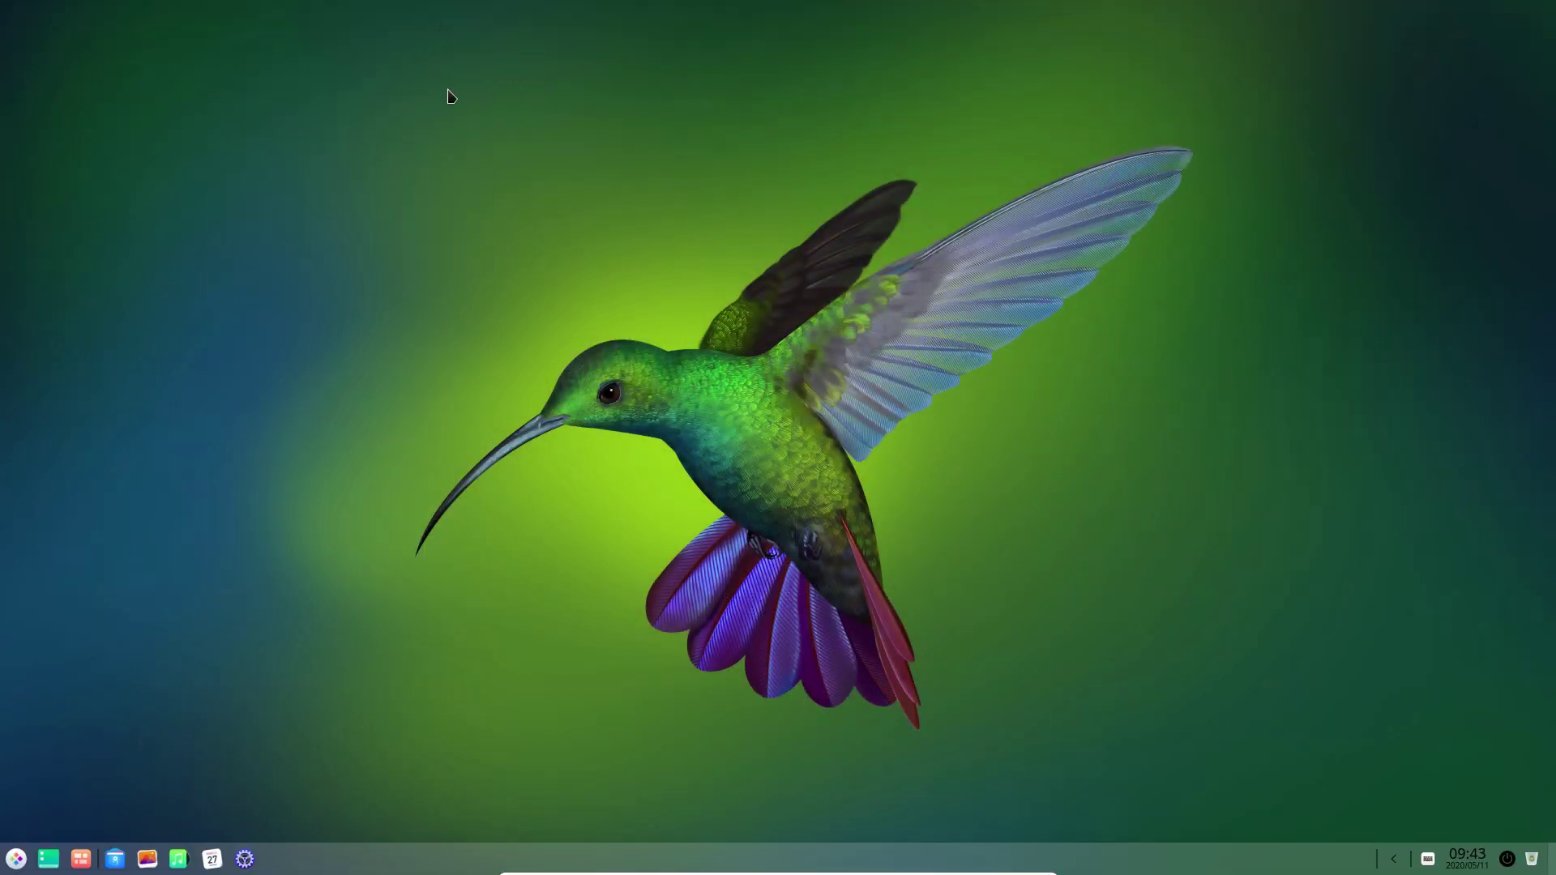
# Browse the dock's Status and Plugins submenus without changing anything.
pyautogui.rightClick(393, 847)
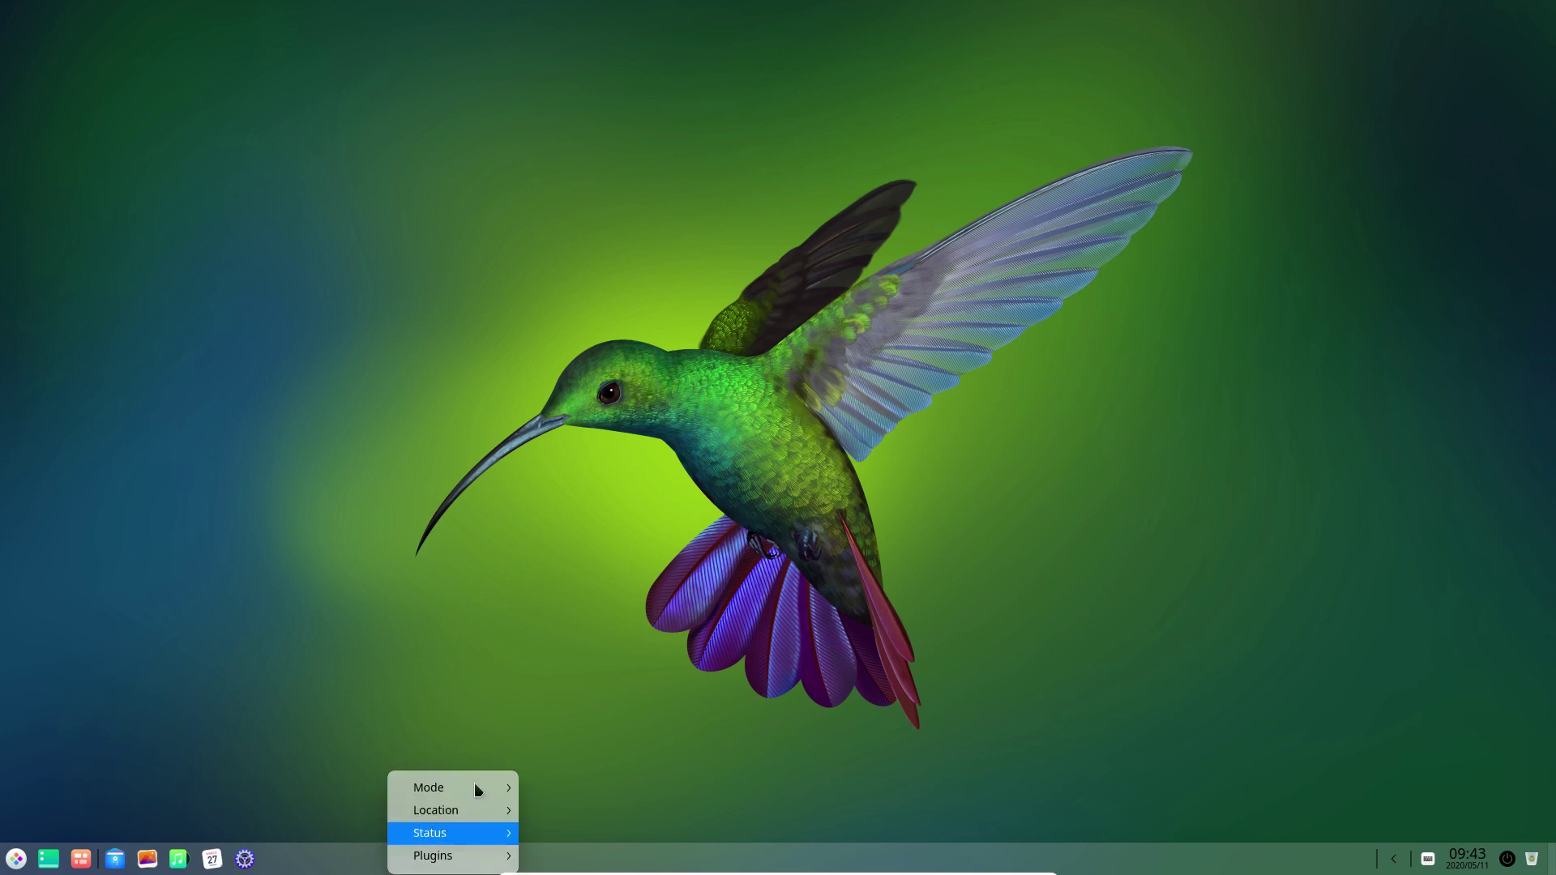
pyautogui.moveTo(484, 788)
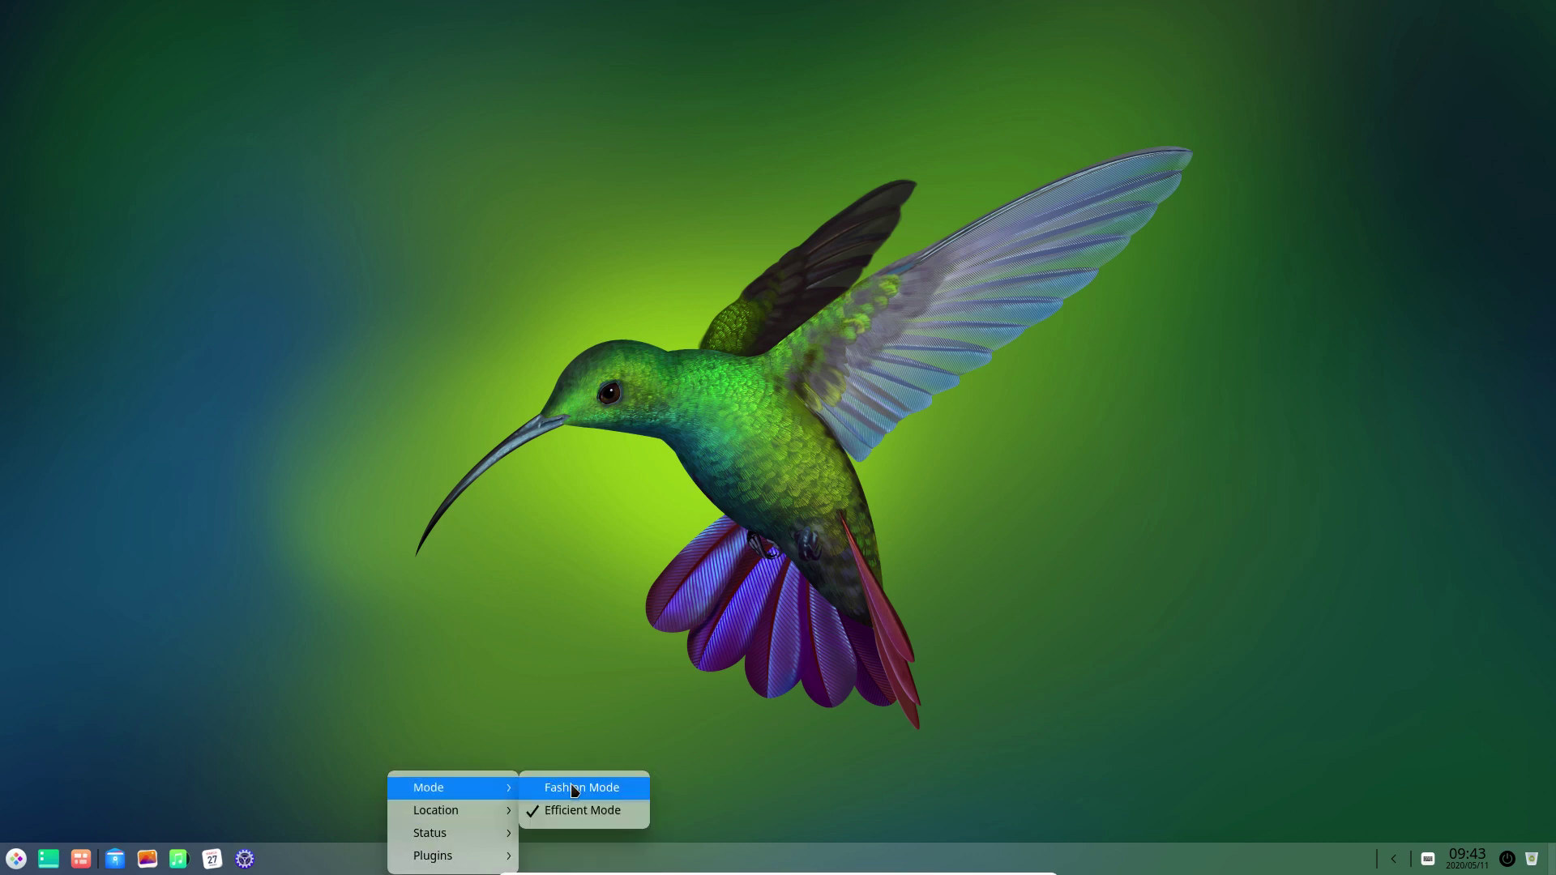
pyautogui.moveTo(484, 835)
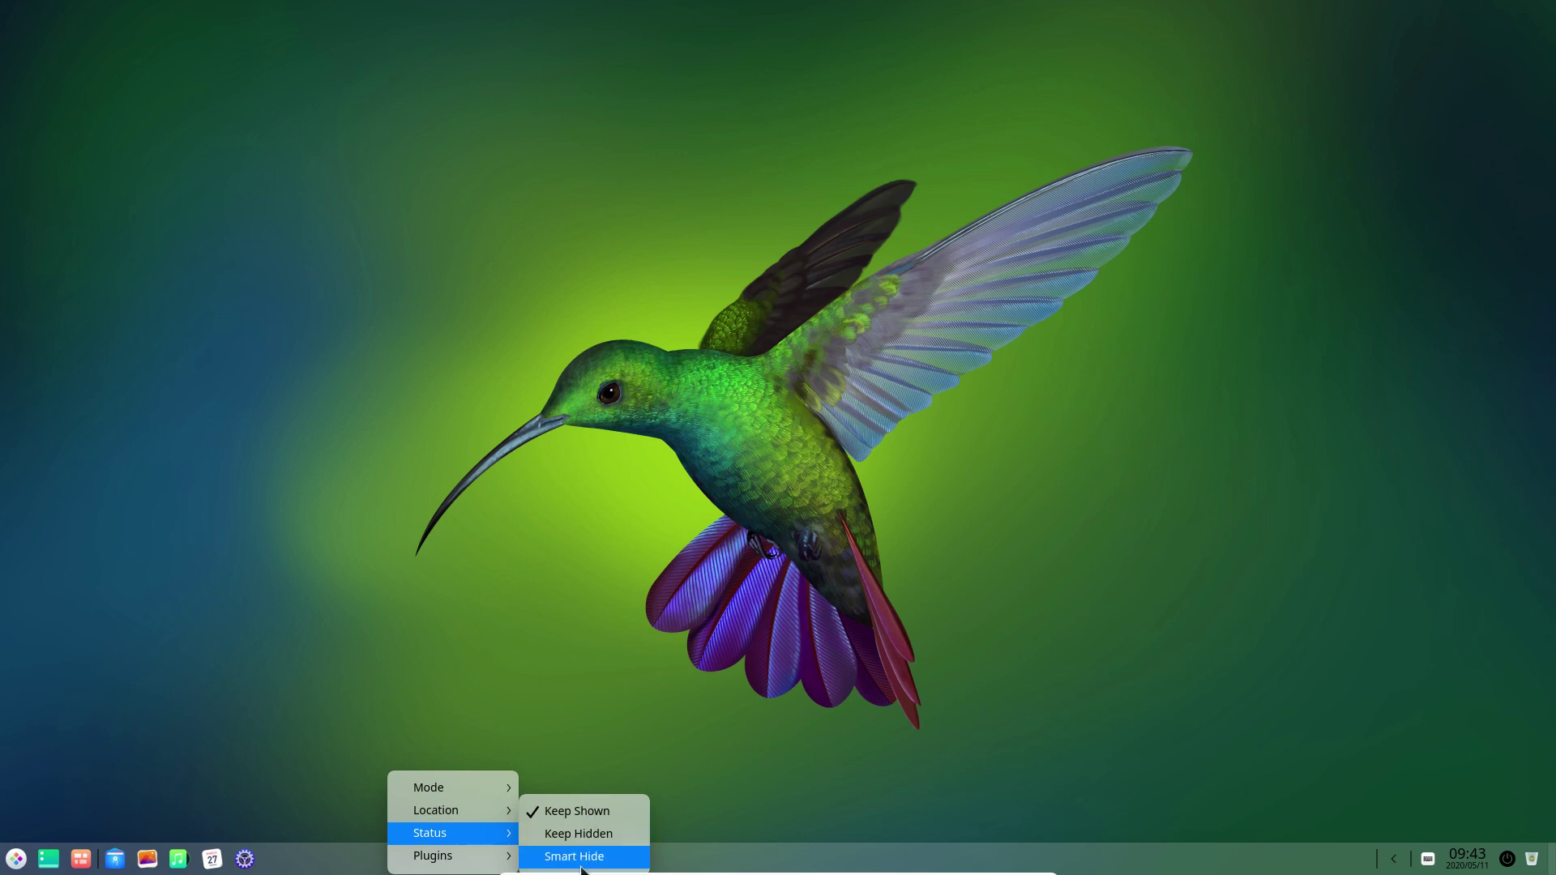
pyautogui.moveTo(436, 864)
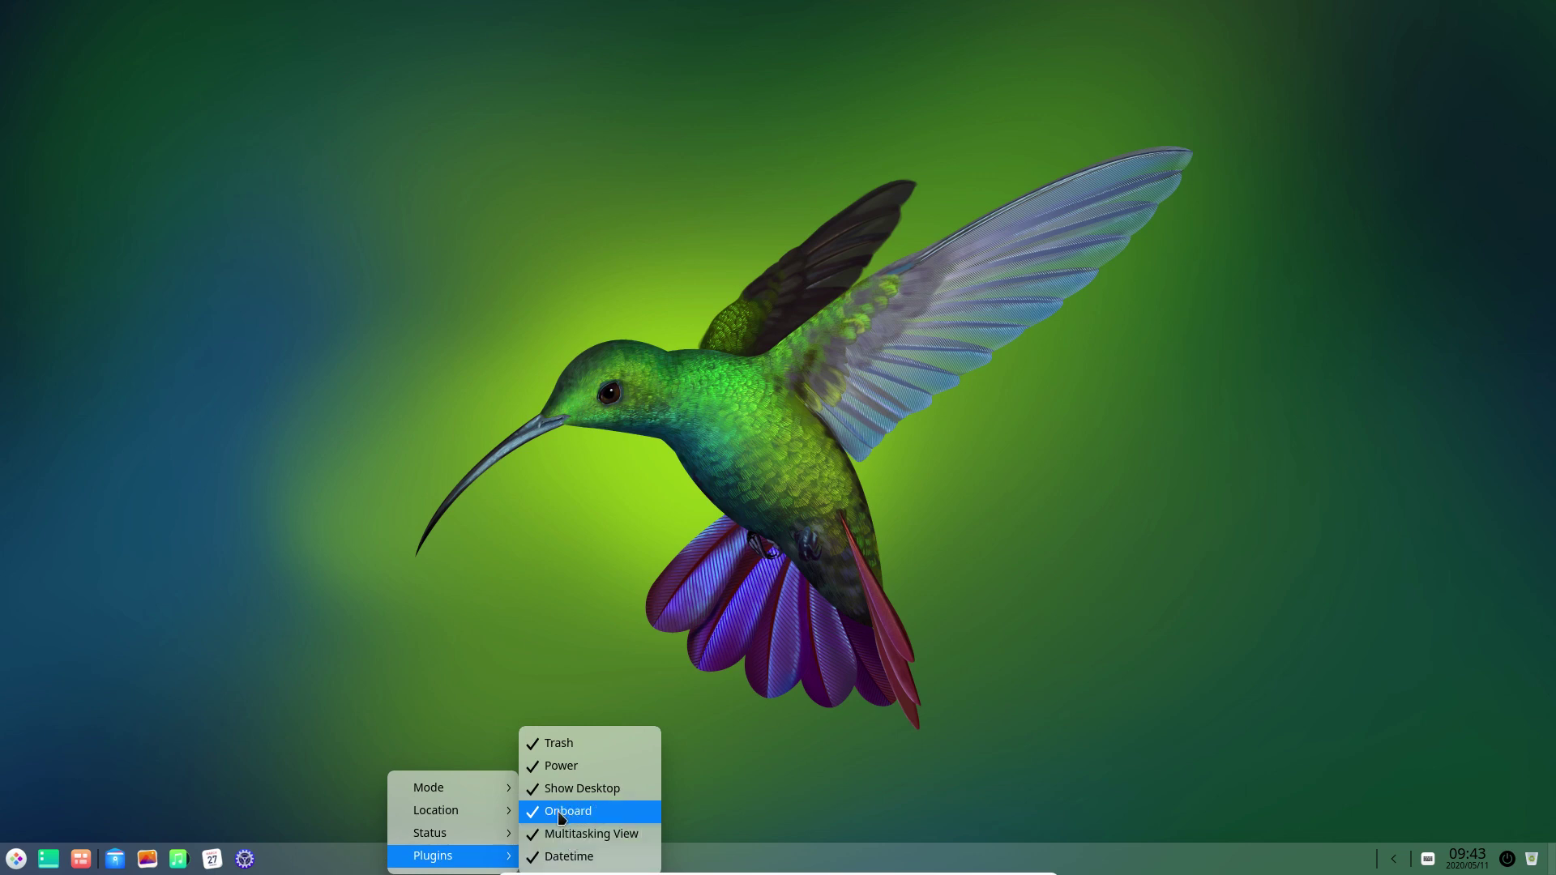
pyautogui.click(1072, 765)
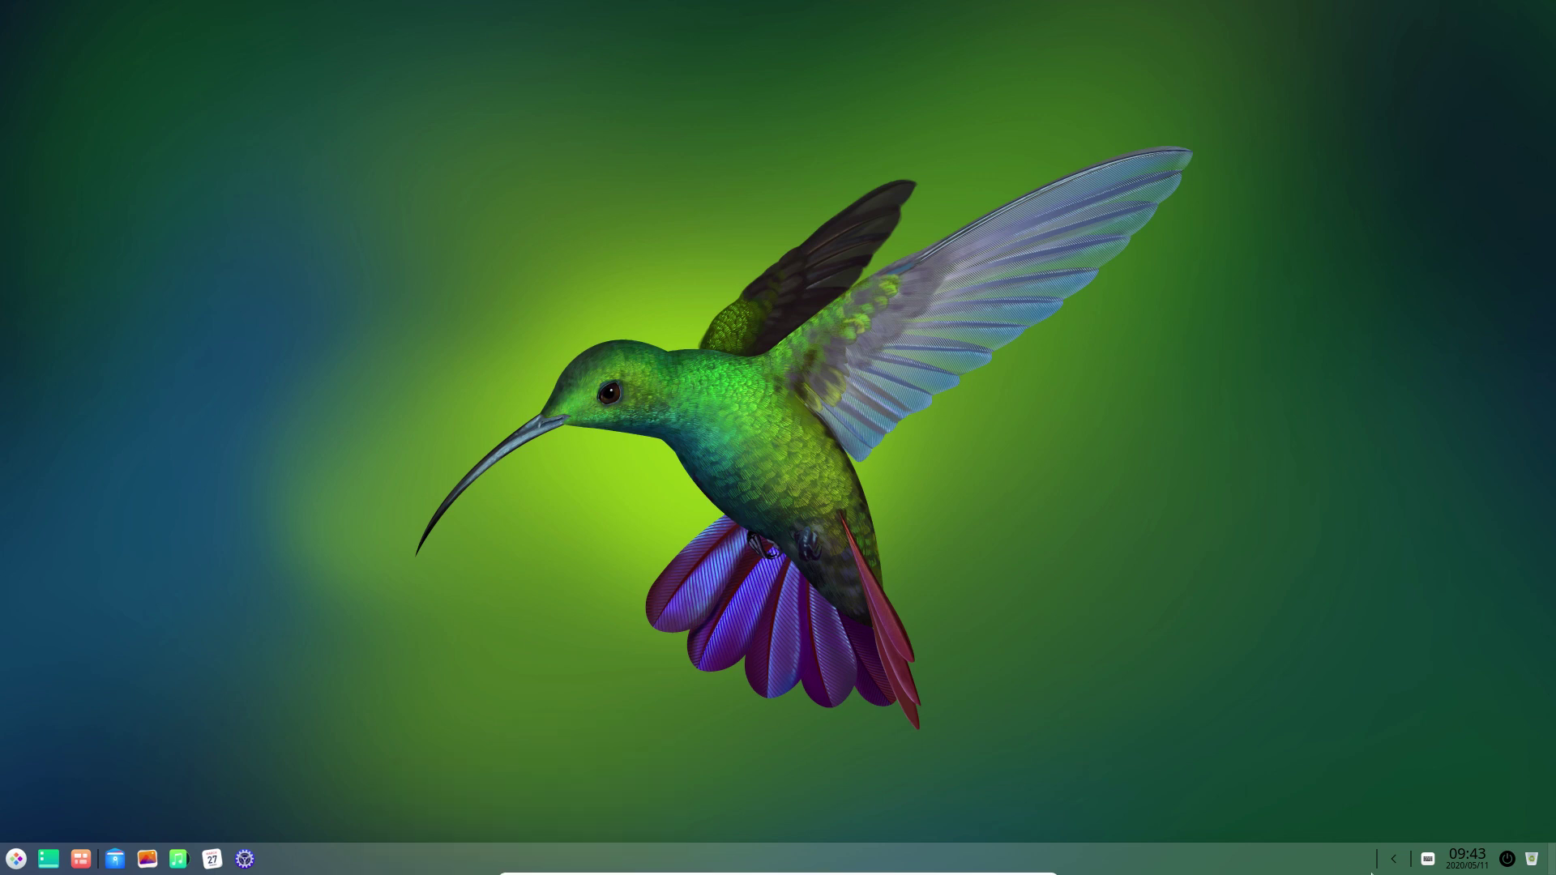
# Expand the dock tray to show the hidden volume, pen input and notification icons.
pyautogui.click(1401, 861)
# Search the launcher for 'onb', find no Onboard app, and close the launcher.
pyautogui.click(15, 857)
pyautogui.write('obq')
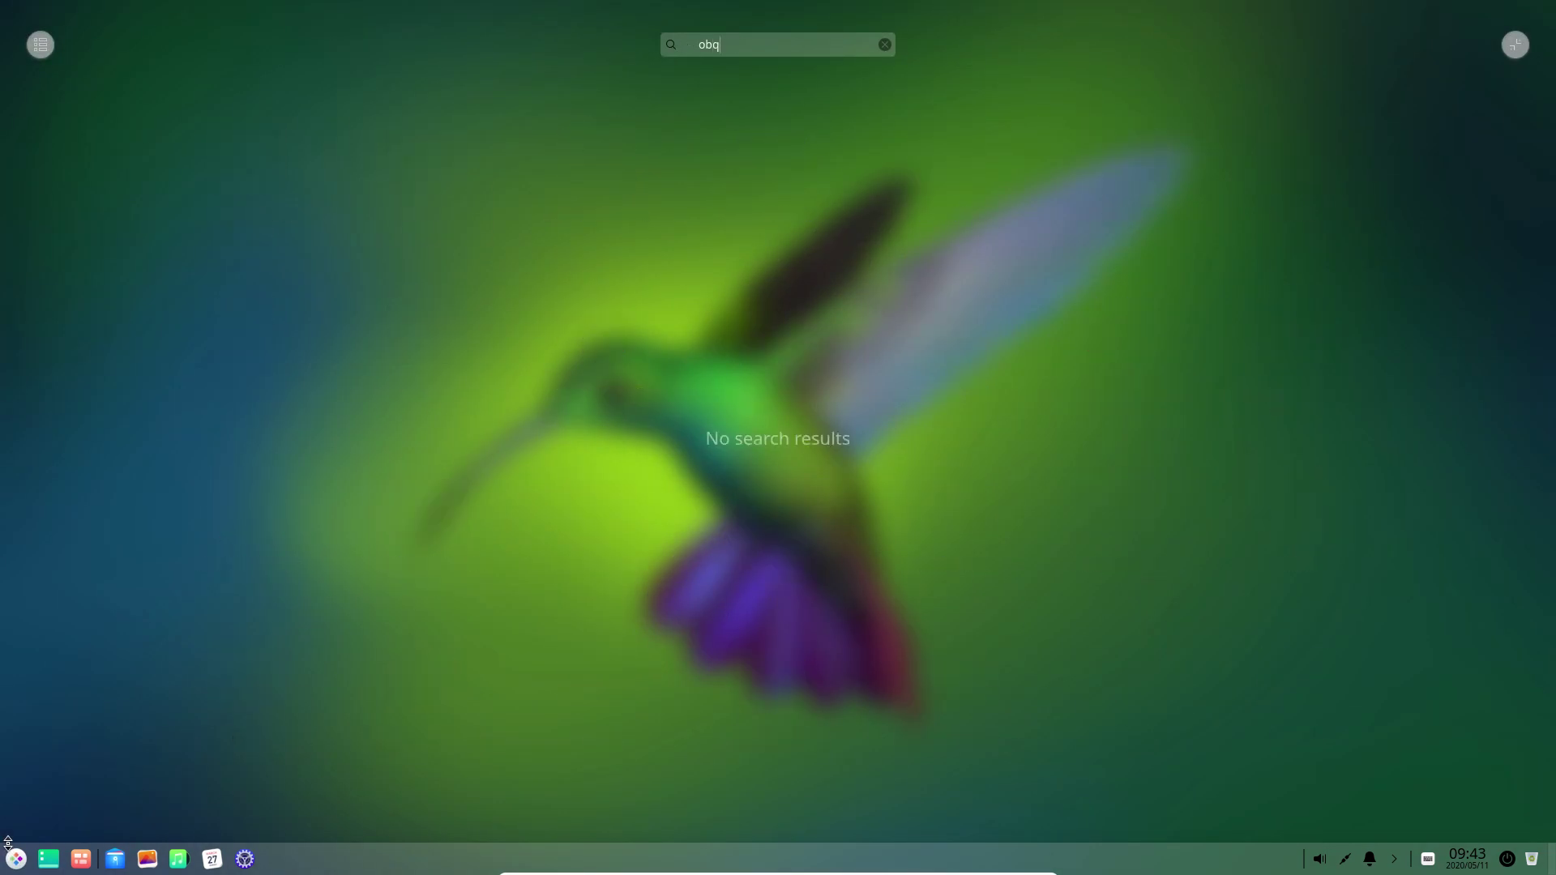
pyautogui.press('BackSpace')
pyautogui.press('BackSpace')
pyautogui.write('nb')
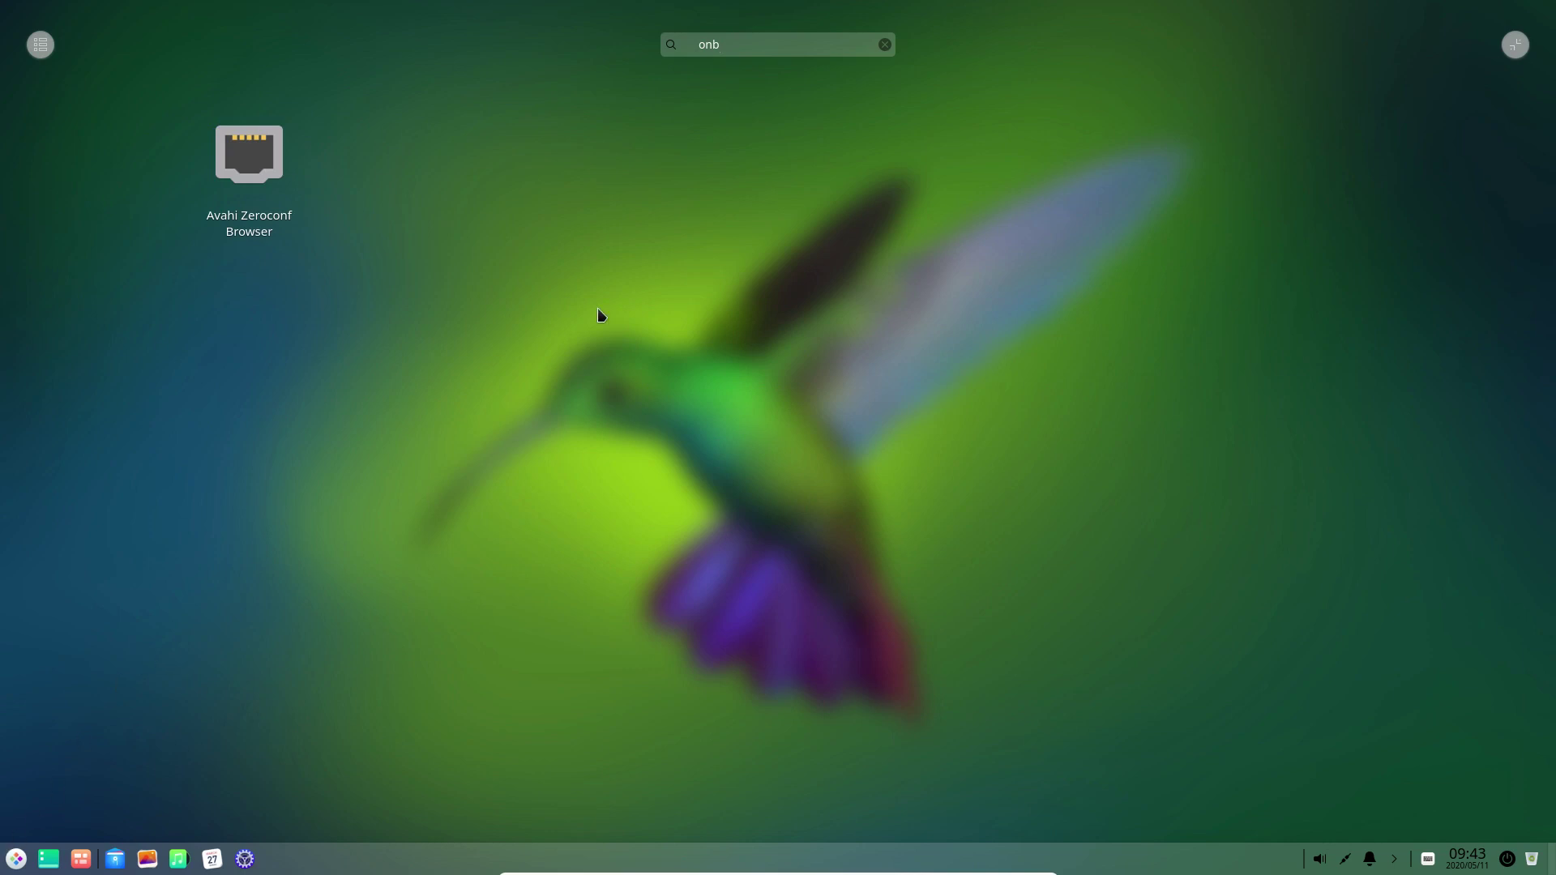
pyautogui.click(888, 44)
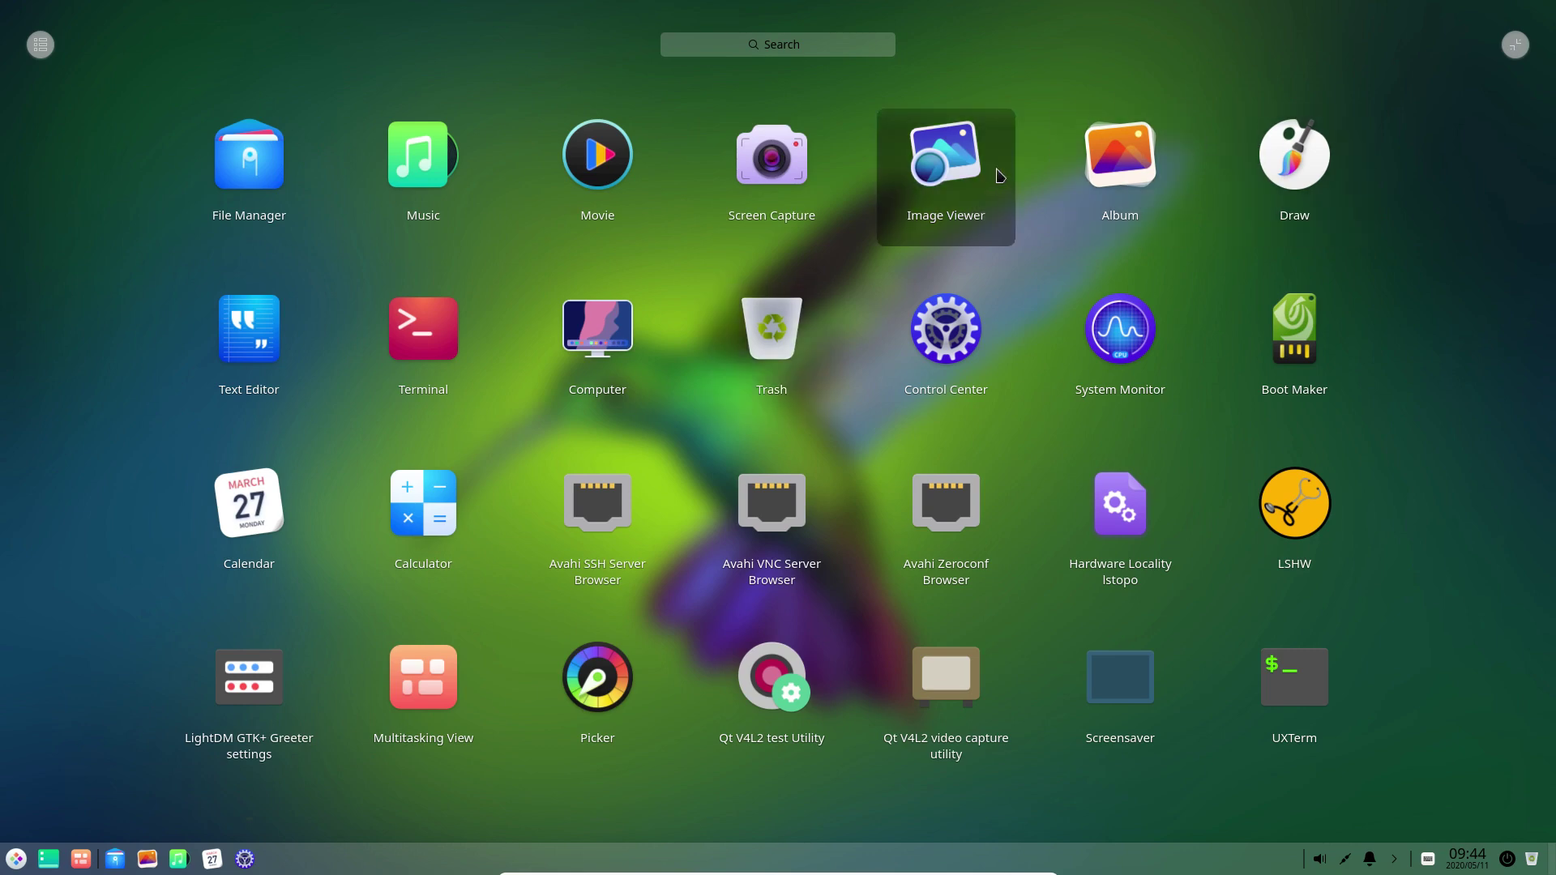
pyautogui.press('Escape')
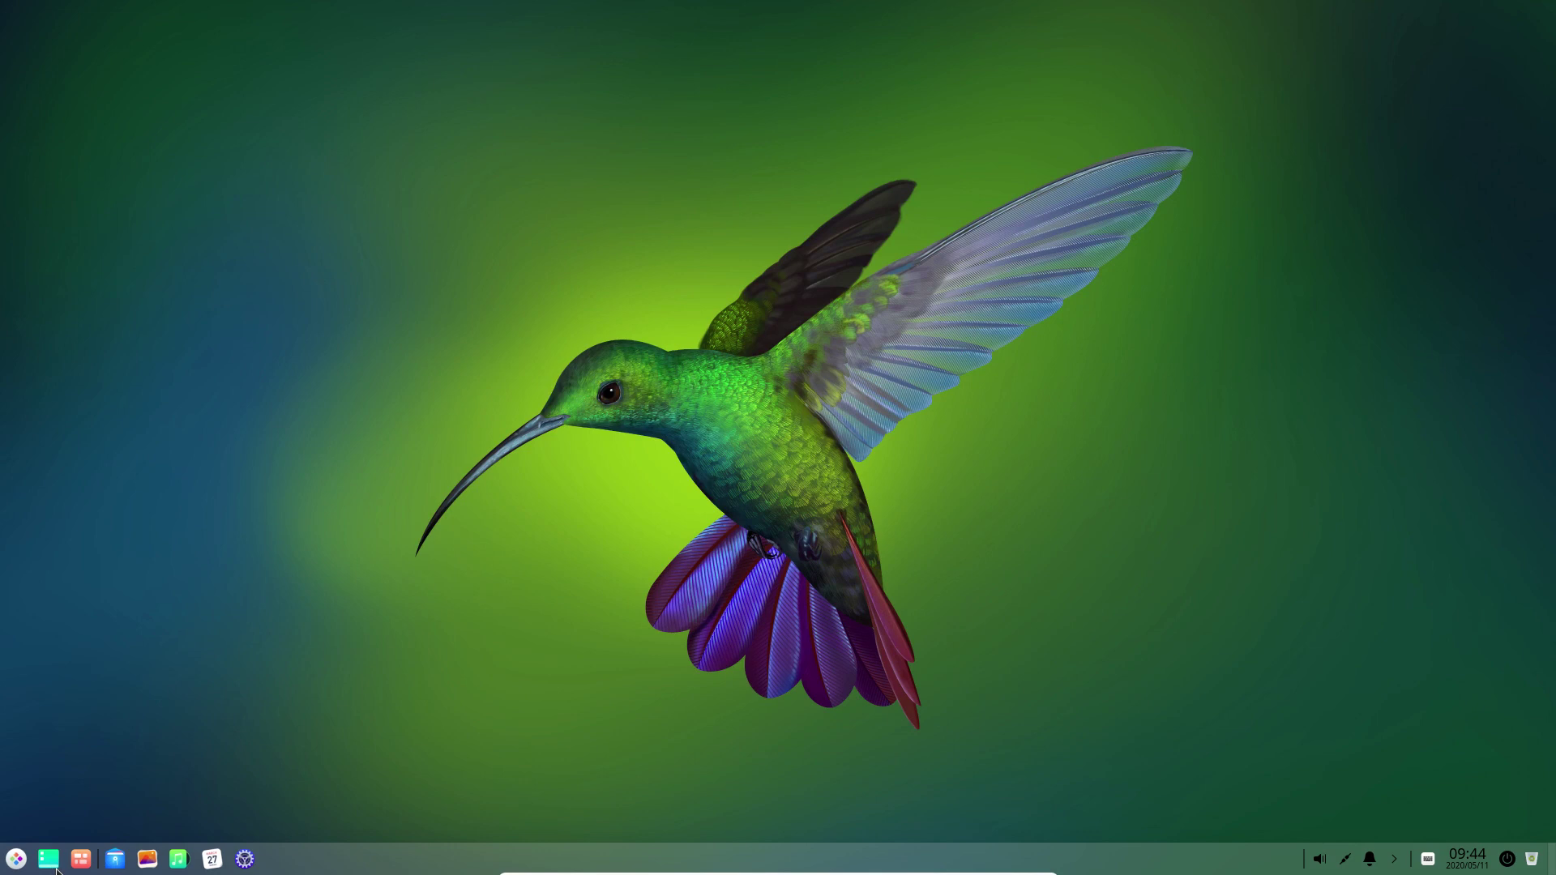
# Search the launcher for 'ter' and launch Terminal.
pyautogui.click(15, 862)
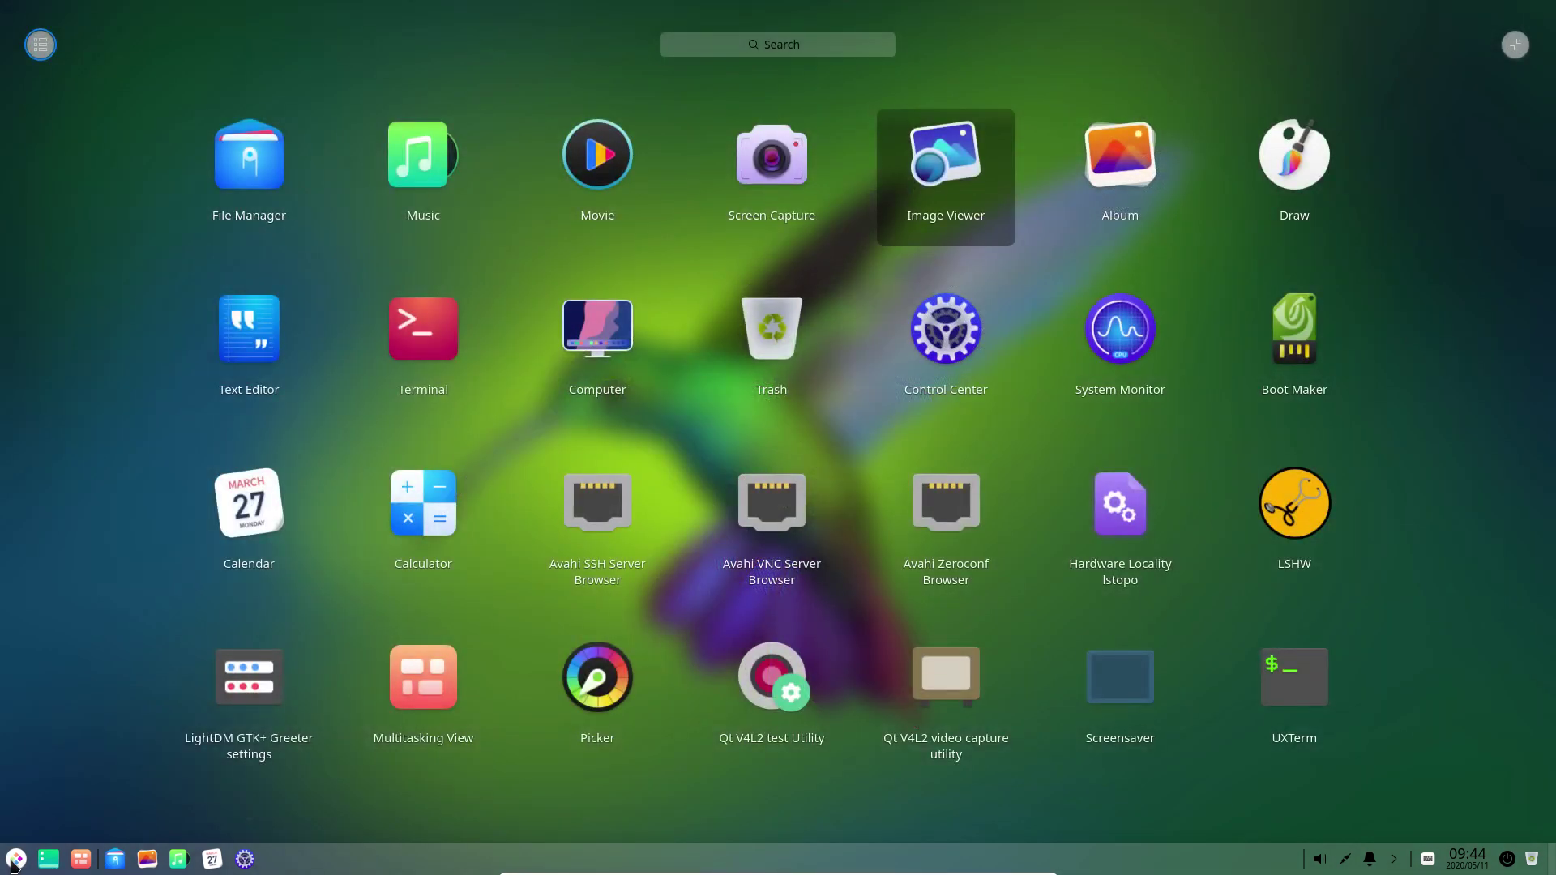
pyautogui.write('ter')
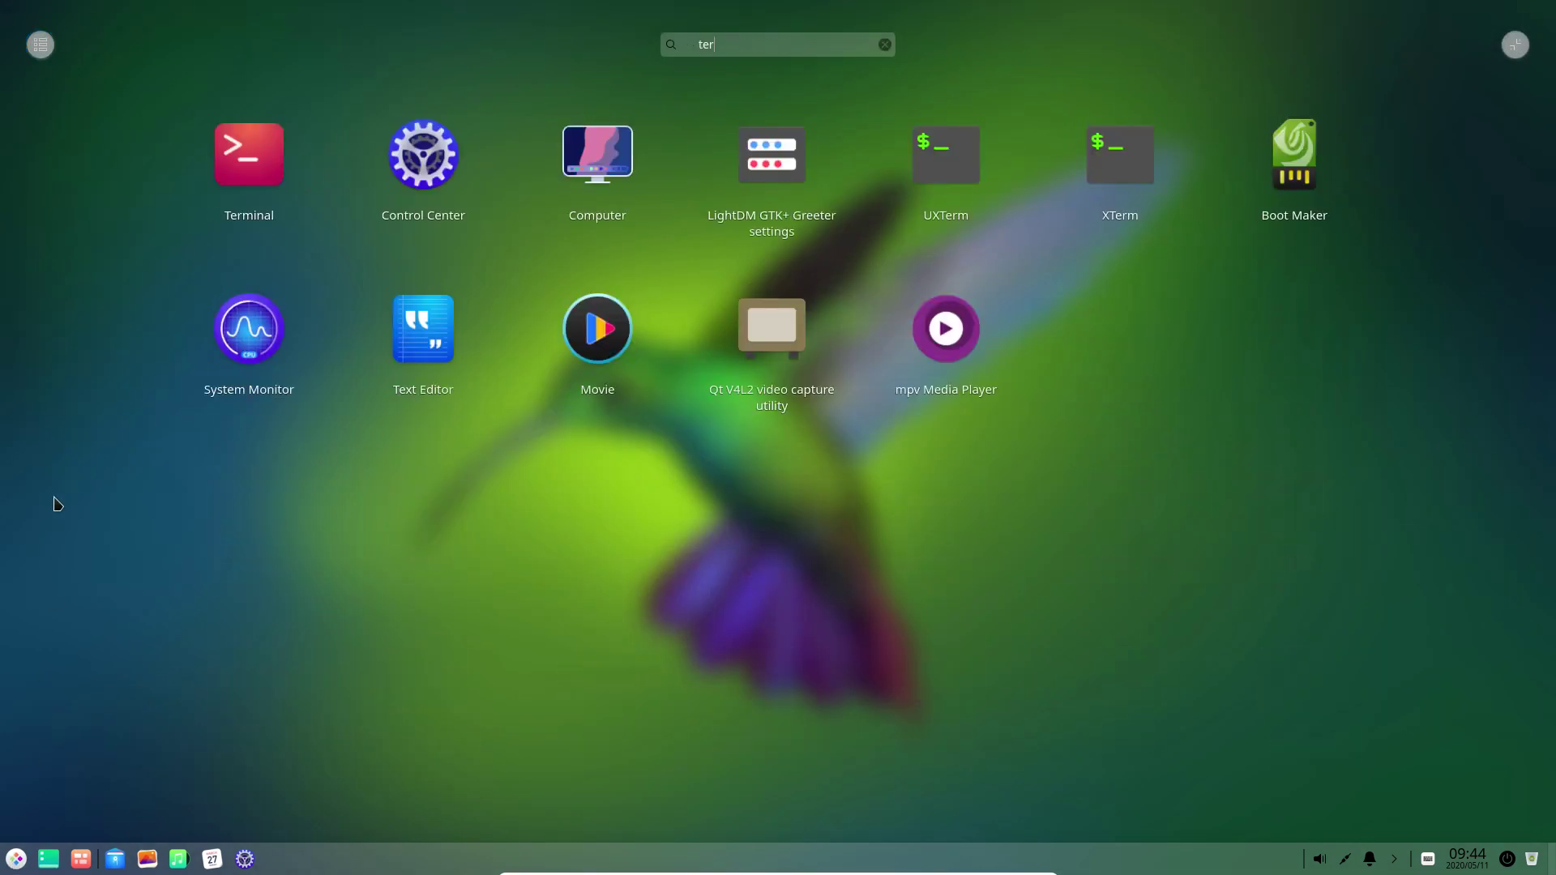
pyautogui.click(229, 166)
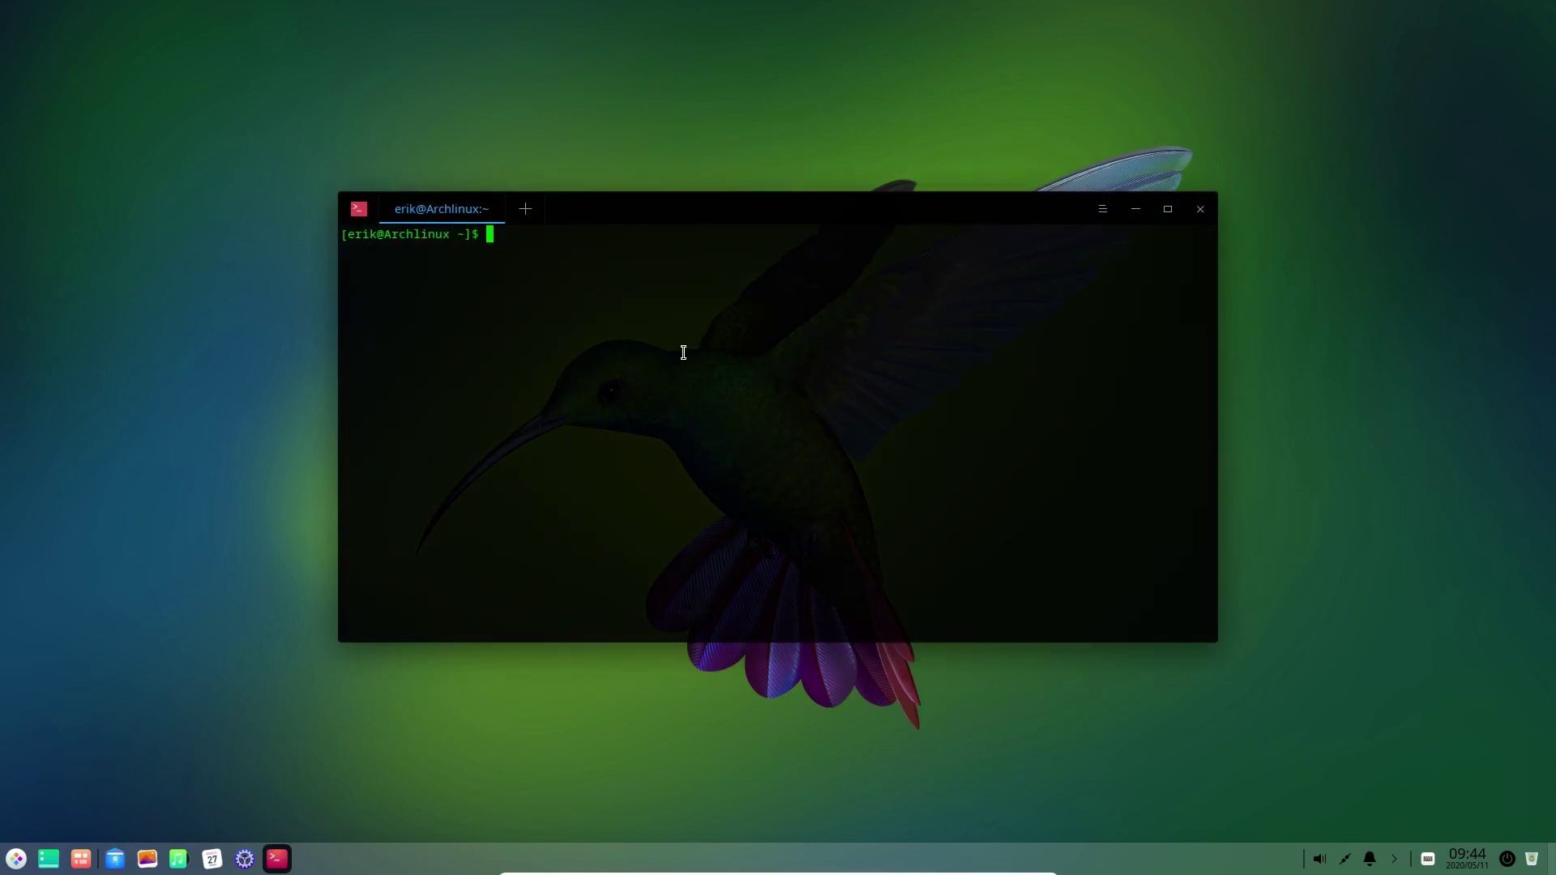
pyautogui.write('onb')
pyautogui.press('BackSpace')
pyautogui.press('BackSpace')
pyautogui.press('BackSpace')
# Erase the garbled terminal command, then search Control Center for 'k' and open Keyboard and Language.
pyautogui.write('sudo pqc;qn')
pyautogui.press('BackSpace')
pyautogui.press('BackSpace')
pyautogui.press('BackSpace')
pyautogui.press('BackSpace')
pyautogui.press('BackSpace')
pyautogui.press('BackSpace')
pyautogui.press('BackSpace')
pyautogui.press('BackSpace')
pyautogui.press('BackSpace')
pyautogui.press('BackSpace')
pyautogui.press('BackSpace')
pyautogui.press('BackSpace')
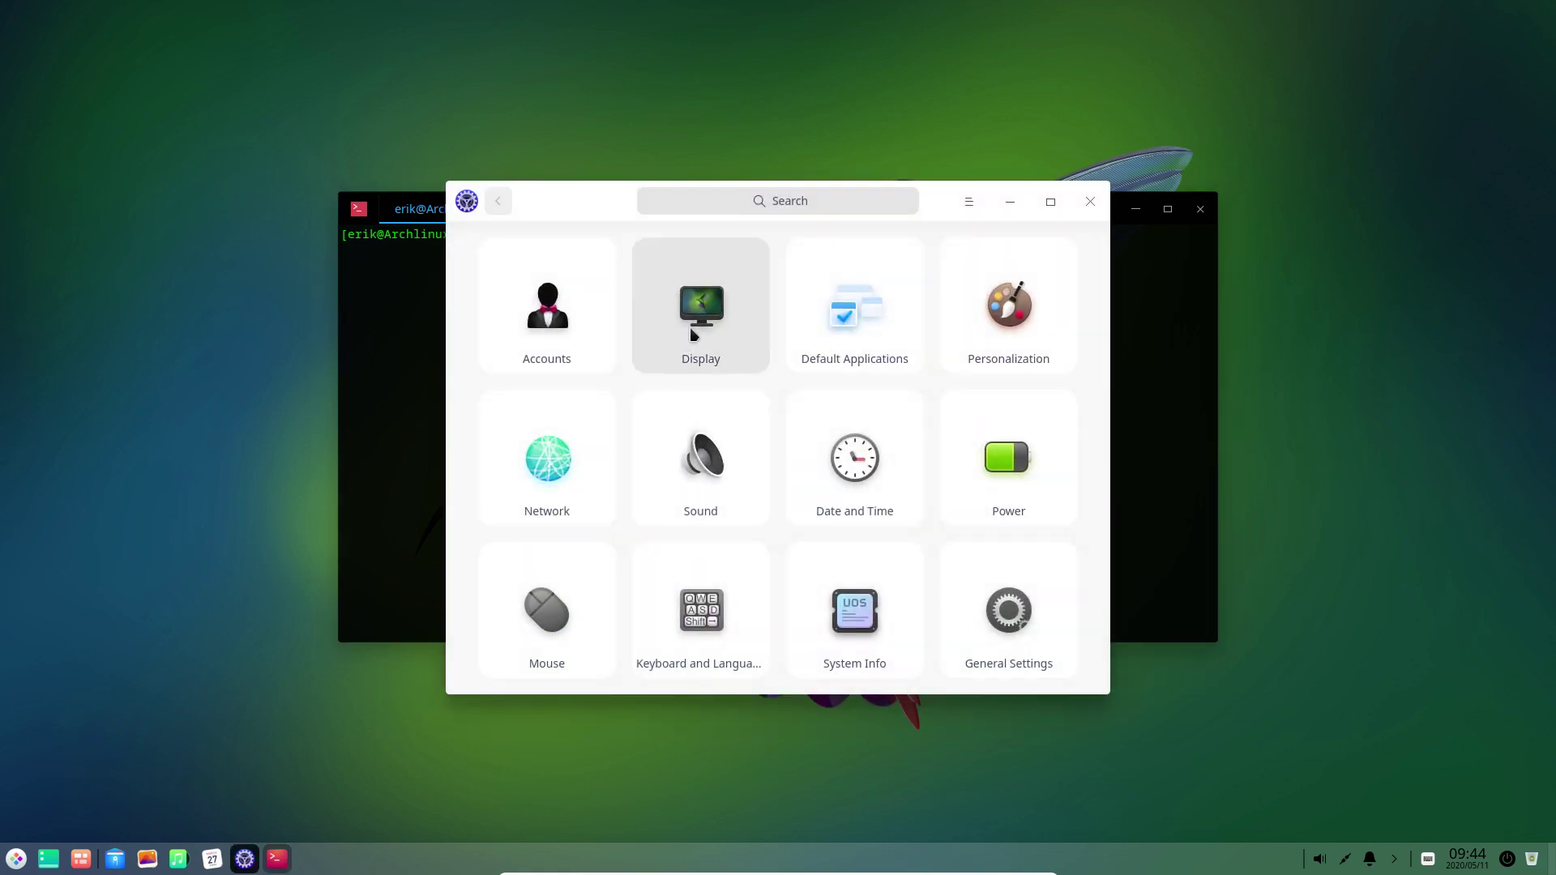
pyautogui.click(750, 203)
pyautogui.write('key')
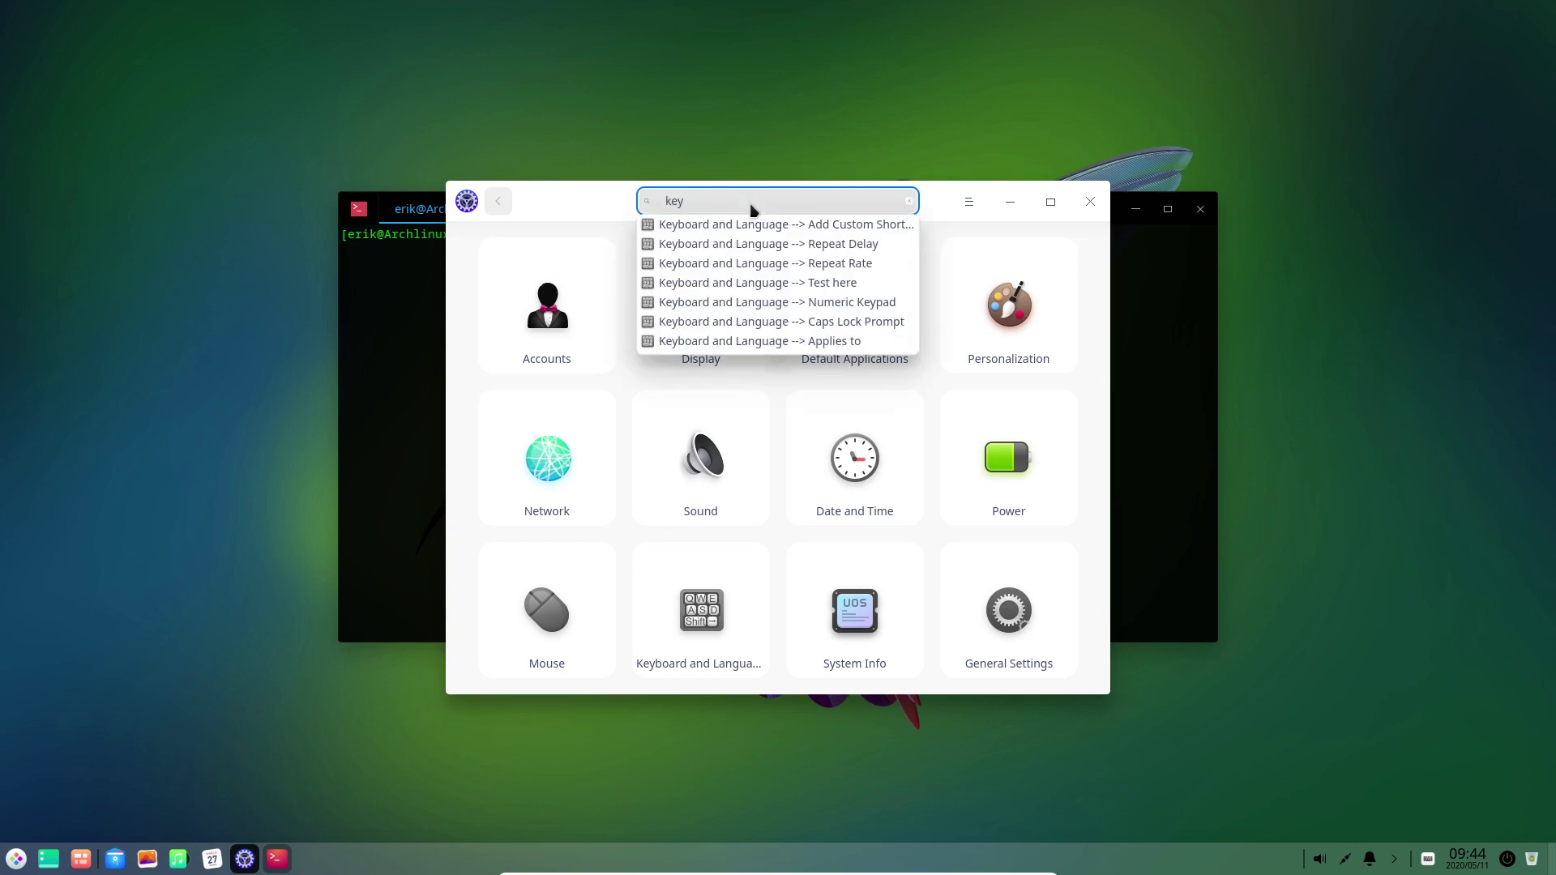
pyautogui.press('Down')
pyautogui.press('Down')
pyautogui.press('Down')
pyautogui.press('Down')
pyautogui.press('Down')
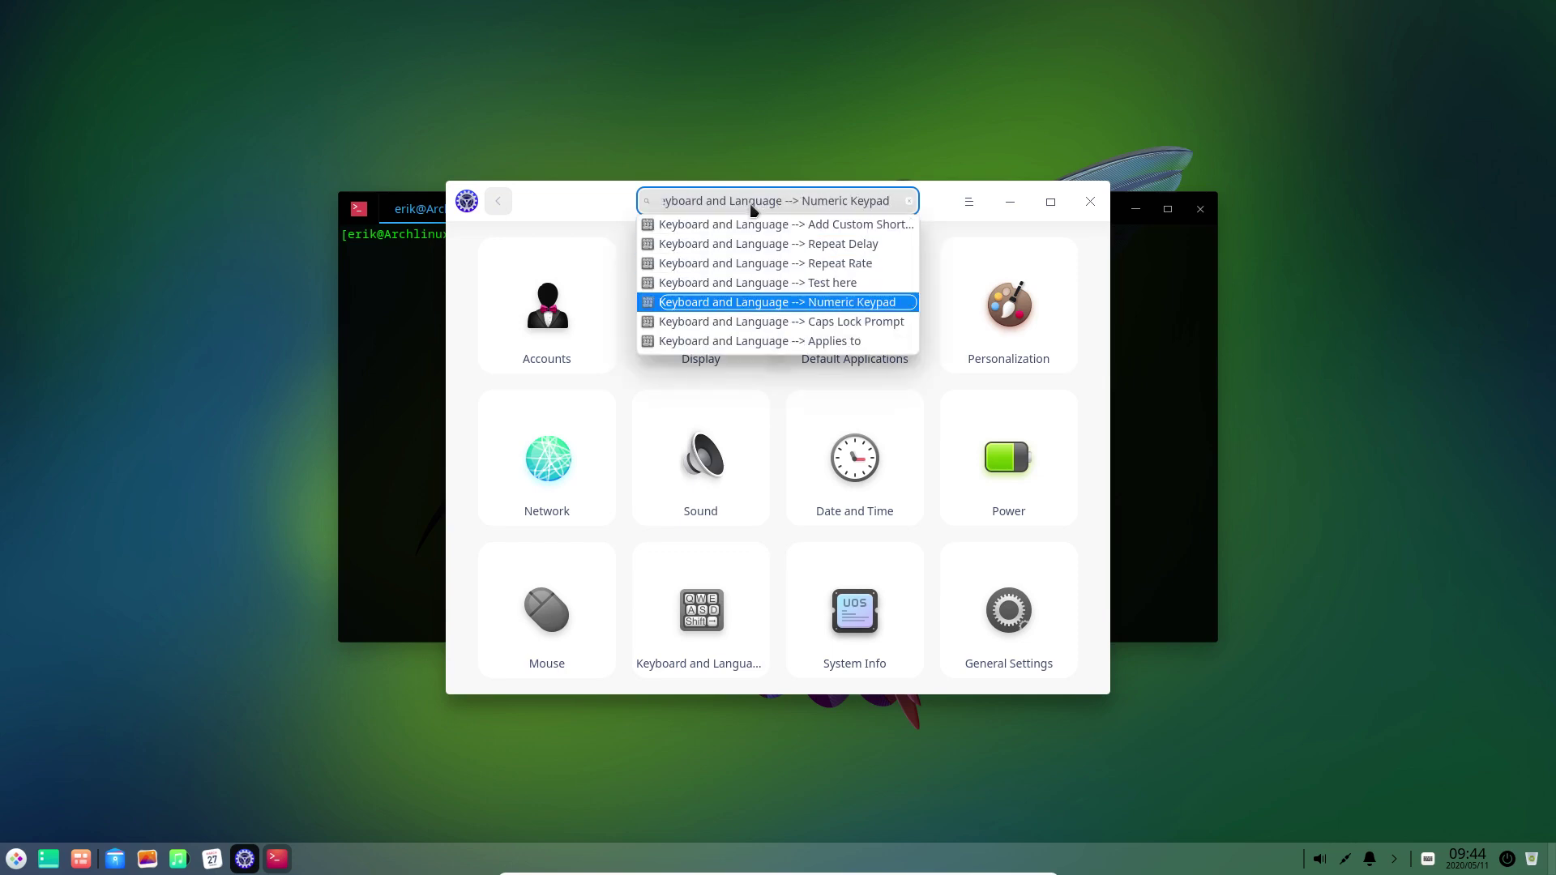
pyautogui.press('Down')
pyautogui.click(607, 199)
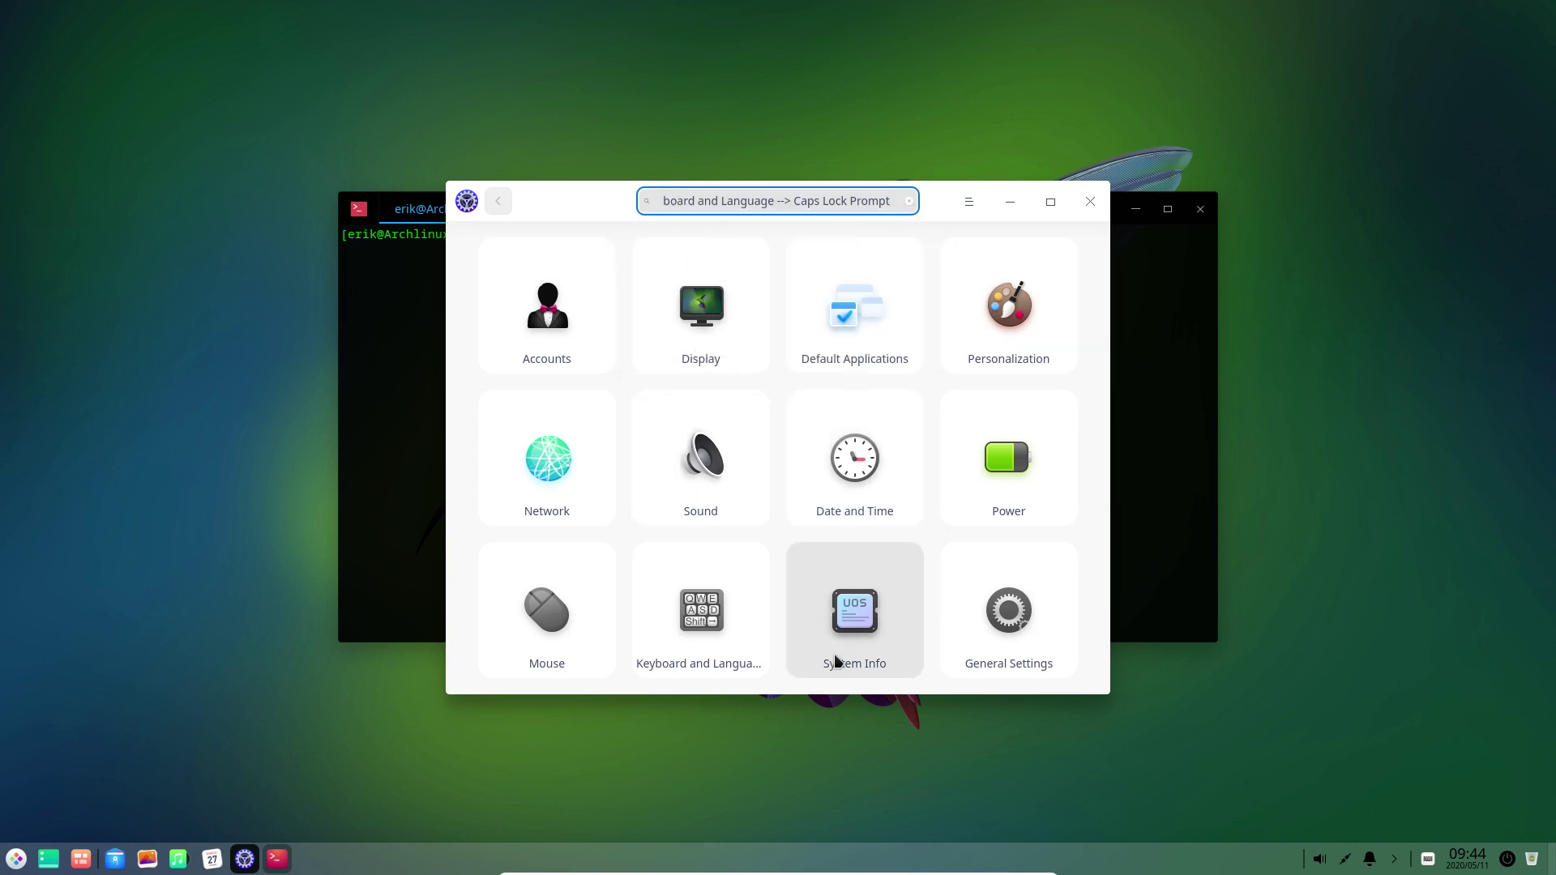
pyautogui.click(754, 656)
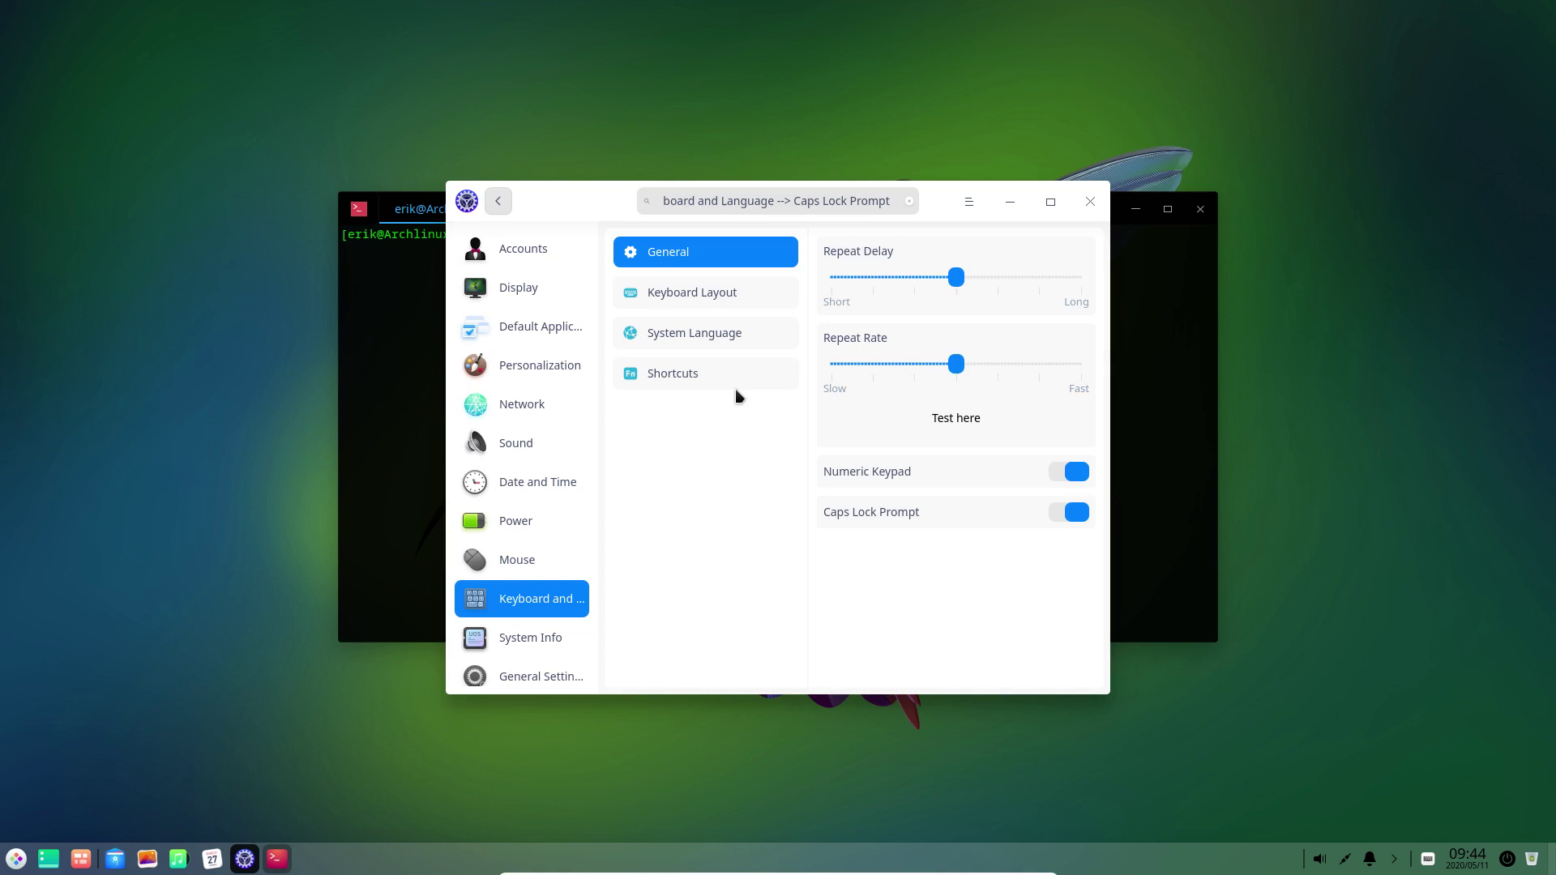
pyautogui.click(685, 294)
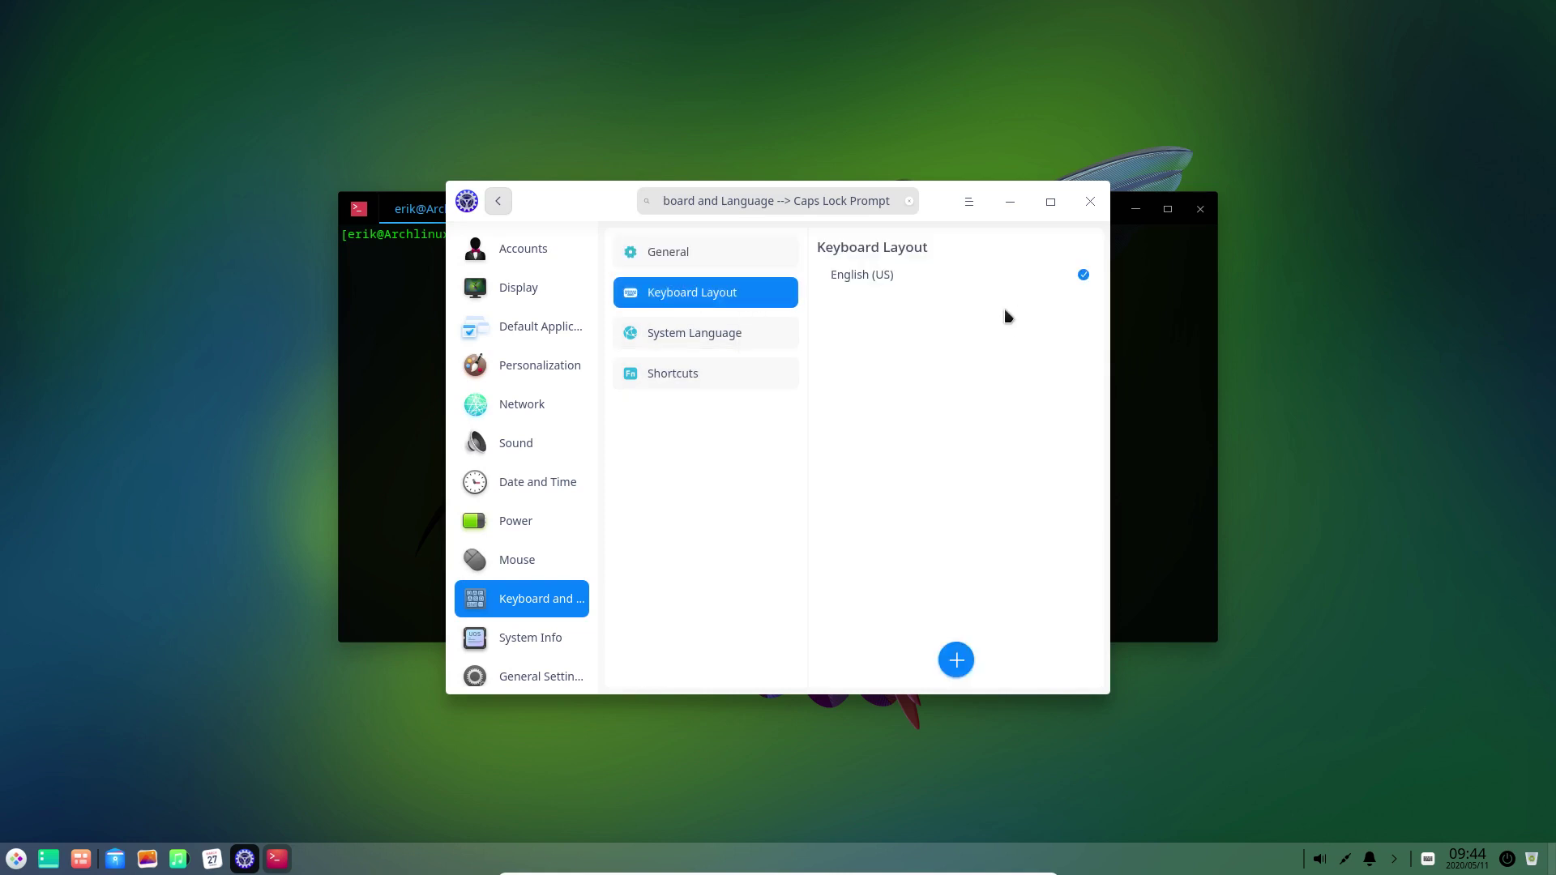
pyautogui.click(958, 659)
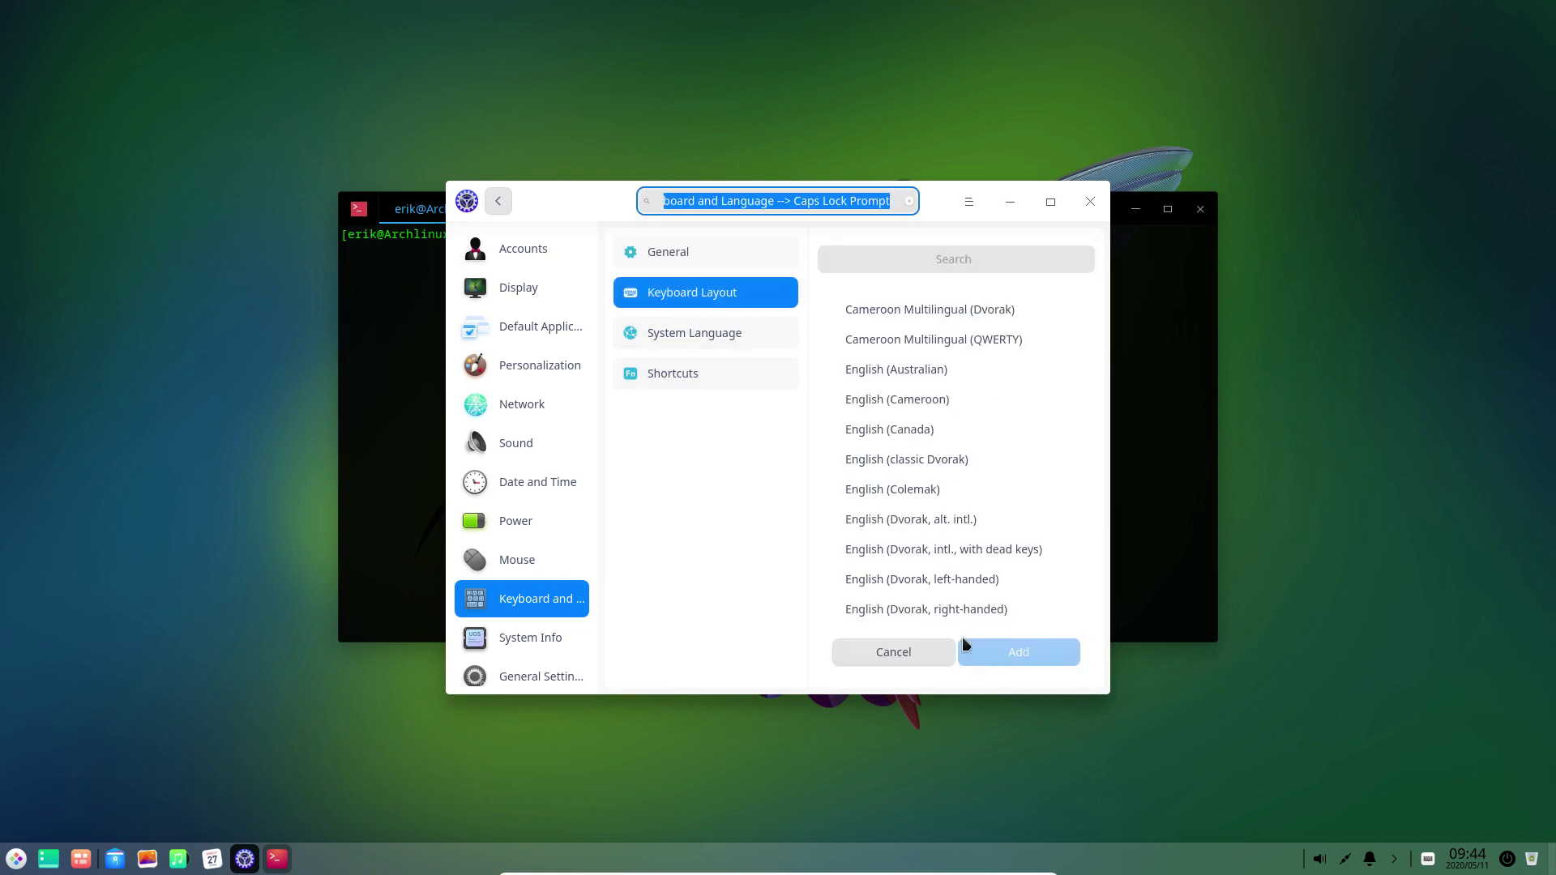
pyautogui.click(904, 257)
pyautogui.write('bel')
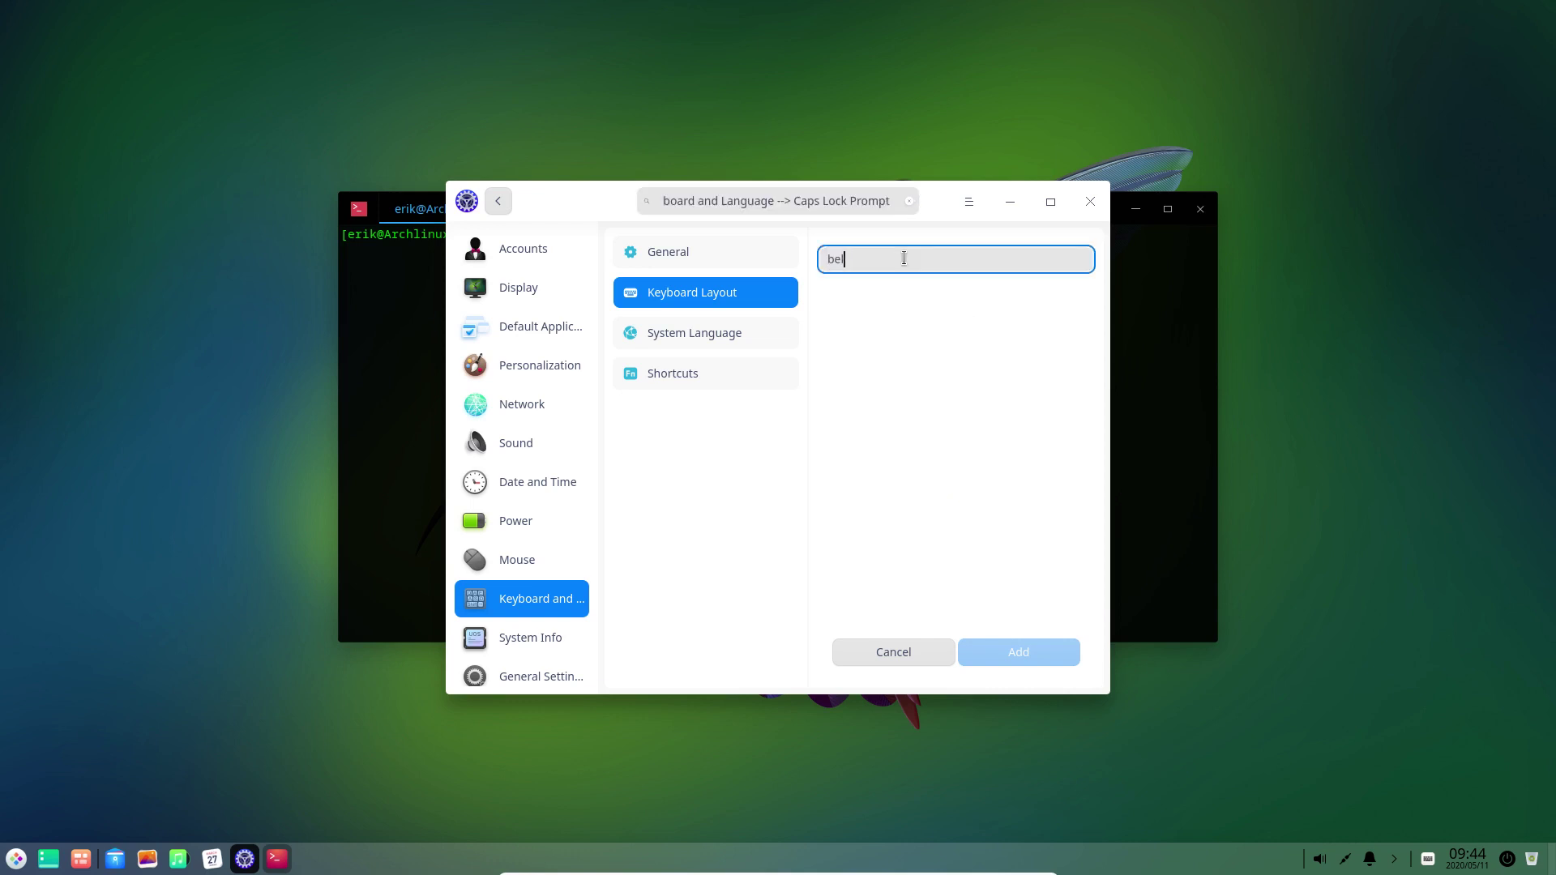
pyautogui.press('BackSpace')
pyautogui.press('BackSpace')
pyautogui.press('BackSpace')
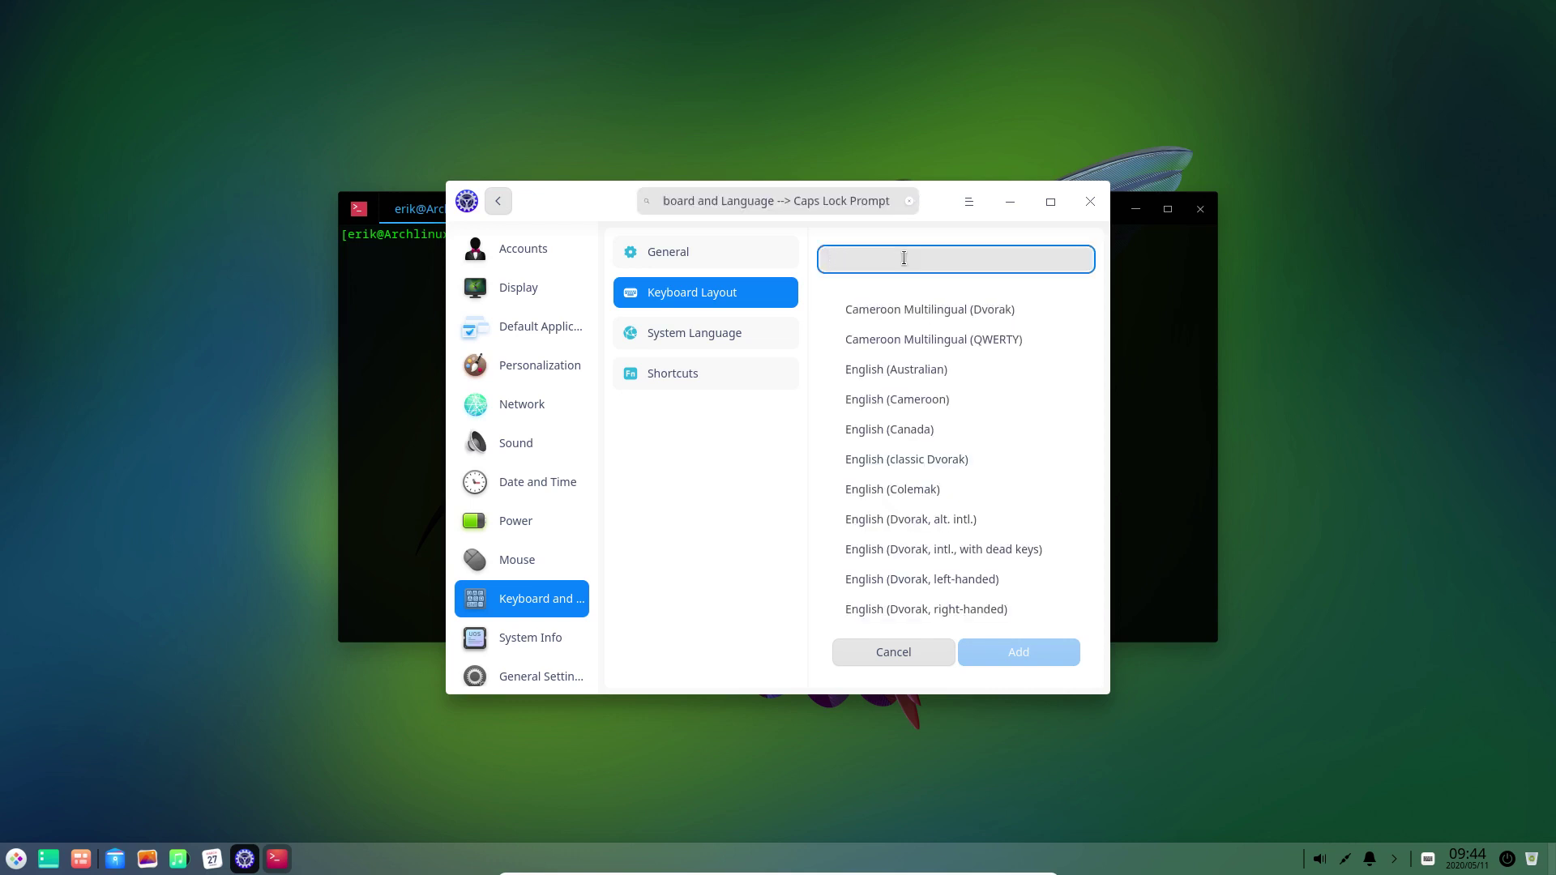
pyautogui.write('be')
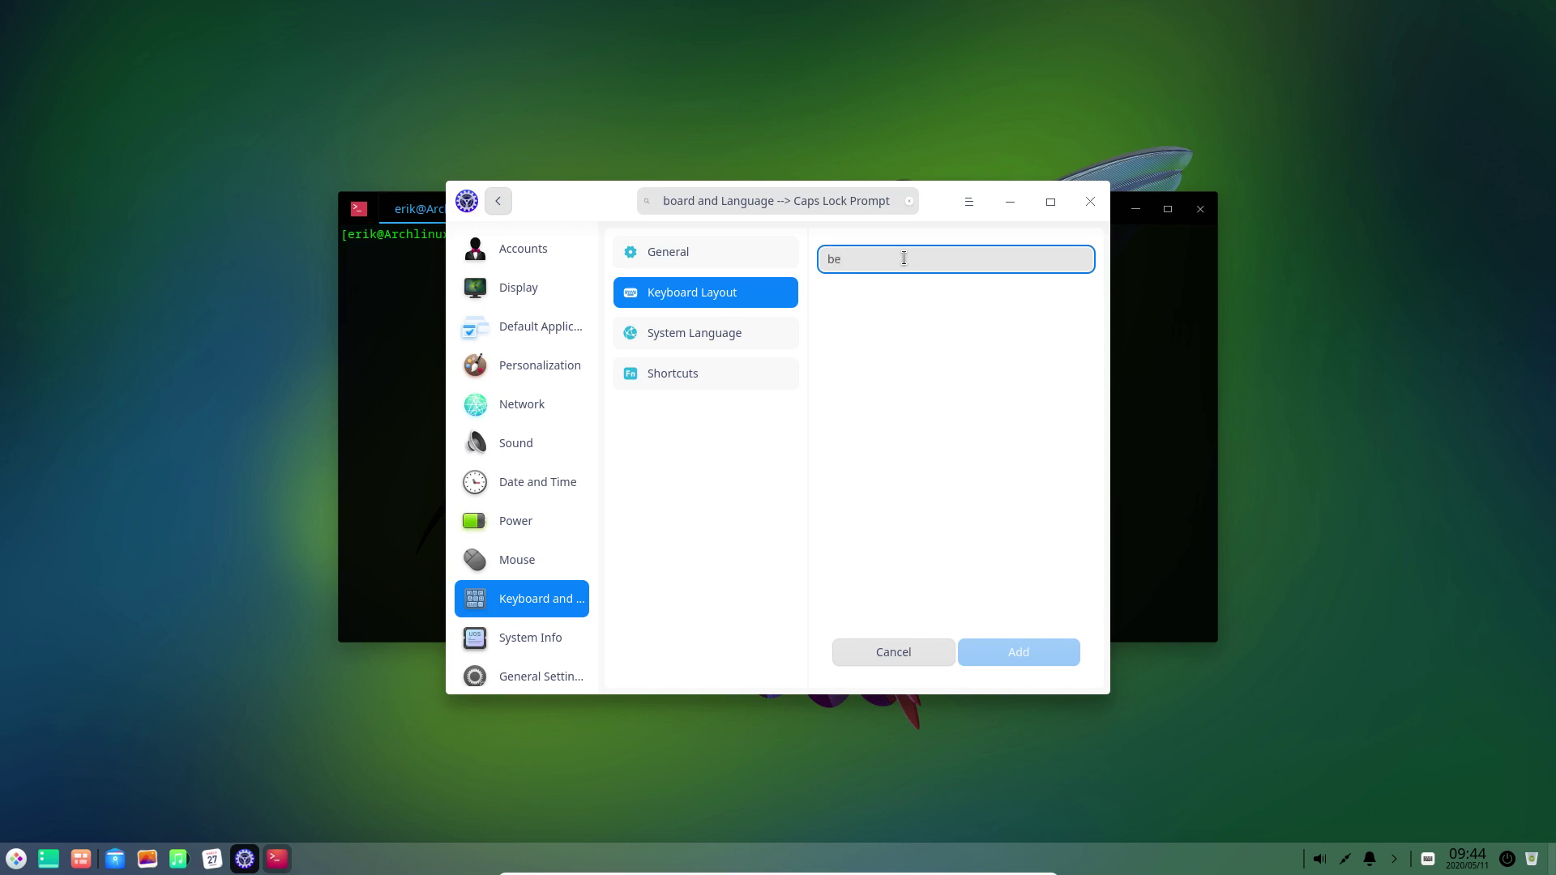
pyautogui.press('BackSpace')
pyautogui.press('BackSpace')
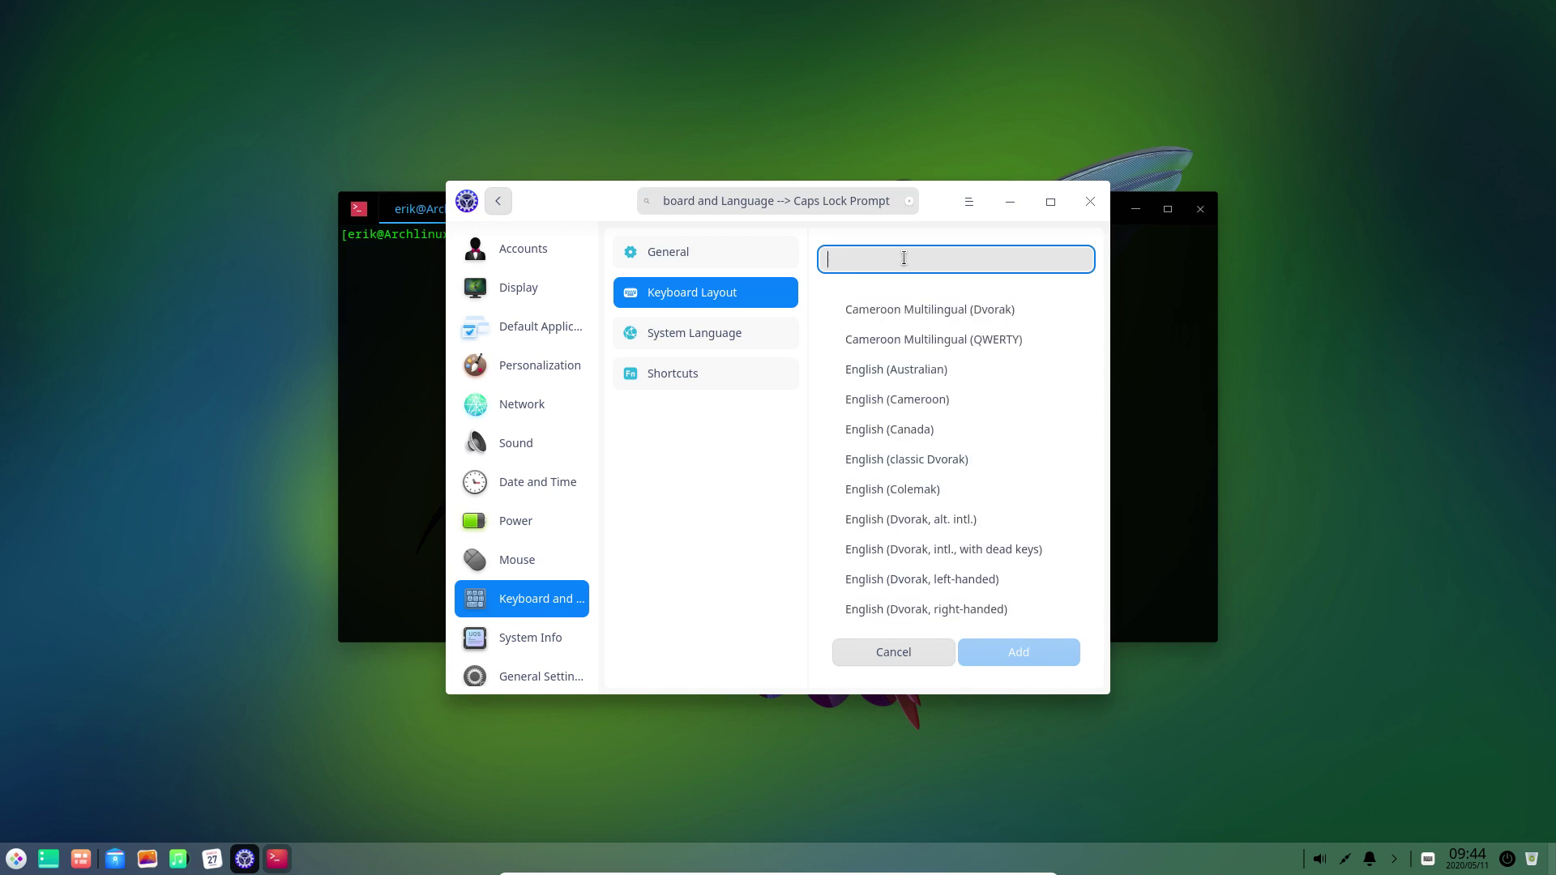
pyautogui.scroll(-10, 983, 528)
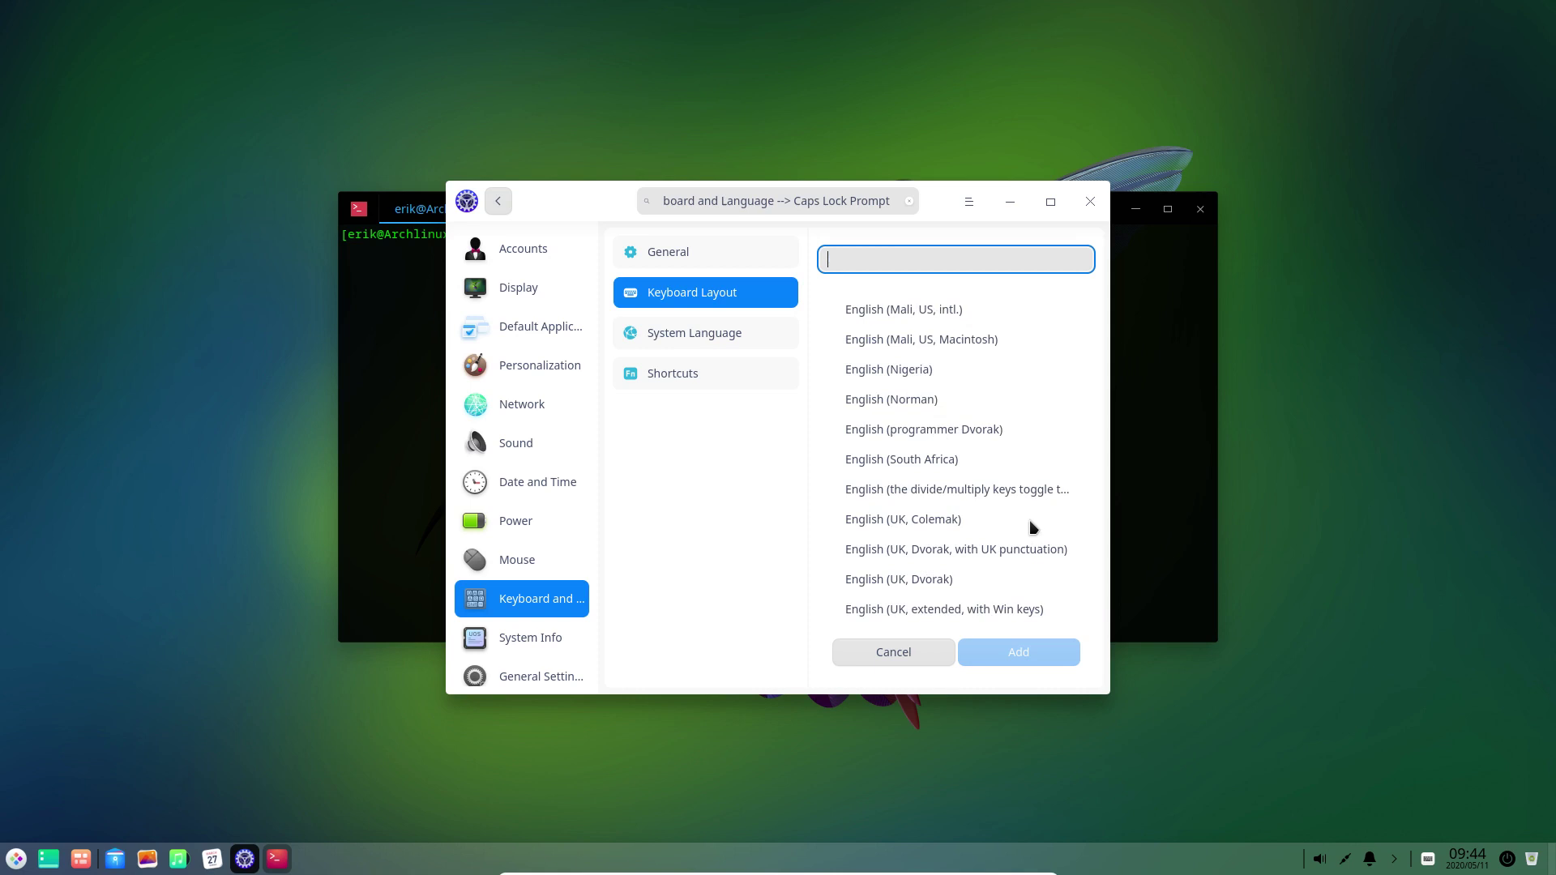
pyautogui.scroll(10, 1023, 531)
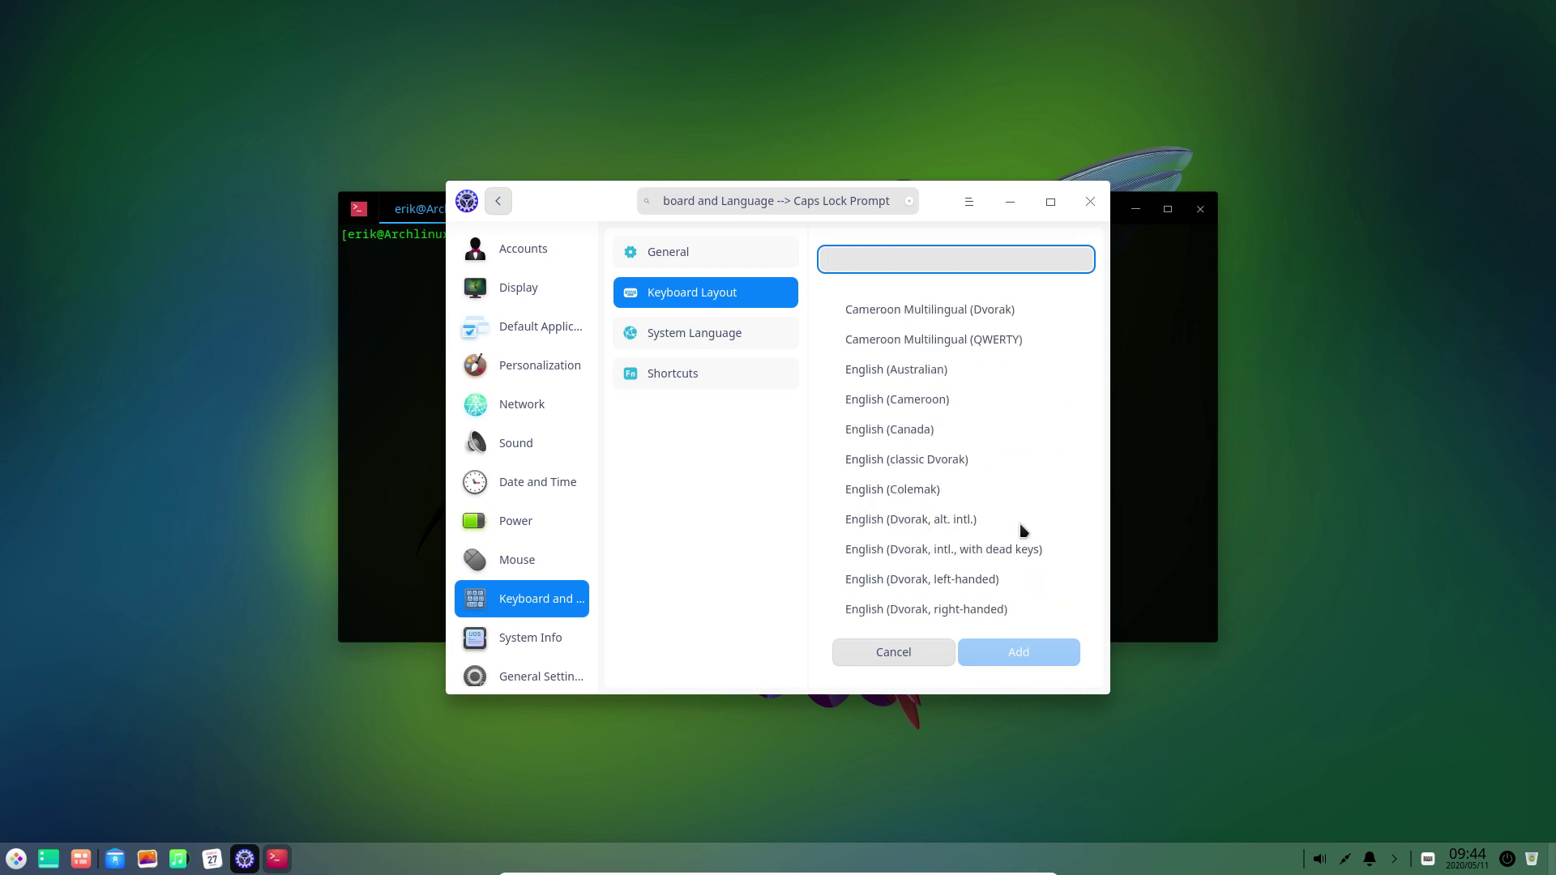
# Check the System Language page, then browse the list of keyboard layouts to add.
pyautogui.click(770, 336)
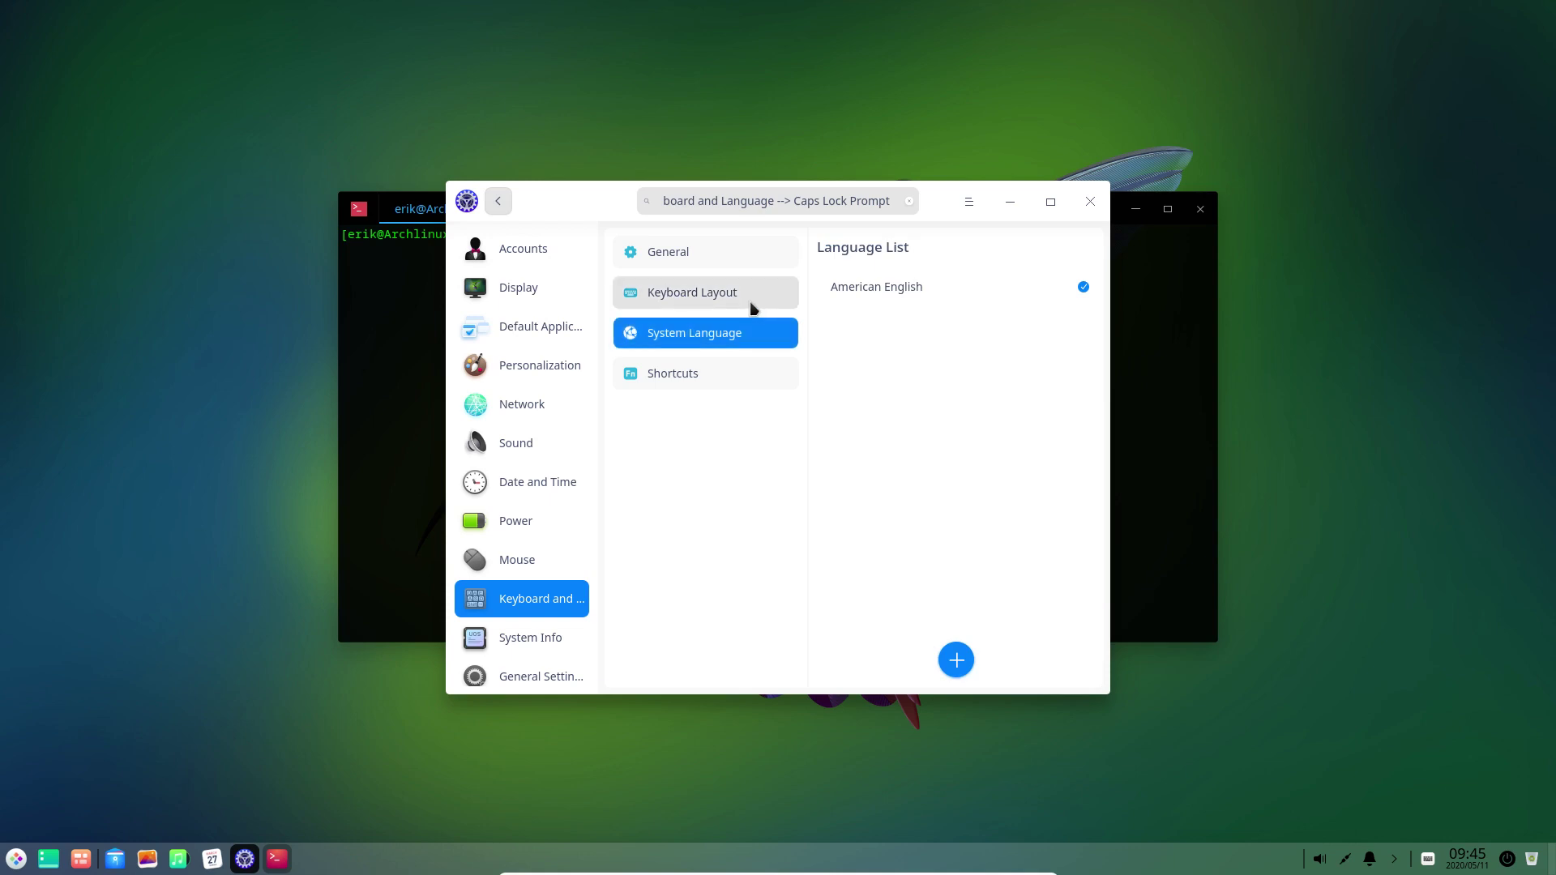
pyautogui.click(751, 301)
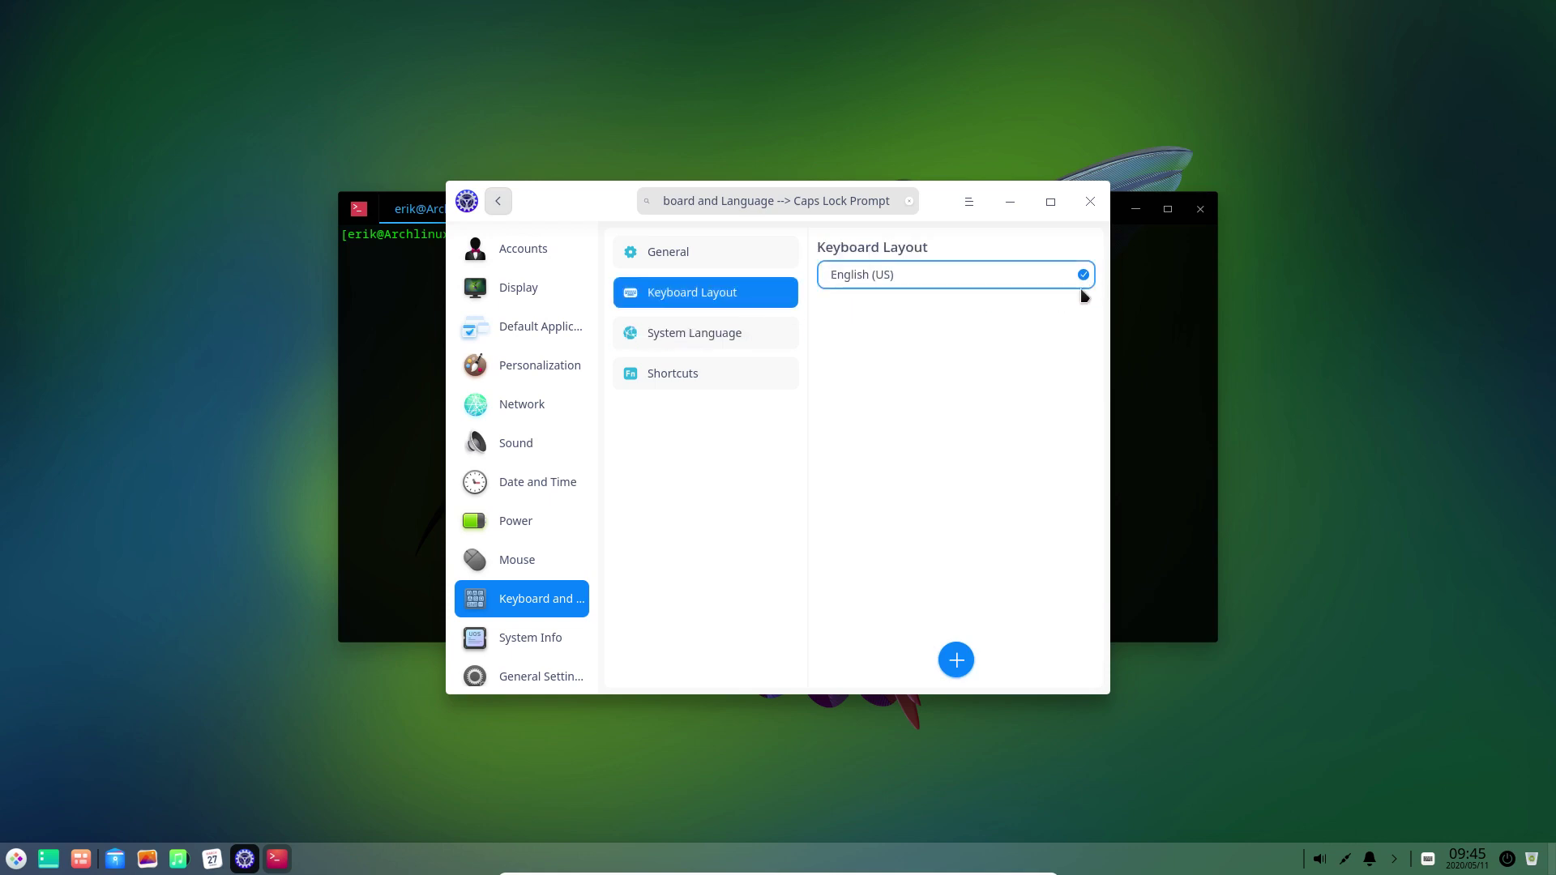
pyautogui.click(957, 660)
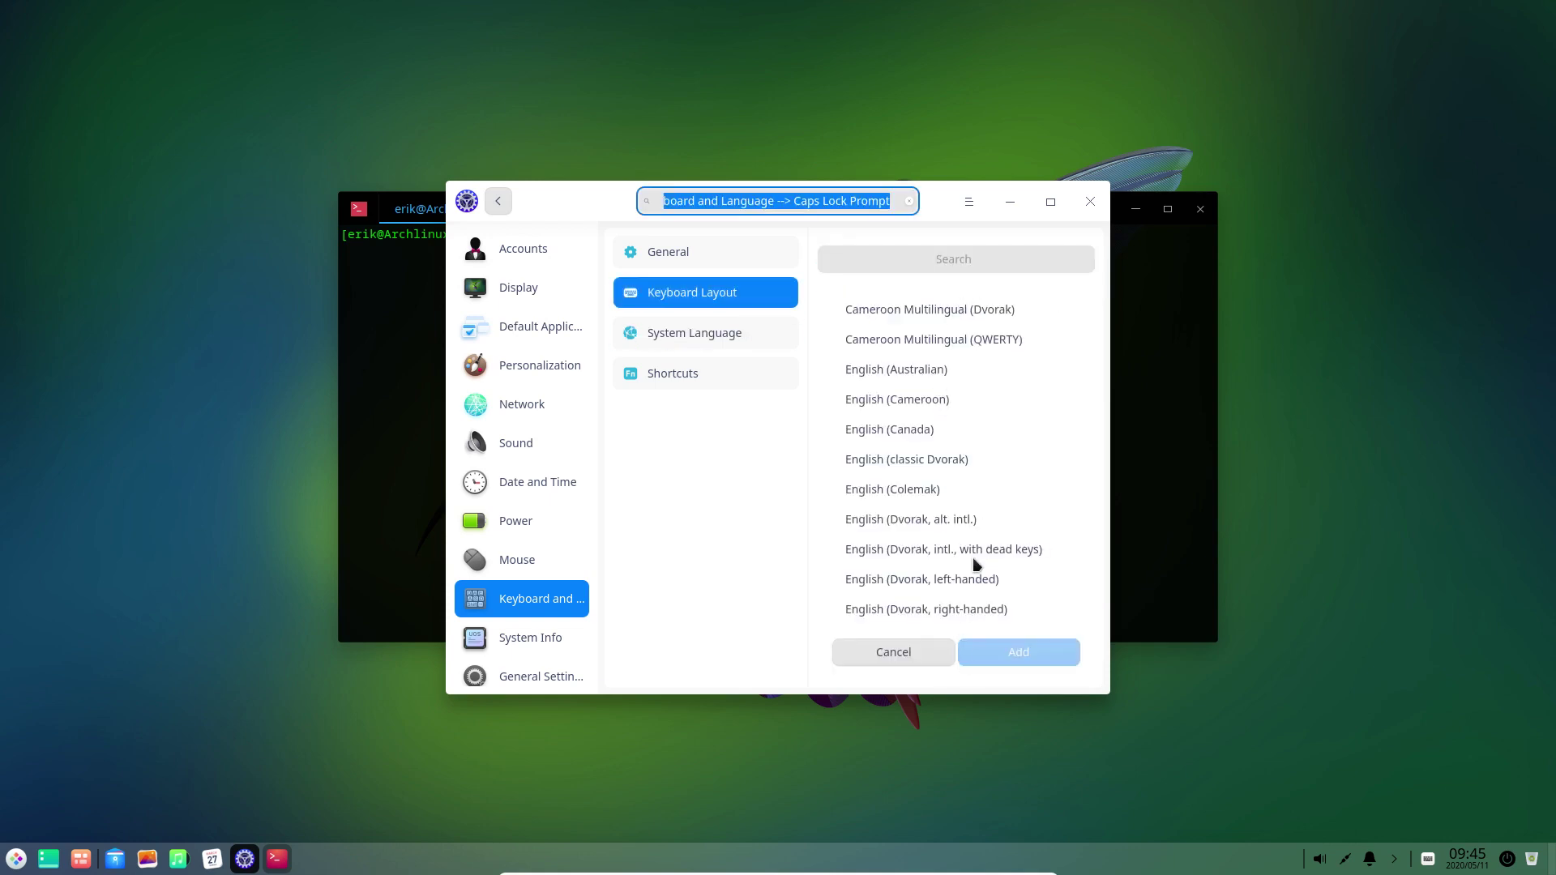
pyautogui.scroll(-10, 975, 566)
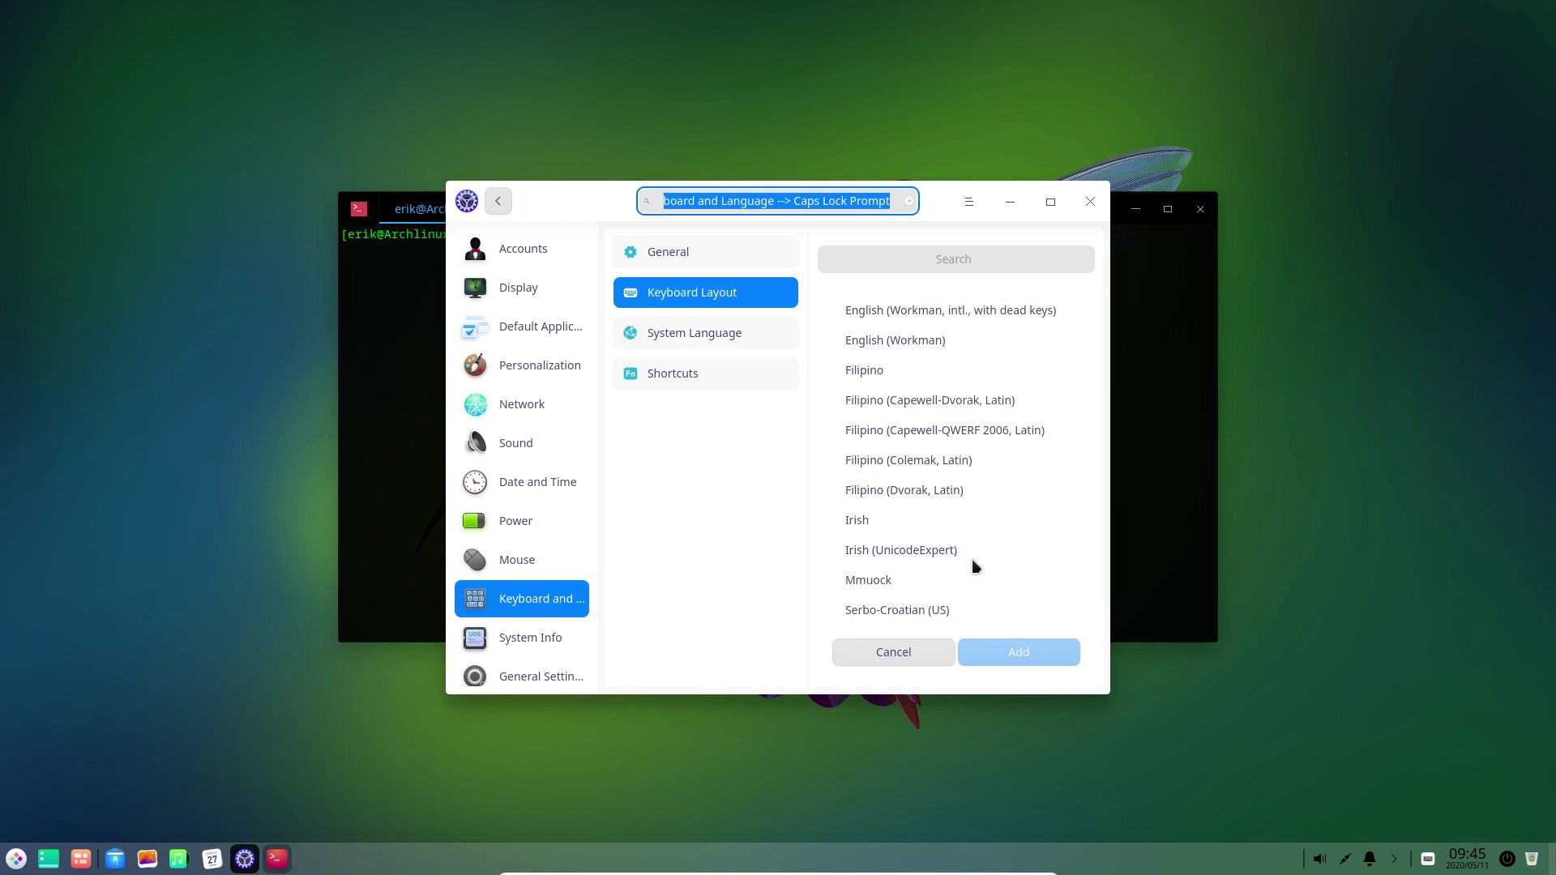
pyautogui.scroll(5, 975, 566)
pyautogui.scroll(-5, 975, 566)
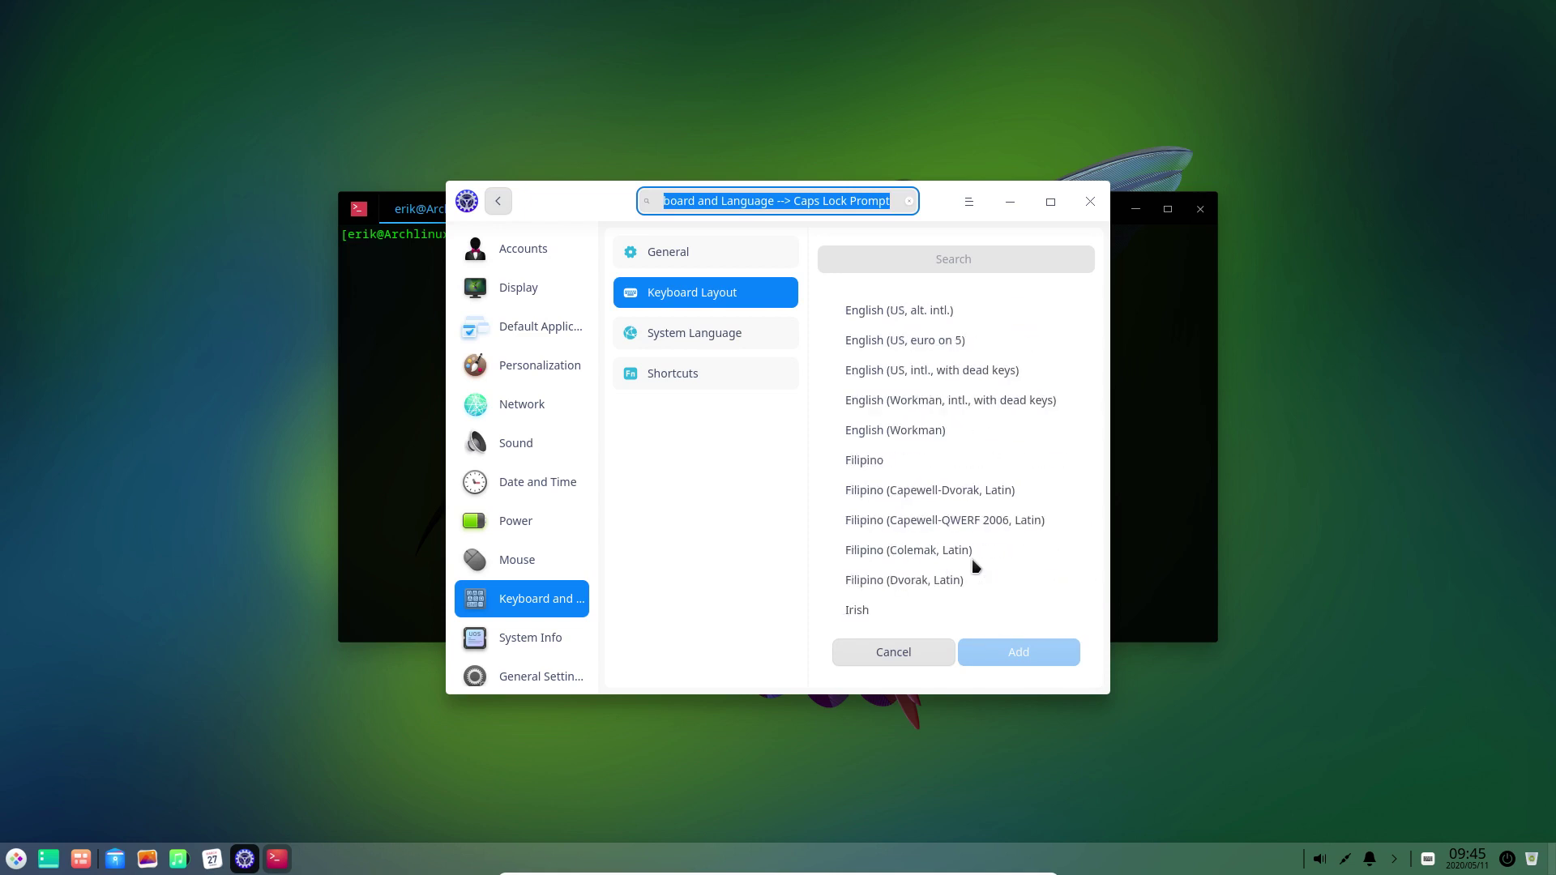
pyautogui.scroll(10, 975, 566)
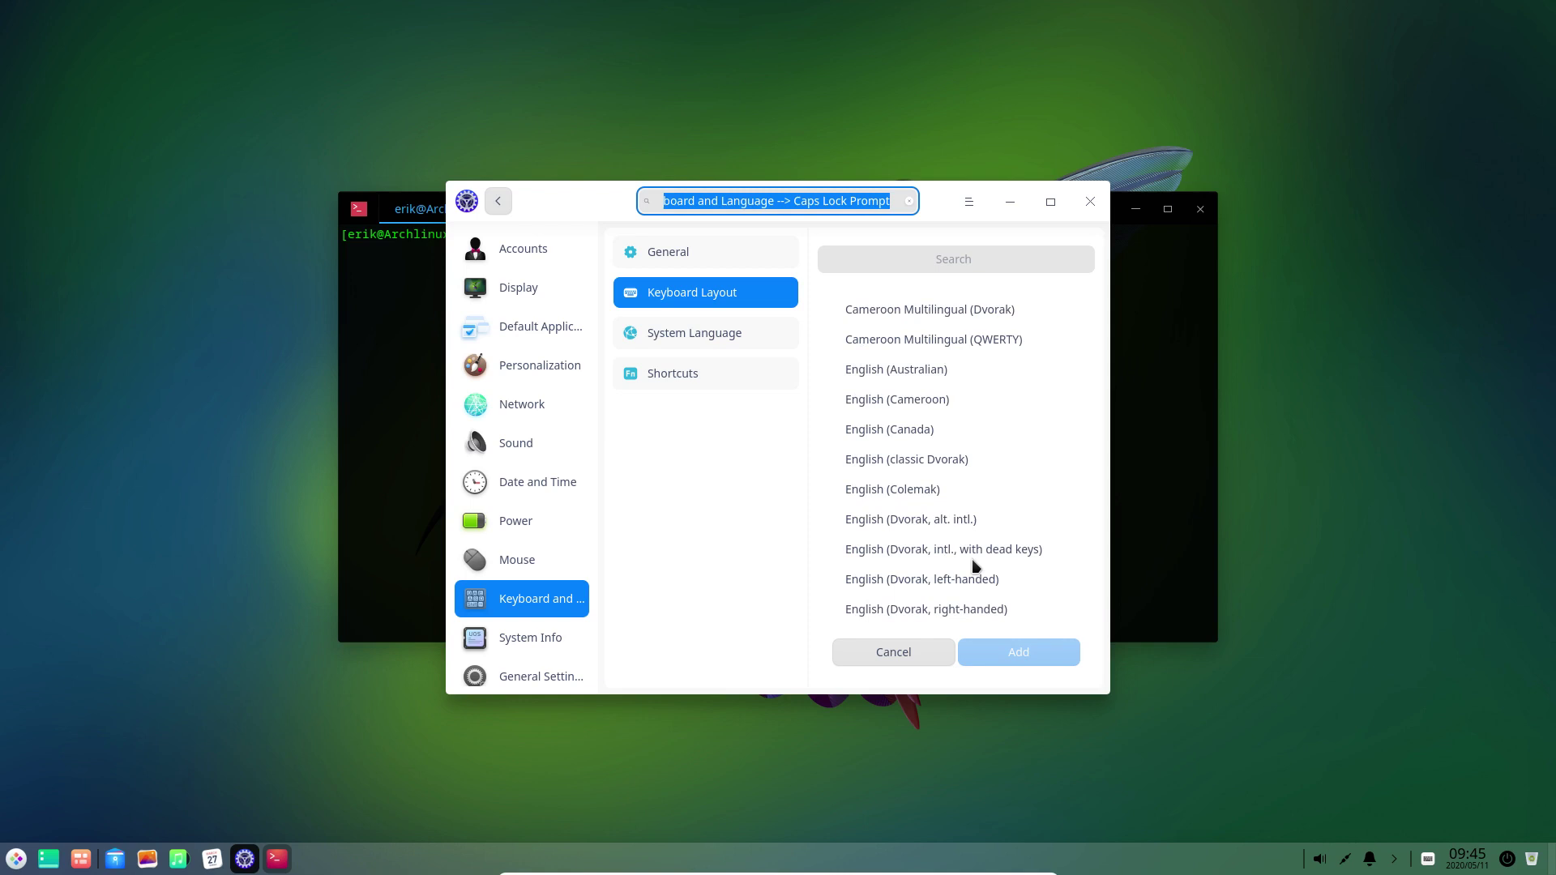
# Search the layout list for 'dut' and then 'bel', clearing the search afterwards.
pyautogui.click(948, 260)
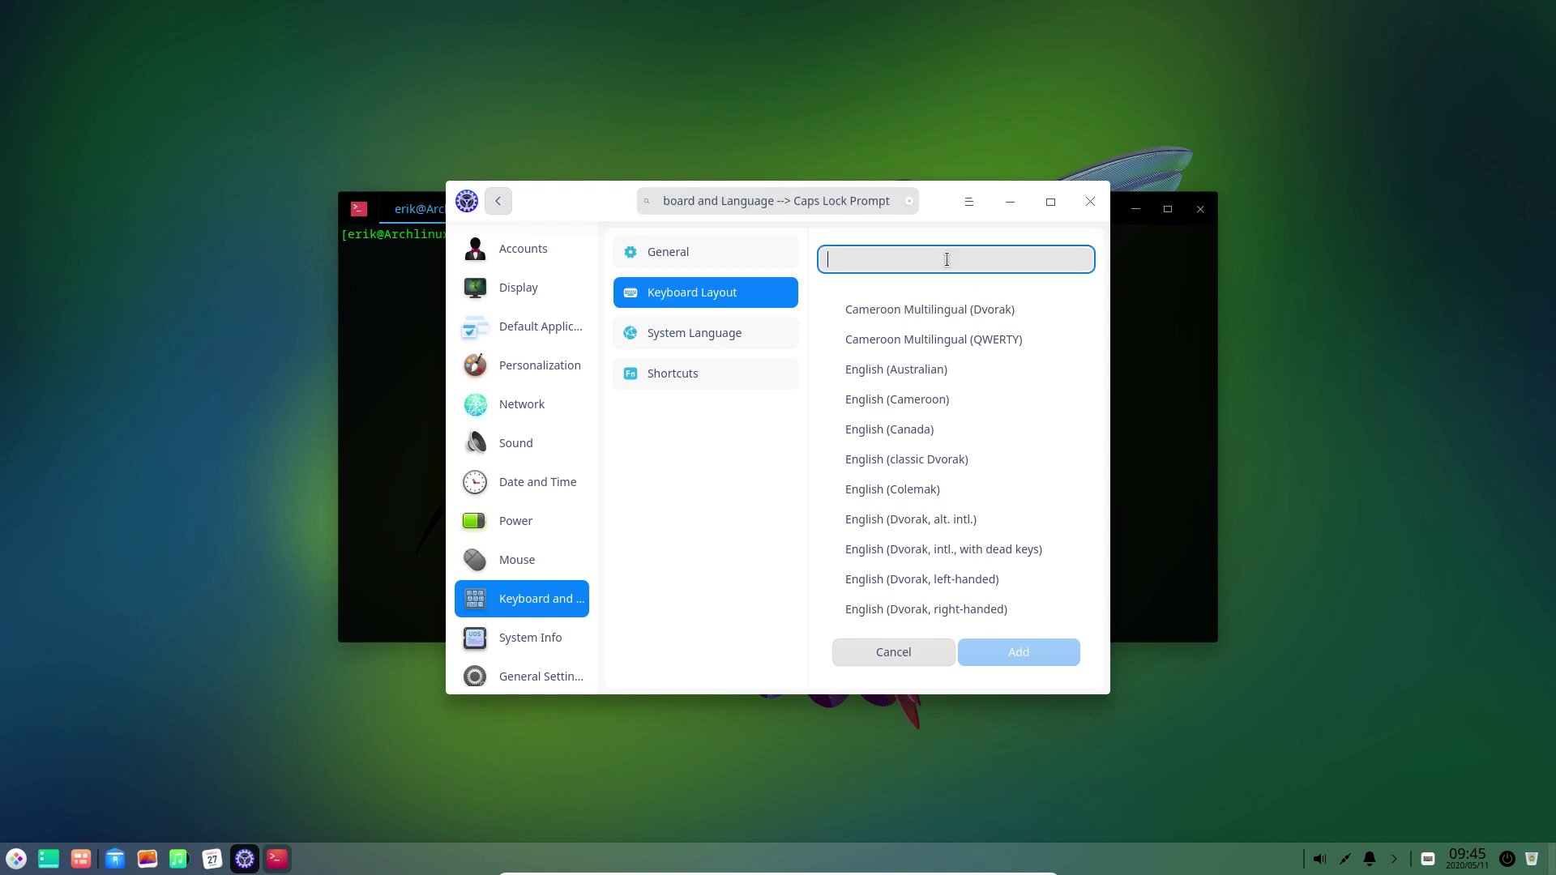
pyautogui.write('dut')
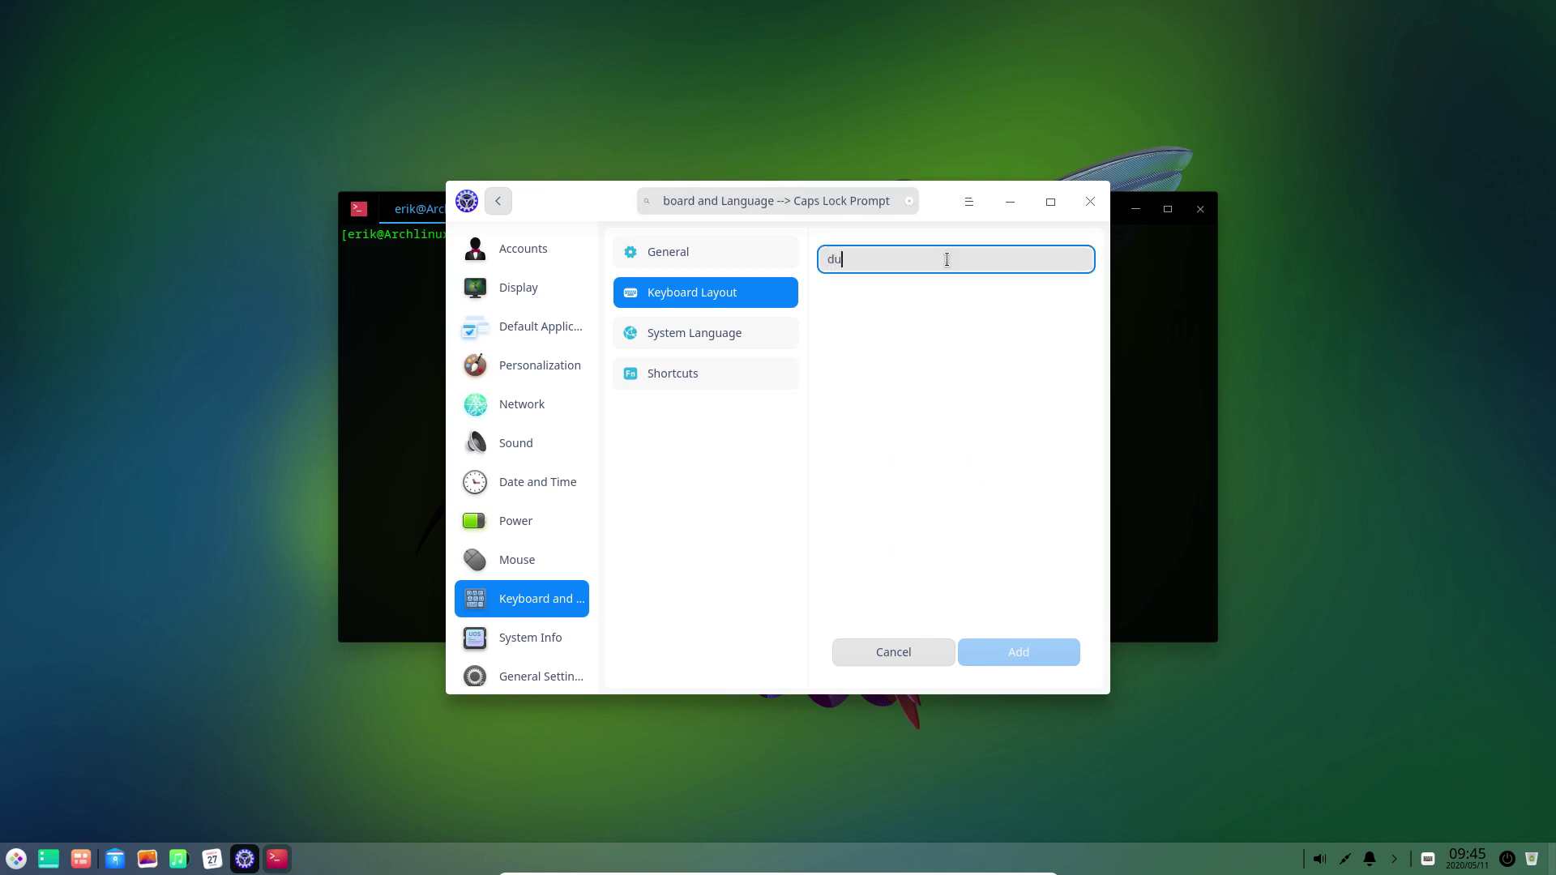
pyautogui.press('BackSpace')
pyautogui.press('BackSpace')
pyautogui.write('bel')
pyautogui.press('BackSpace')
pyautogui.press('BackSpace')
pyautogui.press('BackSpace')
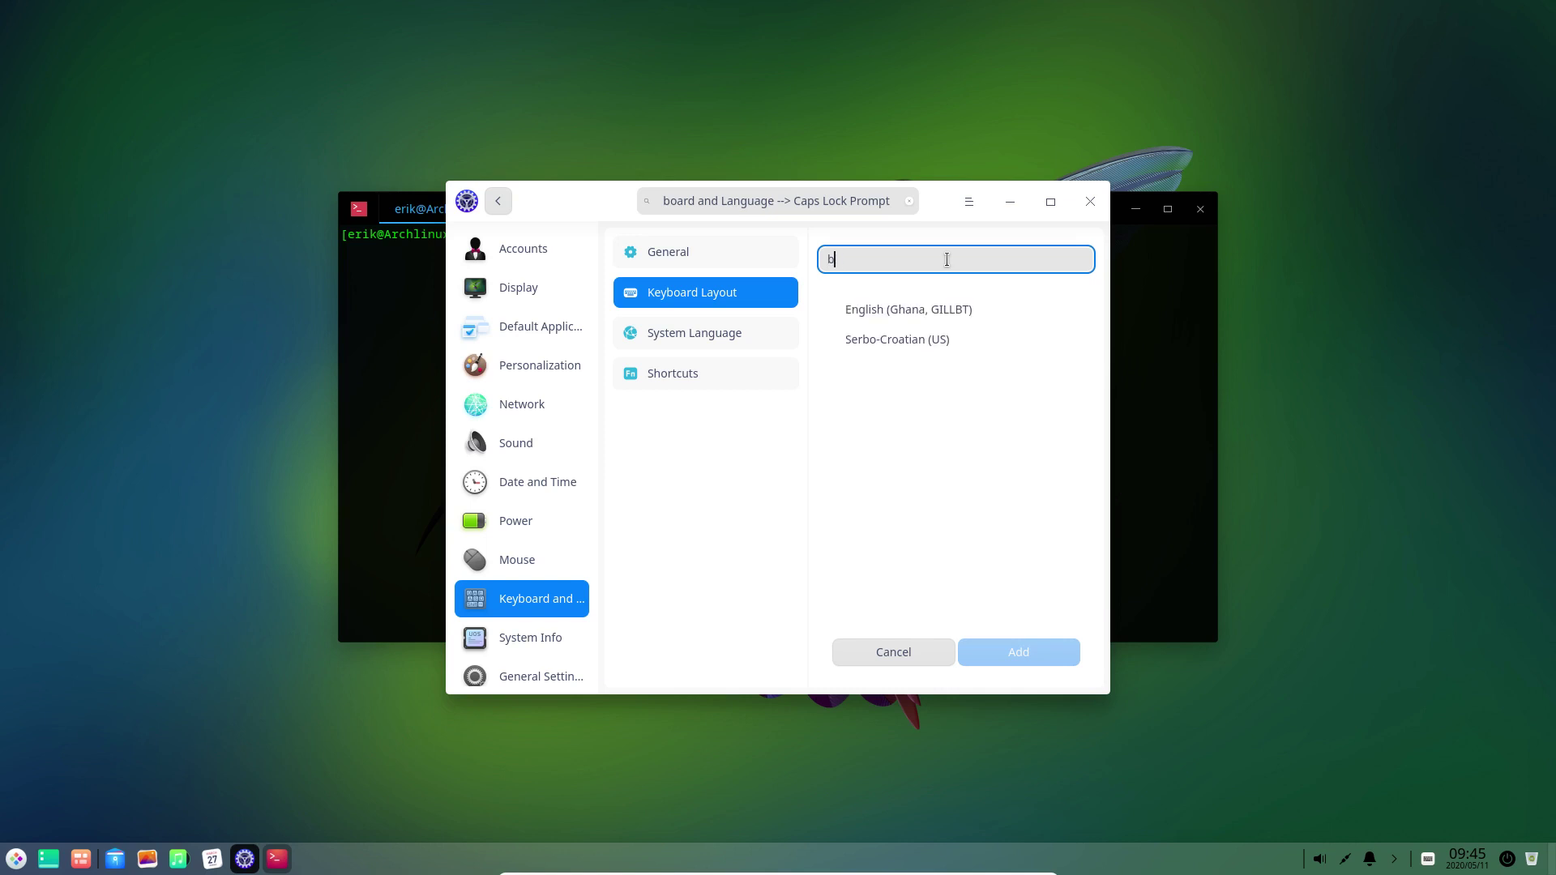
# View General keyboard settings, select the English (US) layout, and browse layouts to add again.
pyautogui.click(774, 258)
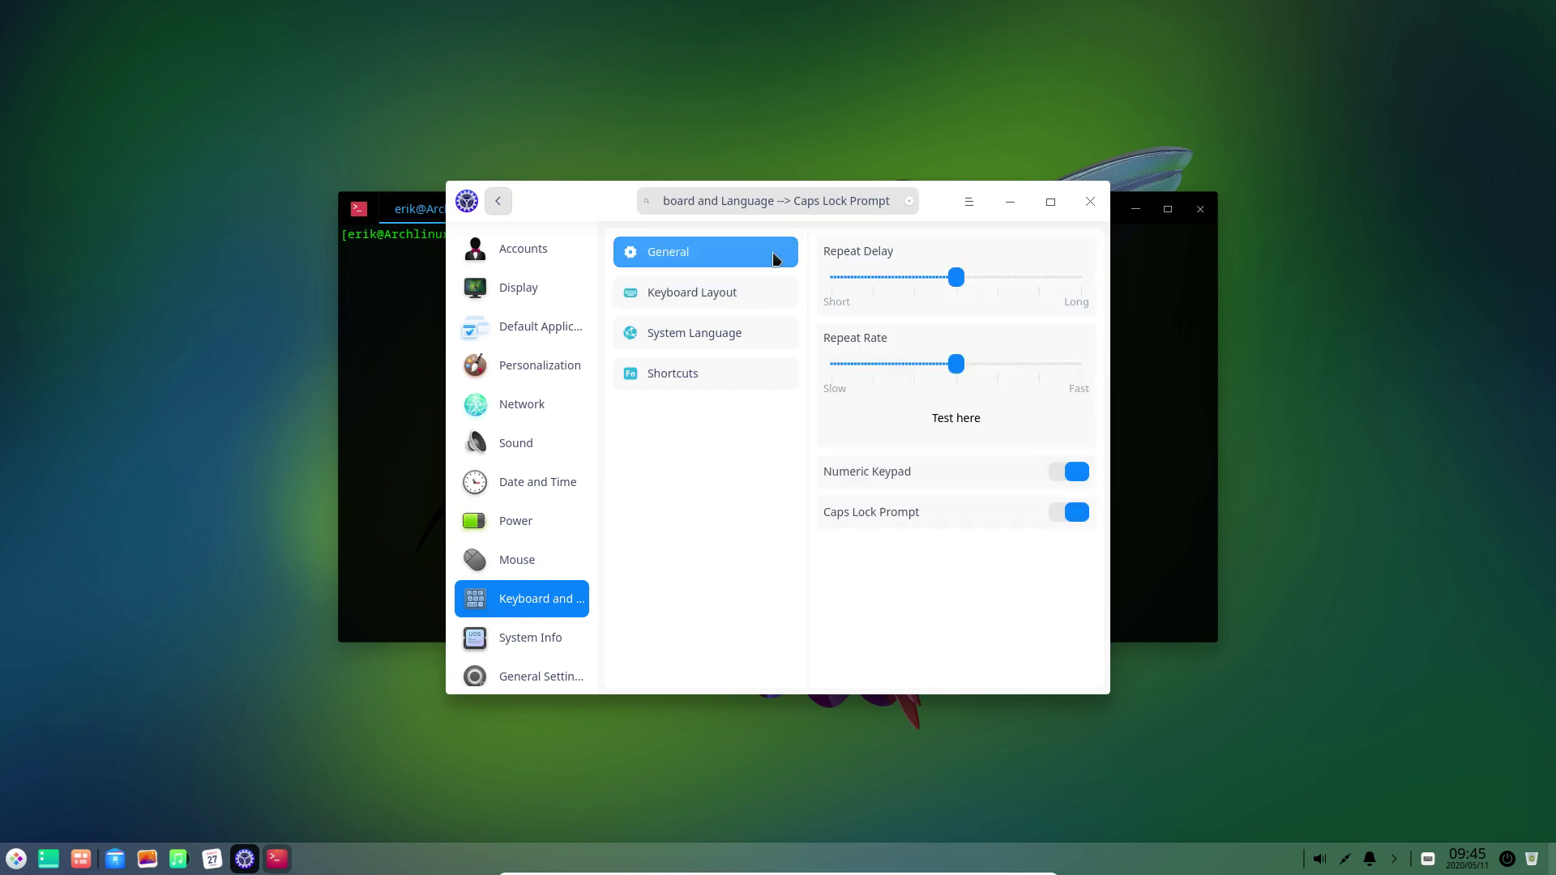
pyautogui.click(741, 298)
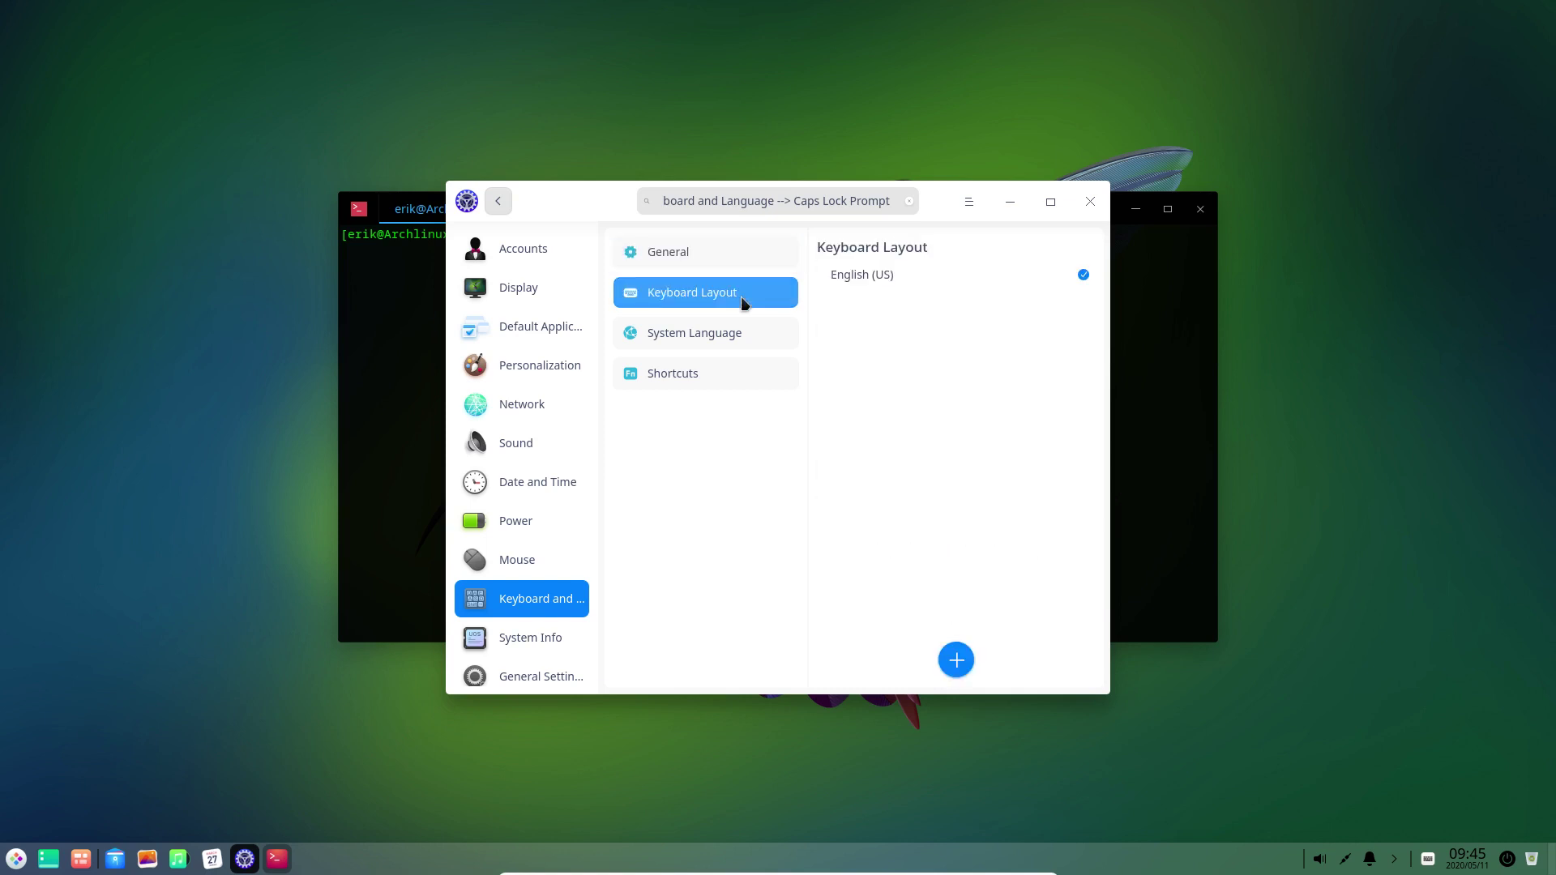
pyautogui.click(908, 275)
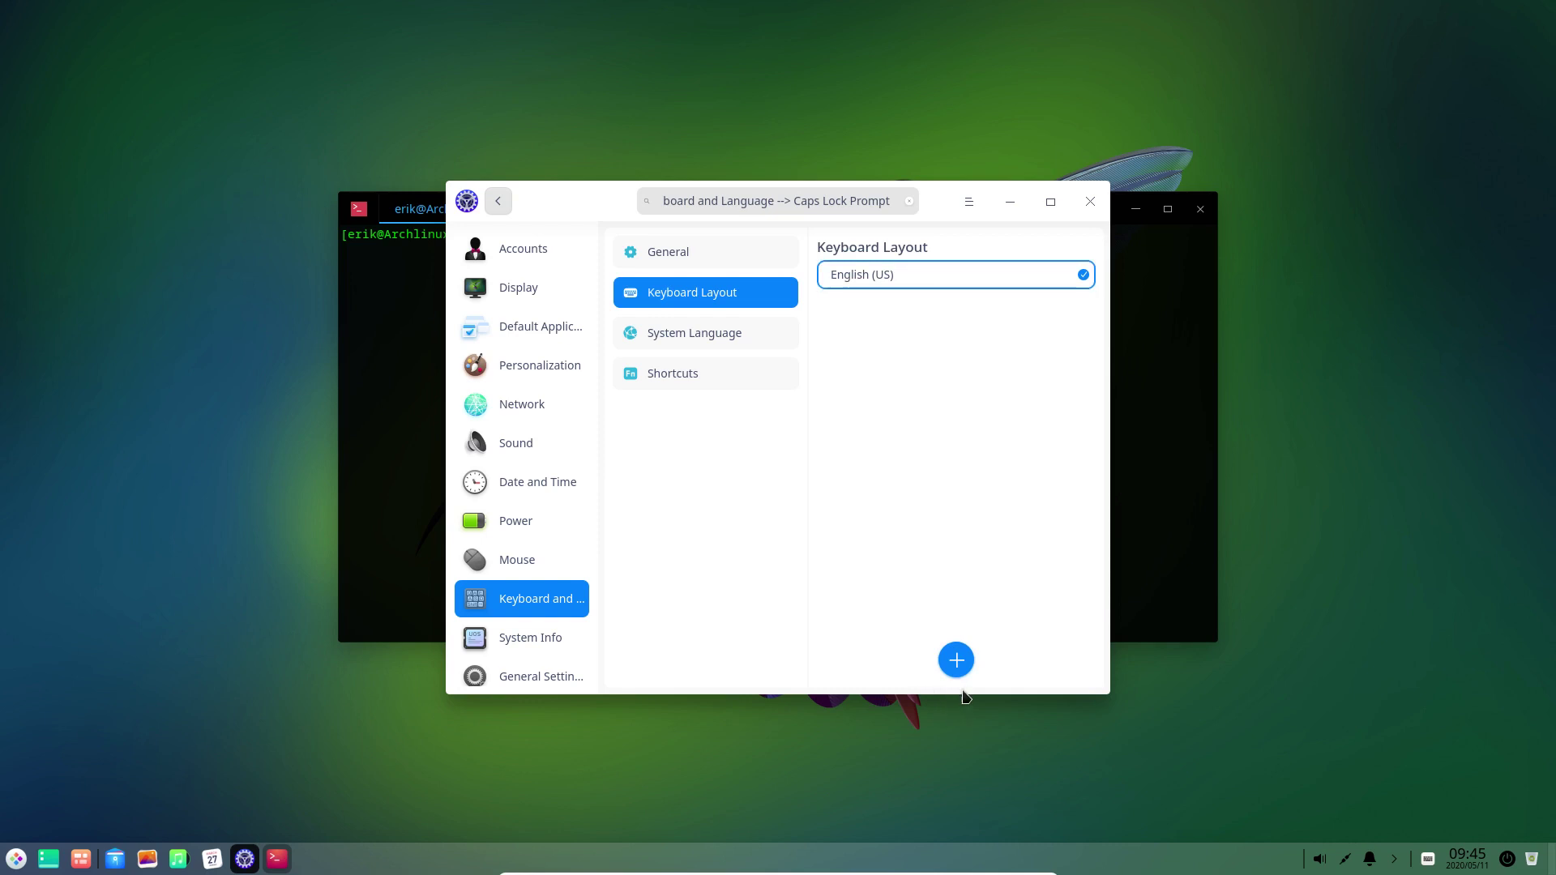
pyautogui.click(957, 659)
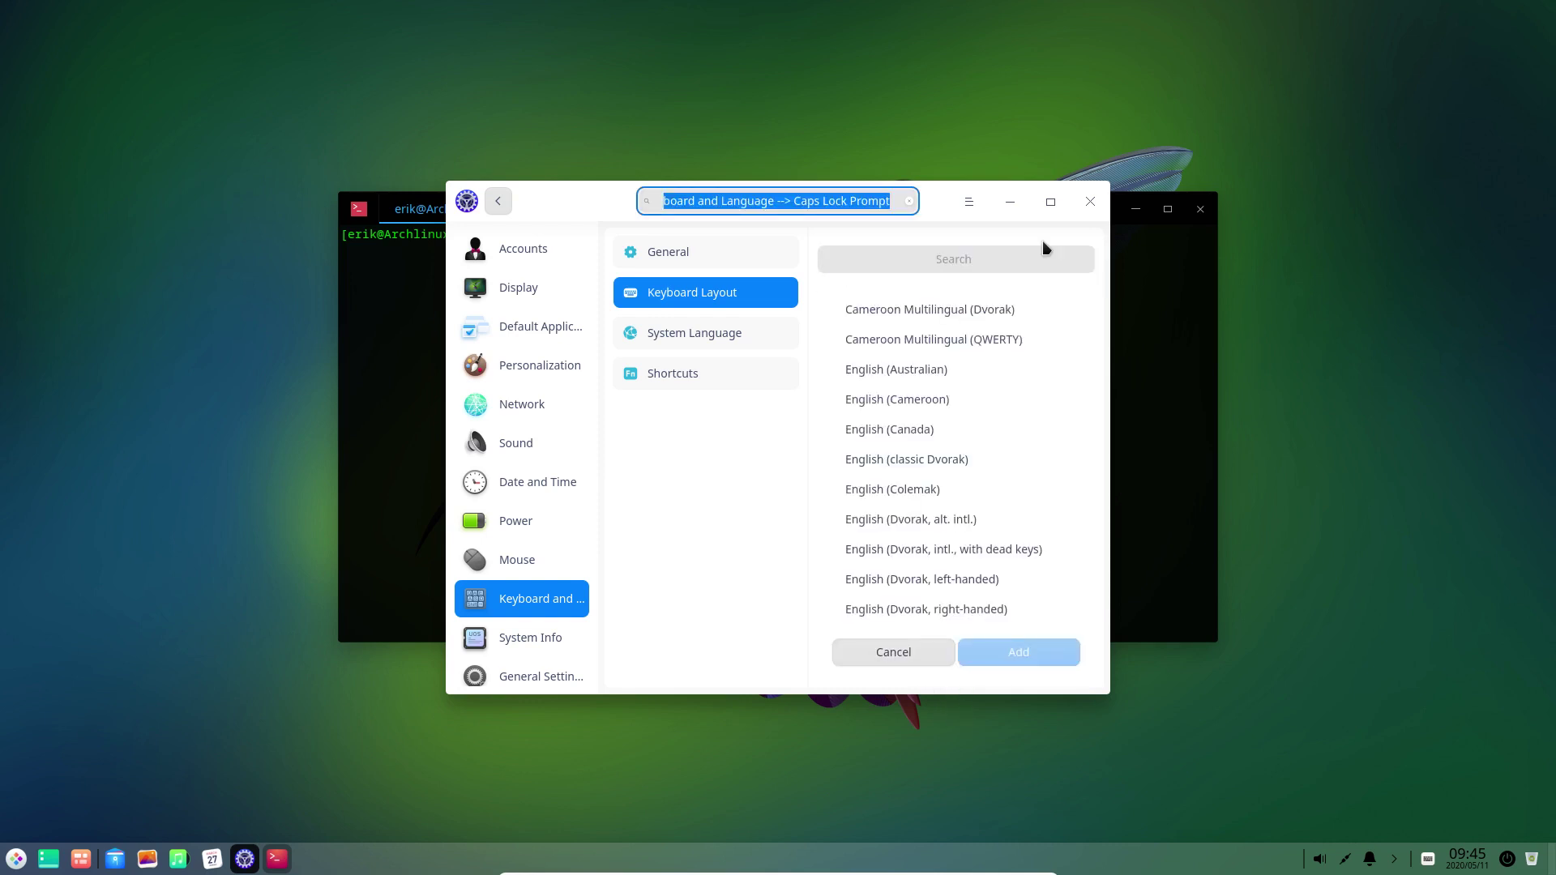
pyautogui.scroll(-10, 974, 397)
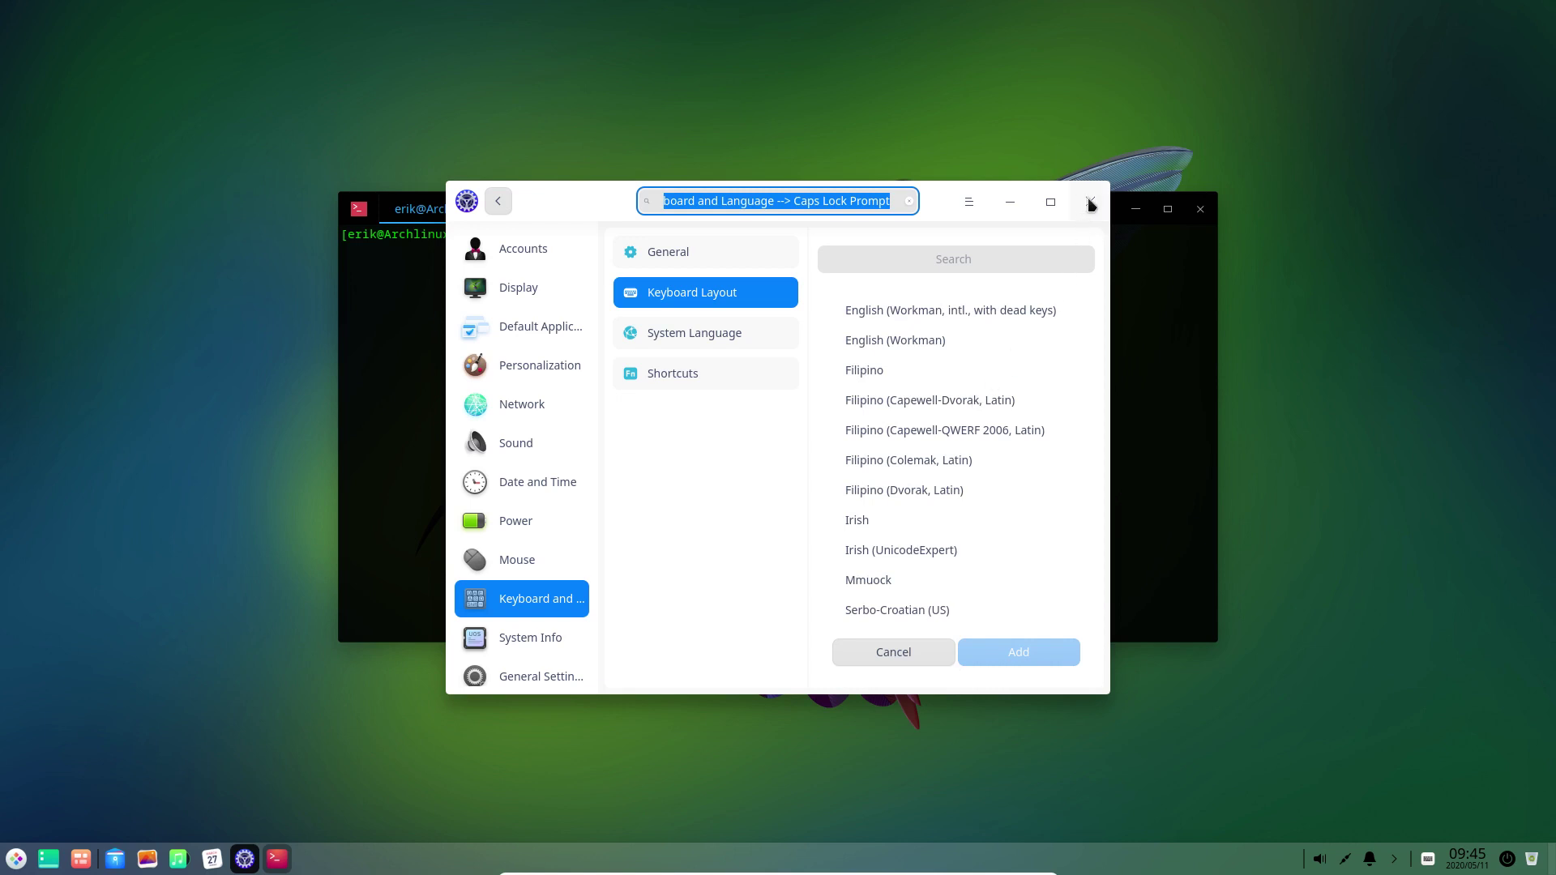
# Clear the search text, recheck the add-layout list, and finish on the System Language page.
pyautogui.click(916, 205)
pyautogui.click(910, 202)
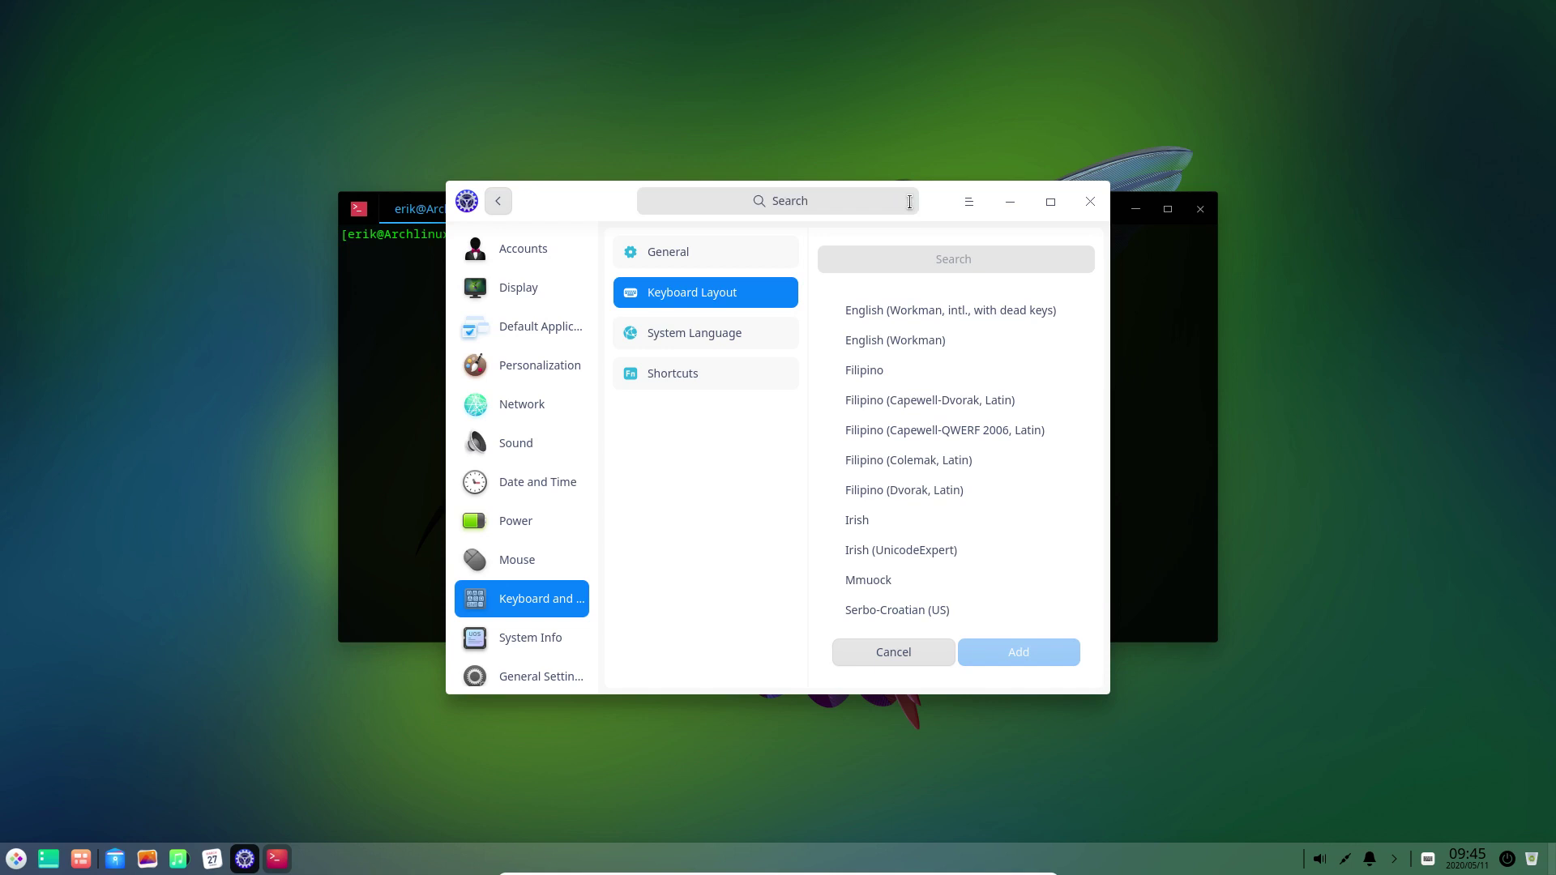
pyautogui.click(739, 293)
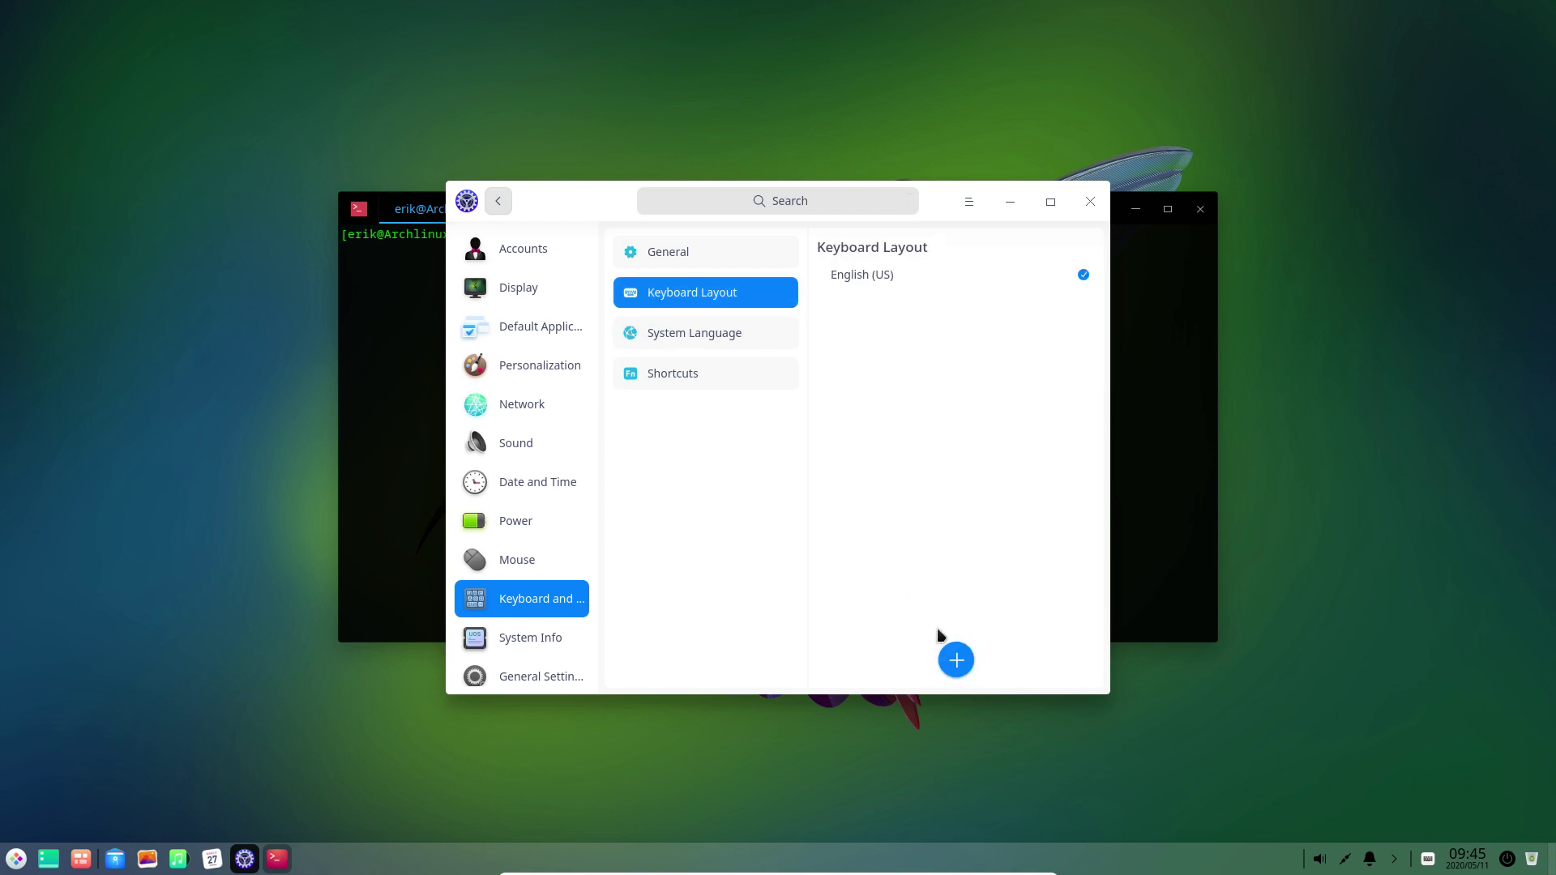
pyautogui.click(956, 660)
pyautogui.scroll(-5, 965, 468)
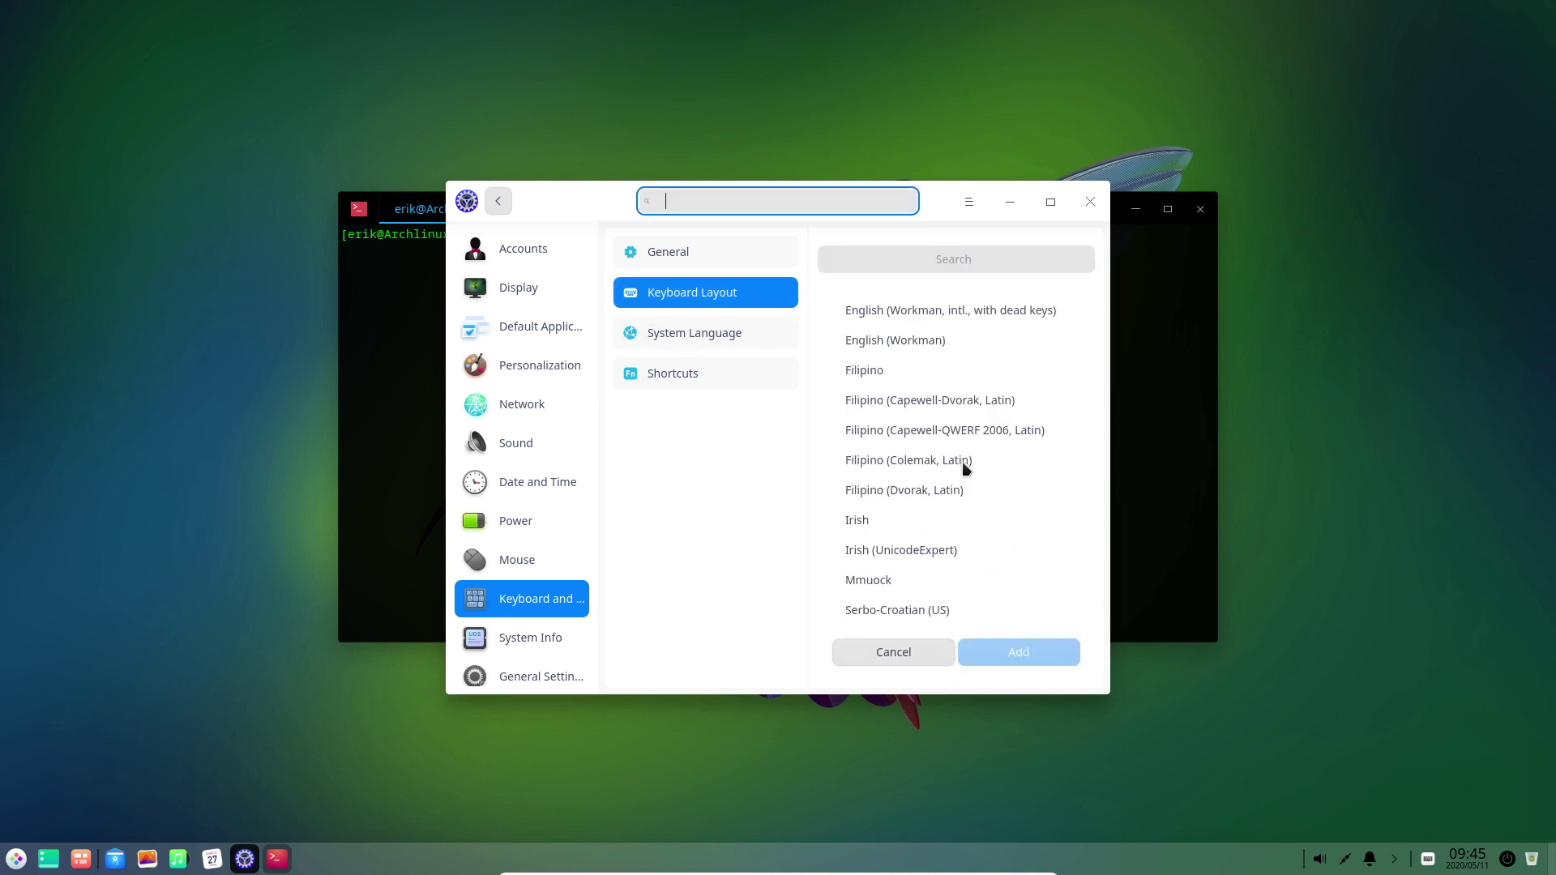
pyautogui.scroll(6, 967, 468)
pyautogui.click(740, 347)
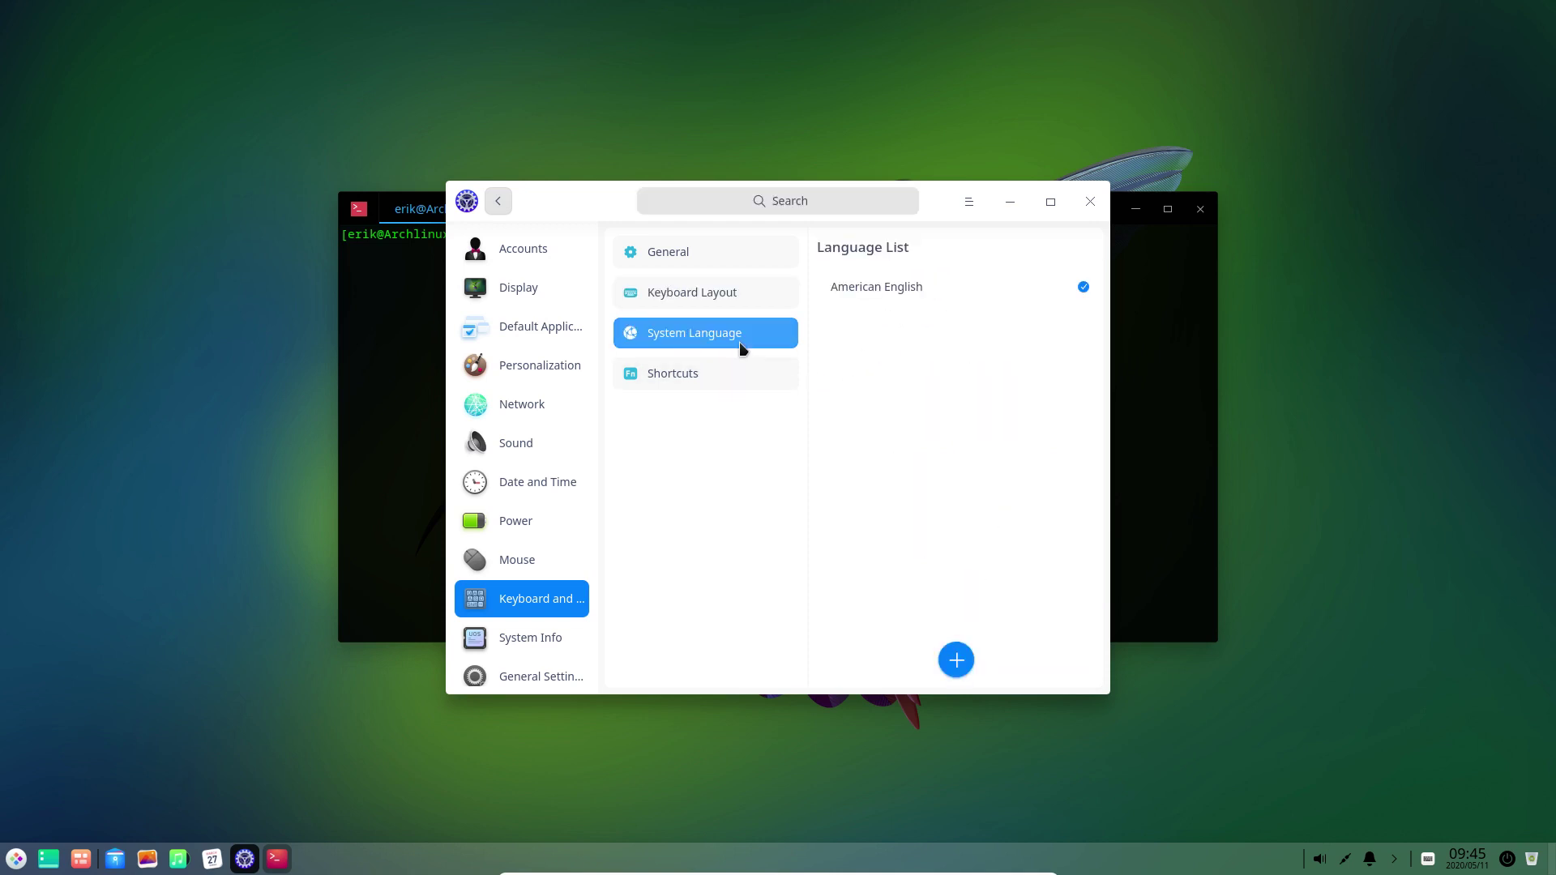
# Close the keyboard settings and switch to the Belgian layout with 'setxkbmap be'.
pyautogui.click(1086, 204)
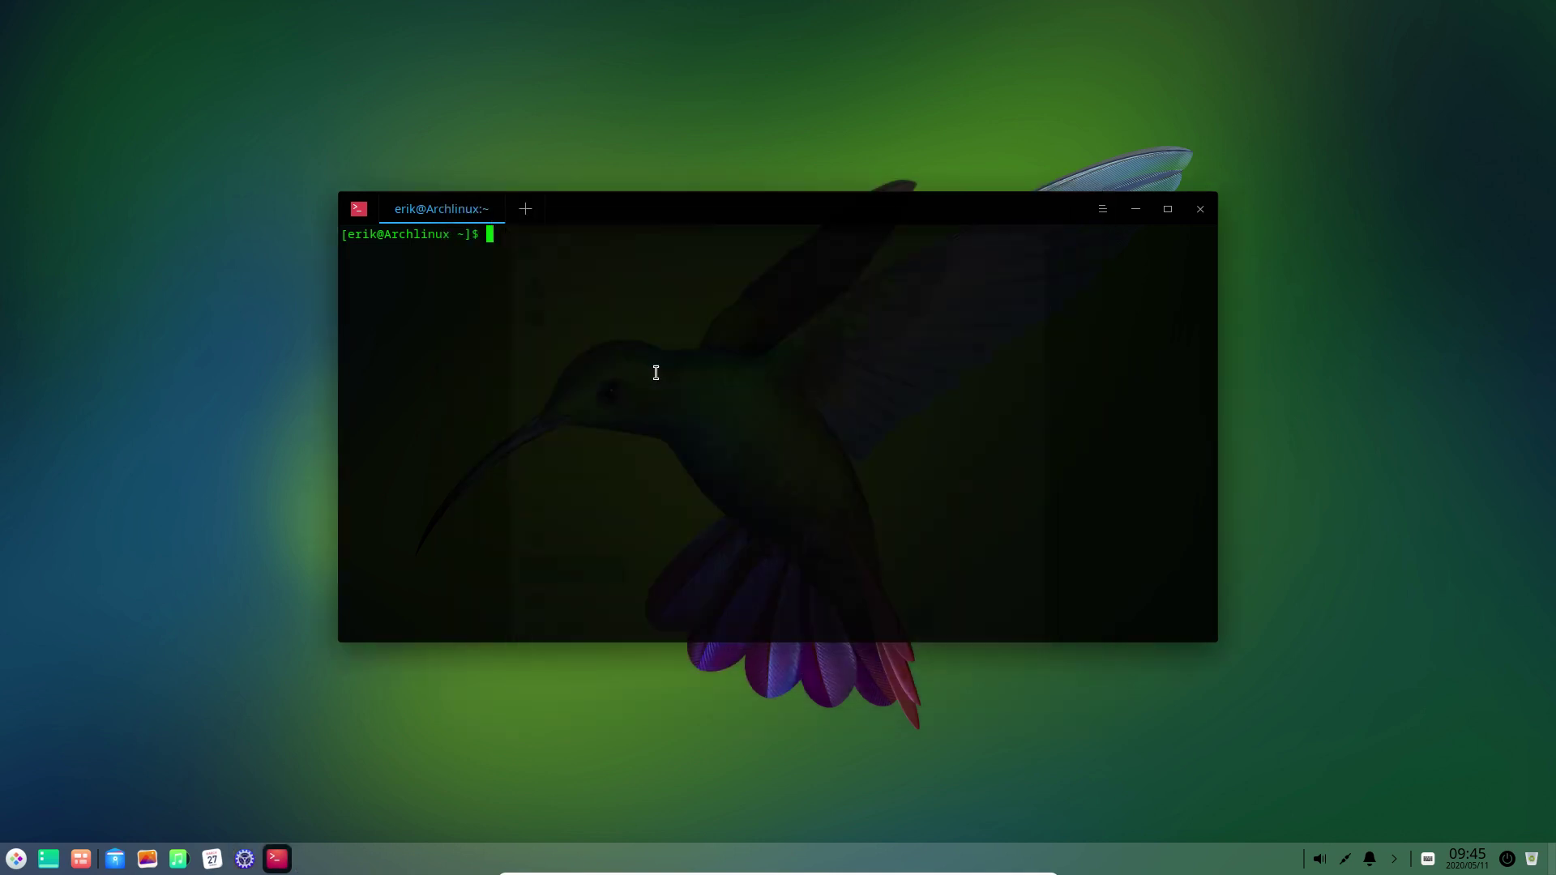
pyautogui.write('setxkbmap be')
pyautogui.press('Return')
# Install Onboard with 'sudo pacman -S onboard', entering the sudo password and confirming.
pyautogui.write('sud')
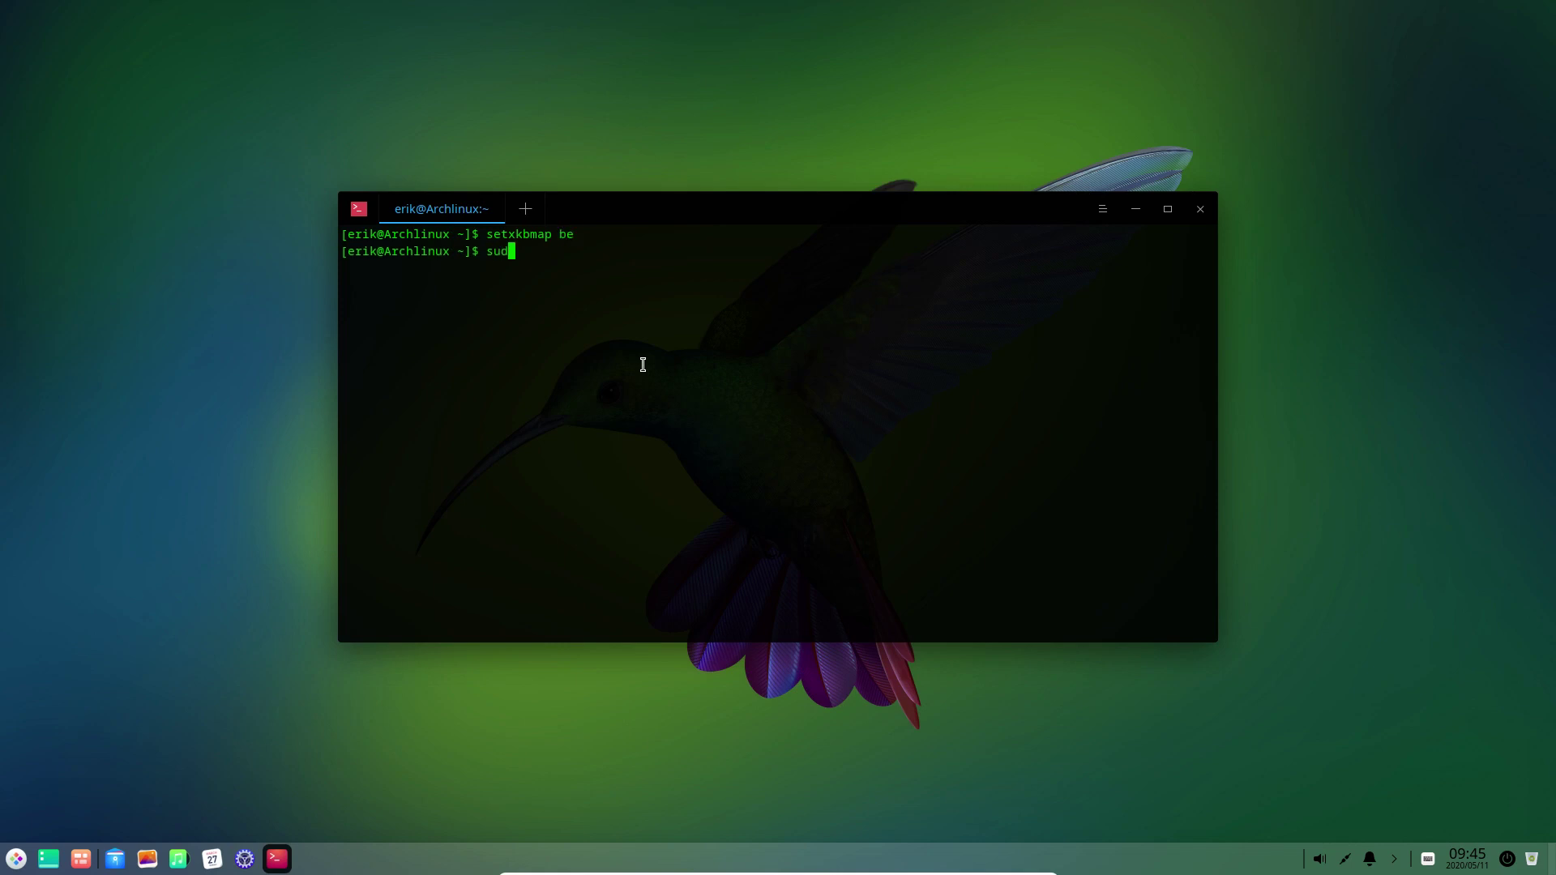
pyautogui.write('o pacman -S onboard')
pyautogui.press('Return')
pyautogui.press('Return')
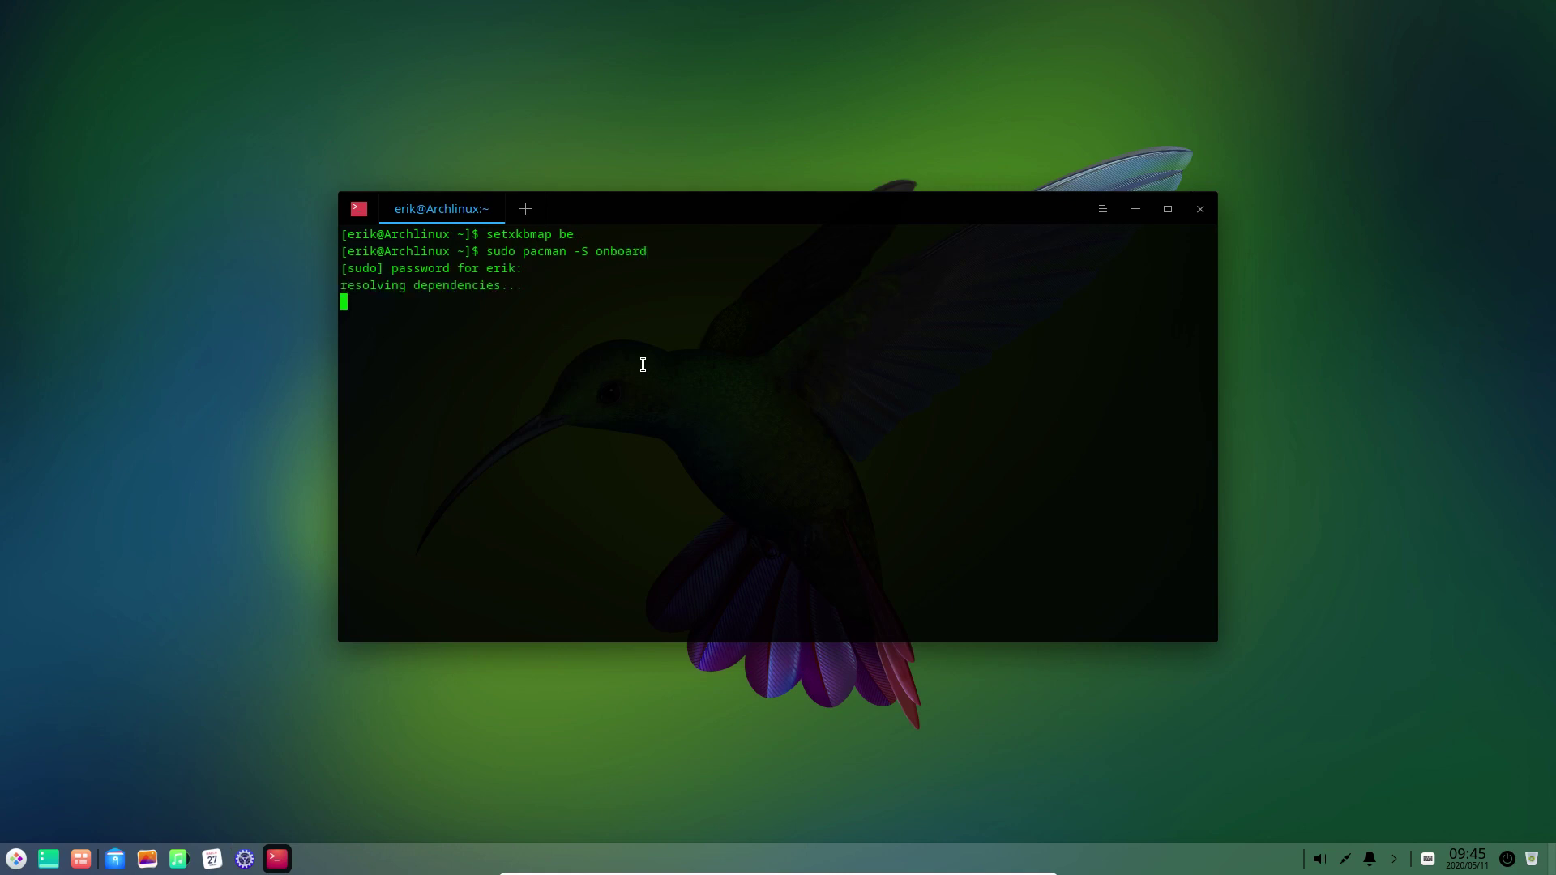
pyautogui.press('Return')
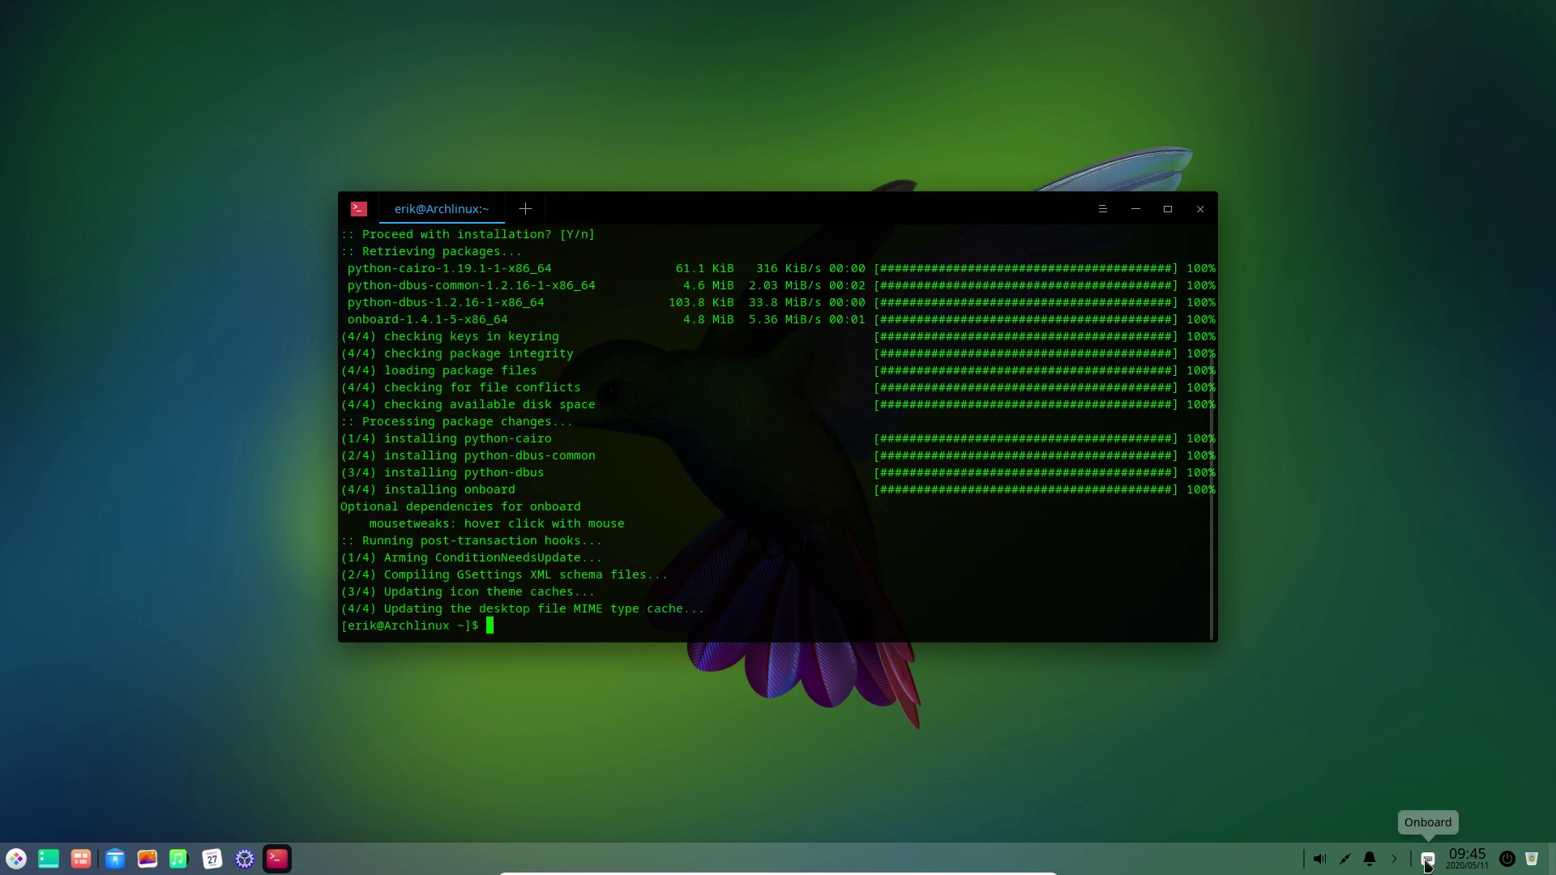
pyautogui.click(1429, 860)
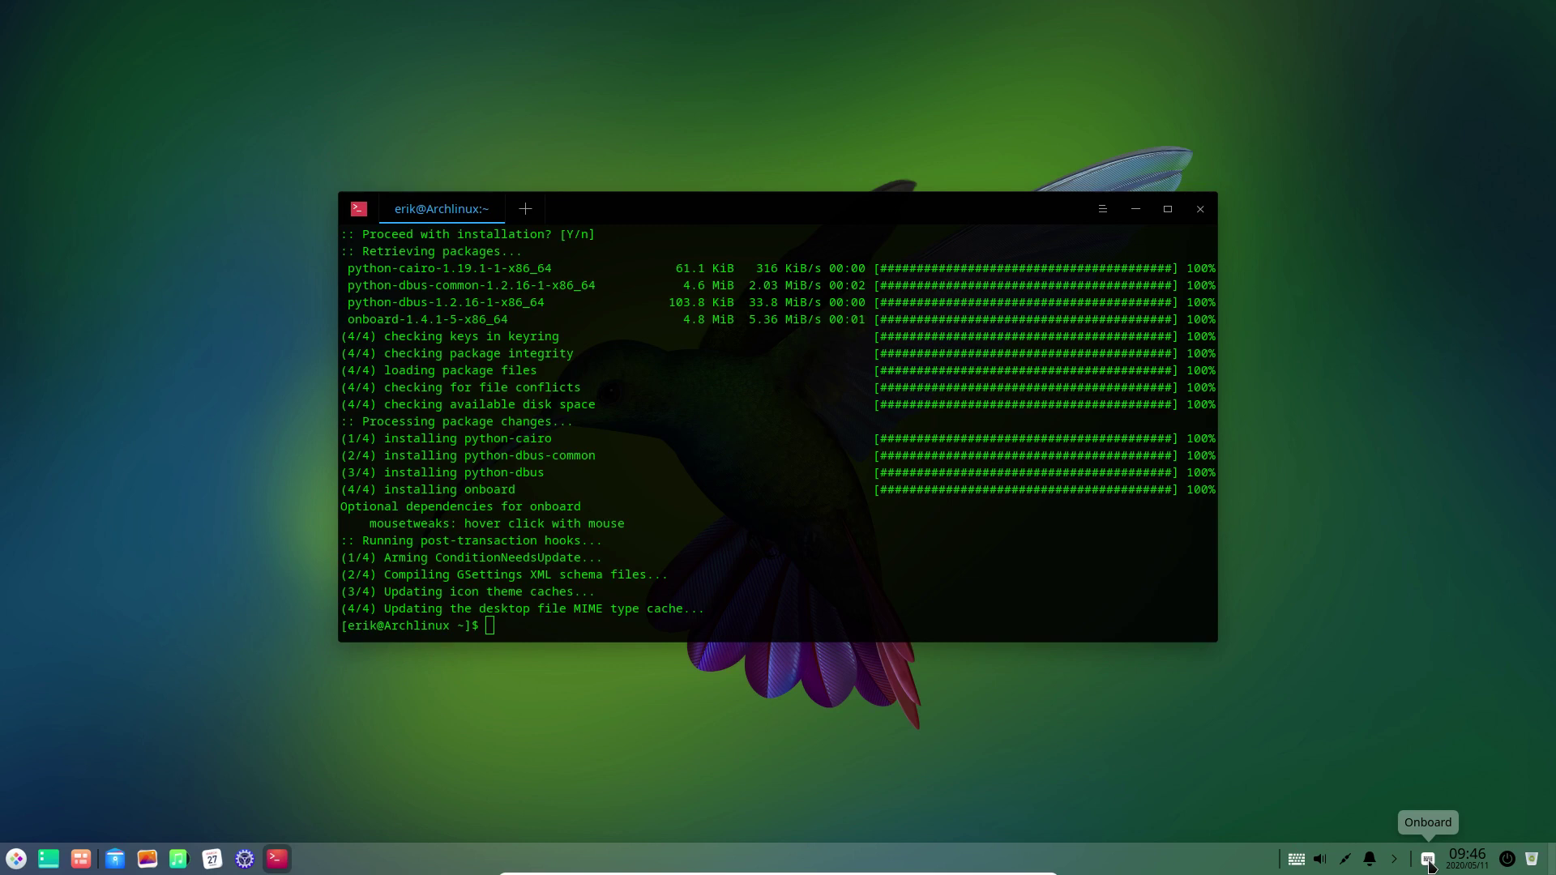
# Open the Onboard keyboard, quit it from its menu, and close the terminal.
pyautogui.click(1429, 860)
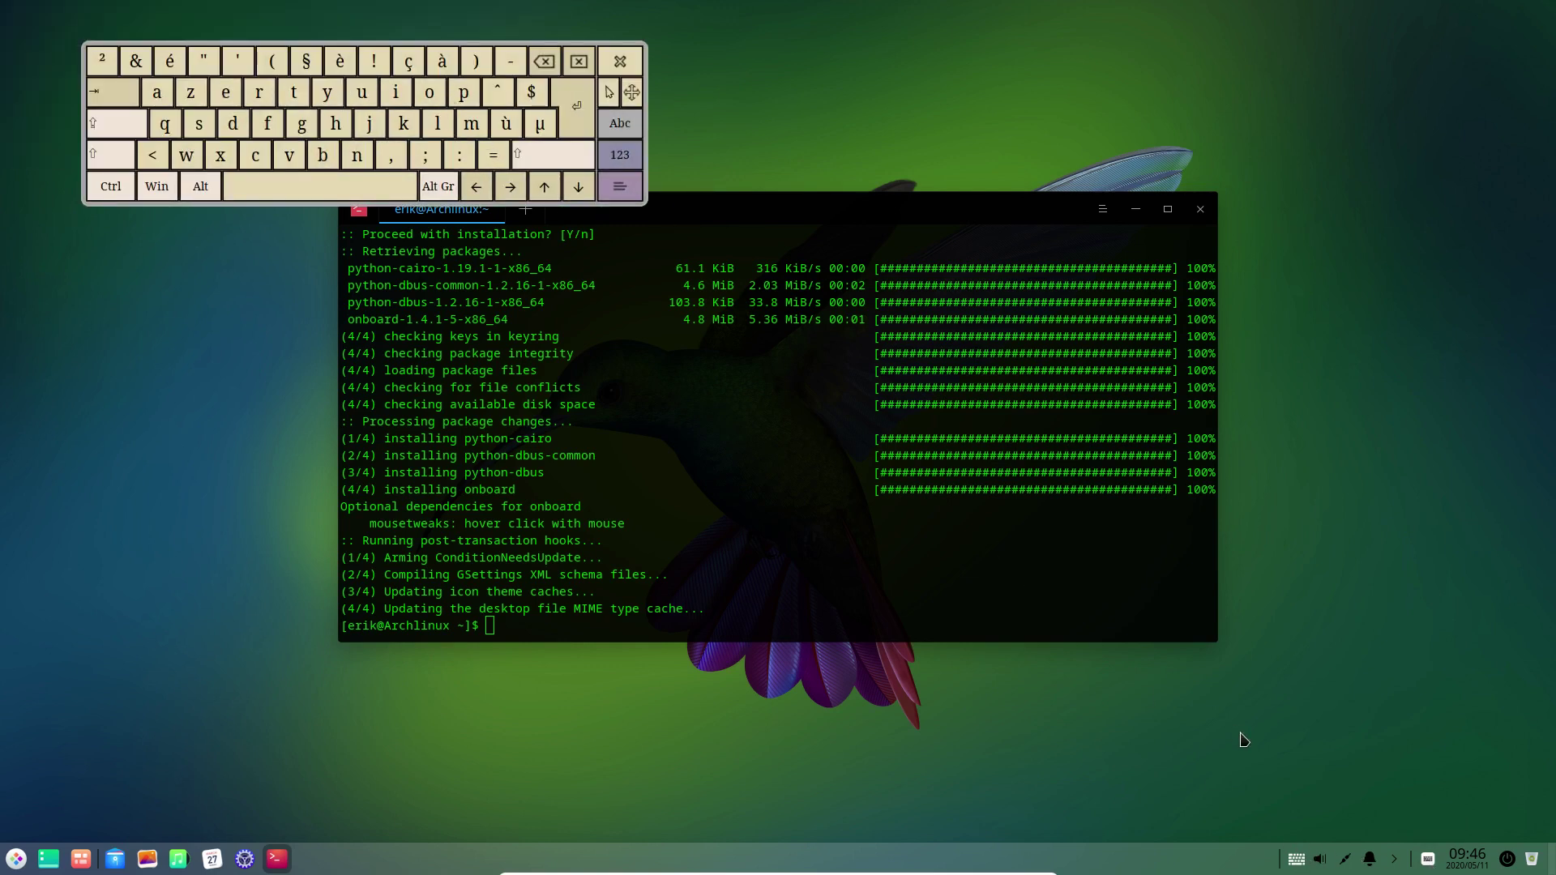
pyautogui.click(621, 187)
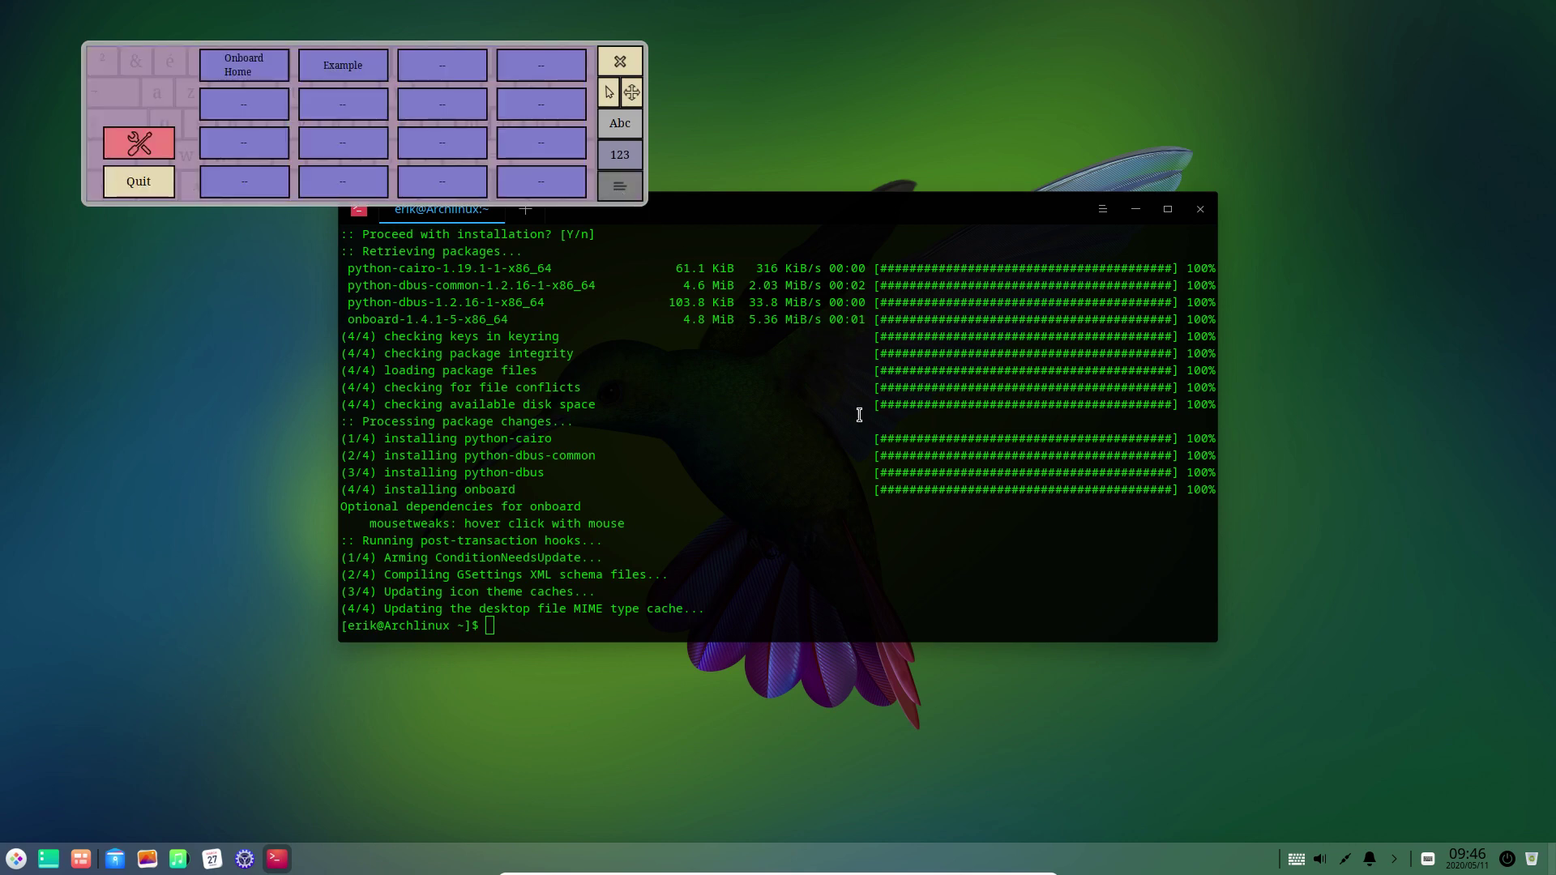
pyautogui.click(138, 183)
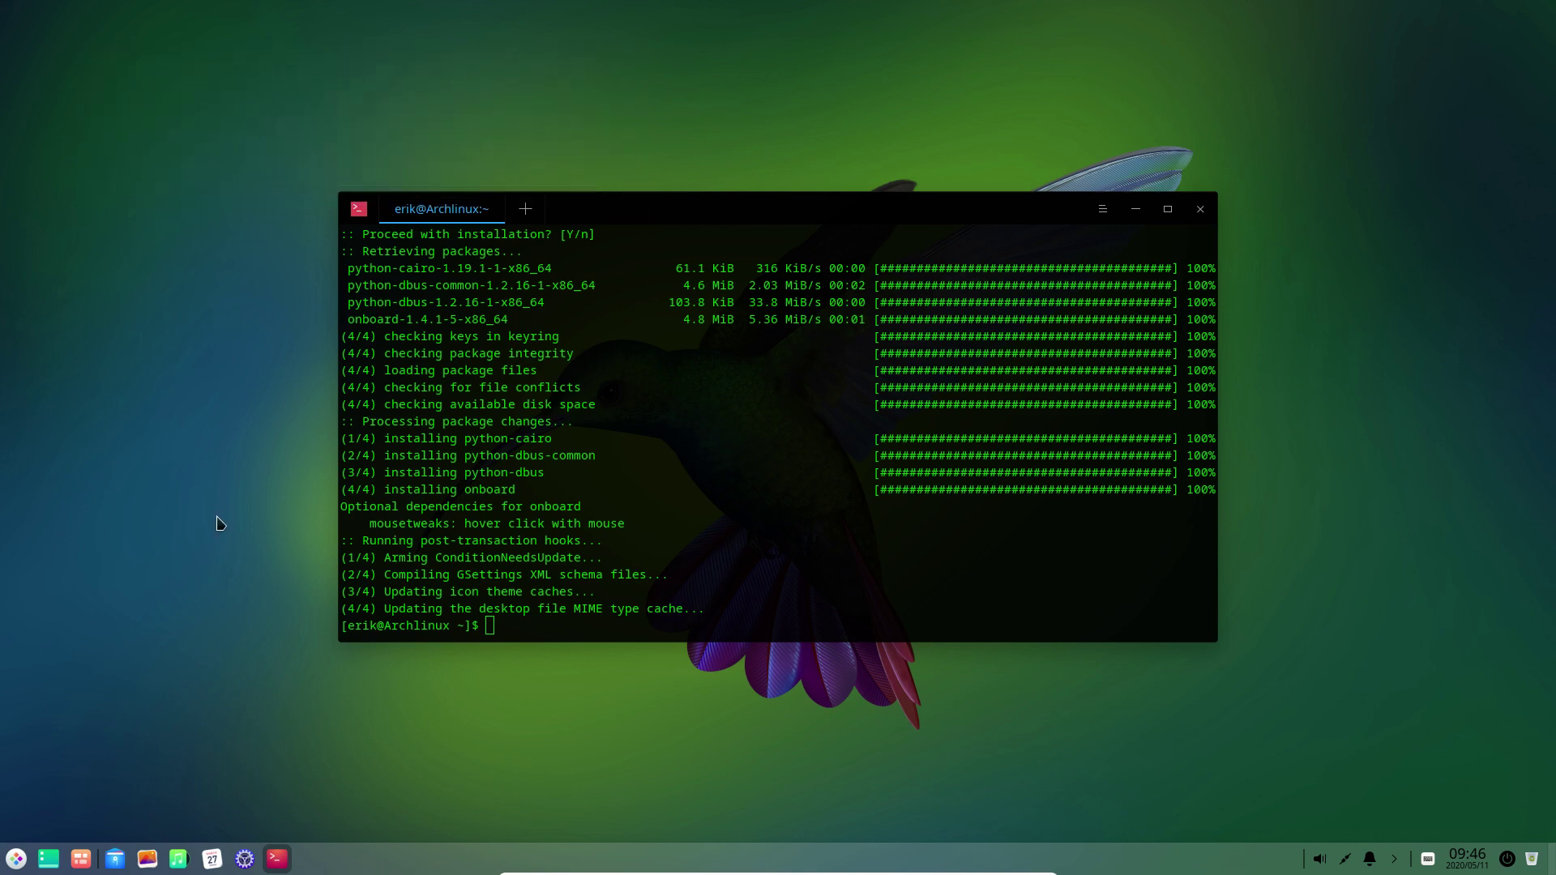
pyautogui.click(1200, 209)
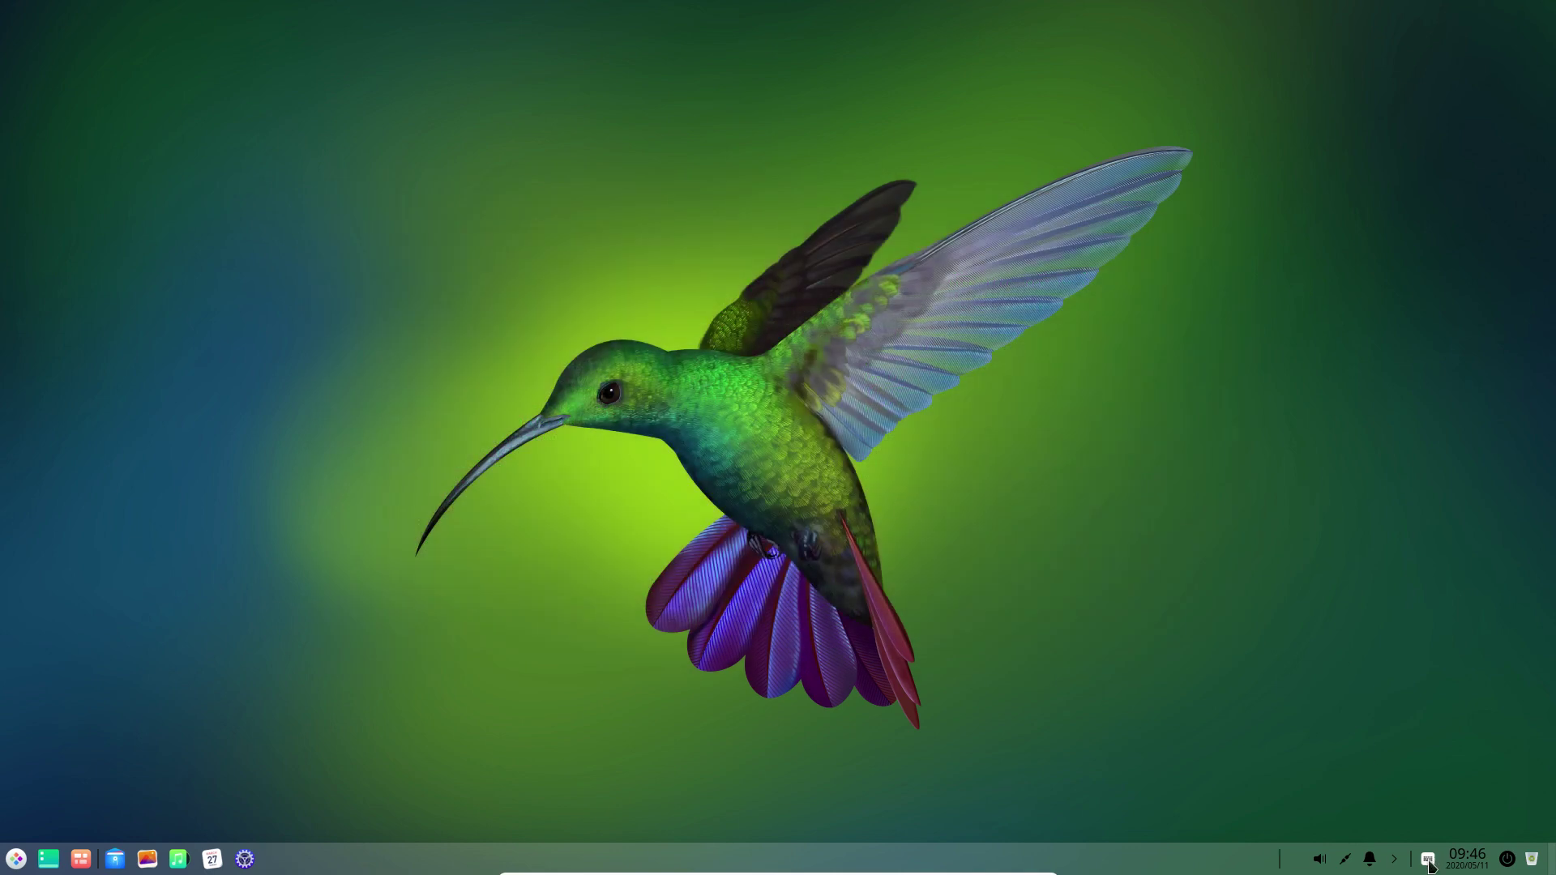
# Toggle Onboard on and off from the tray several times, then quit it from its menu.
pyautogui.click(1429, 862)
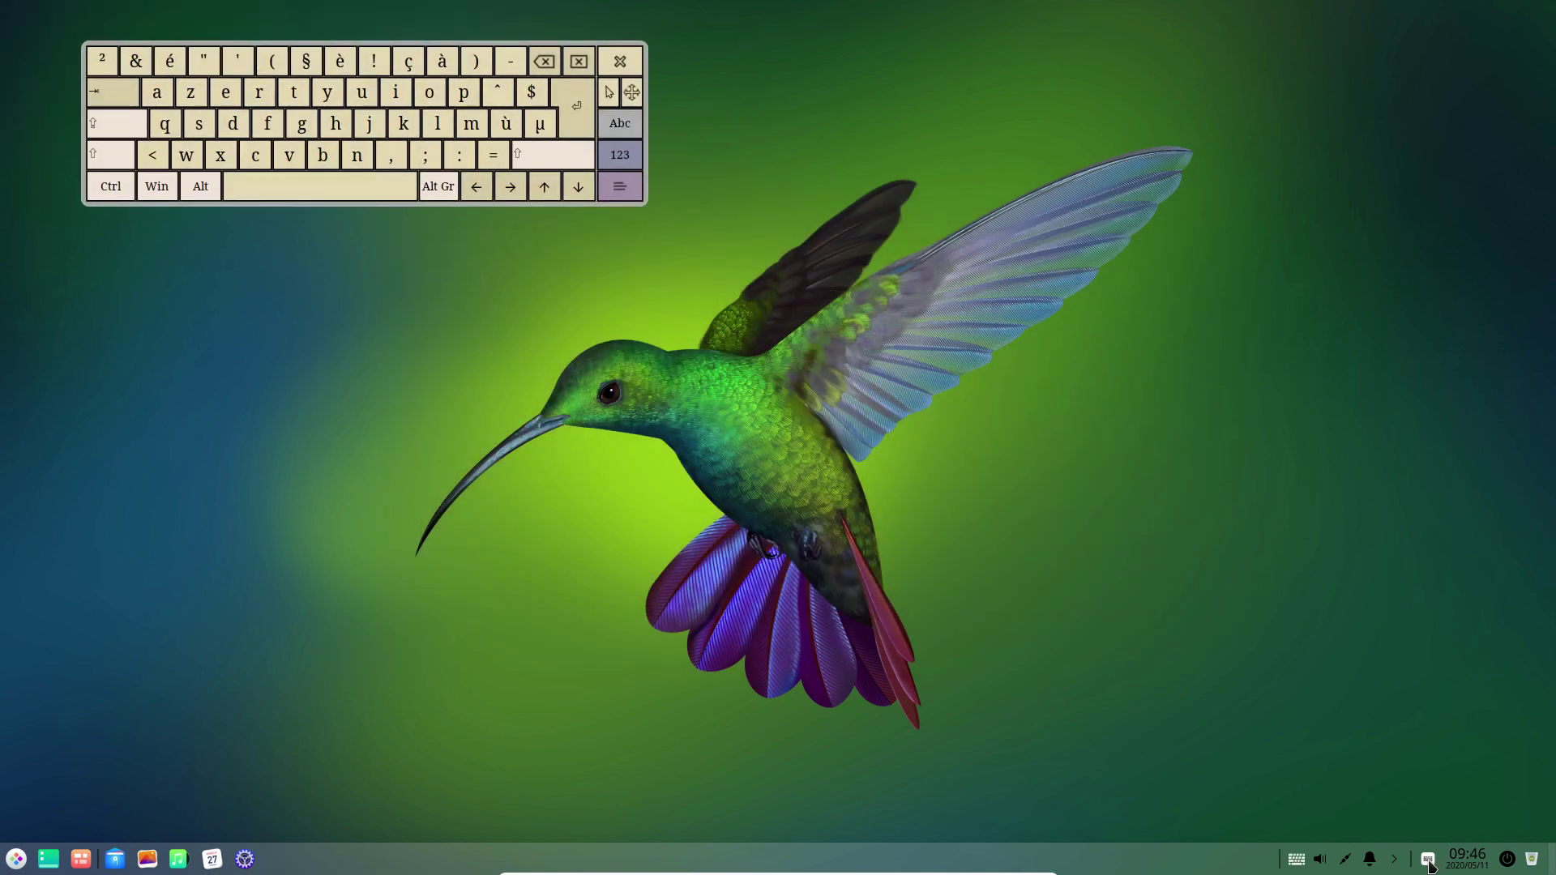
pyautogui.click(1430, 862)
pyautogui.click(1429, 863)
pyautogui.click(1429, 862)
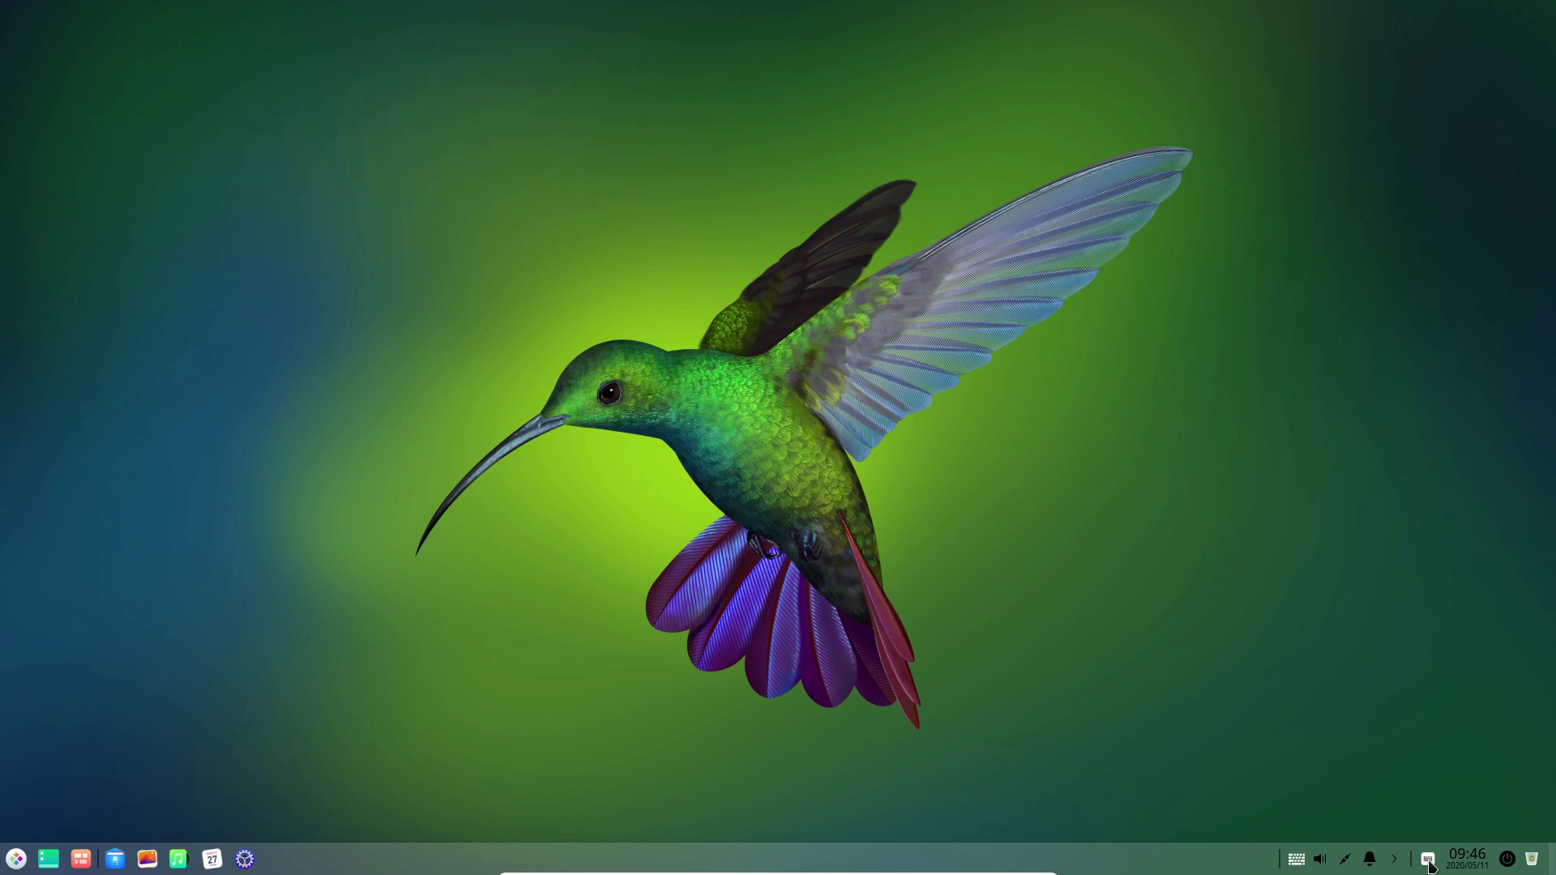
pyautogui.click(1429, 863)
pyautogui.click(613, 192)
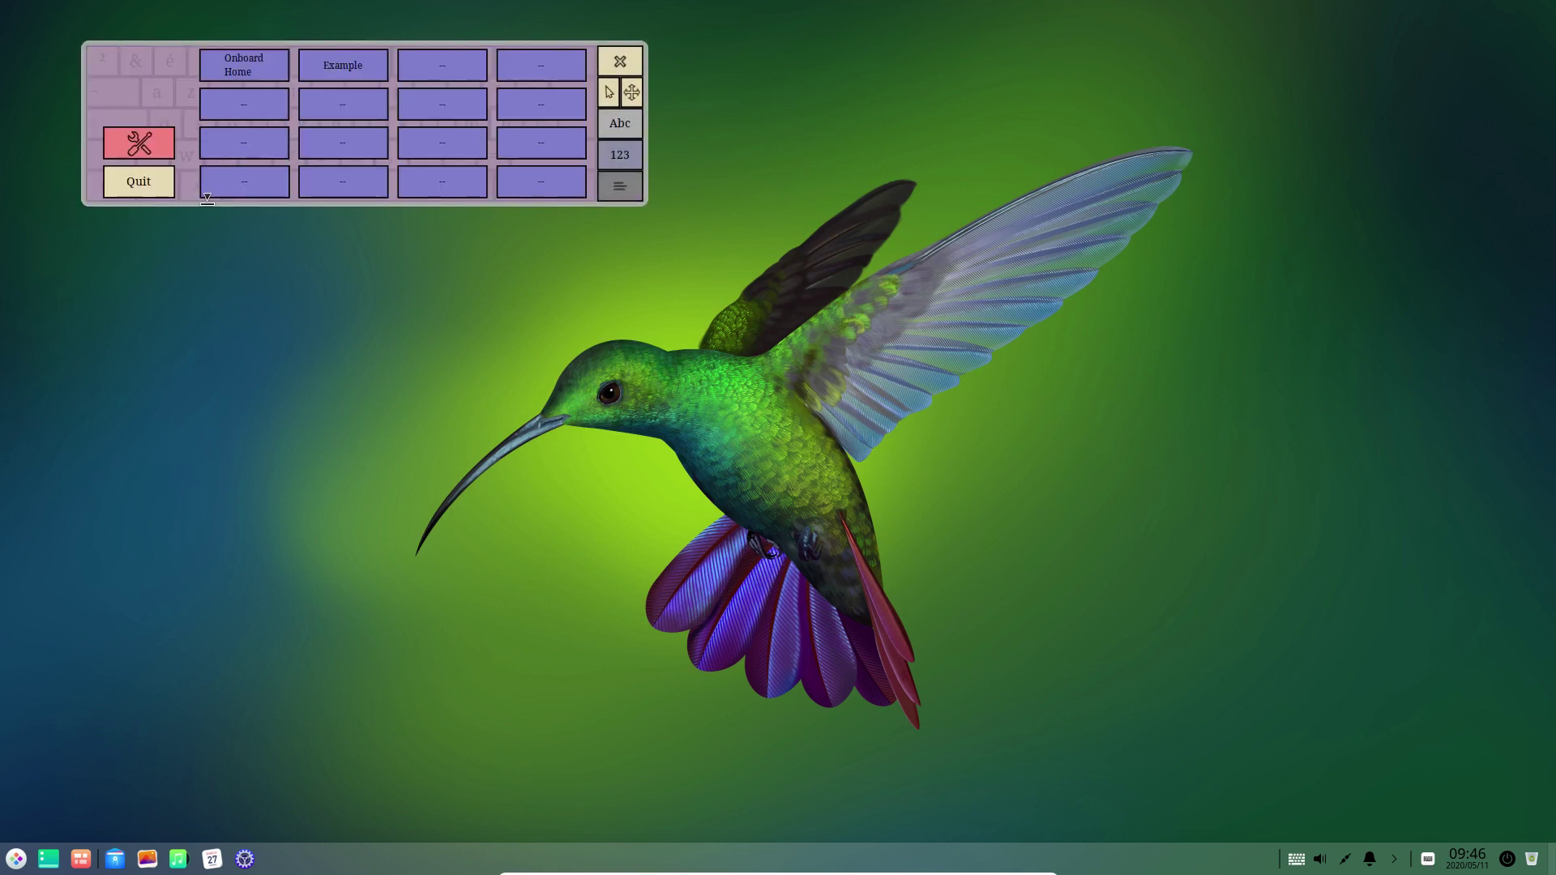
pyautogui.click(132, 184)
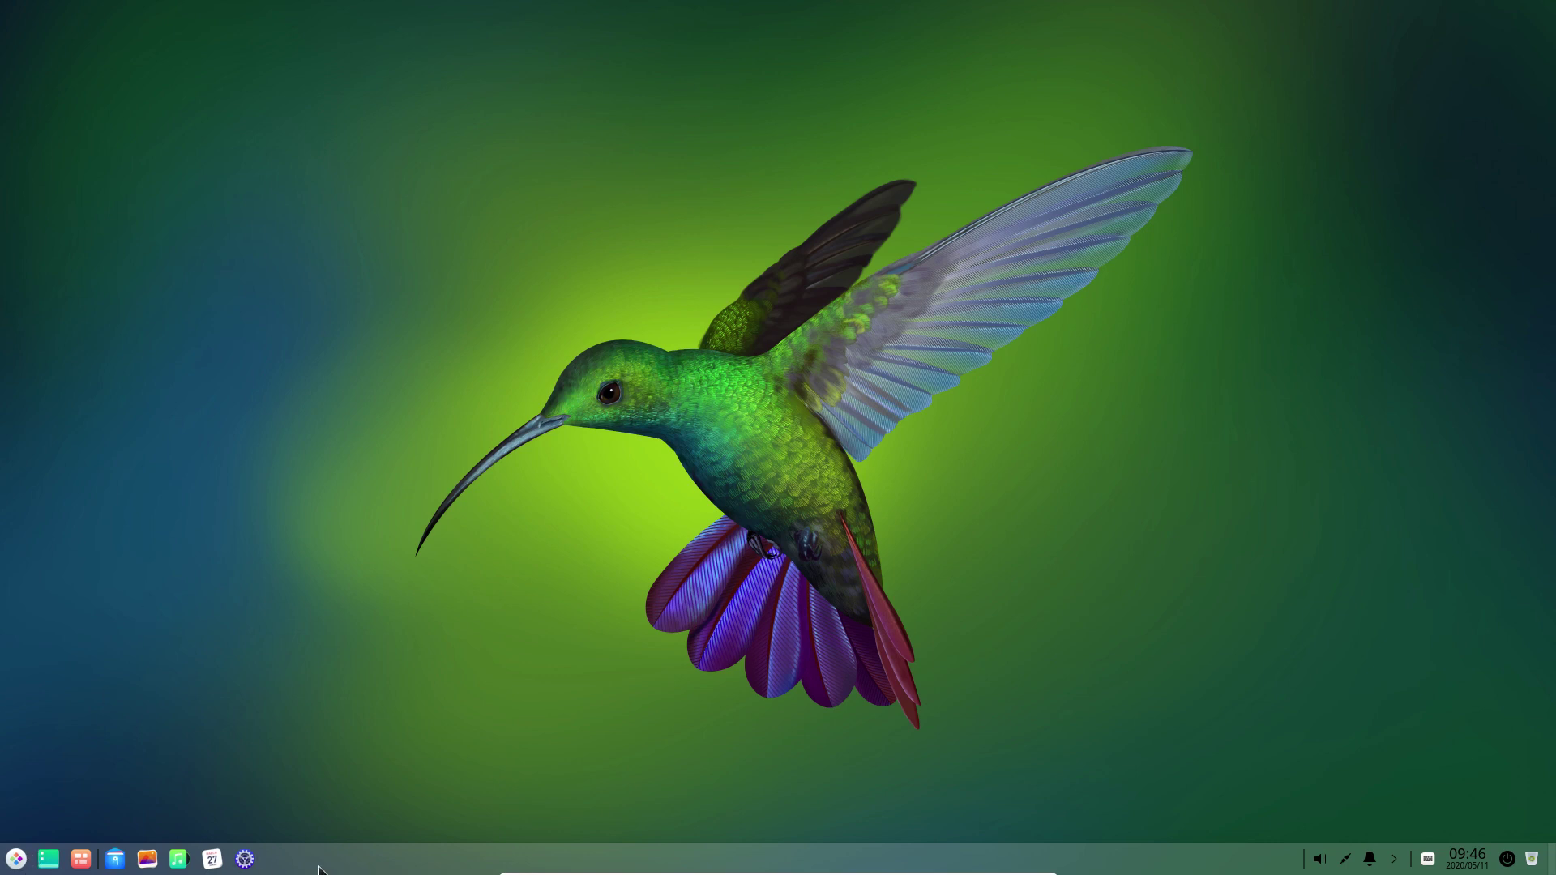
# Uncheck Onboard under the dock's Plugins menu, then dismiss the dock menus.
pyautogui.rightClick(377, 861)
pyautogui.moveTo(378, 861)
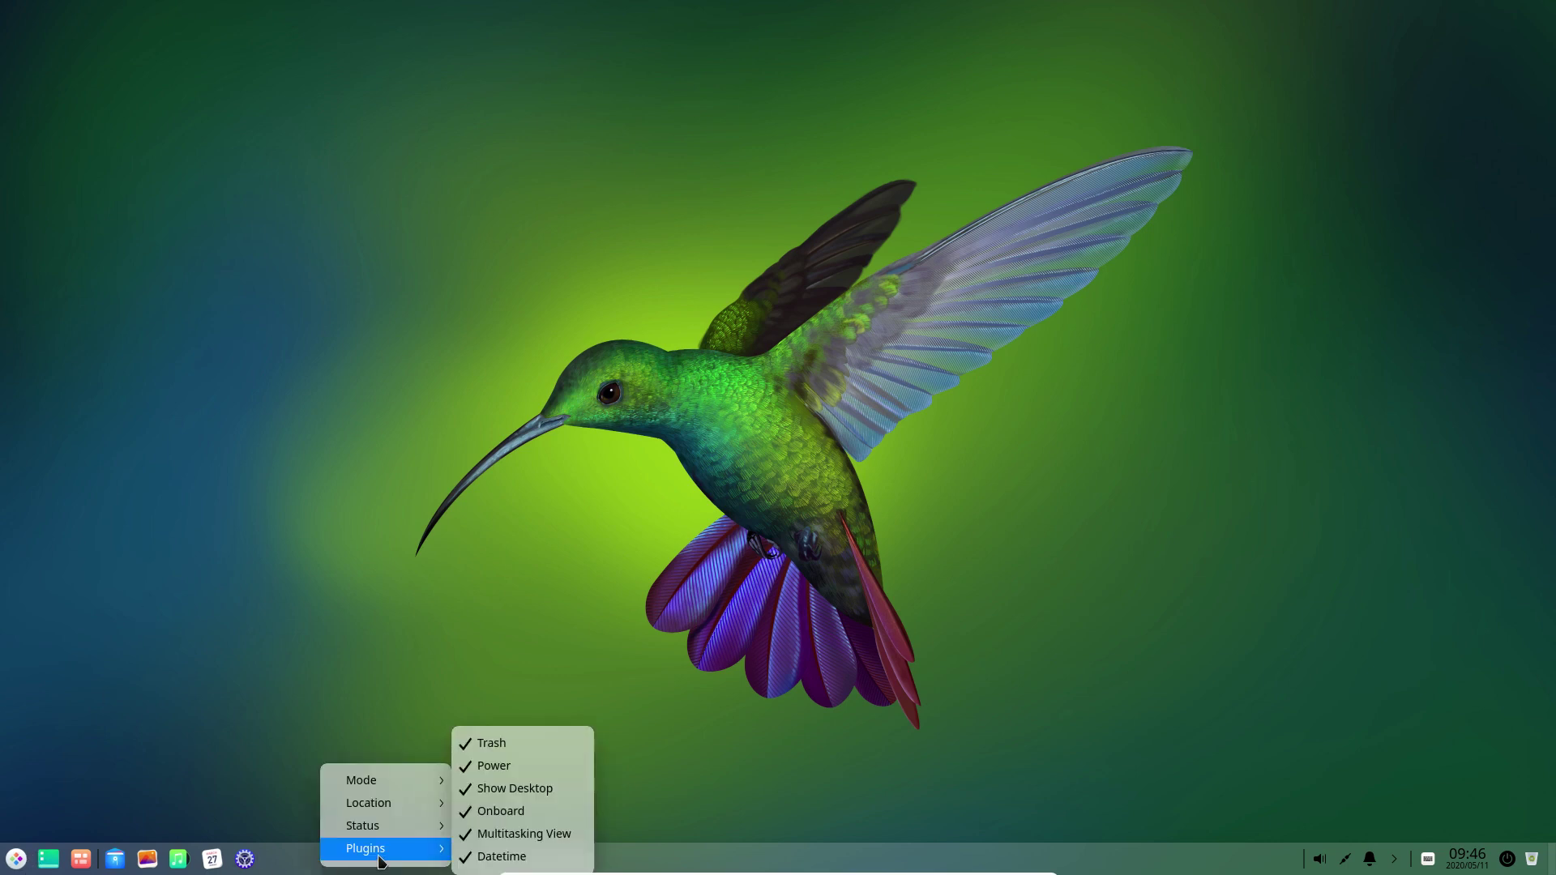
pyautogui.click(486, 811)
pyautogui.rightClick(444, 869)
pyautogui.moveTo(486, 847)
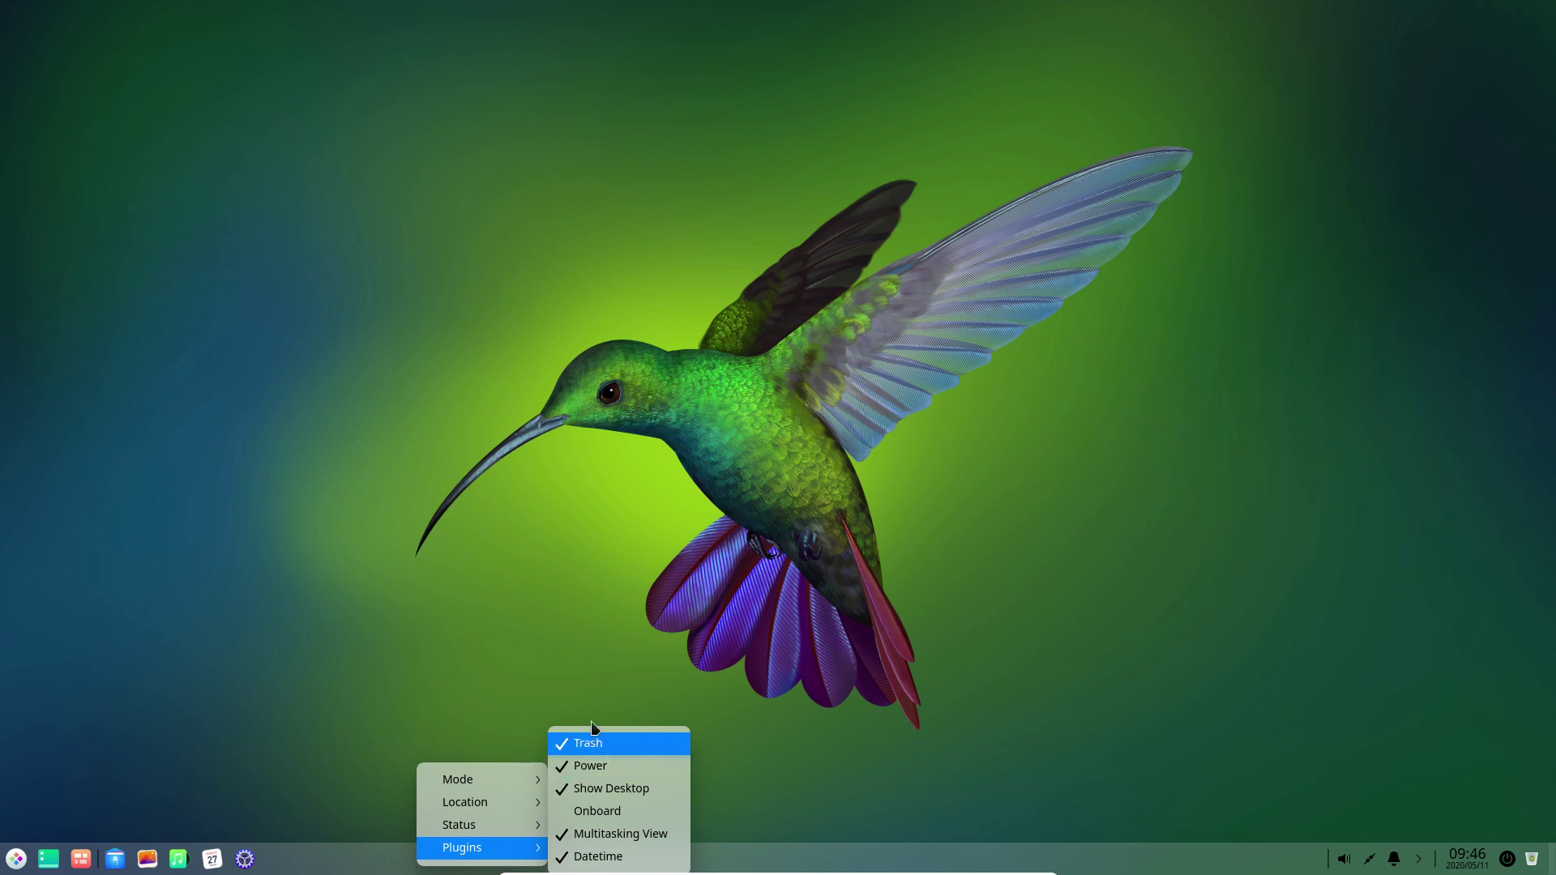
pyautogui.click(605, 518)
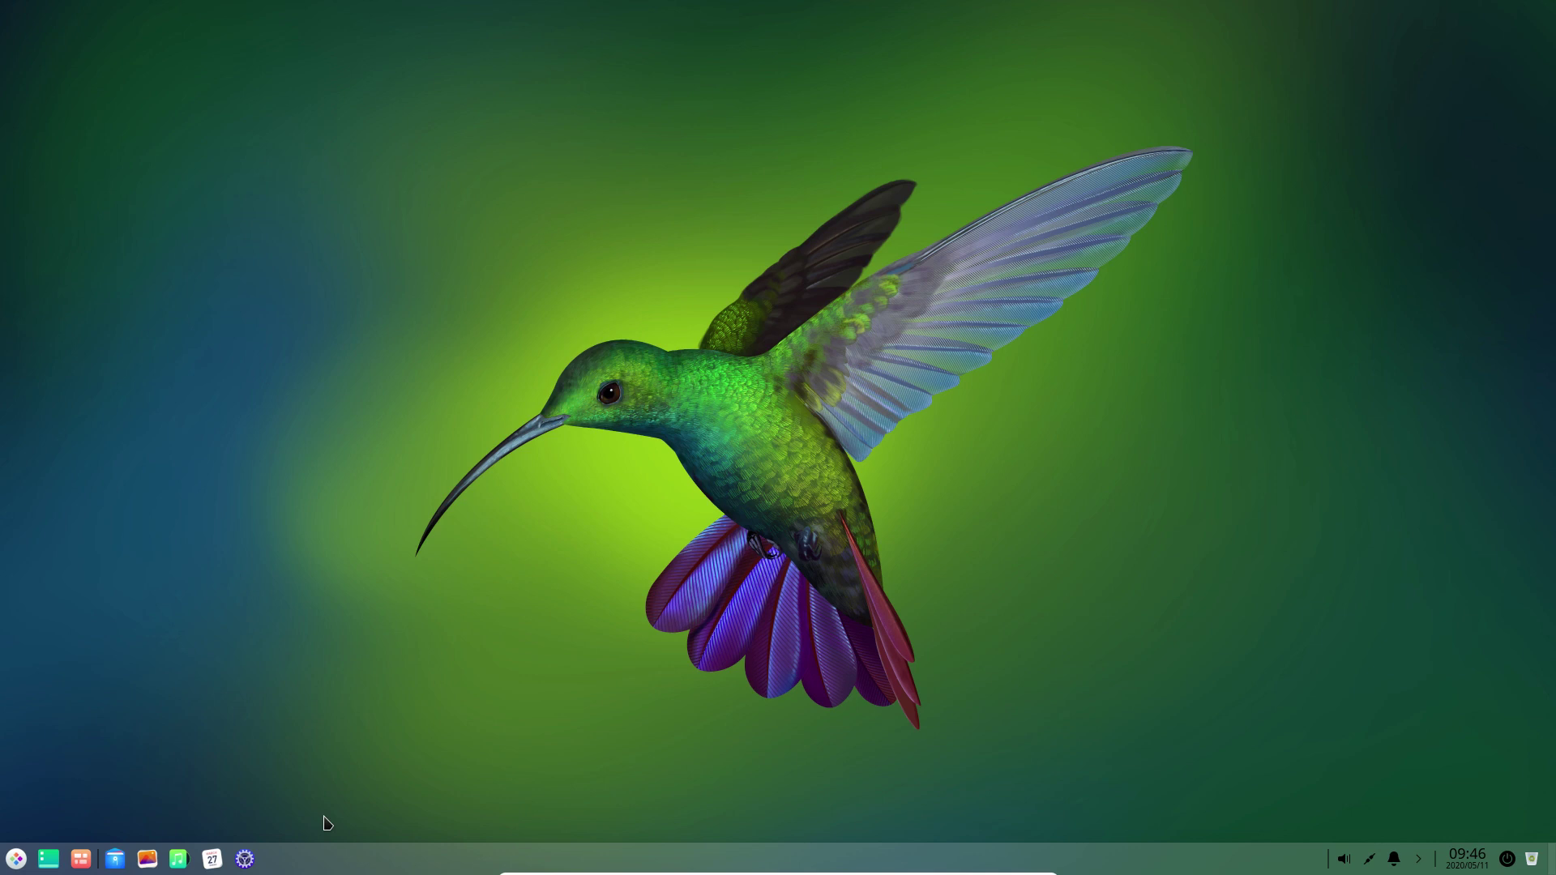
# Open Control Center's System Info page, then move the window up-left and widen it.
pyautogui.click(245, 859)
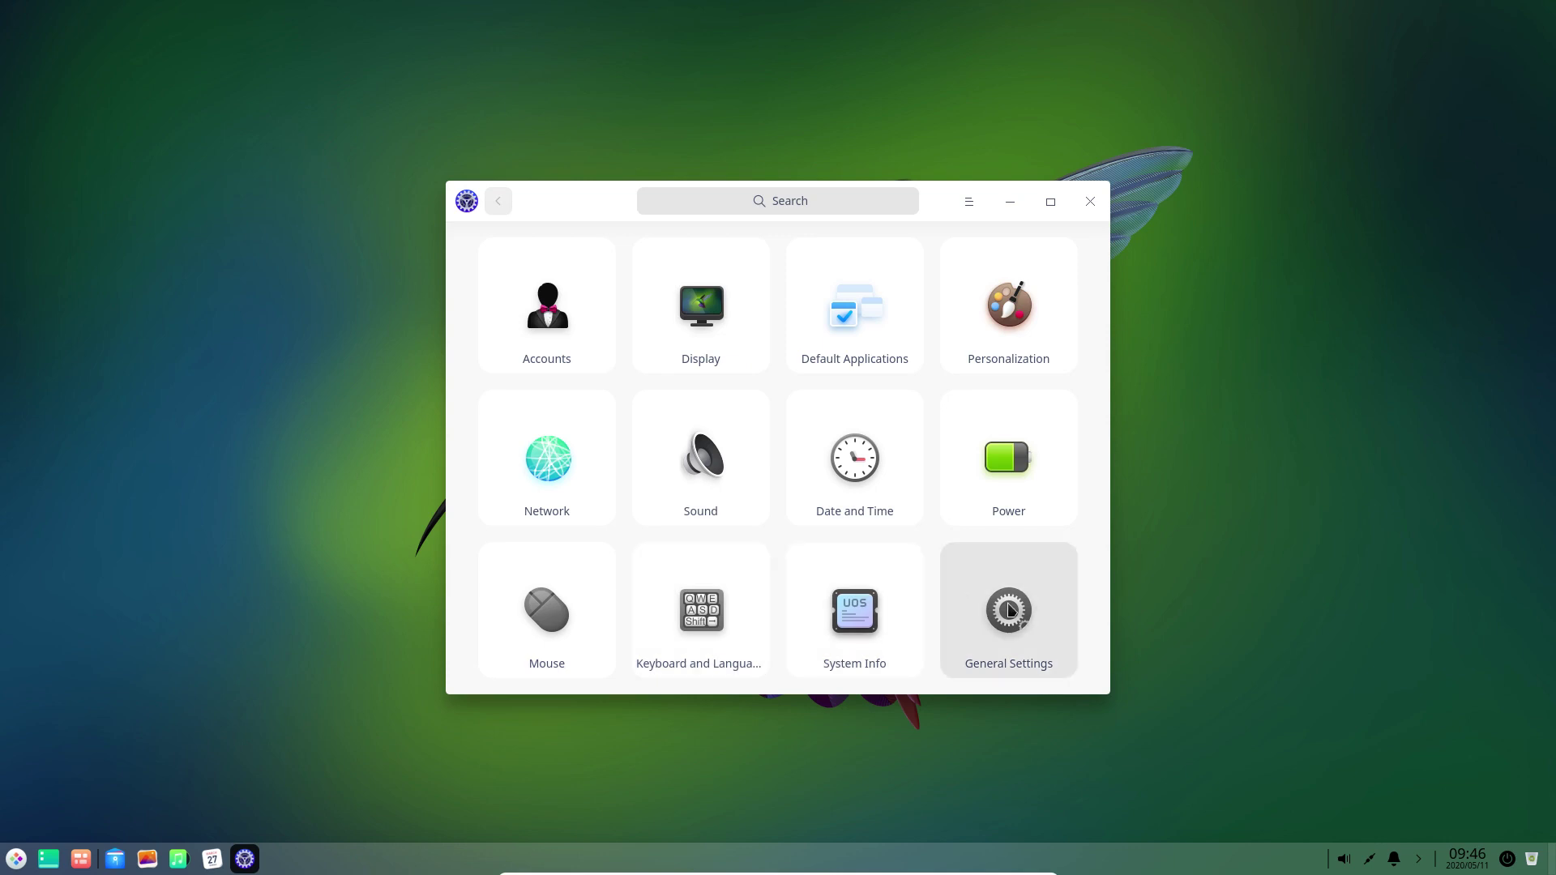
pyautogui.click(883, 632)
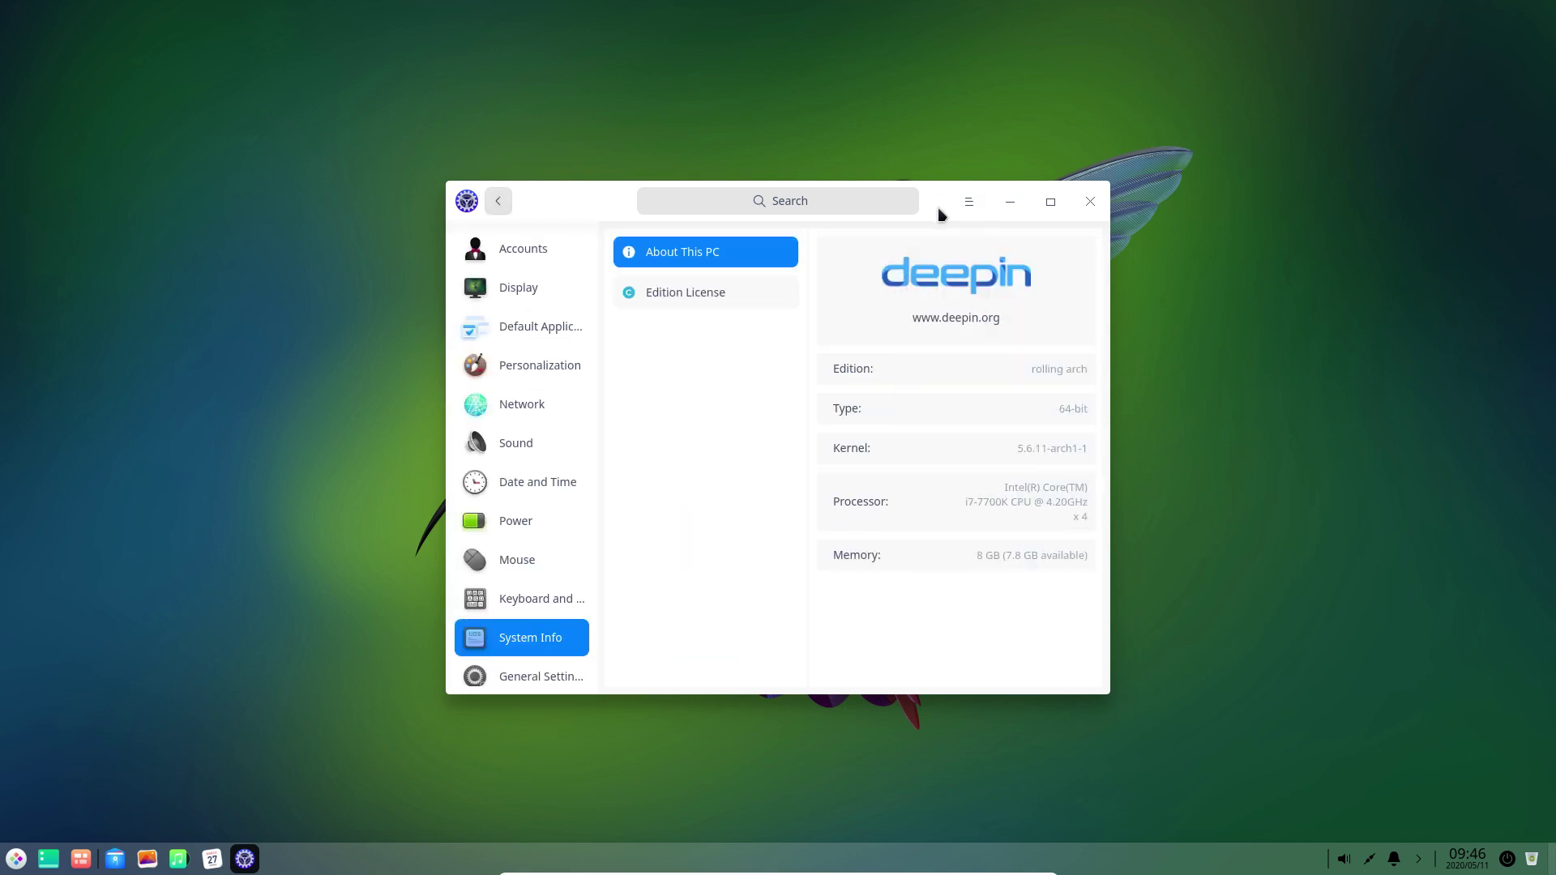
pyautogui.moveTo(587, 209); pyautogui.dragTo(498, 112)
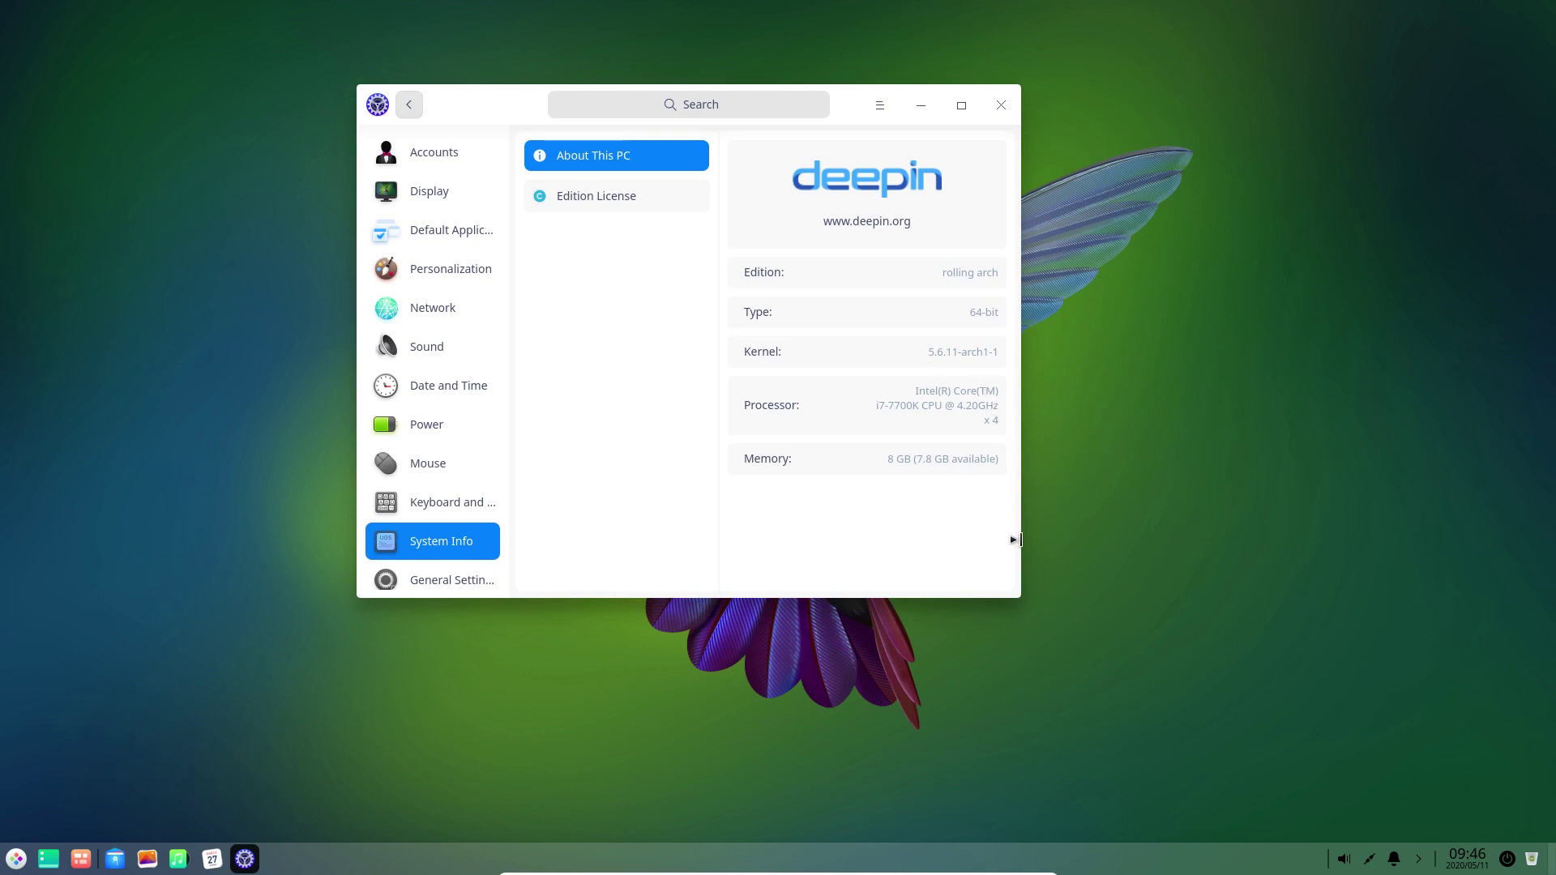
pyautogui.moveTo(1023, 540); pyautogui.dragTo(1279, 552)
# Read the Edition License text, return to About This PC, then go to General Settings.
pyautogui.click(640, 208)
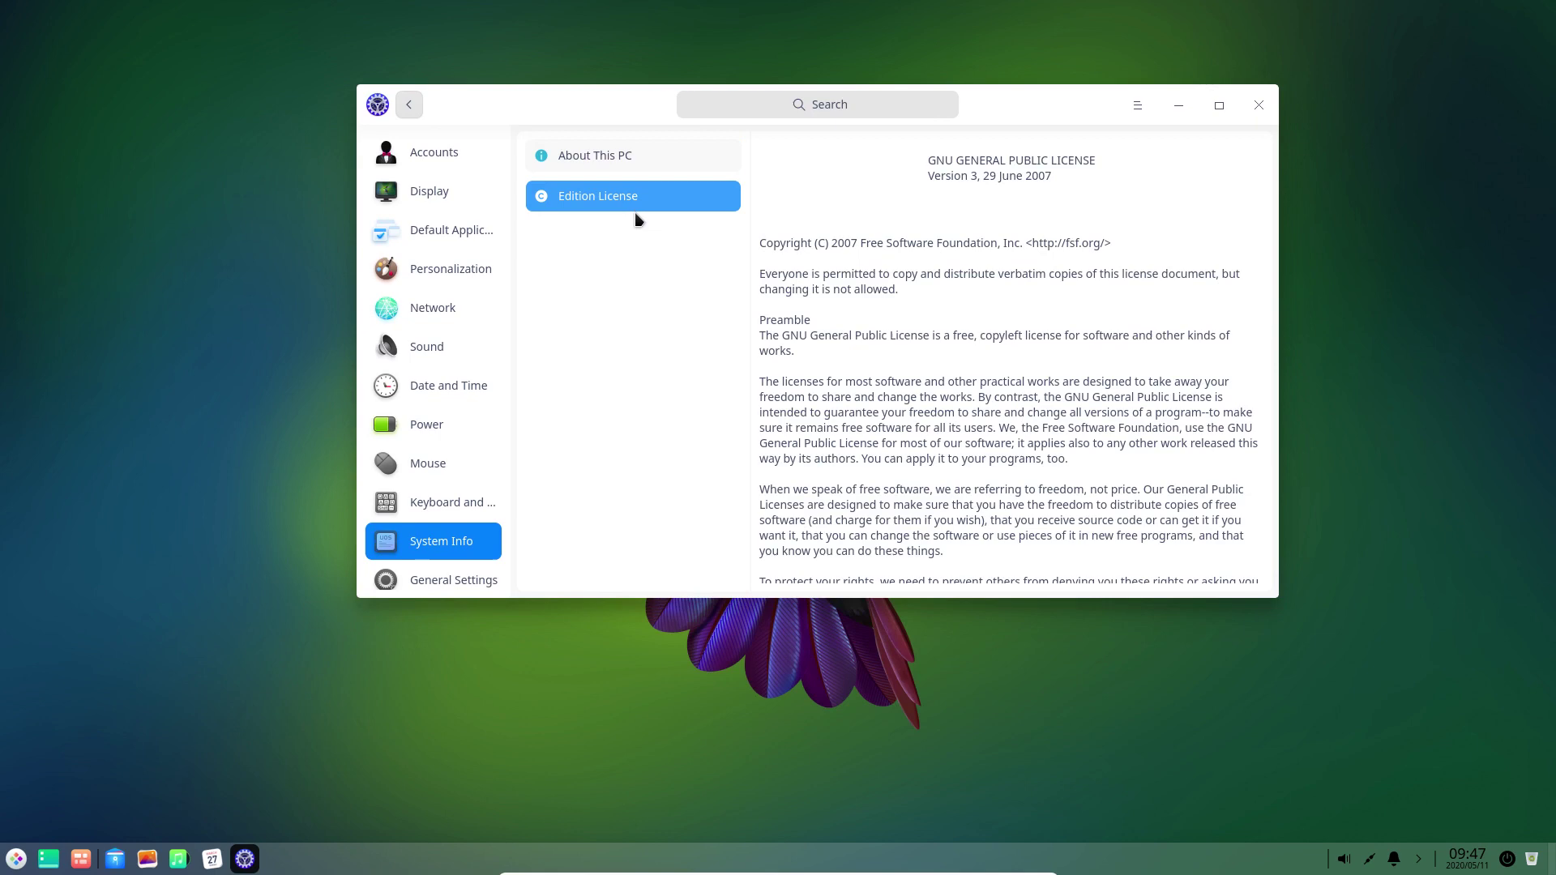
pyautogui.scroll(-10, 976, 393)
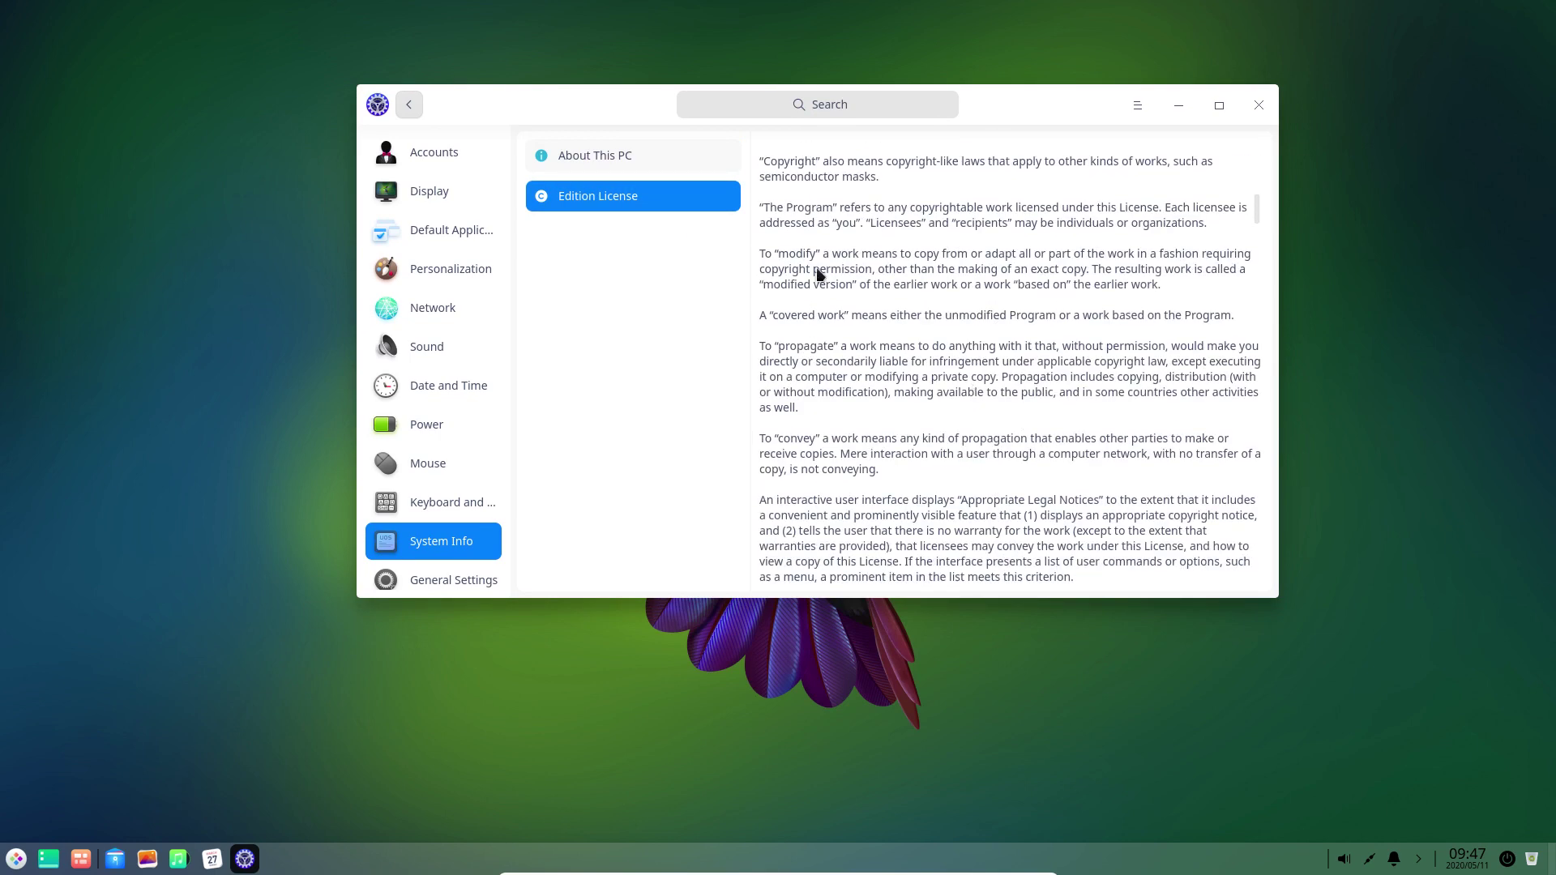
pyautogui.click(629, 164)
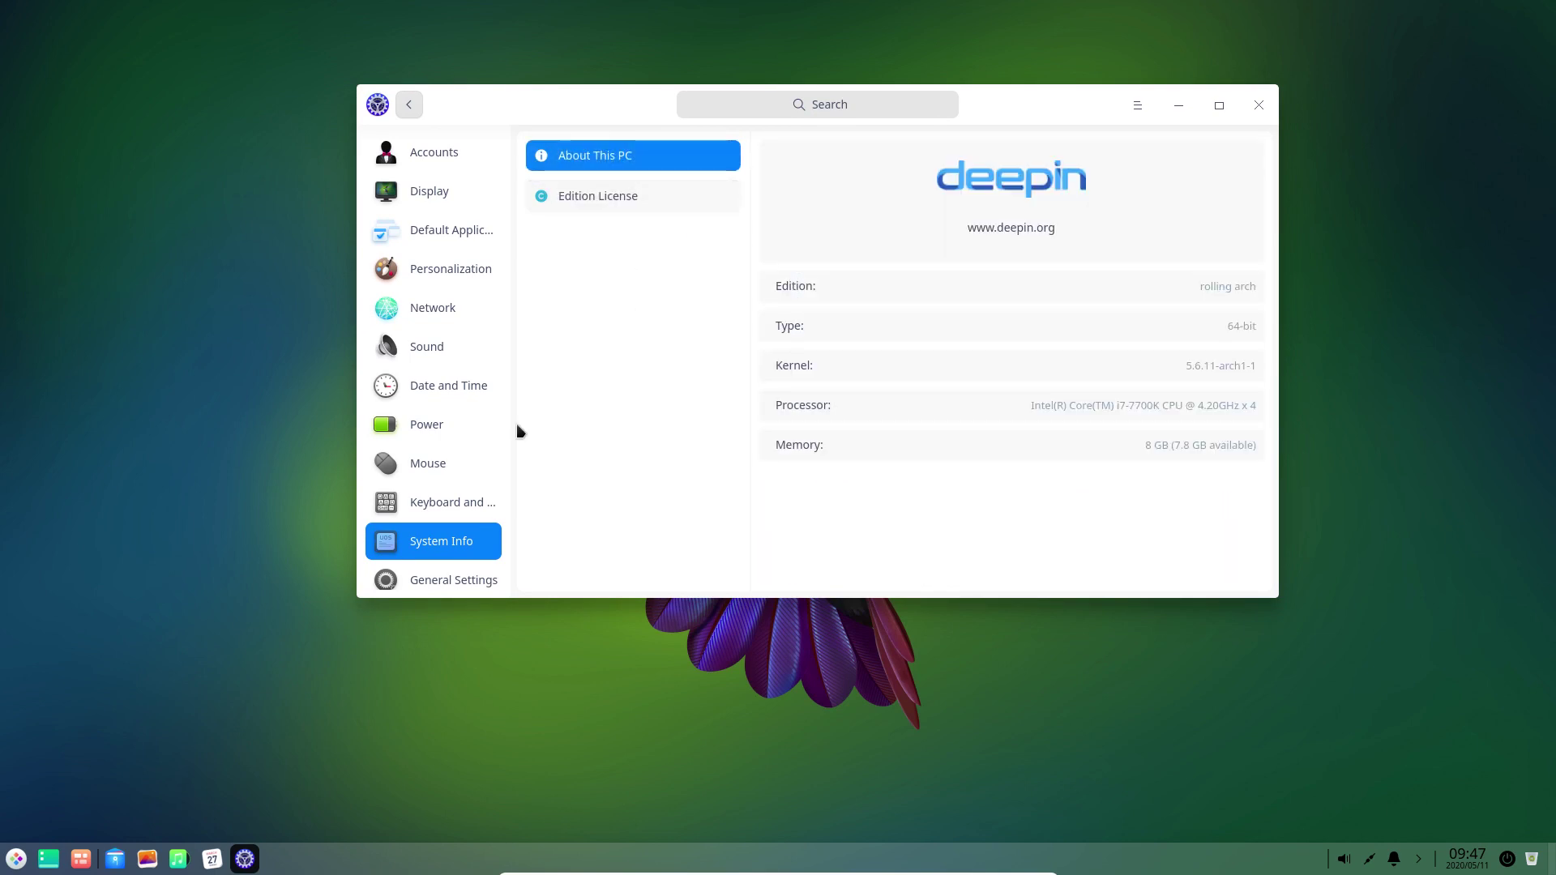
pyautogui.click(448, 587)
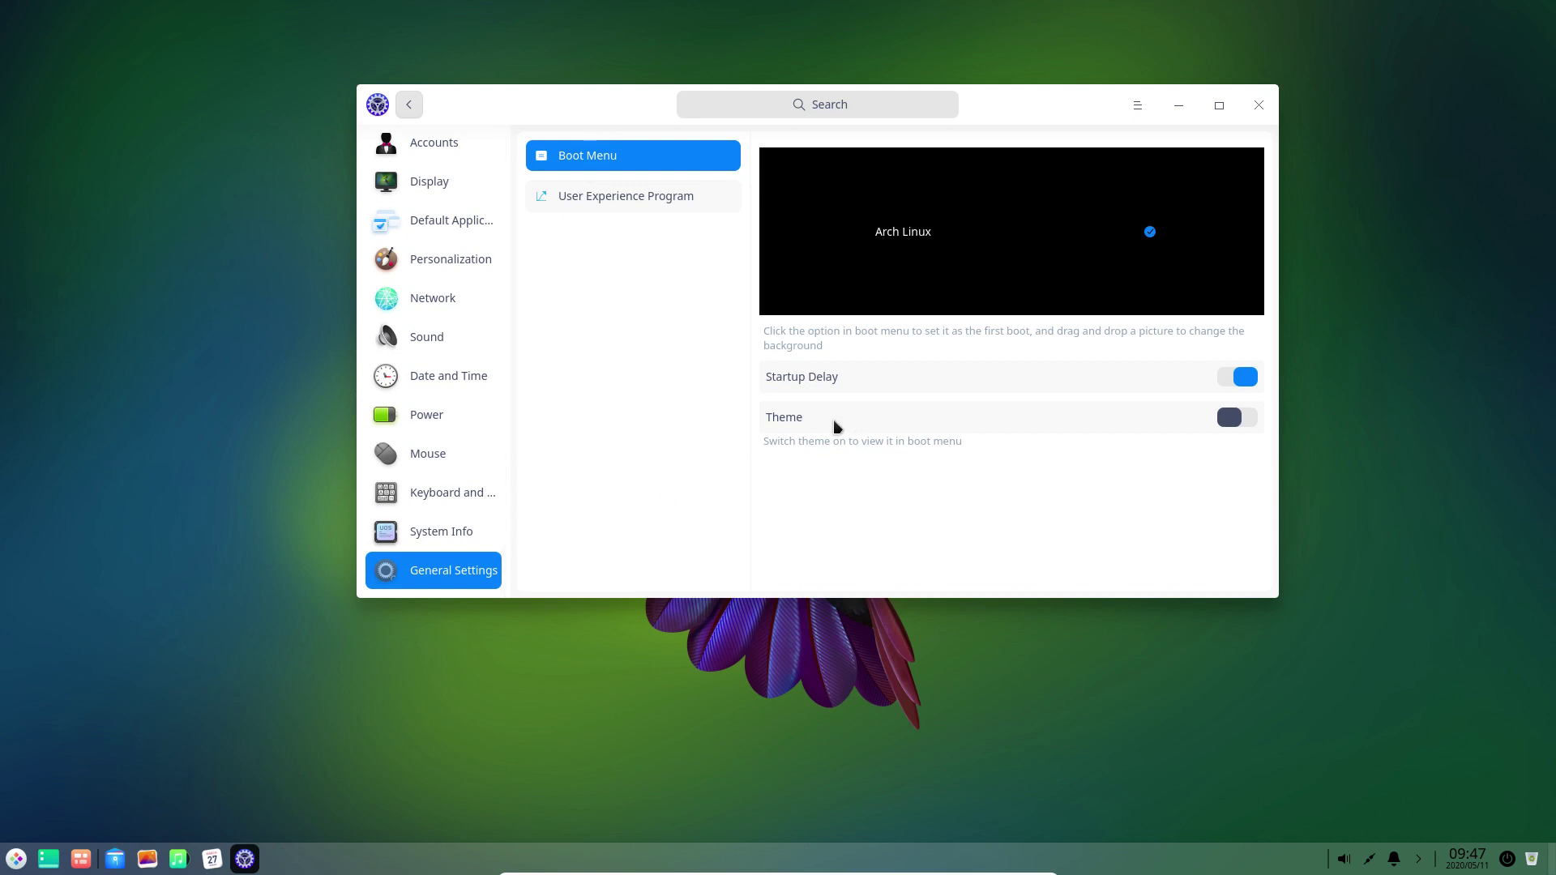
# Browse System Info, Keyboard, Mouse, Power, Date and Time, Sound and Network, ending on Personalization.
pyautogui.click(451, 531)
pyautogui.click(452, 502)
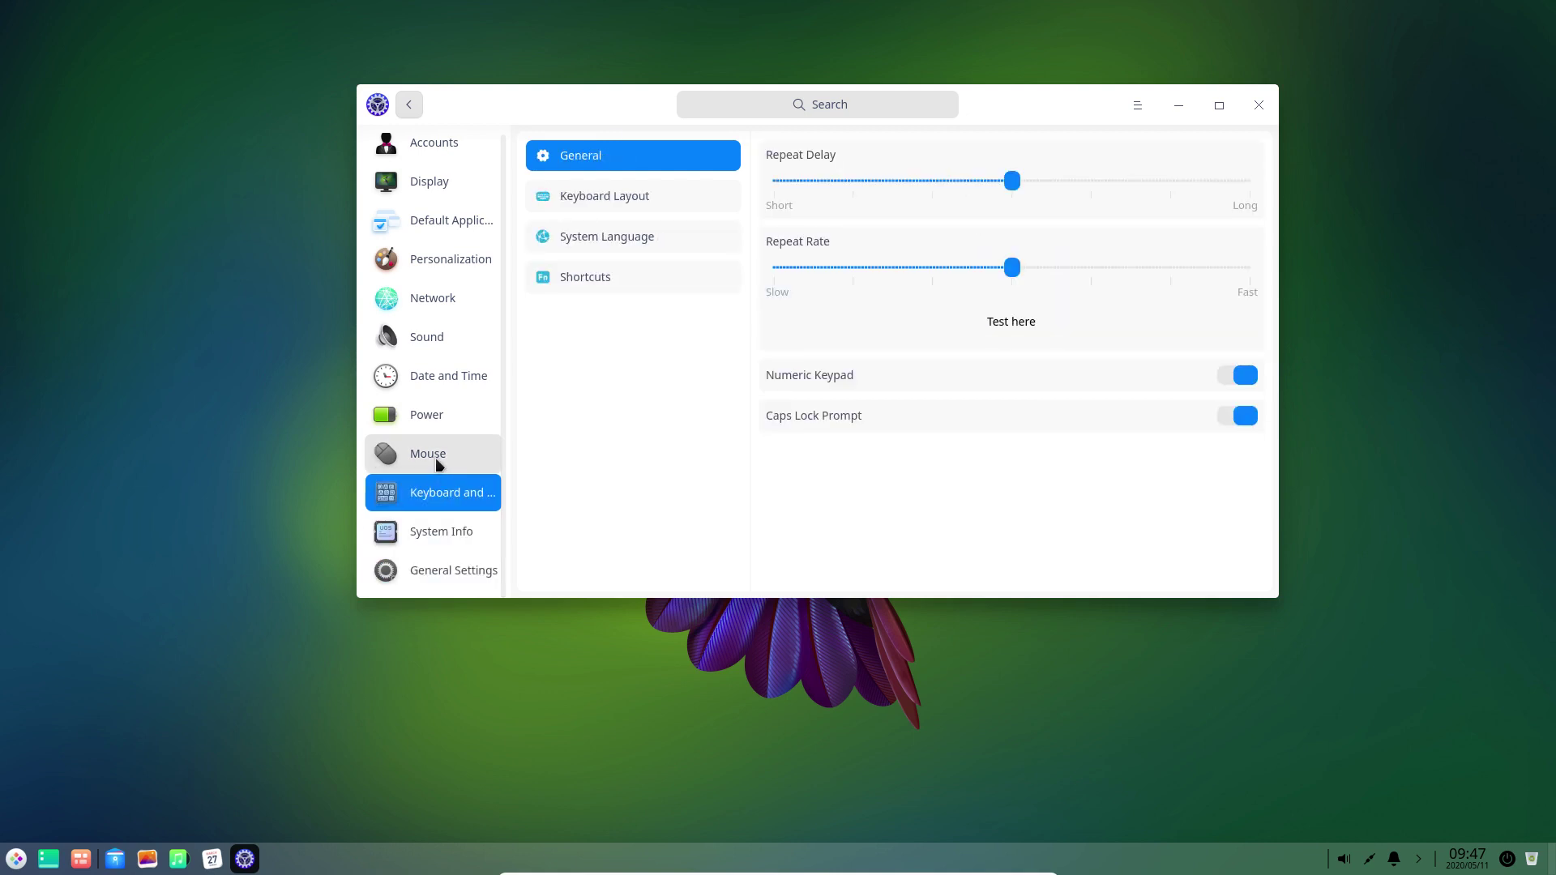
pyautogui.click(437, 460)
pyautogui.click(437, 406)
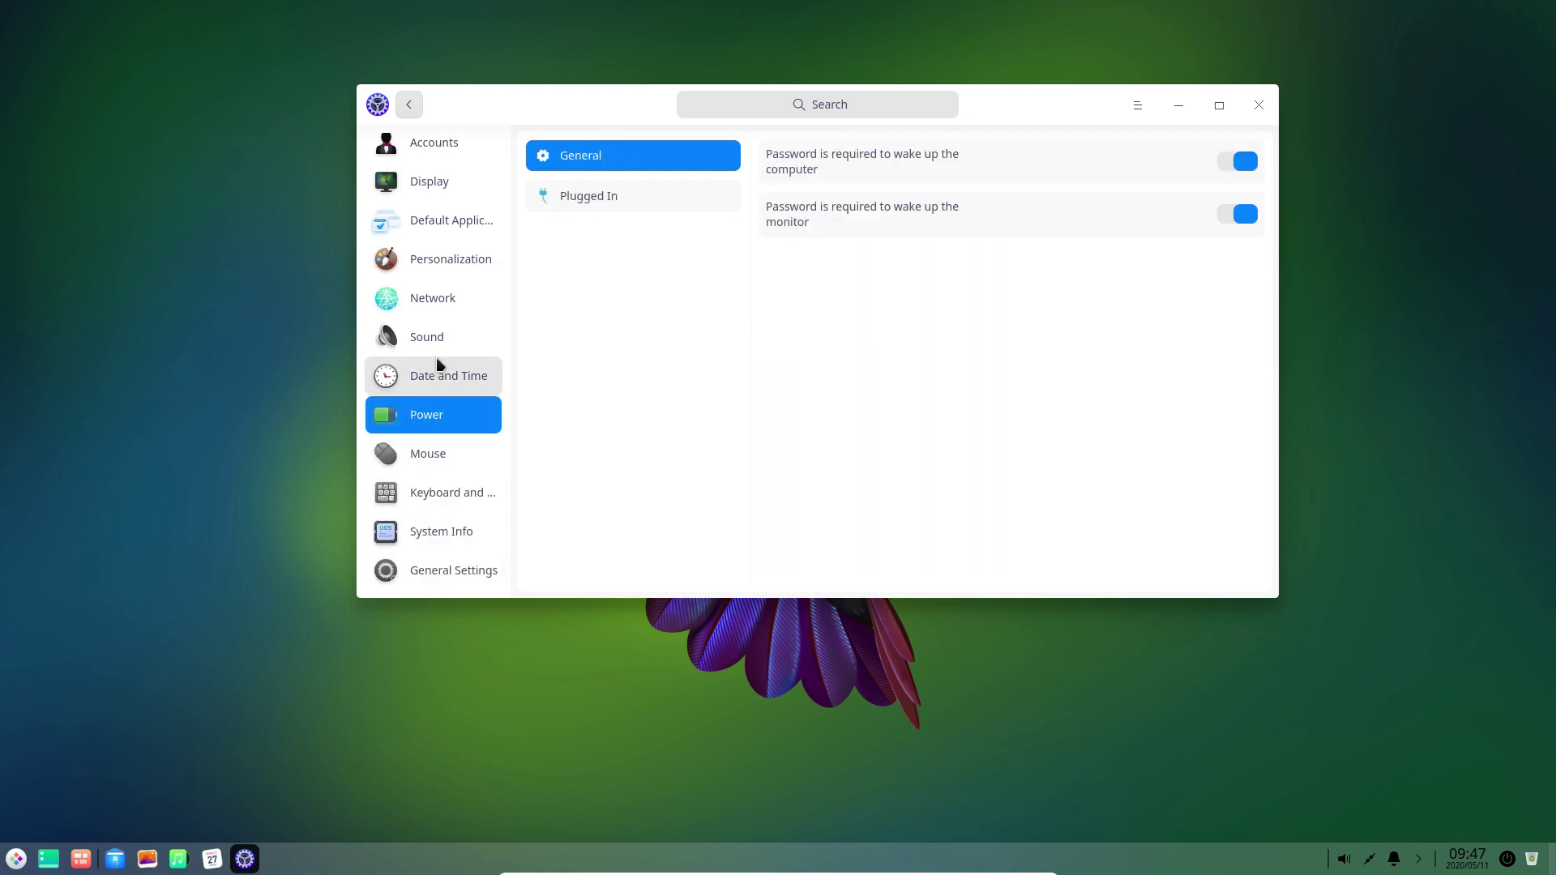
pyautogui.click(436, 361)
pyautogui.click(435, 337)
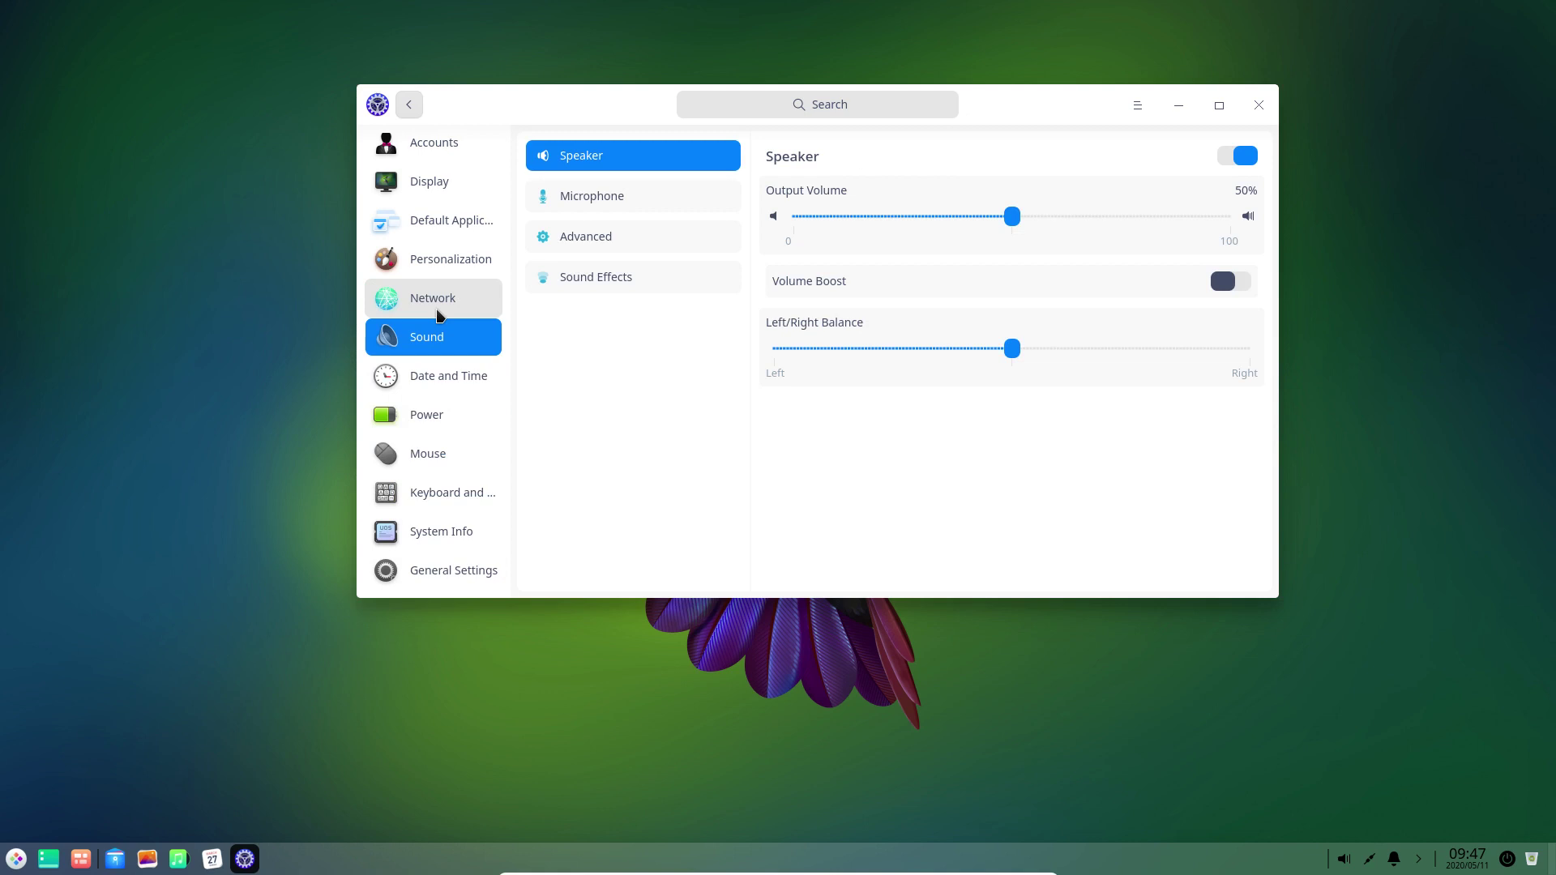
pyautogui.click(438, 308)
pyautogui.click(445, 258)
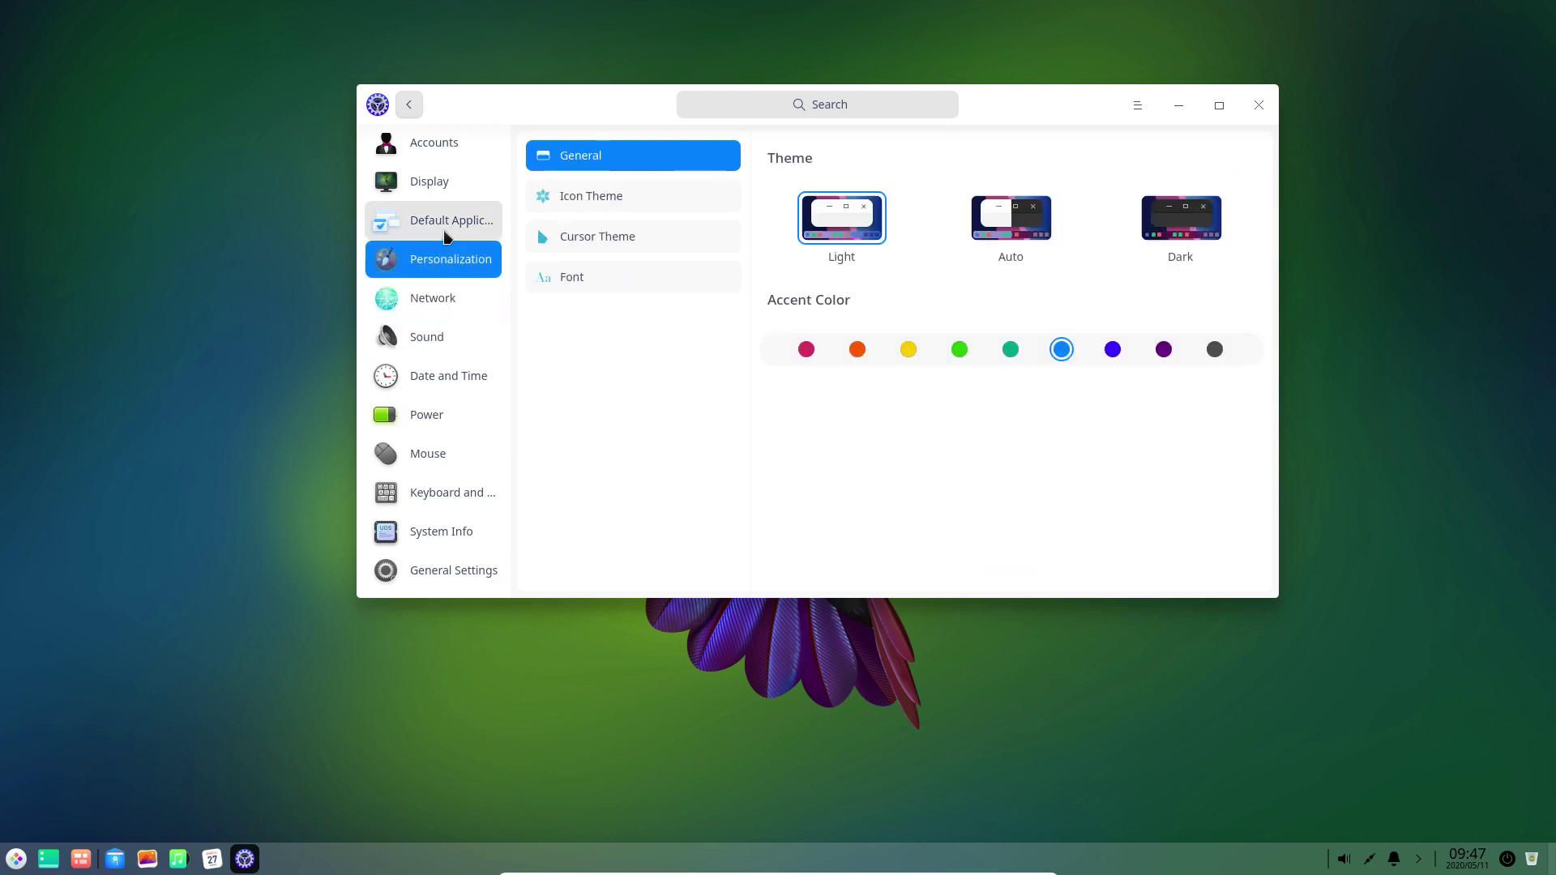
# Choose the Dark theme and the orange accent colour in Personalization.
pyautogui.click(1151, 229)
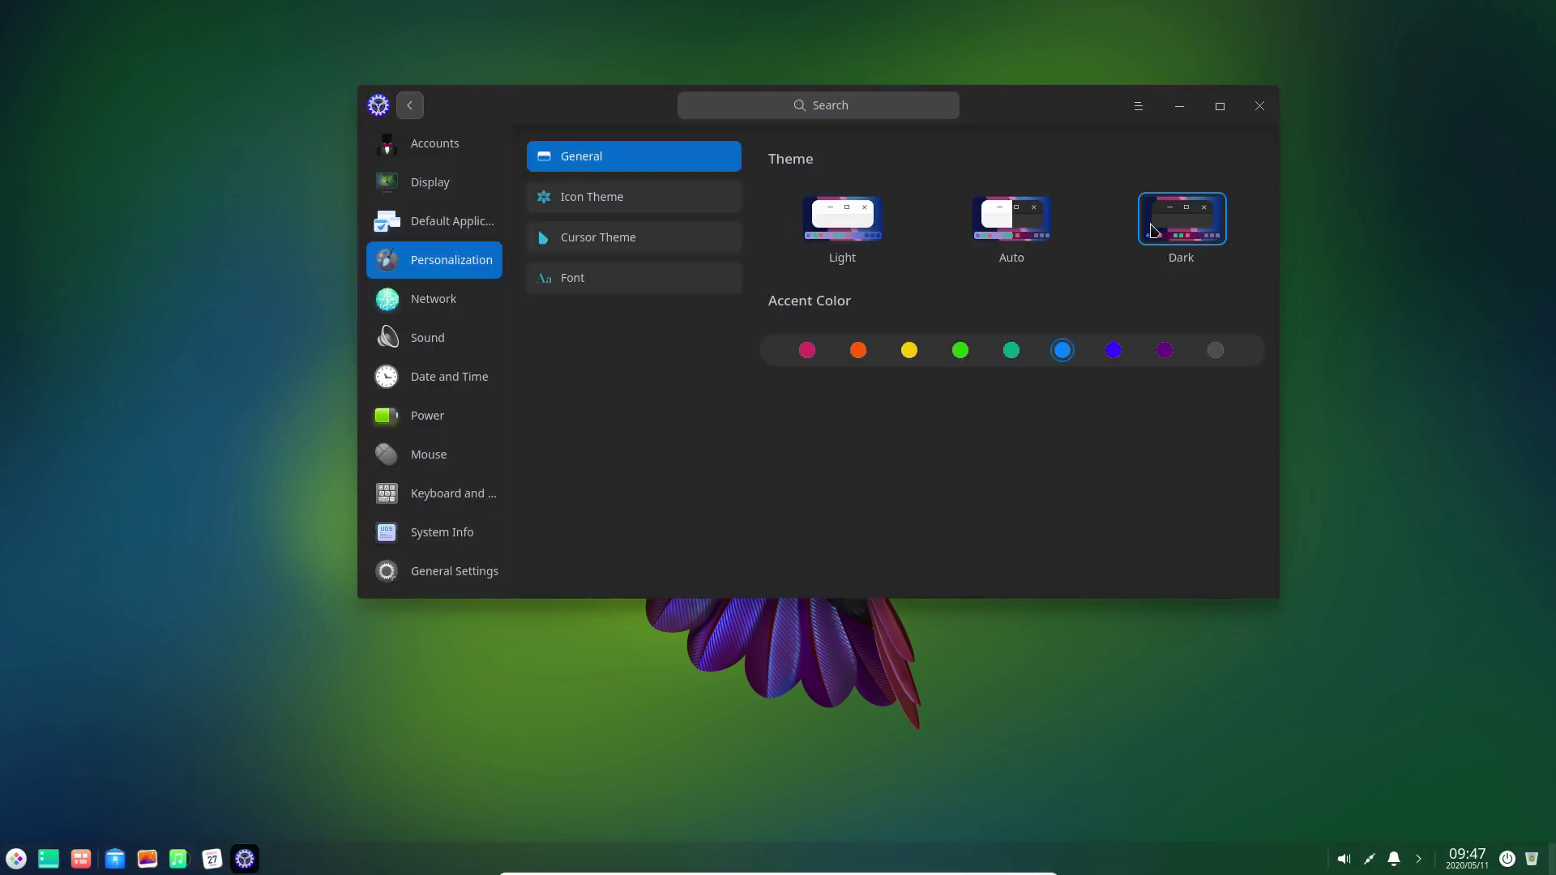
pyautogui.click(861, 353)
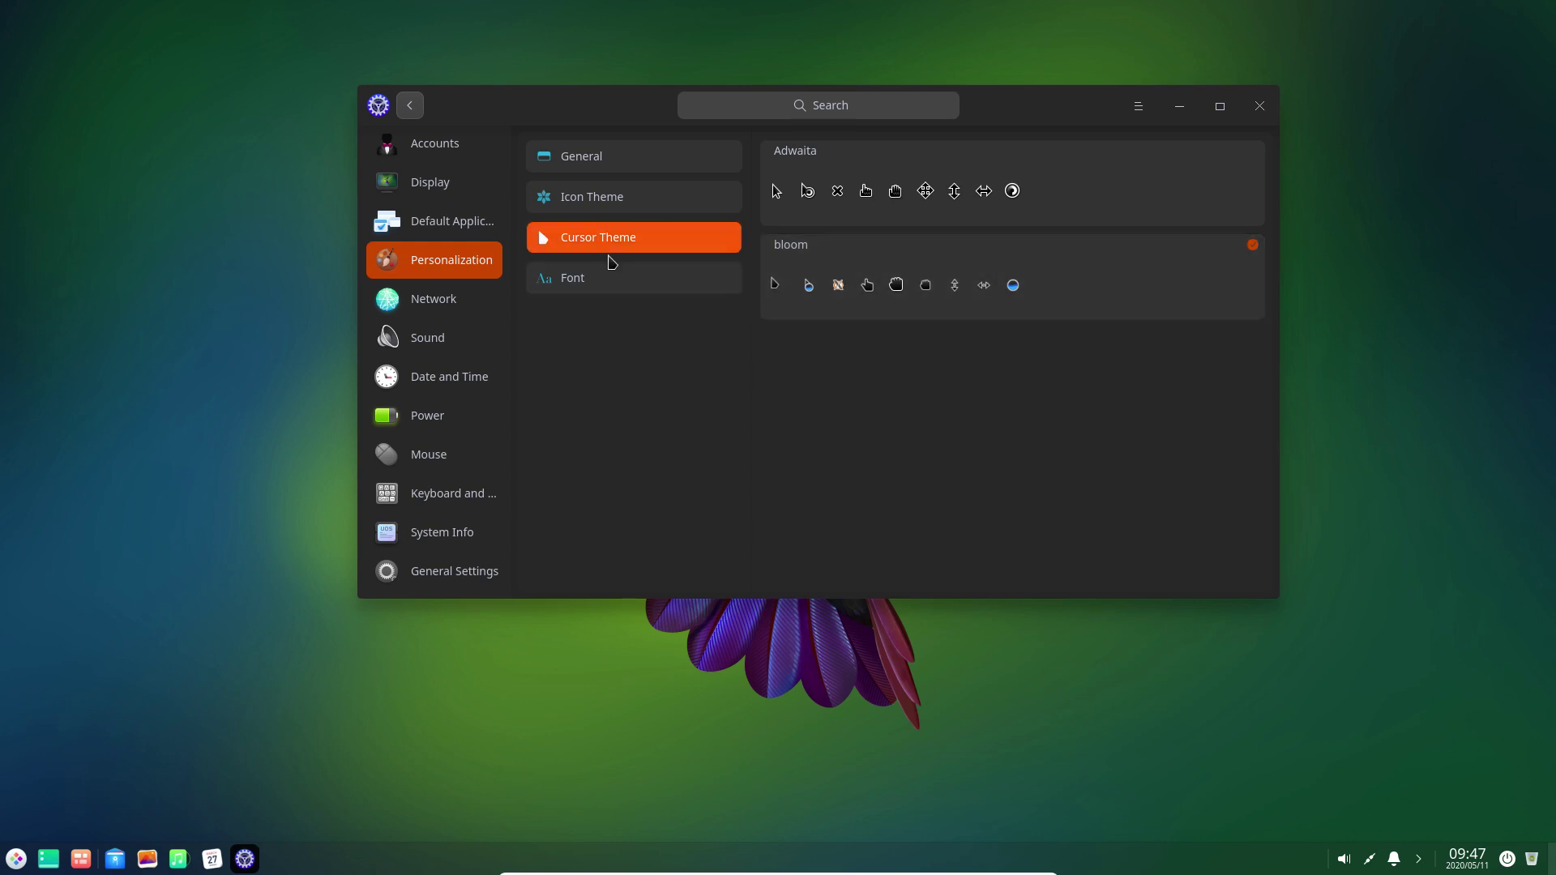
# Review Default Applications and the Display brightness, scaling and refresh rate settings.
pyautogui.click(453, 225)
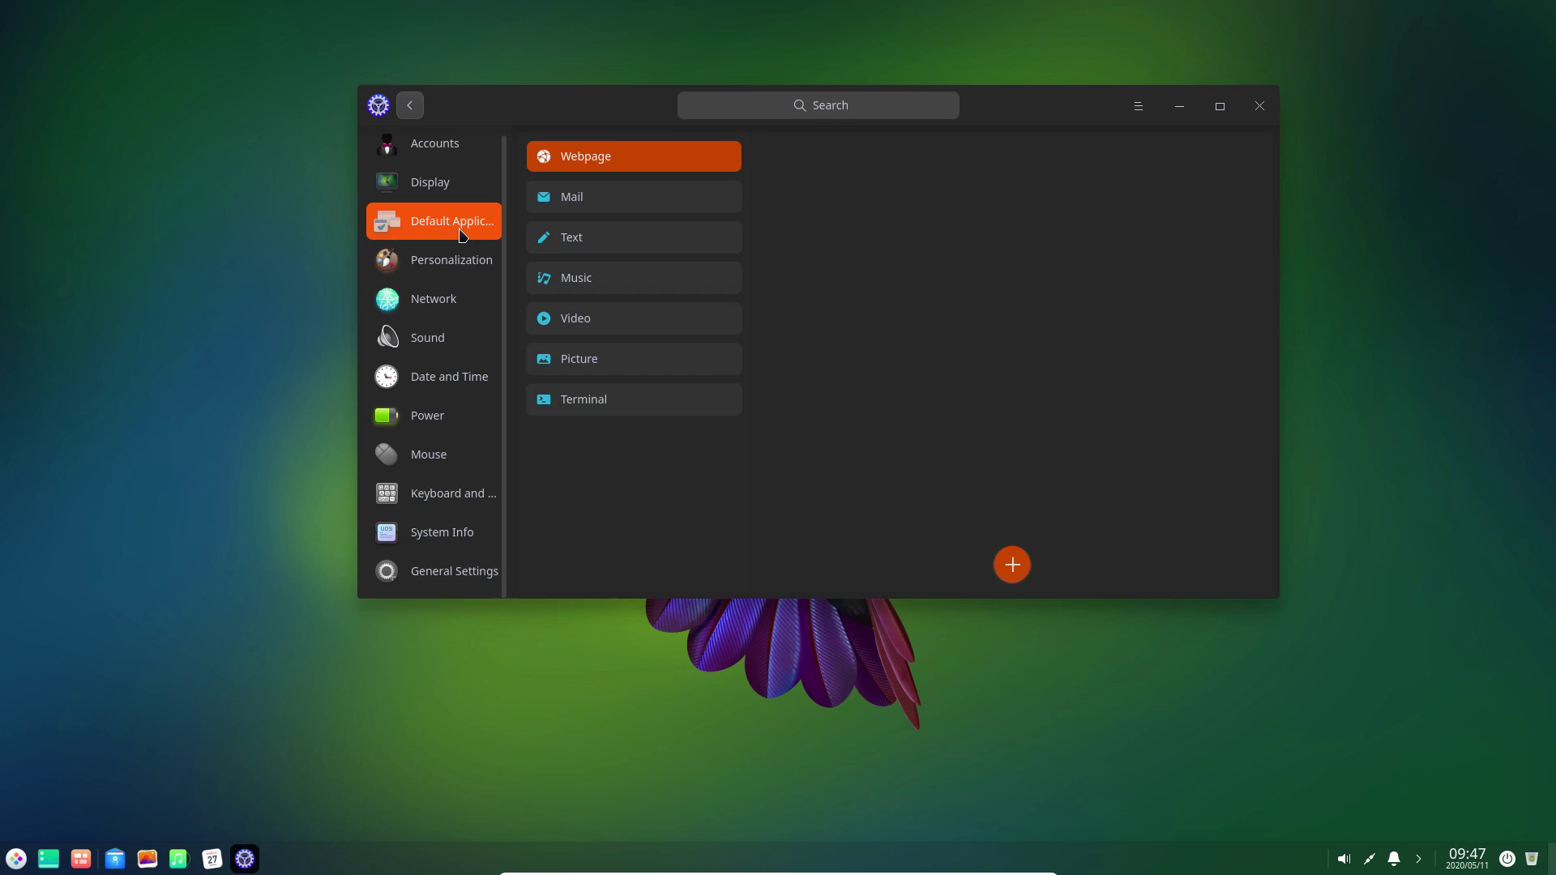
pyautogui.click(451, 202)
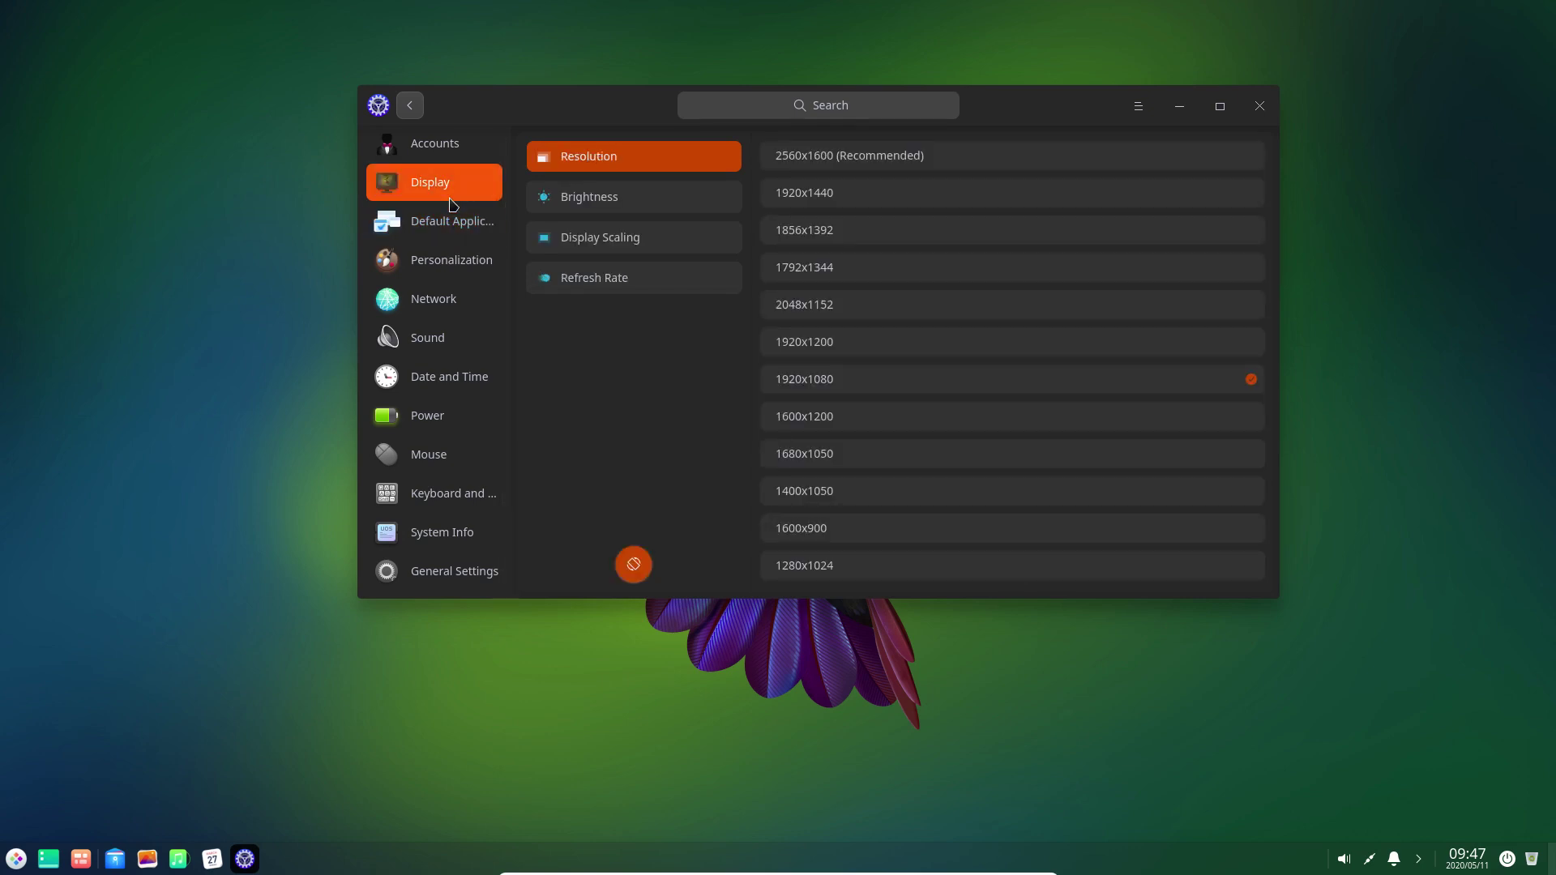
pyautogui.click(604, 199)
pyautogui.click(616, 241)
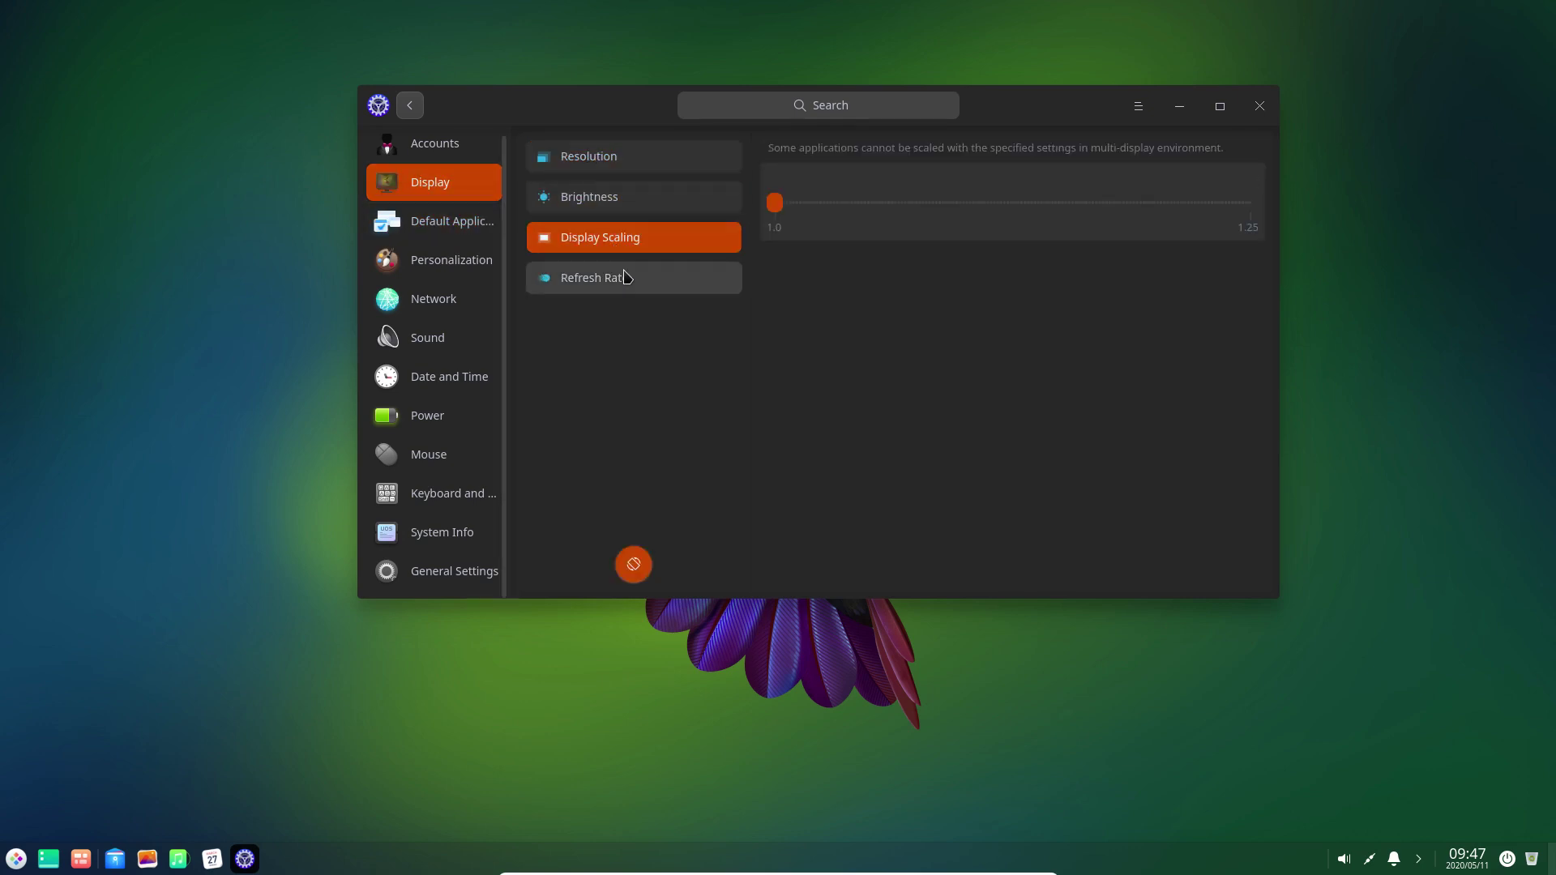
pyautogui.click(624, 277)
# View Accounts, close Control Center, and bring up the full-screen launcher.
pyautogui.click(435, 162)
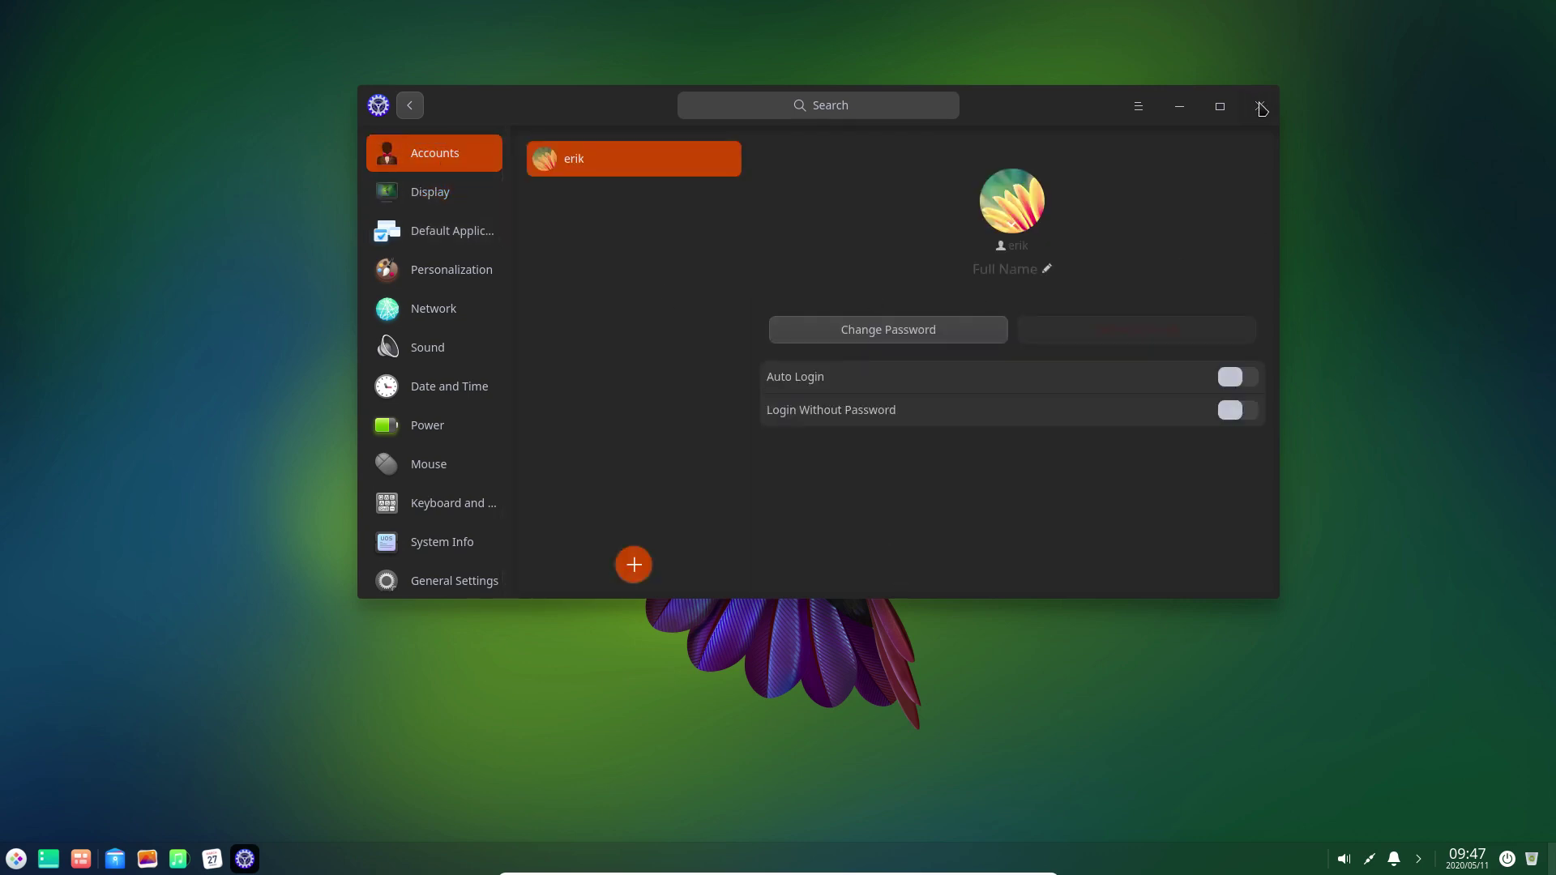
pyautogui.click(1260, 107)
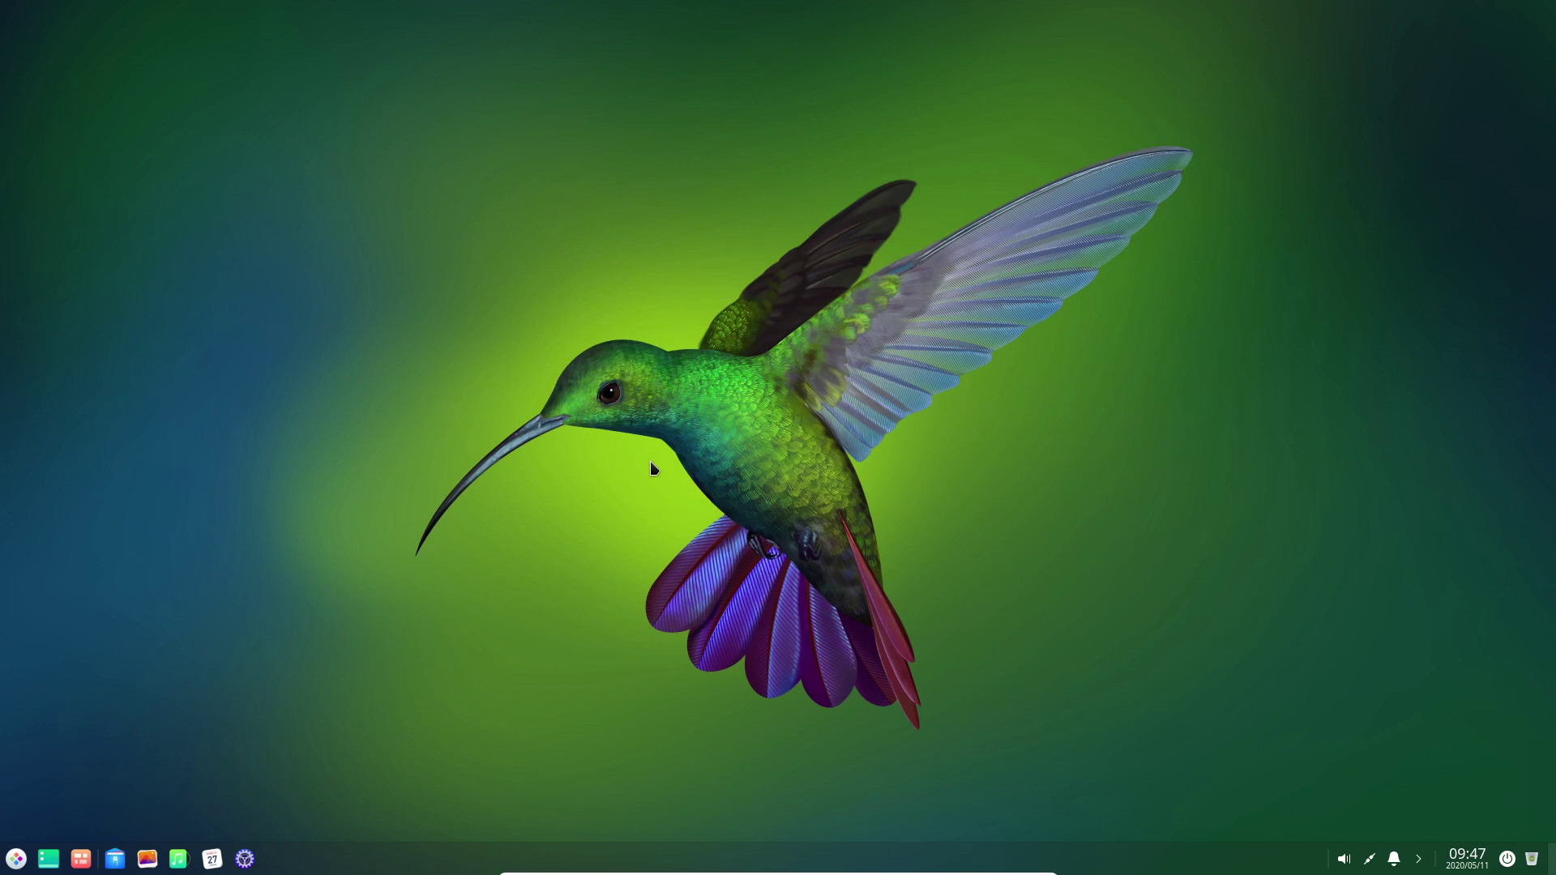
pyautogui.click(16, 861)
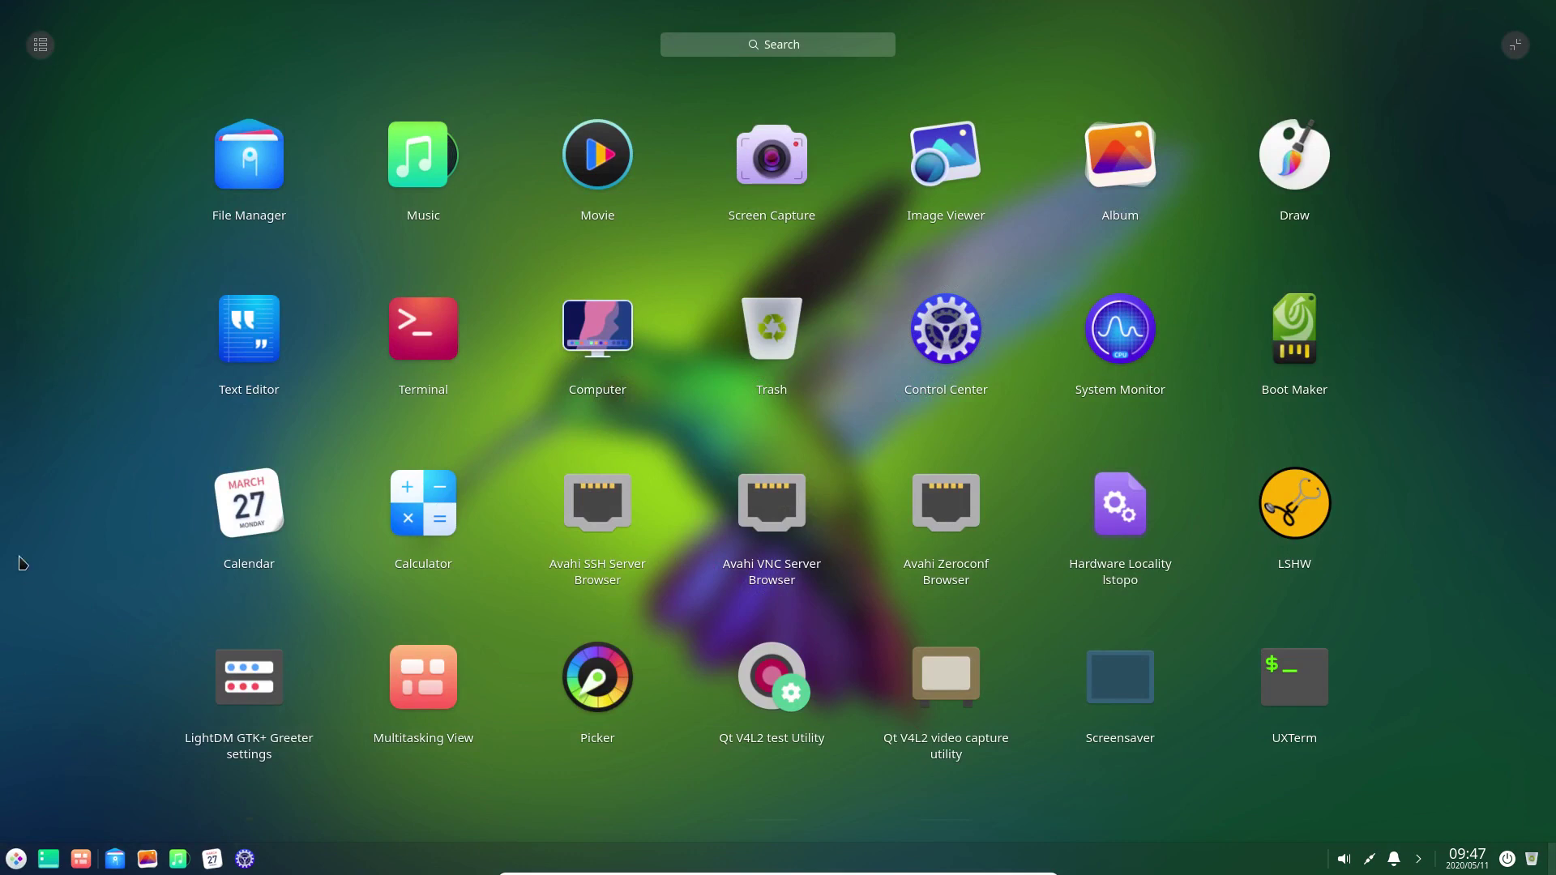
# Search the launcher for 'ter' and start Terminal.
pyautogui.click(742, 40)
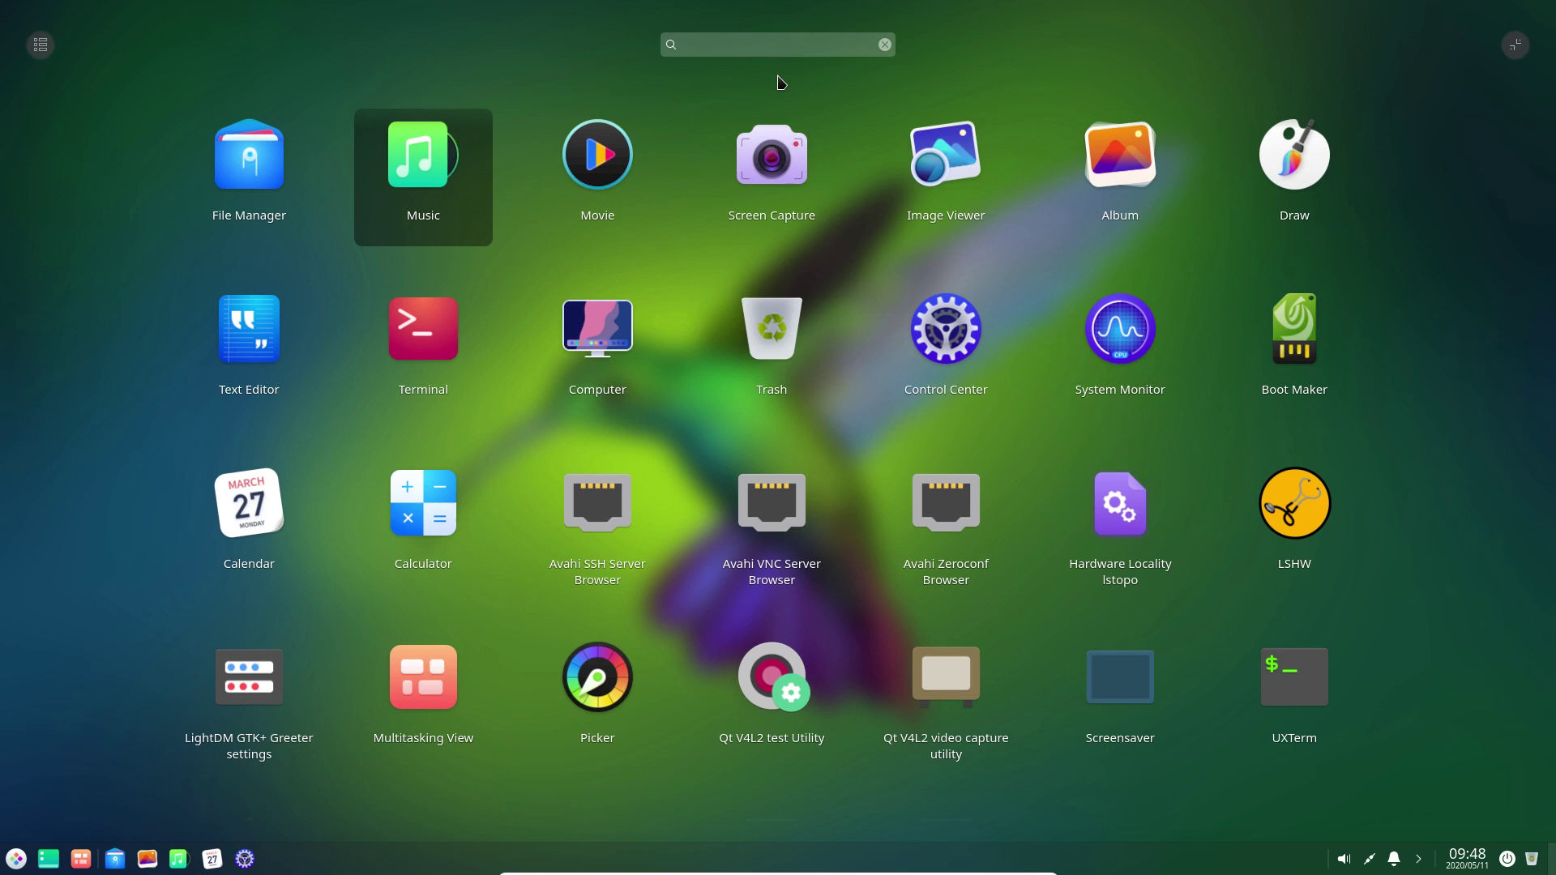
pyautogui.write('ter')
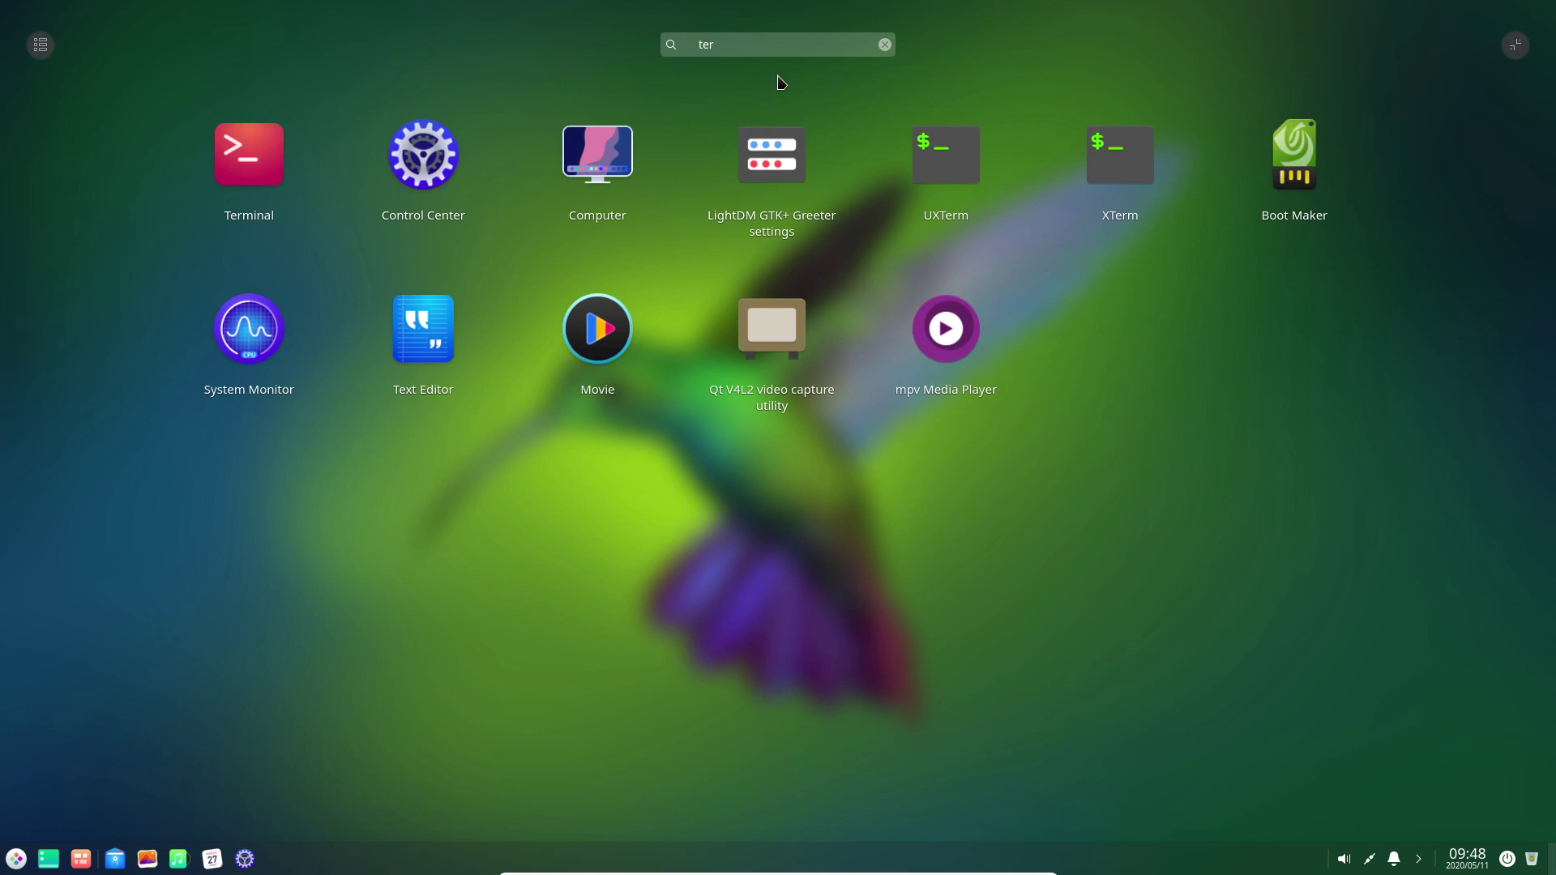
pyautogui.click(248, 162)
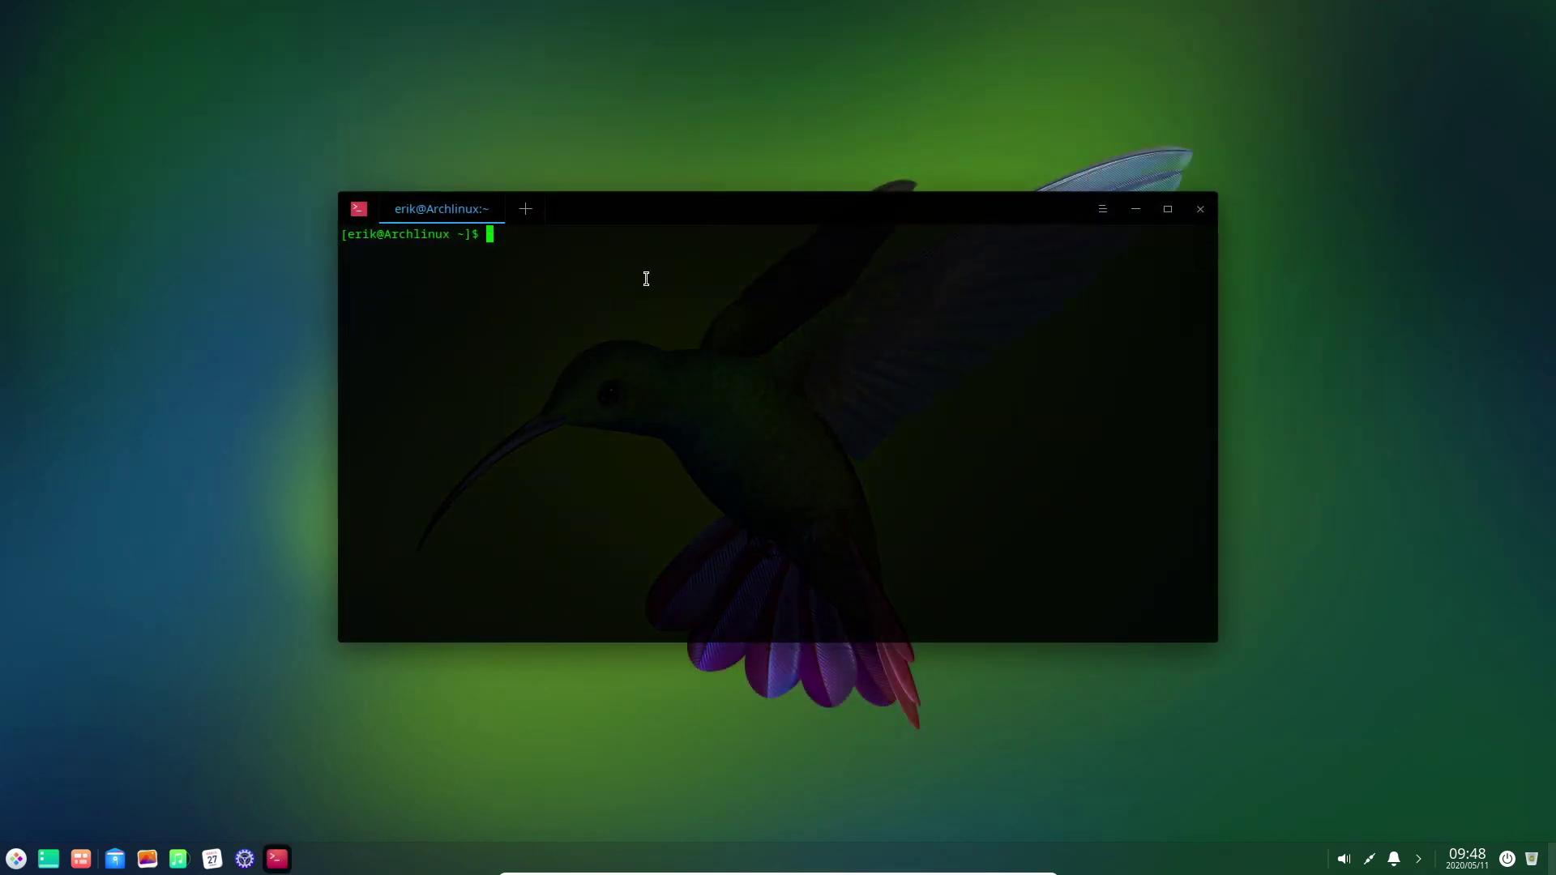
# Run 'rip' and 'sr' in the terminal, then close its window.
pyautogui.write('rip')
pyautogui.press('Return')
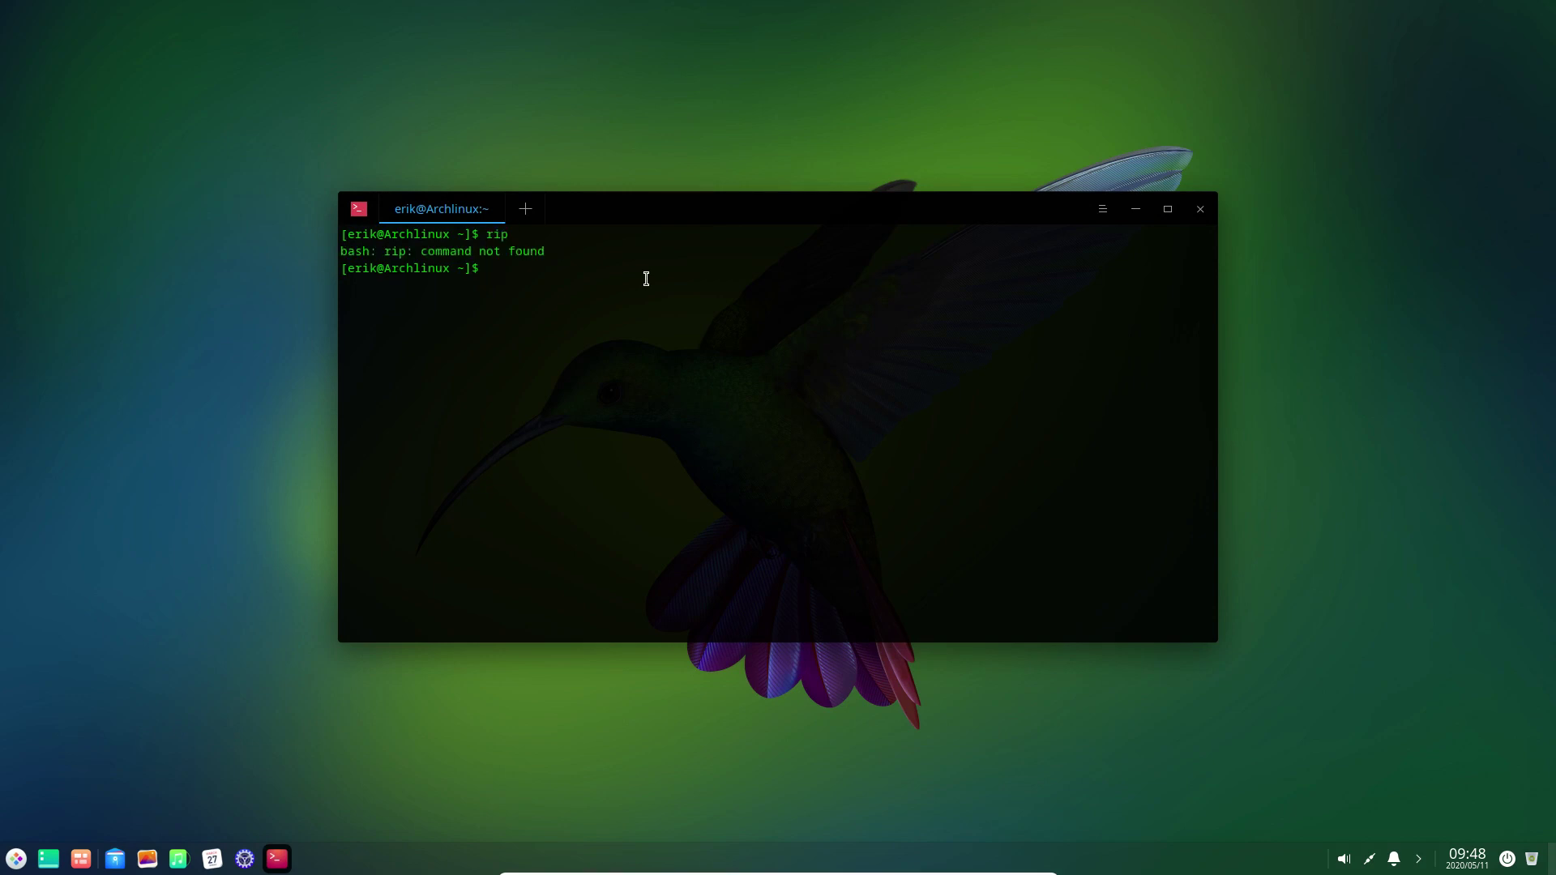
pyautogui.write('sr')
pyautogui.press('Return')
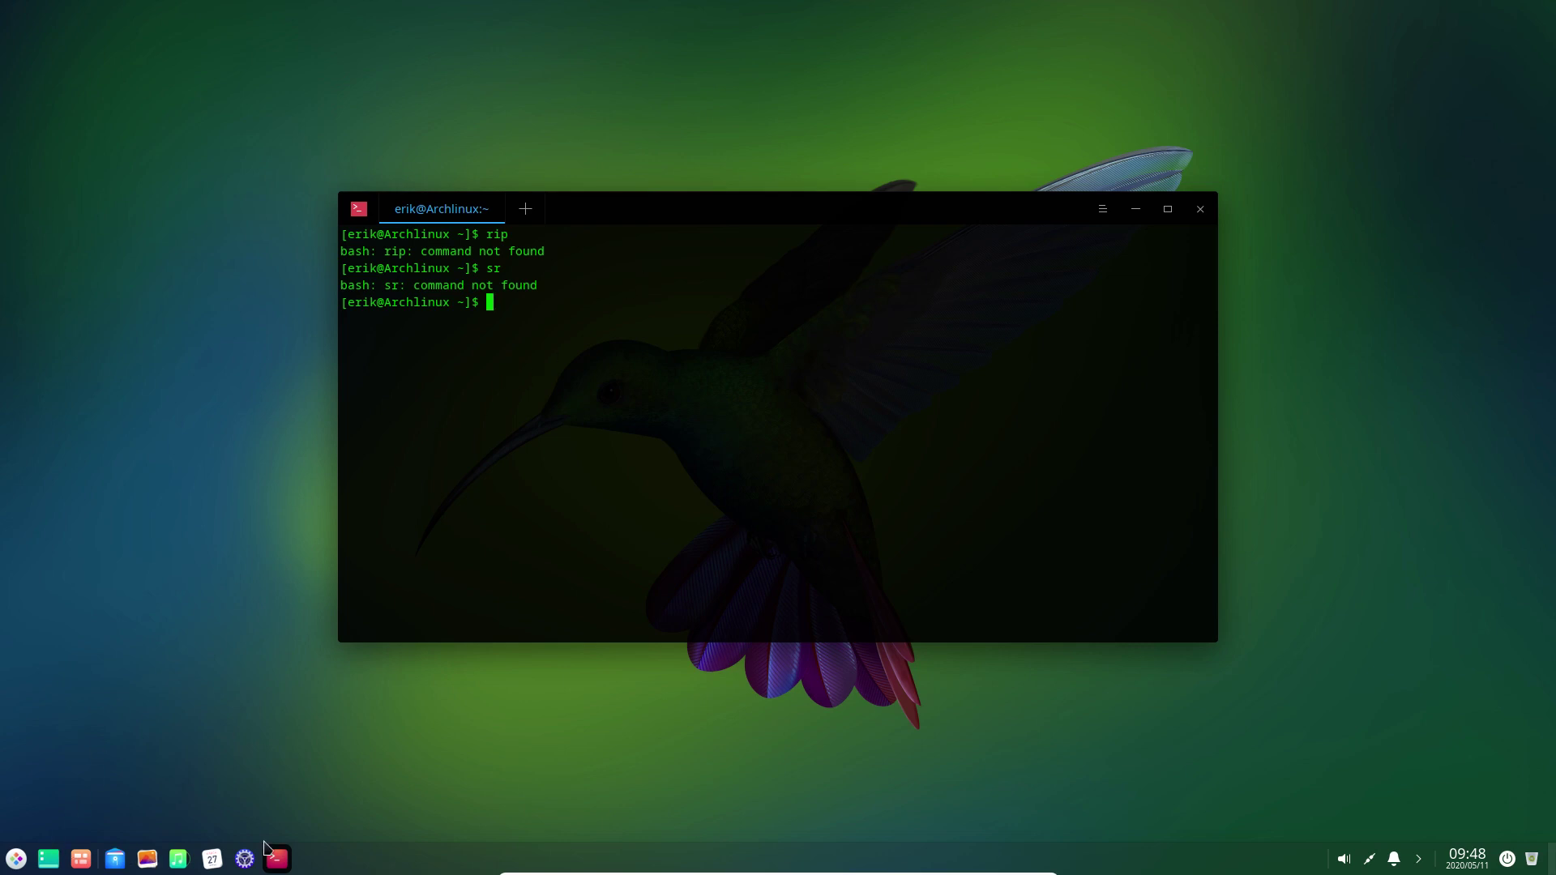
pyautogui.click(1202, 209)
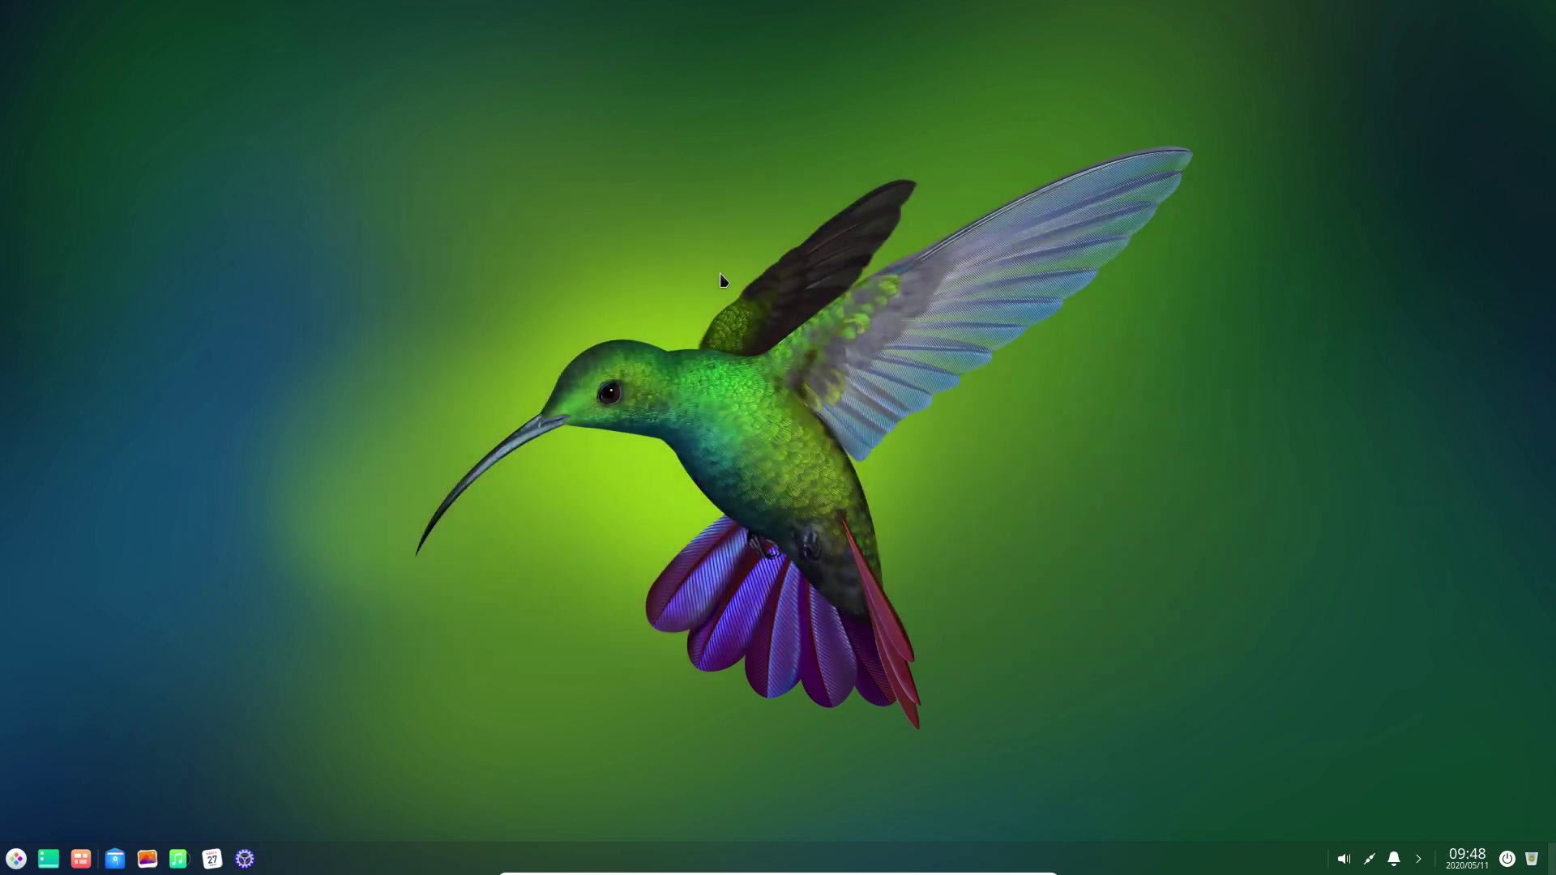
# Reboot the Arch guest from the desktop context menu so it returns to the ISO boot menu.
pyautogui.rightClick(720, 274)
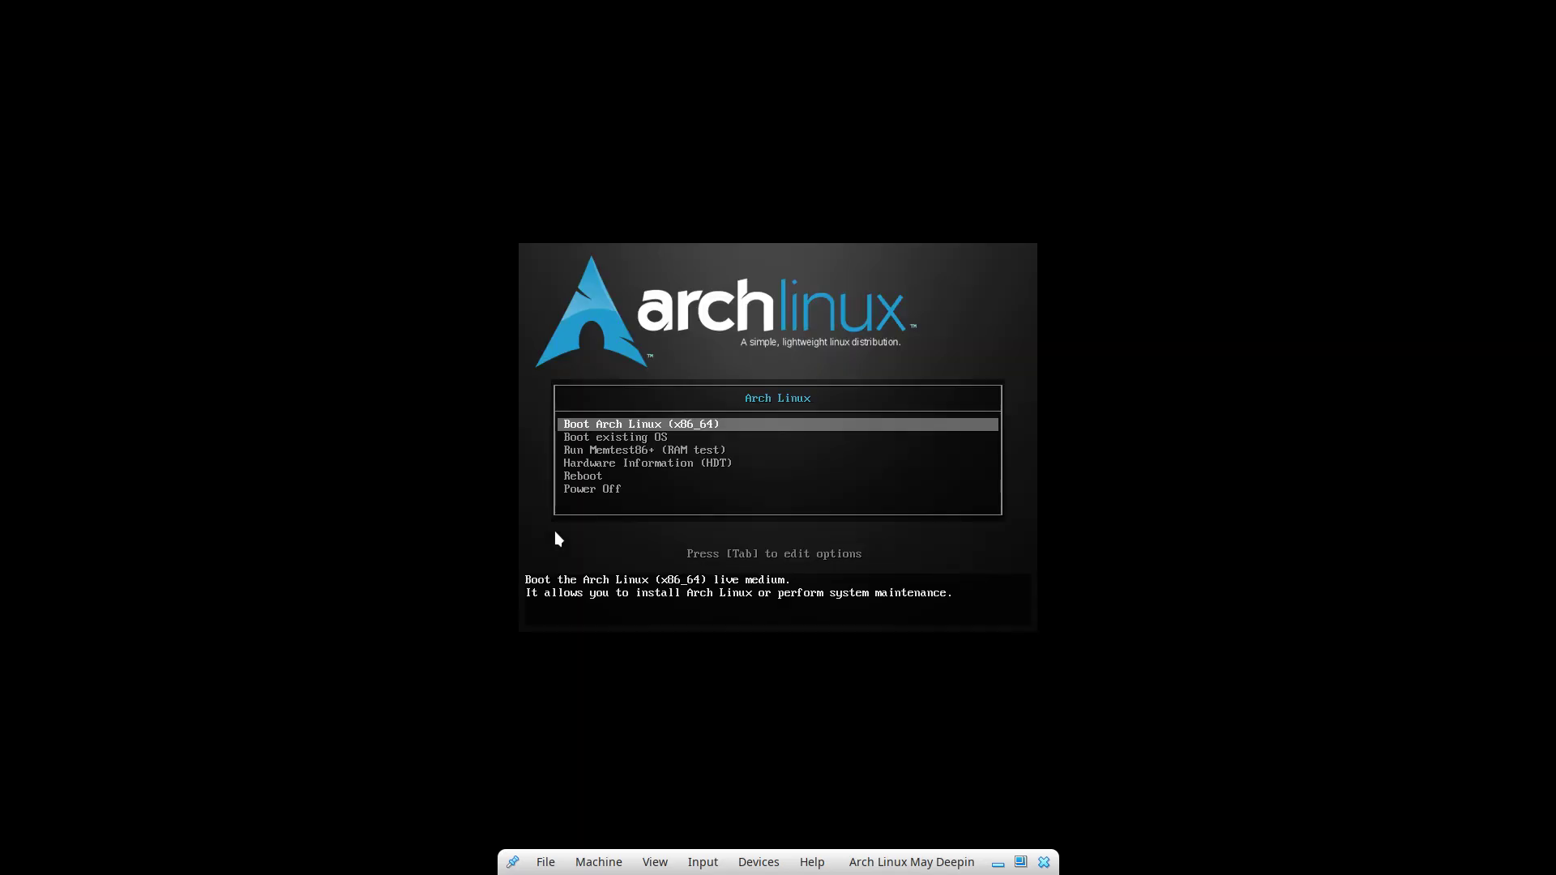
# Choose 'Boot existing OS' from the ISO menu and log in to Deepin with the account password.
pyautogui.press('Down')
pyautogui.press('Return')
pyautogui.press('Return')
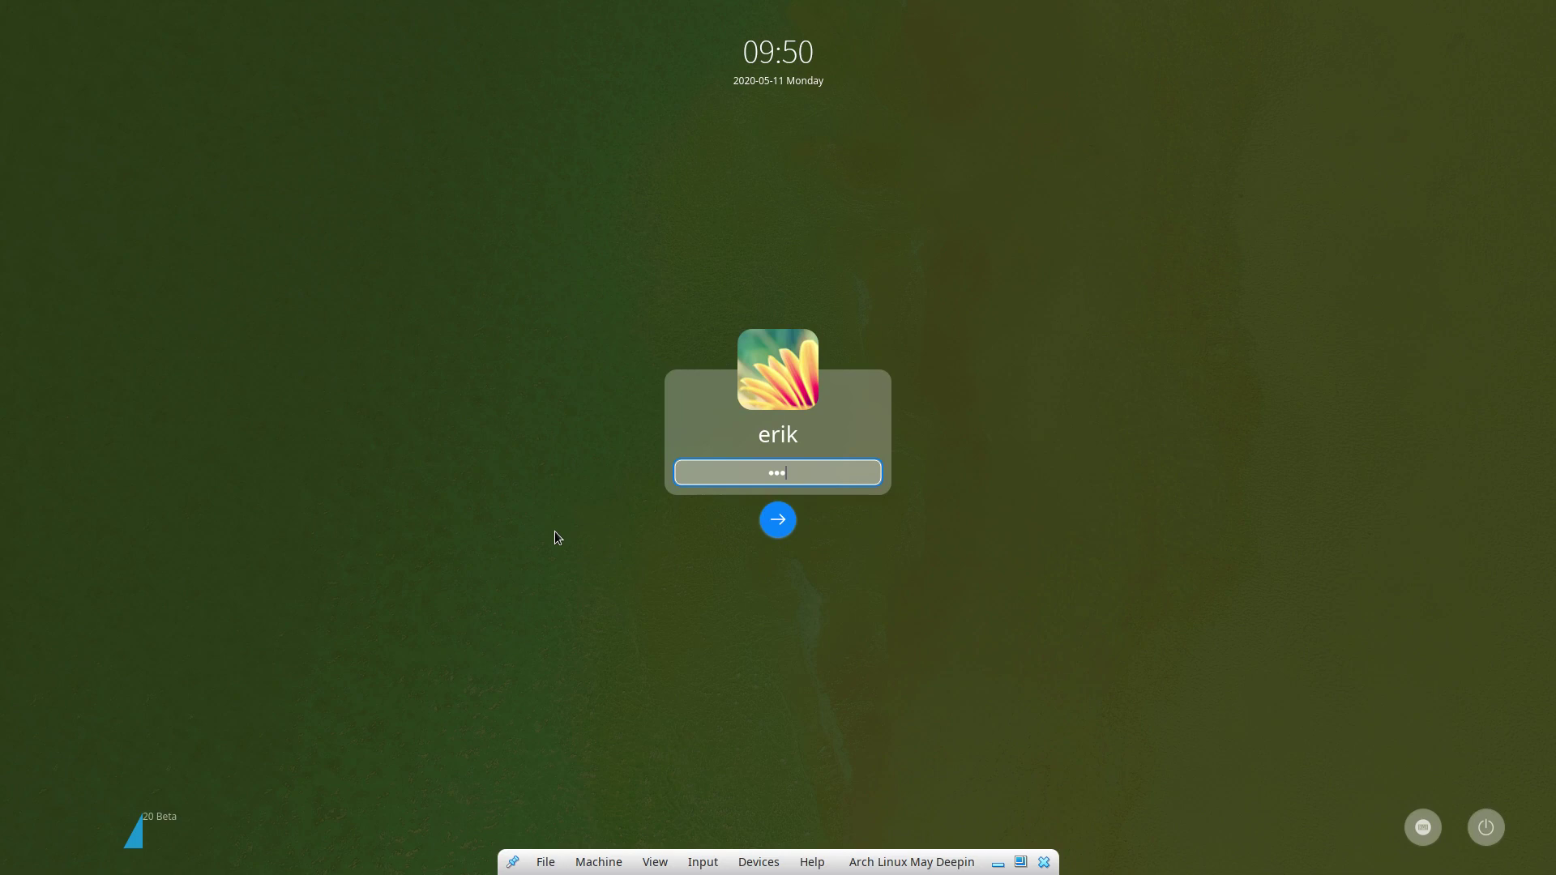
pyautogui.press('Return')
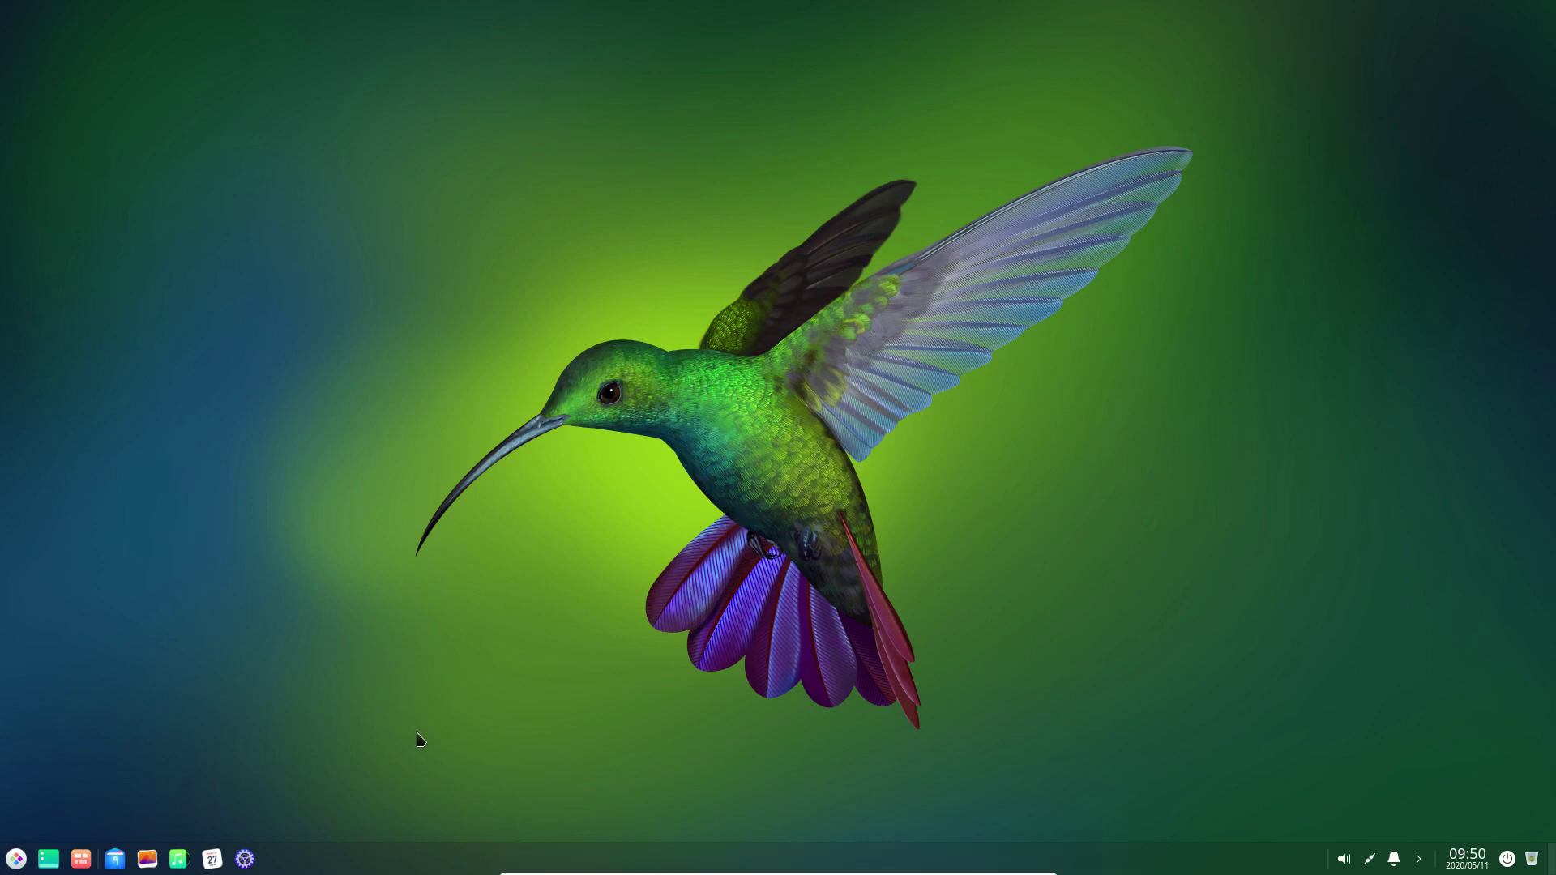
# Dismiss the desktop menu and launch Terminal by searching 'ter' in the launcher.
pyautogui.rightClick(706, 427)
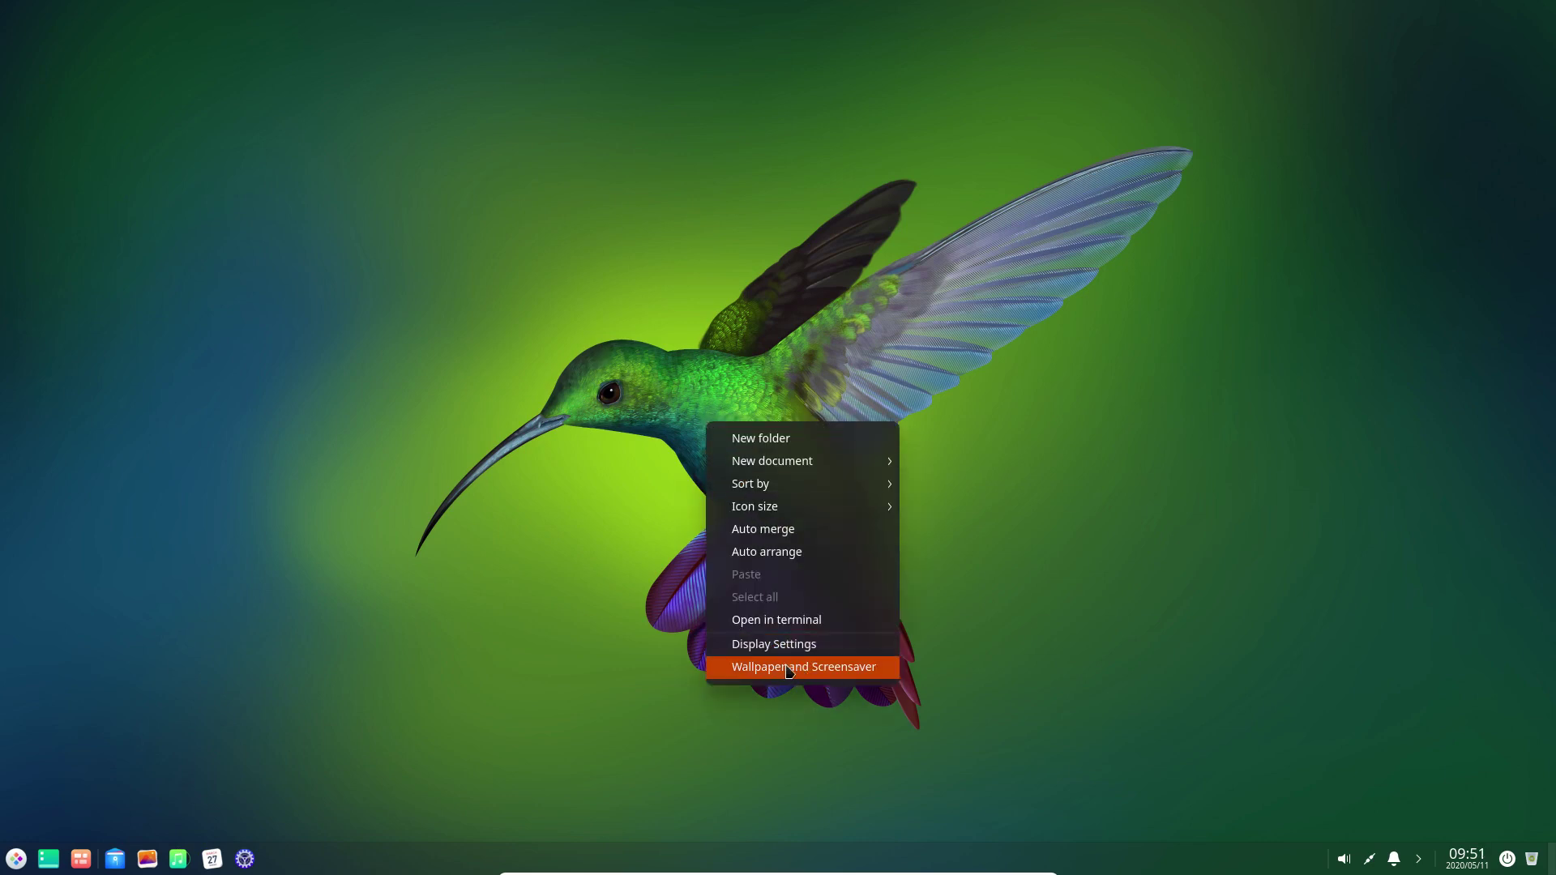
pyautogui.click(643, 630)
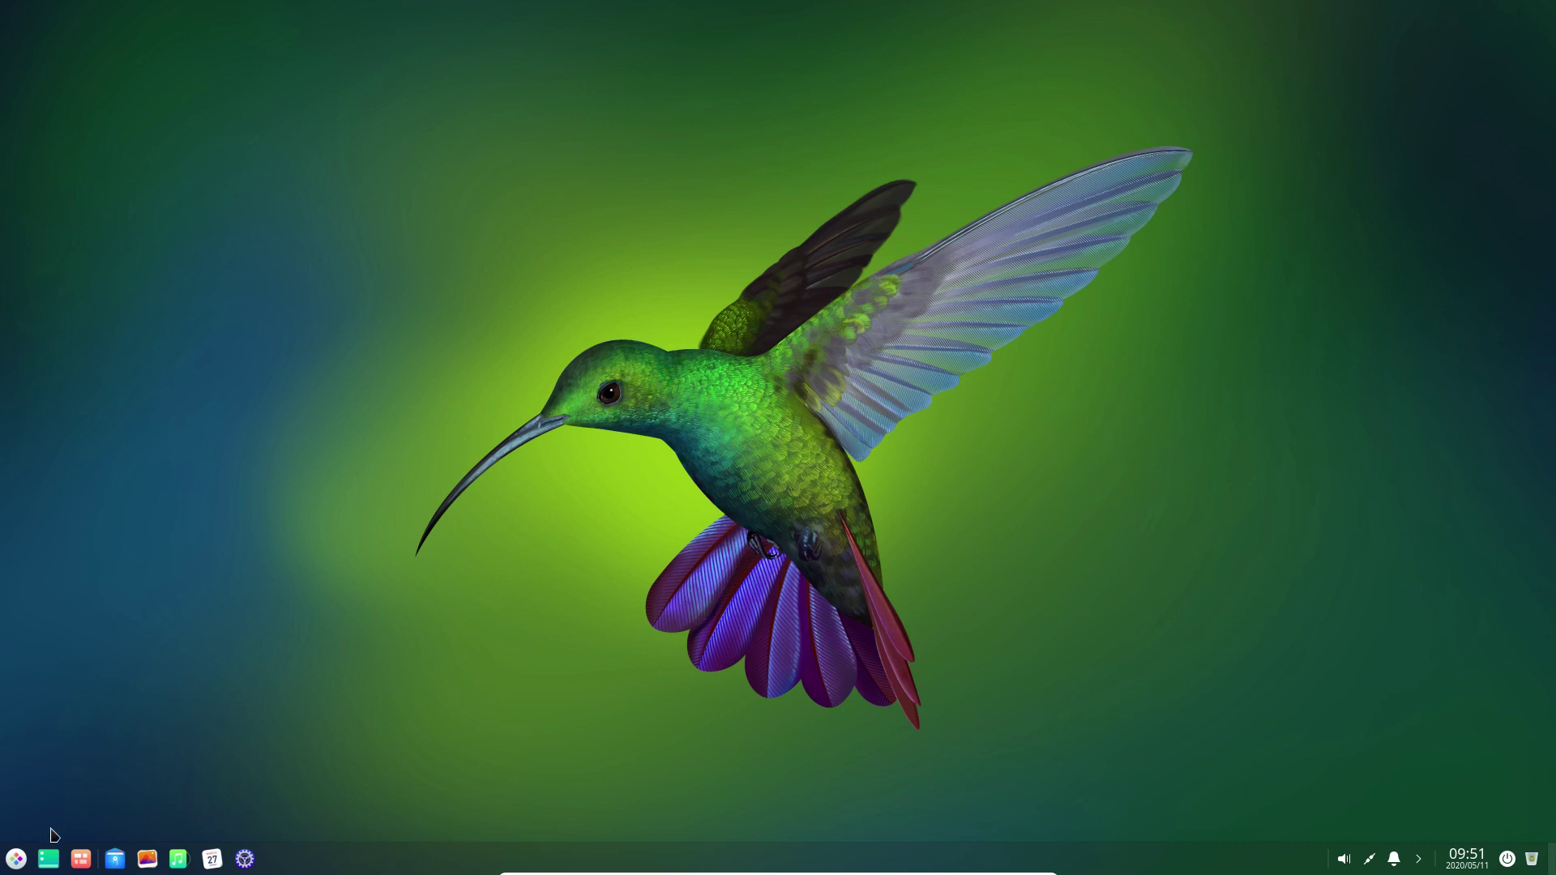
pyautogui.click(15, 859)
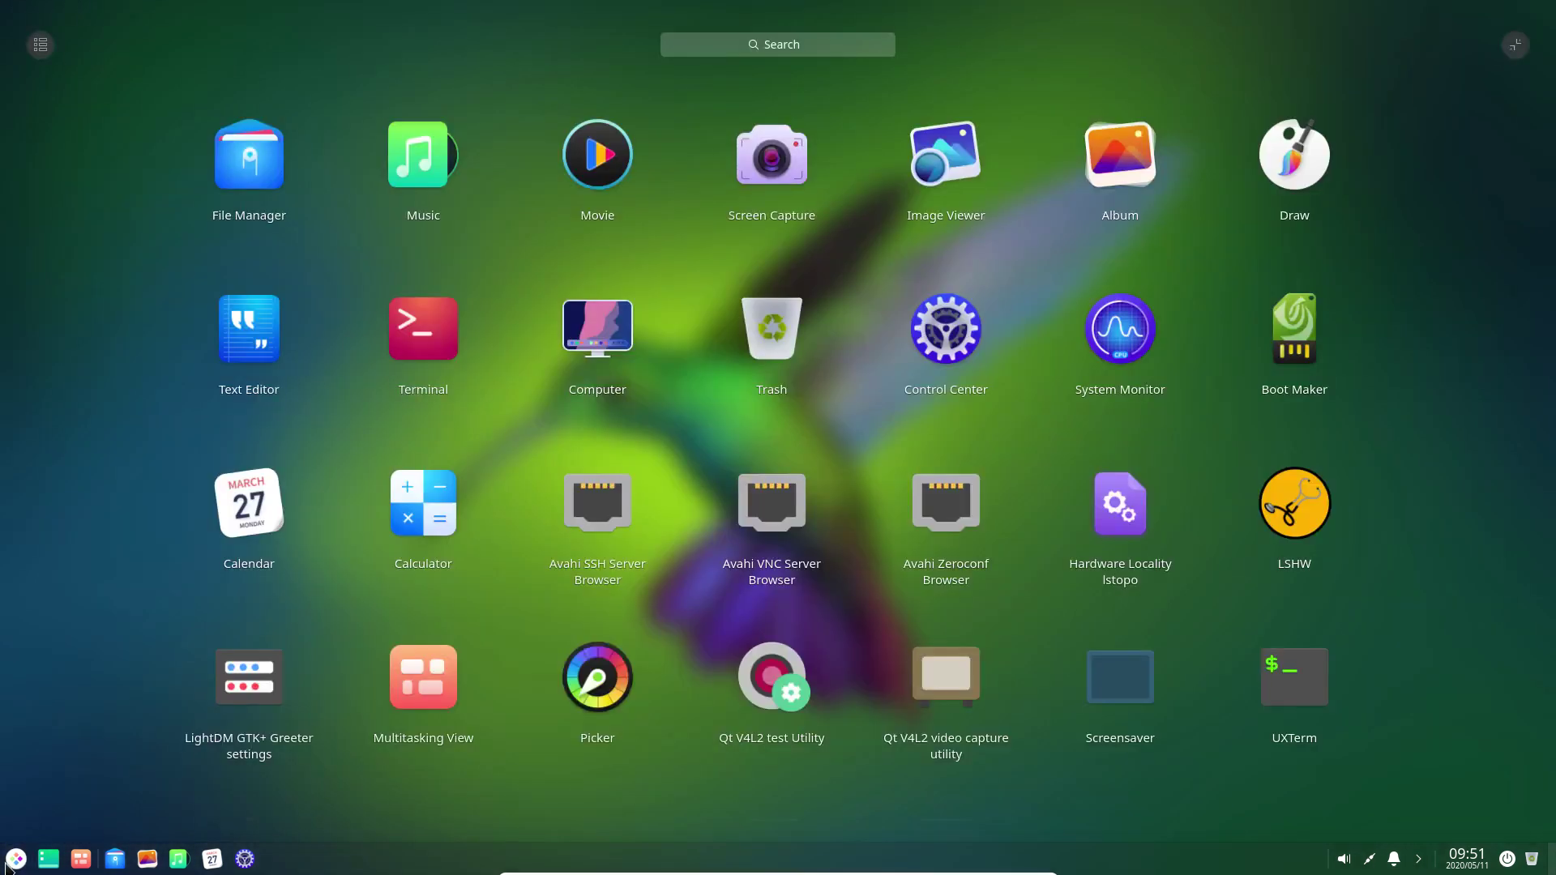
pyautogui.write('ter')
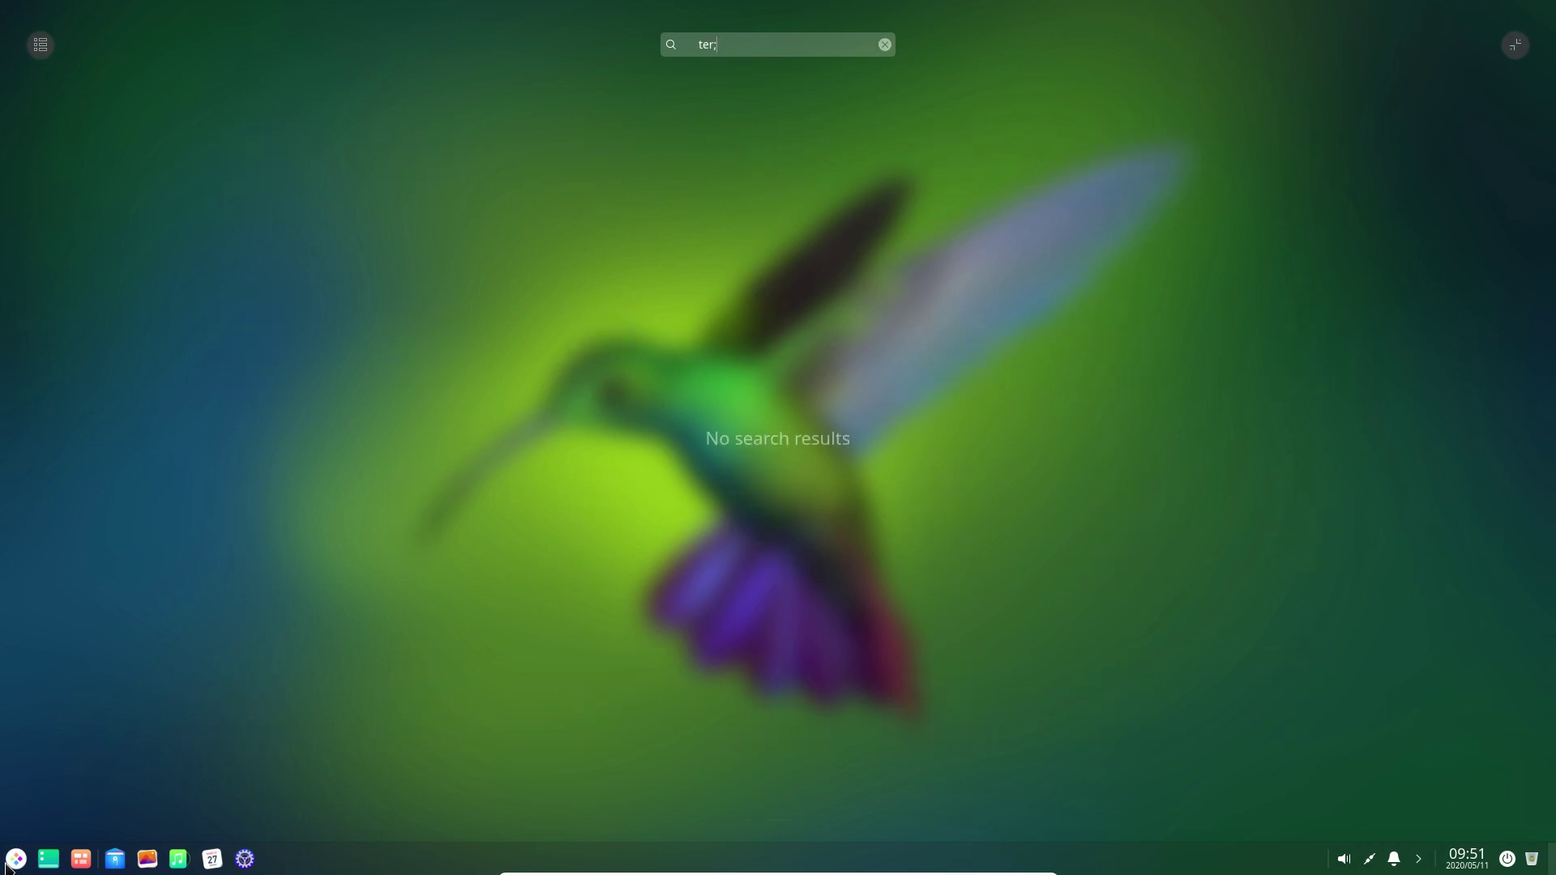
pyautogui.press('Return')
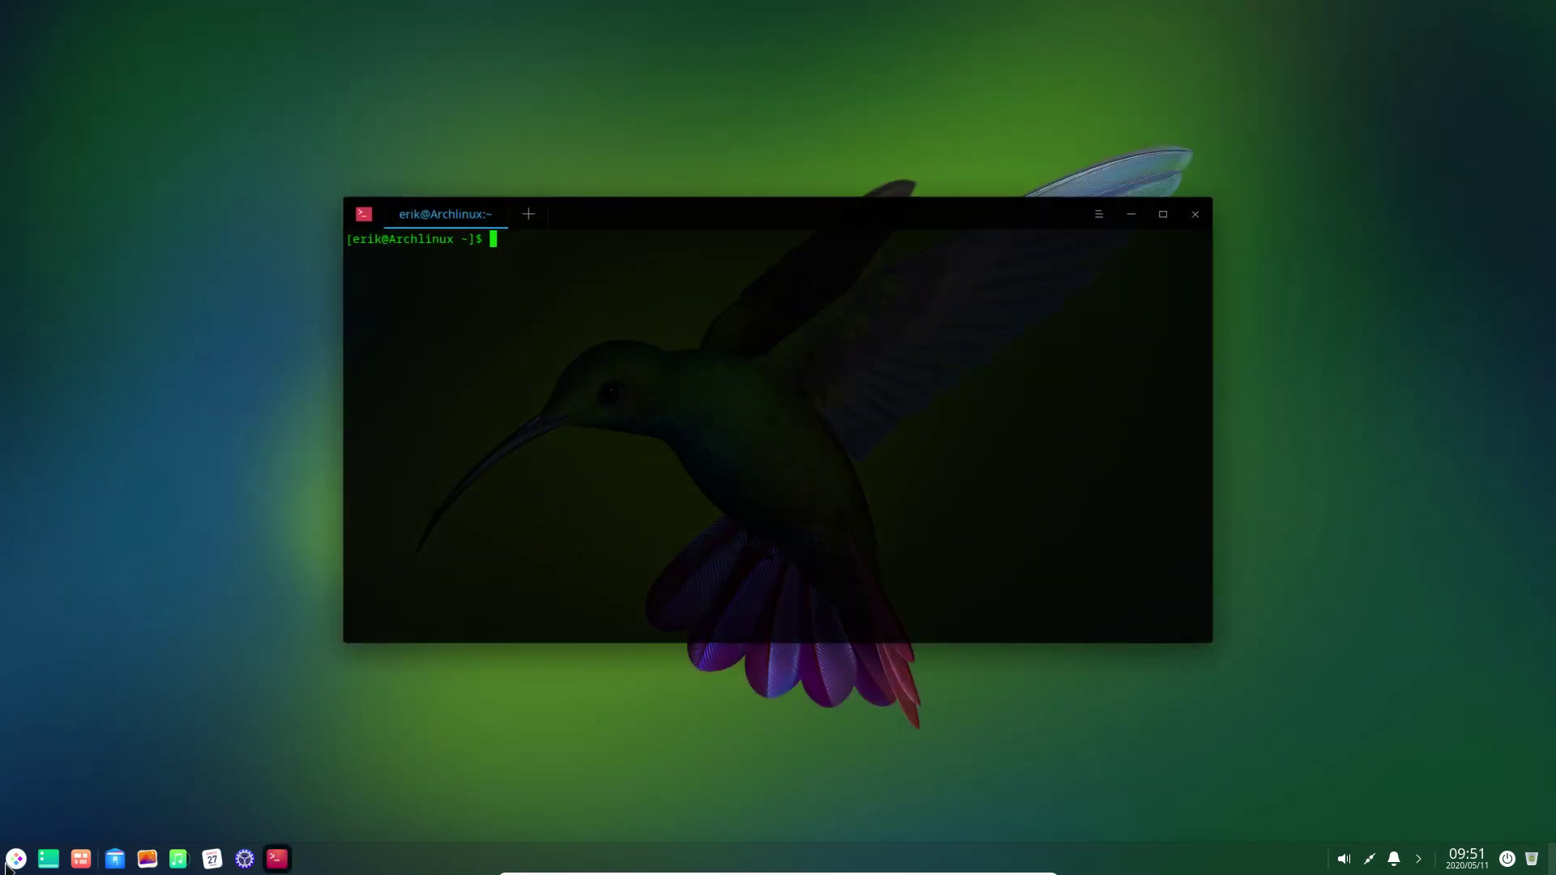
# Install Variety with 'sudo pacman -S variety', entering the password and confirming the install.
pyautogui.write('sudo pacman')
pyautogui.press('BackSpace')
pyautogui.press('BackSpace')
pyautogui.press('BackSpace')
pyautogui.press('BackSpace')
pyautogui.press('BackSpace')
pyautogui.press('BackSpace')
pyautogui.press('BackSpace')
pyautogui.press('BackSpace')
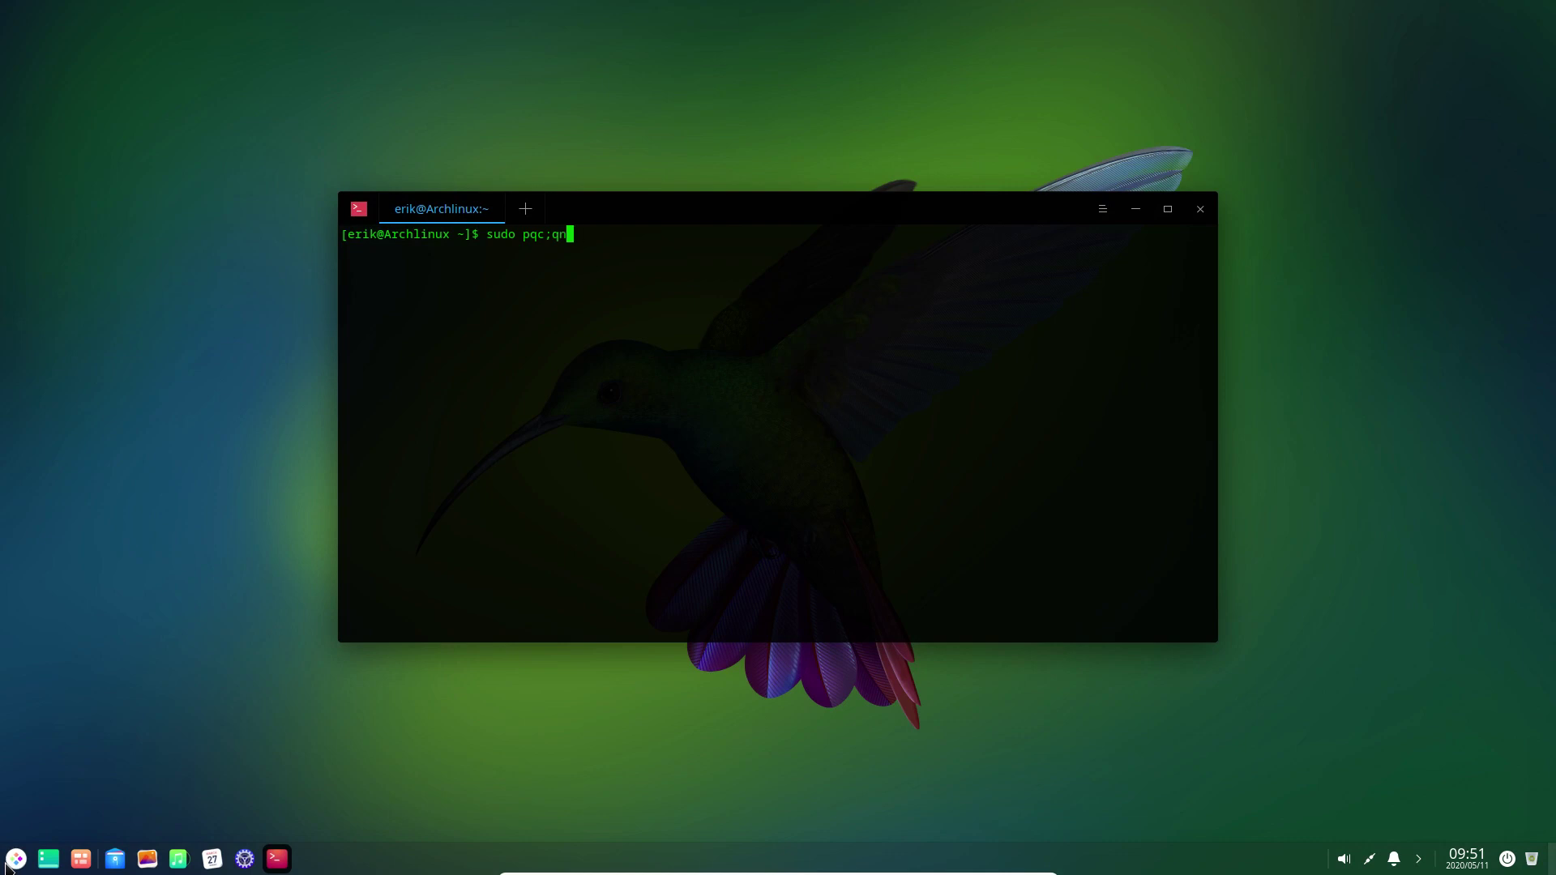
pyautogui.write('pac;')
pyautogui.press('BackSpace')
pyautogui.write('man -S variety')
pyautogui.press('Return')
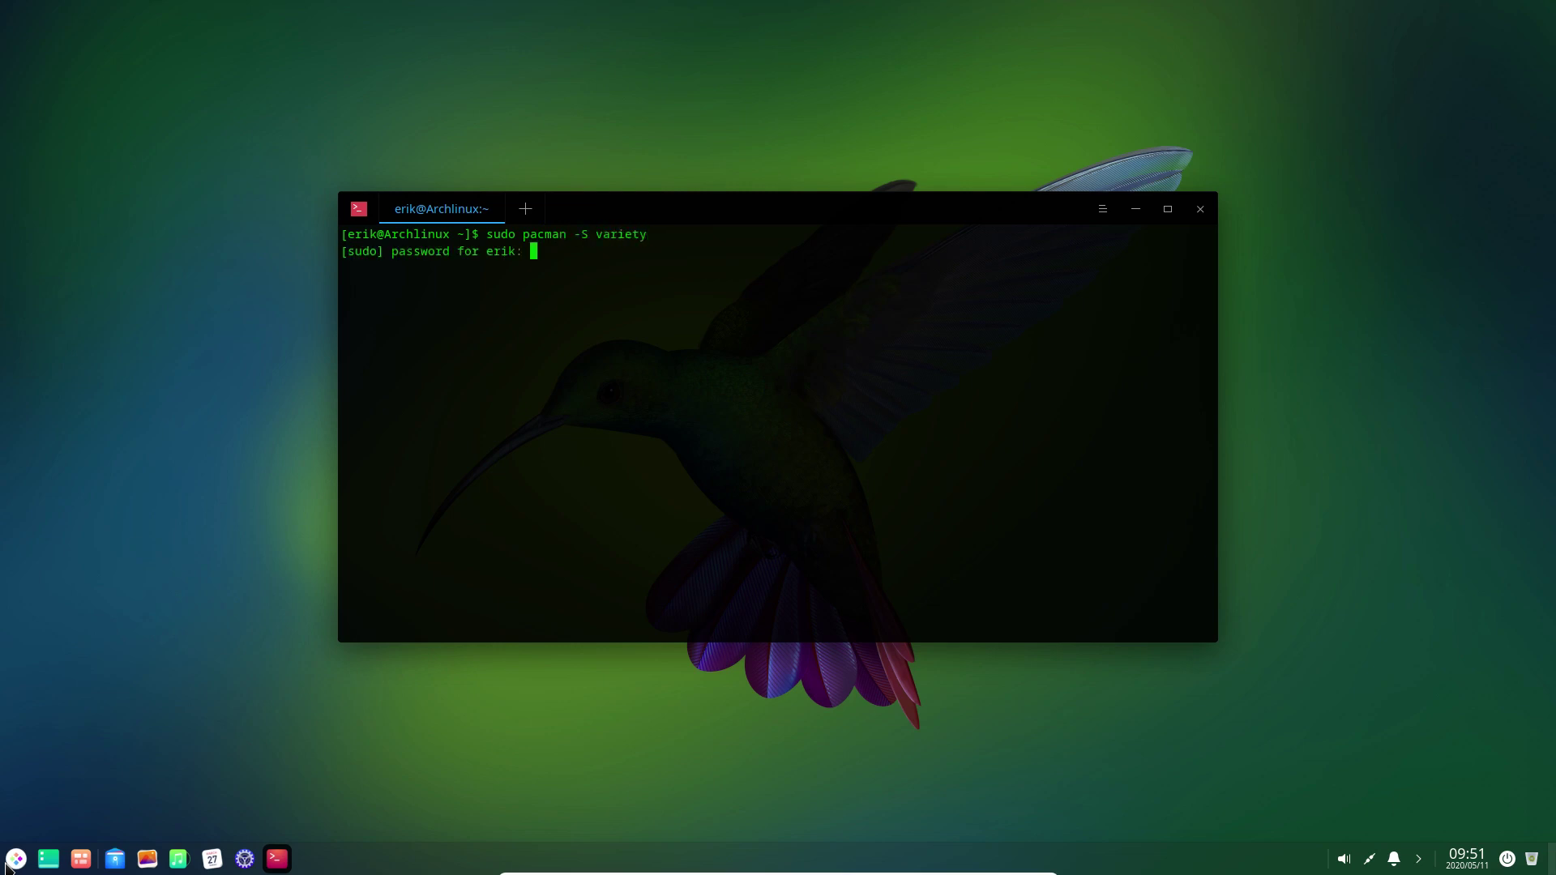
pyautogui.press('Return')
pyautogui.press('Return')
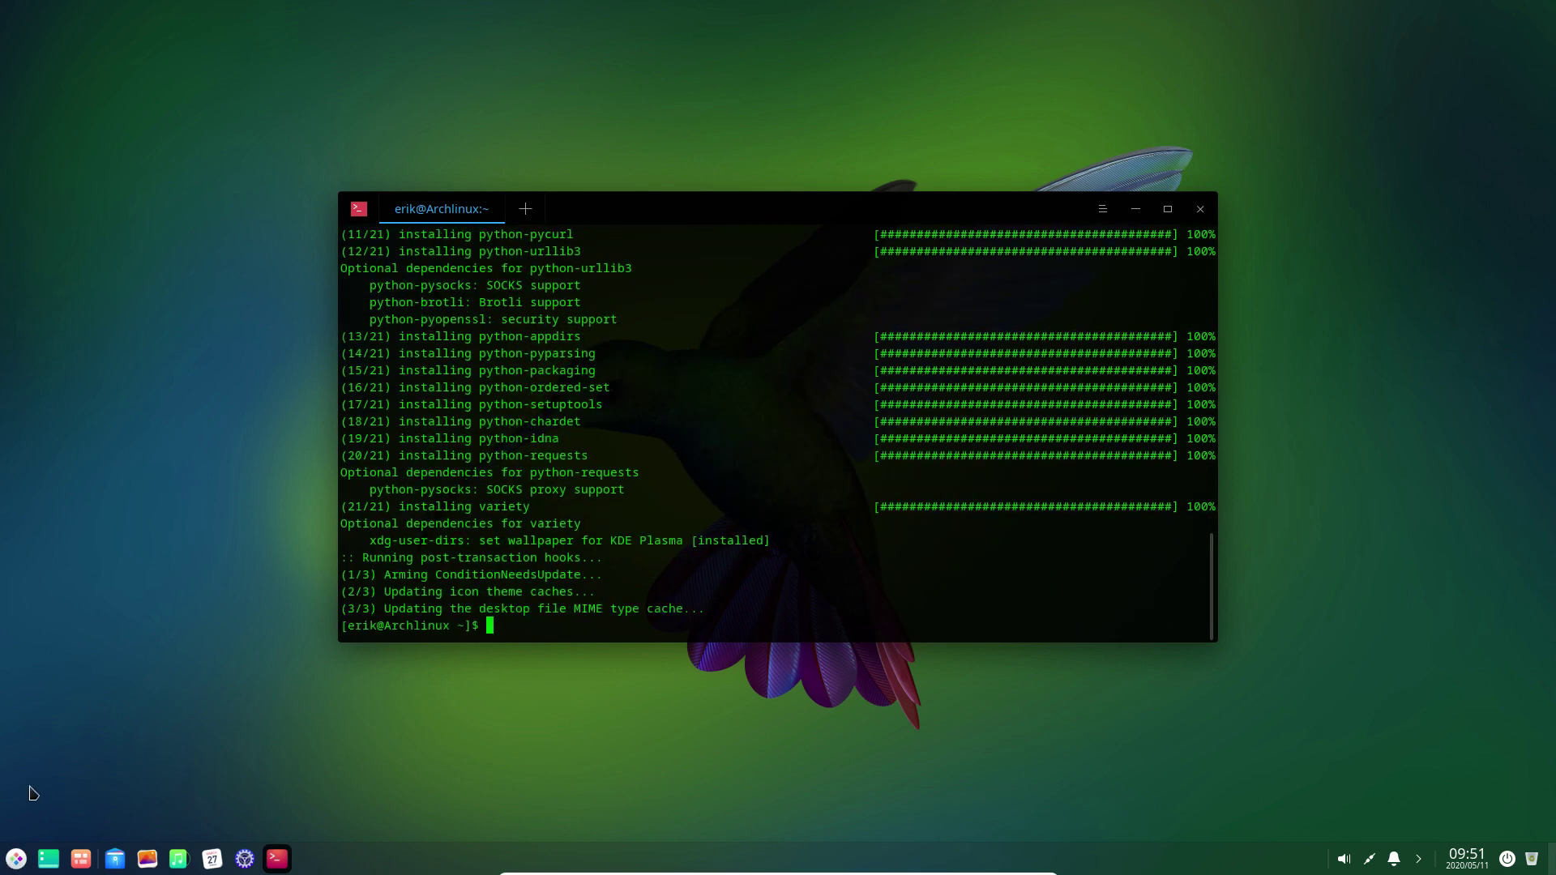
# Find Variety by searching 'var' in the launcher and start it.
pyautogui.click(12, 865)
pyautogui.write('vqr')
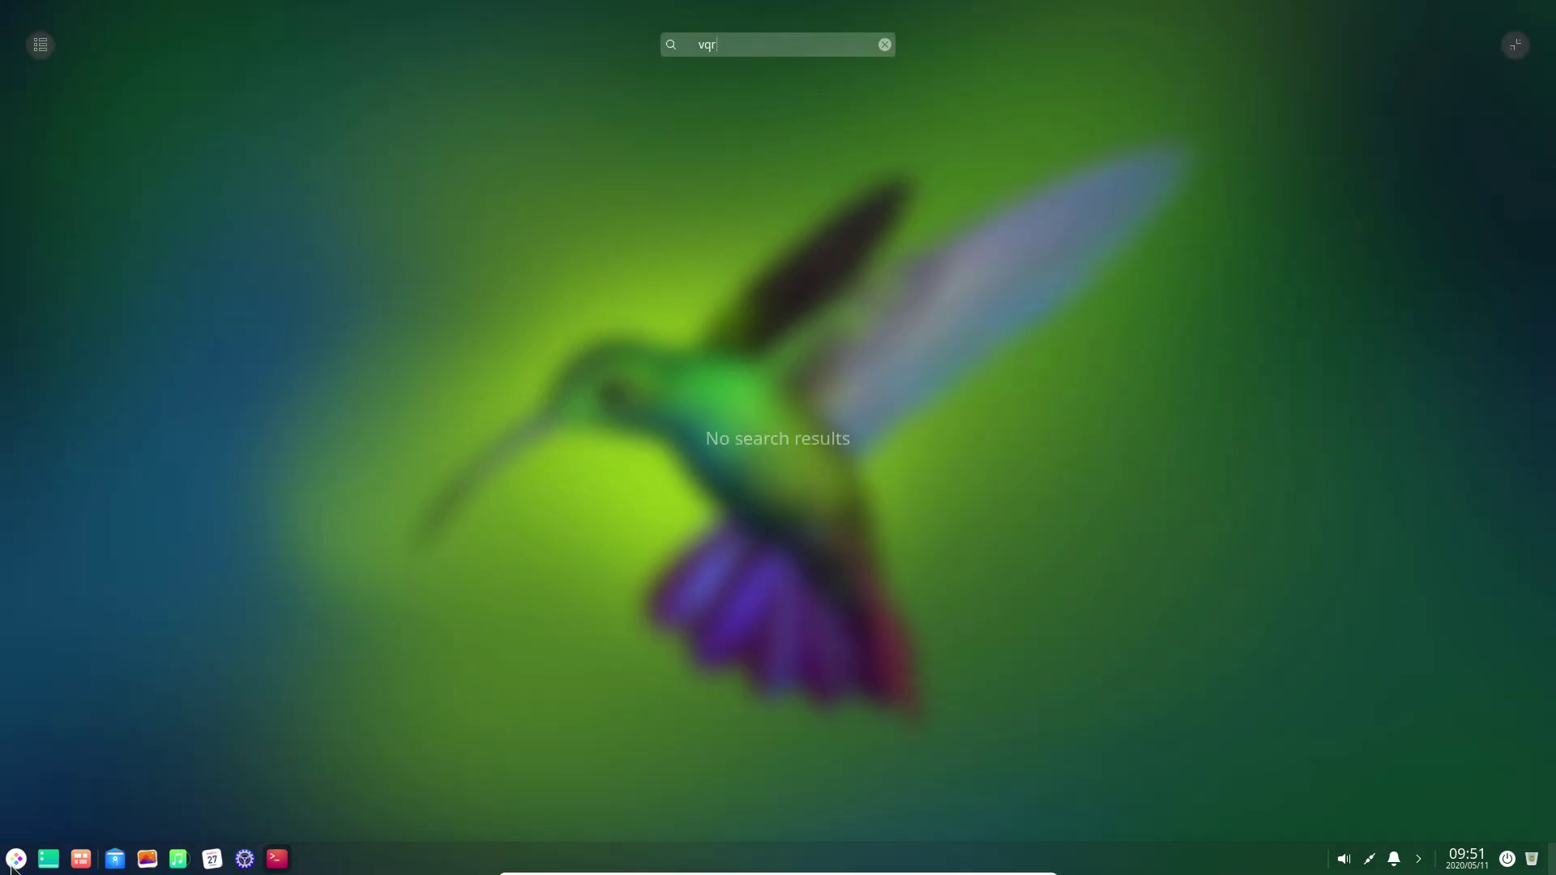
pyautogui.press('BackSpace')
pyautogui.press('BackSpace')
pyautogui.press('BackSpace')
pyautogui.write('ar')
pyautogui.click(12, 866)
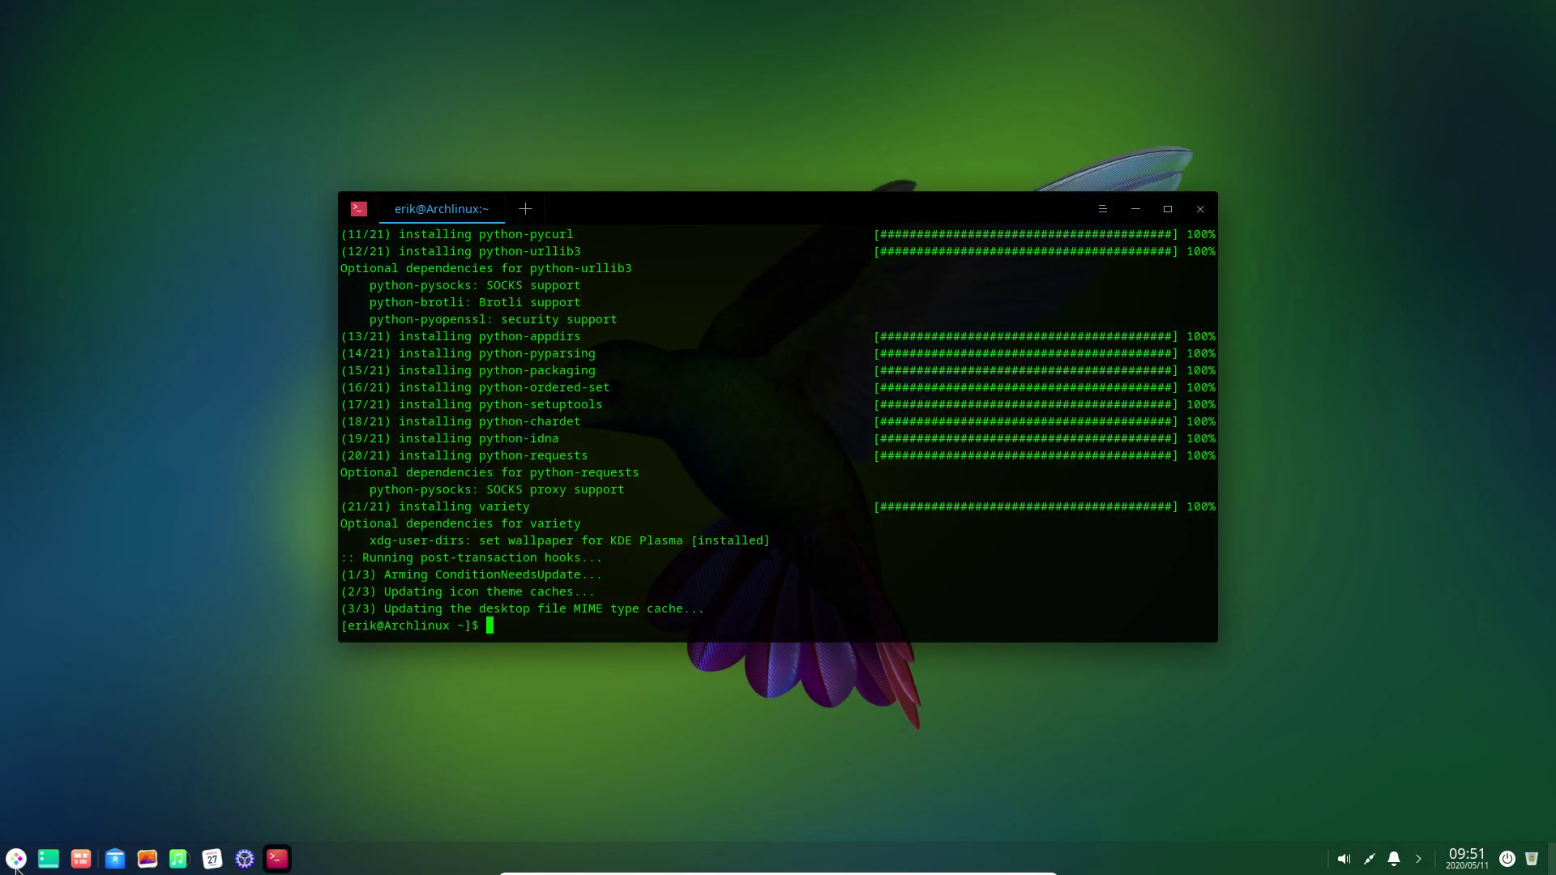
pyautogui.click(14, 862)
pyautogui.write('vqr')
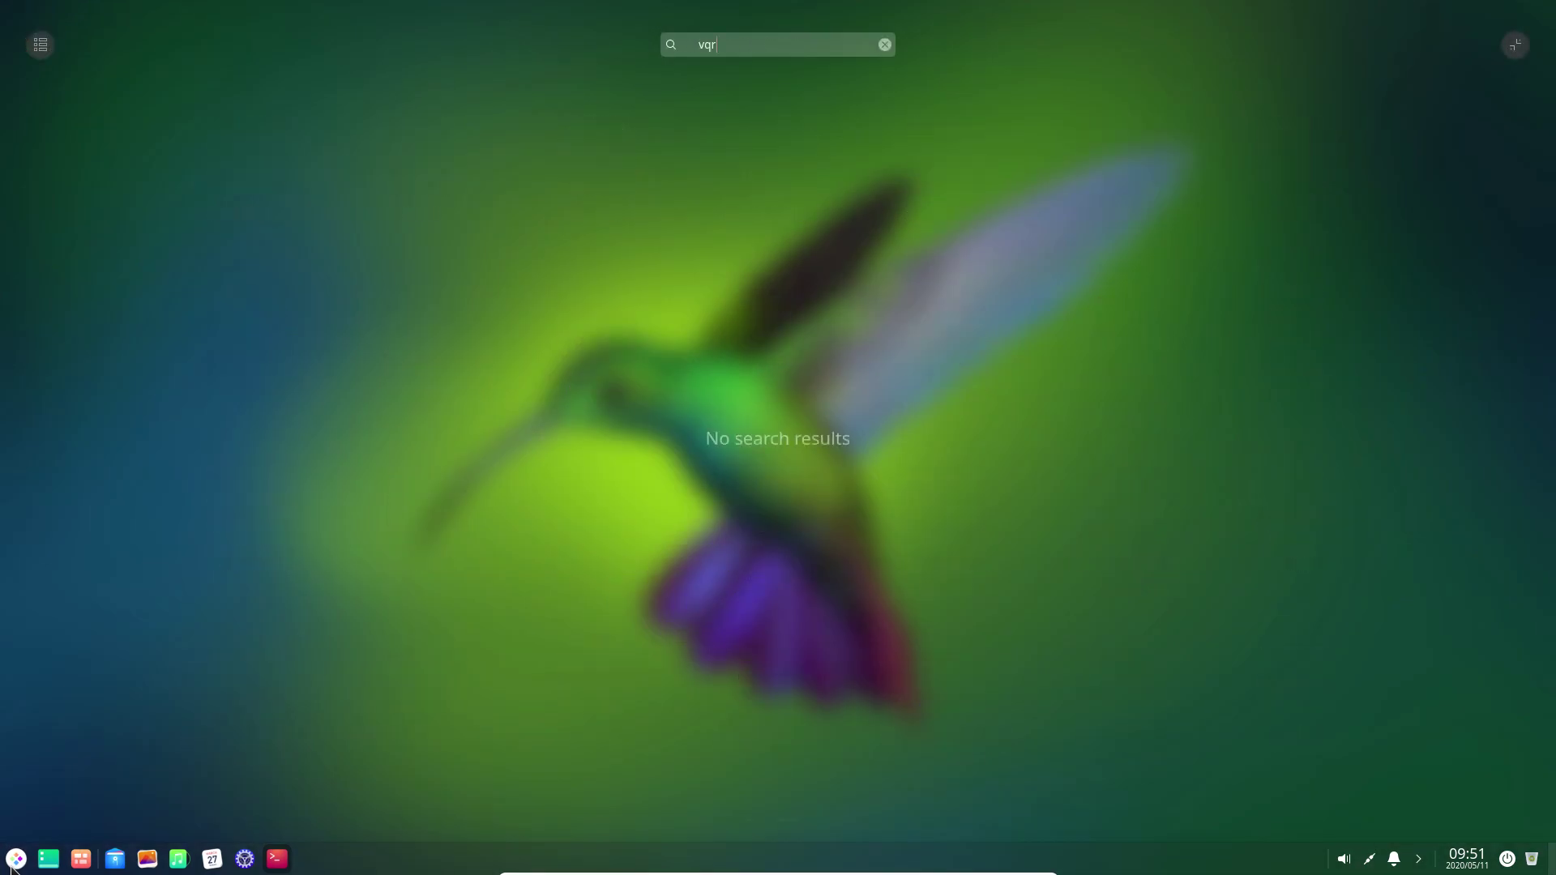
pyautogui.press('BackSpace')
pyautogui.write('ar')
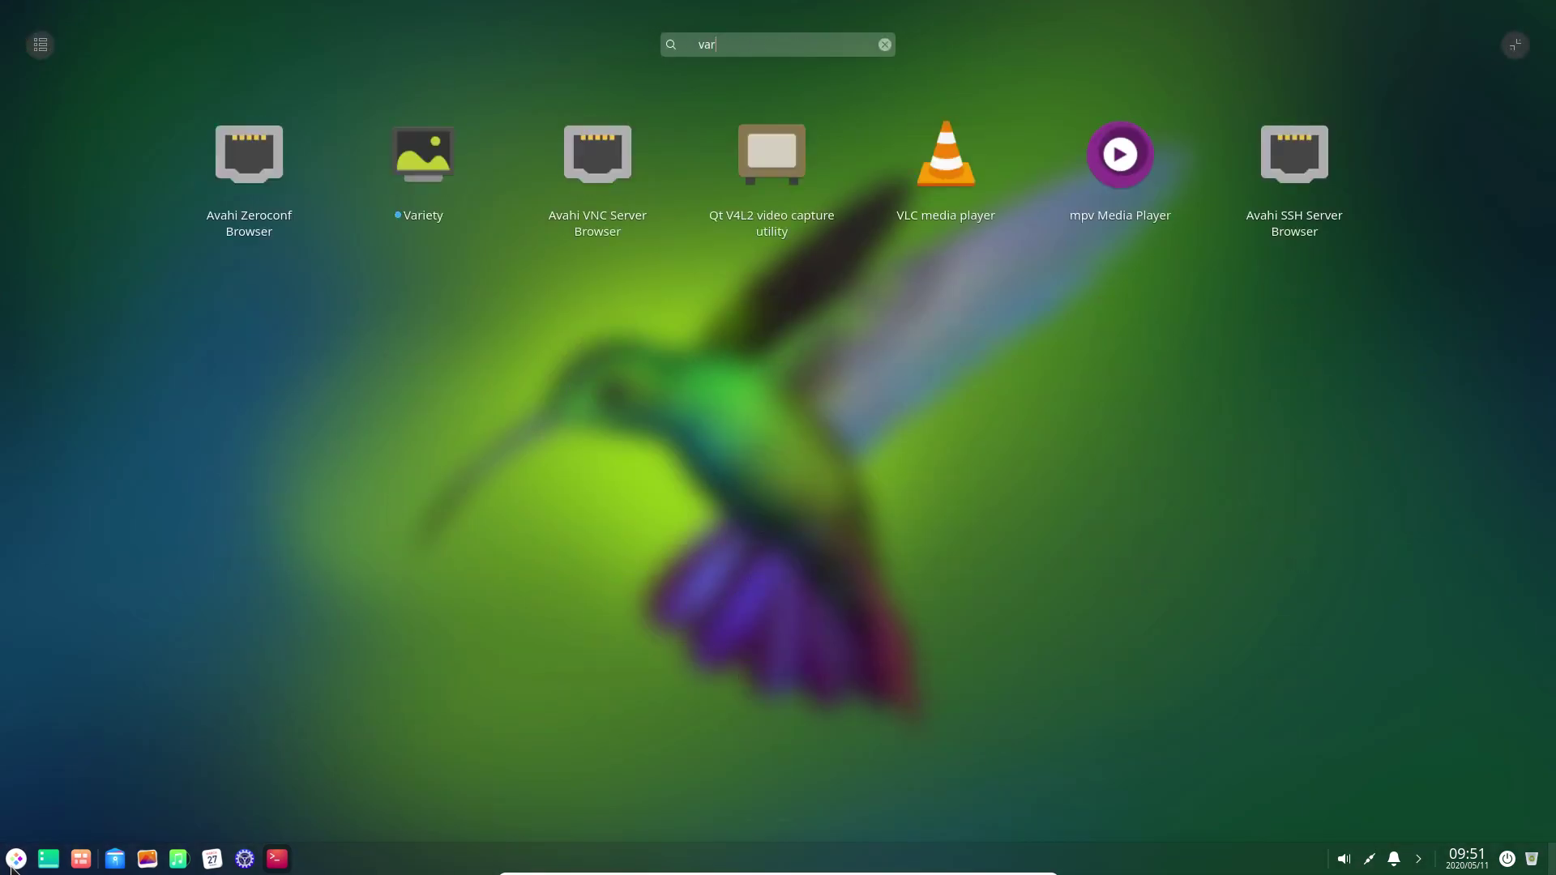
pyautogui.click(424, 162)
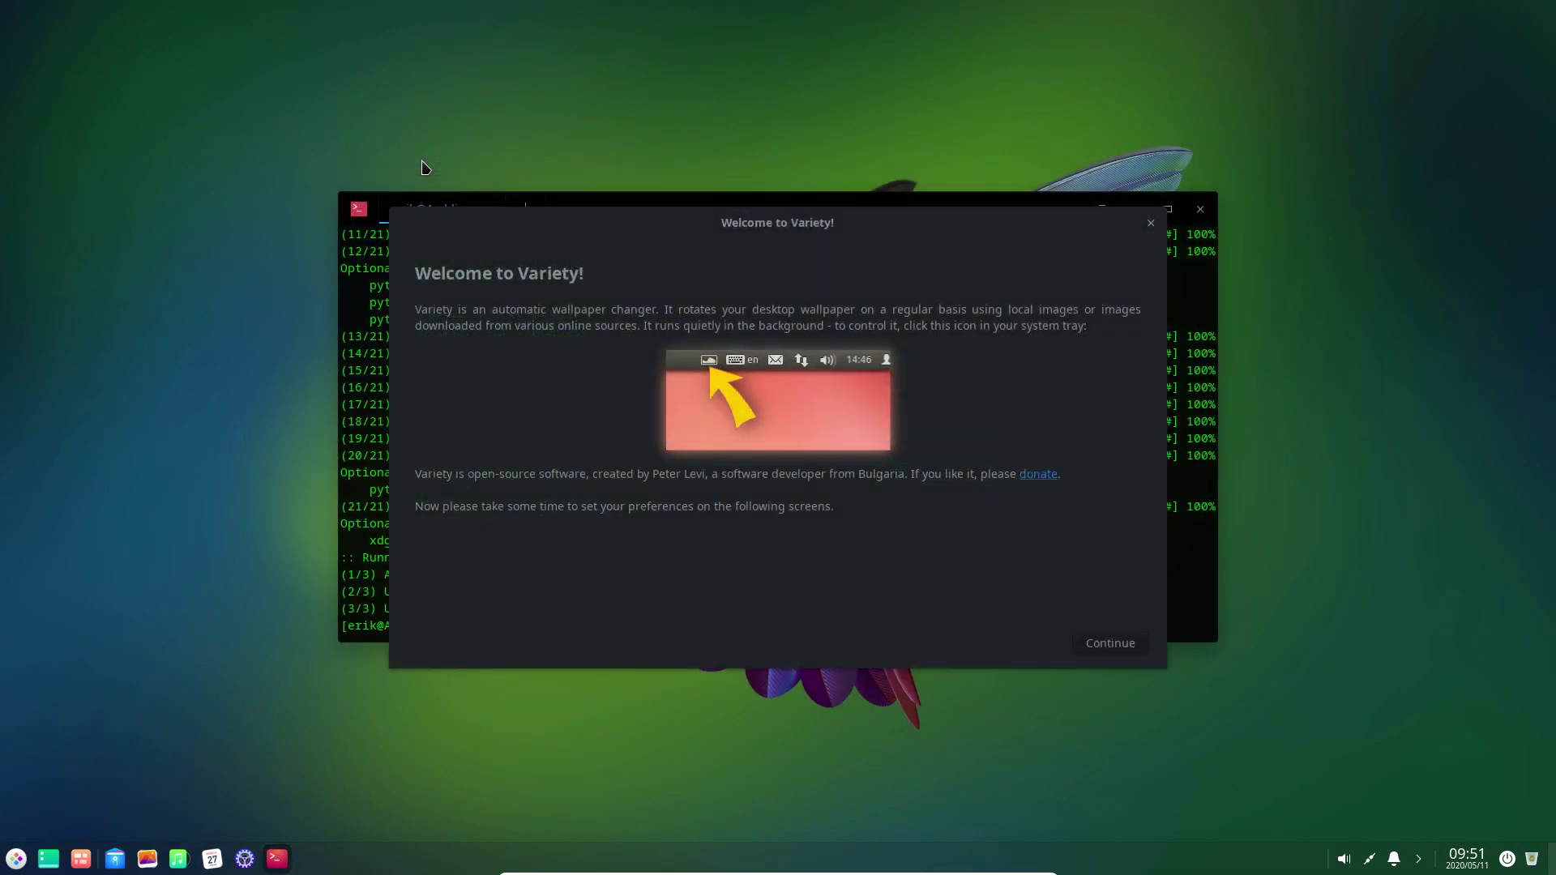
# Continue past Variety's welcome, accept the privacy notice, and close its preferences window.
pyautogui.click(1109, 643)
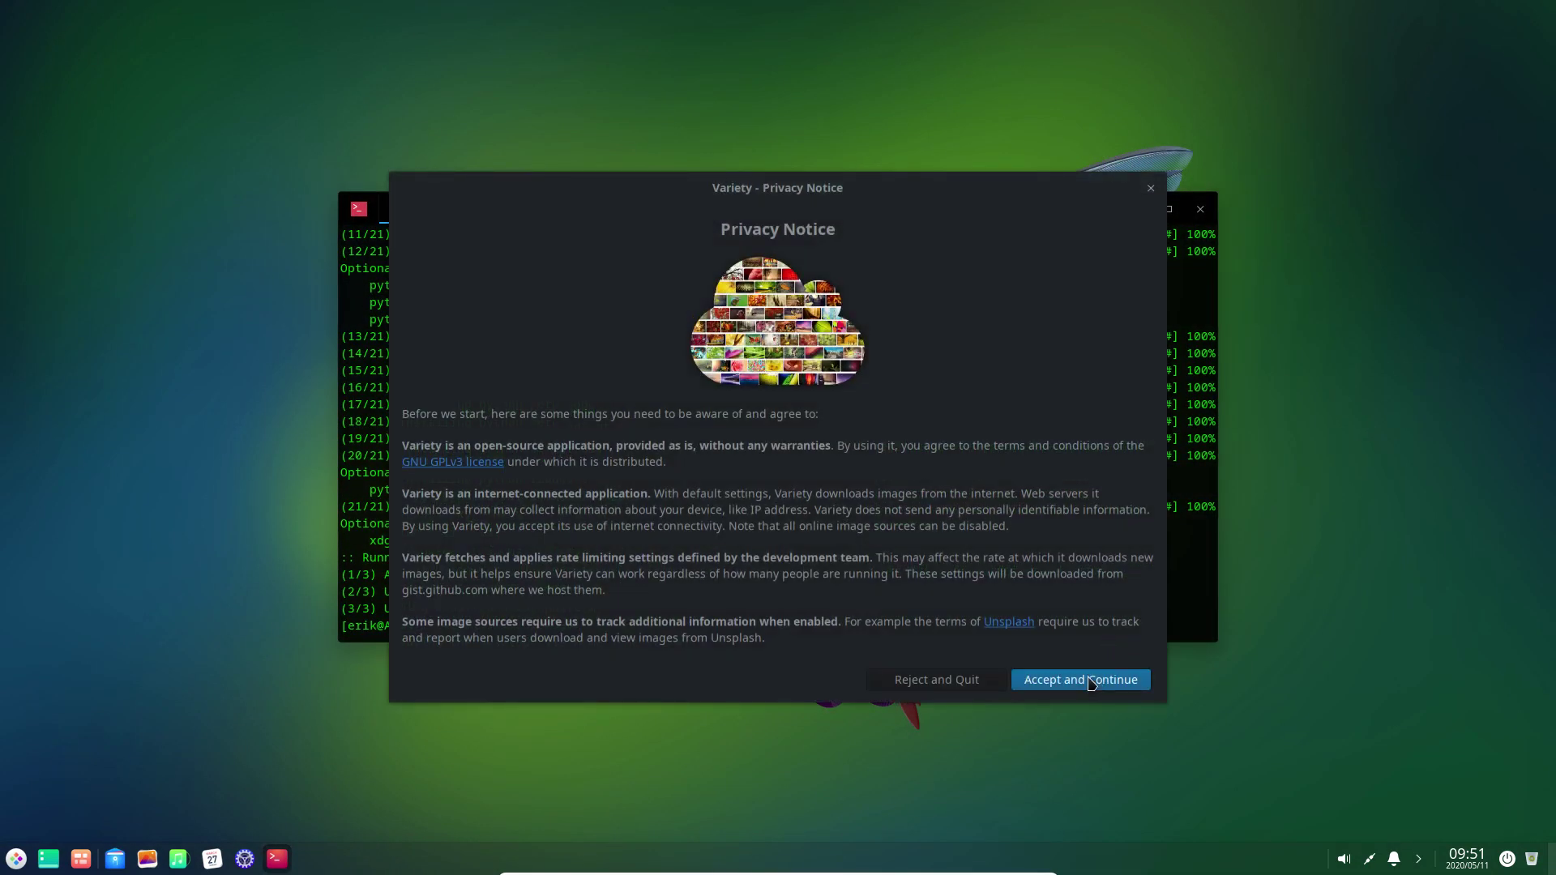
pyautogui.click(1094, 678)
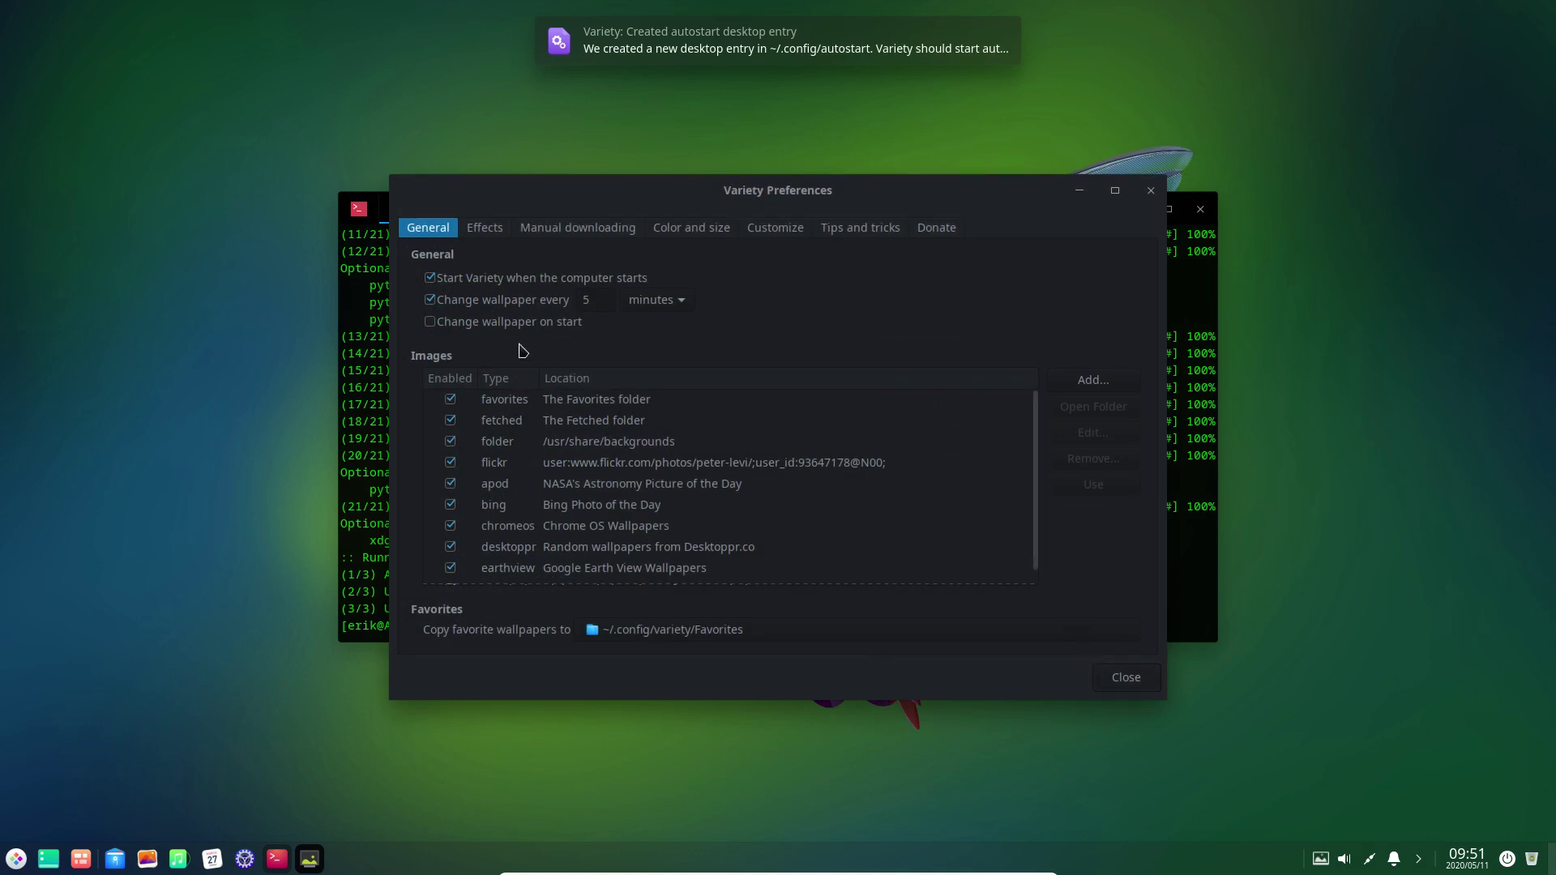
pyautogui.click(1124, 677)
# Close the terminal, pick Next twice from Variety's tray menu, and open the app launcher.
pyautogui.click(1201, 217)
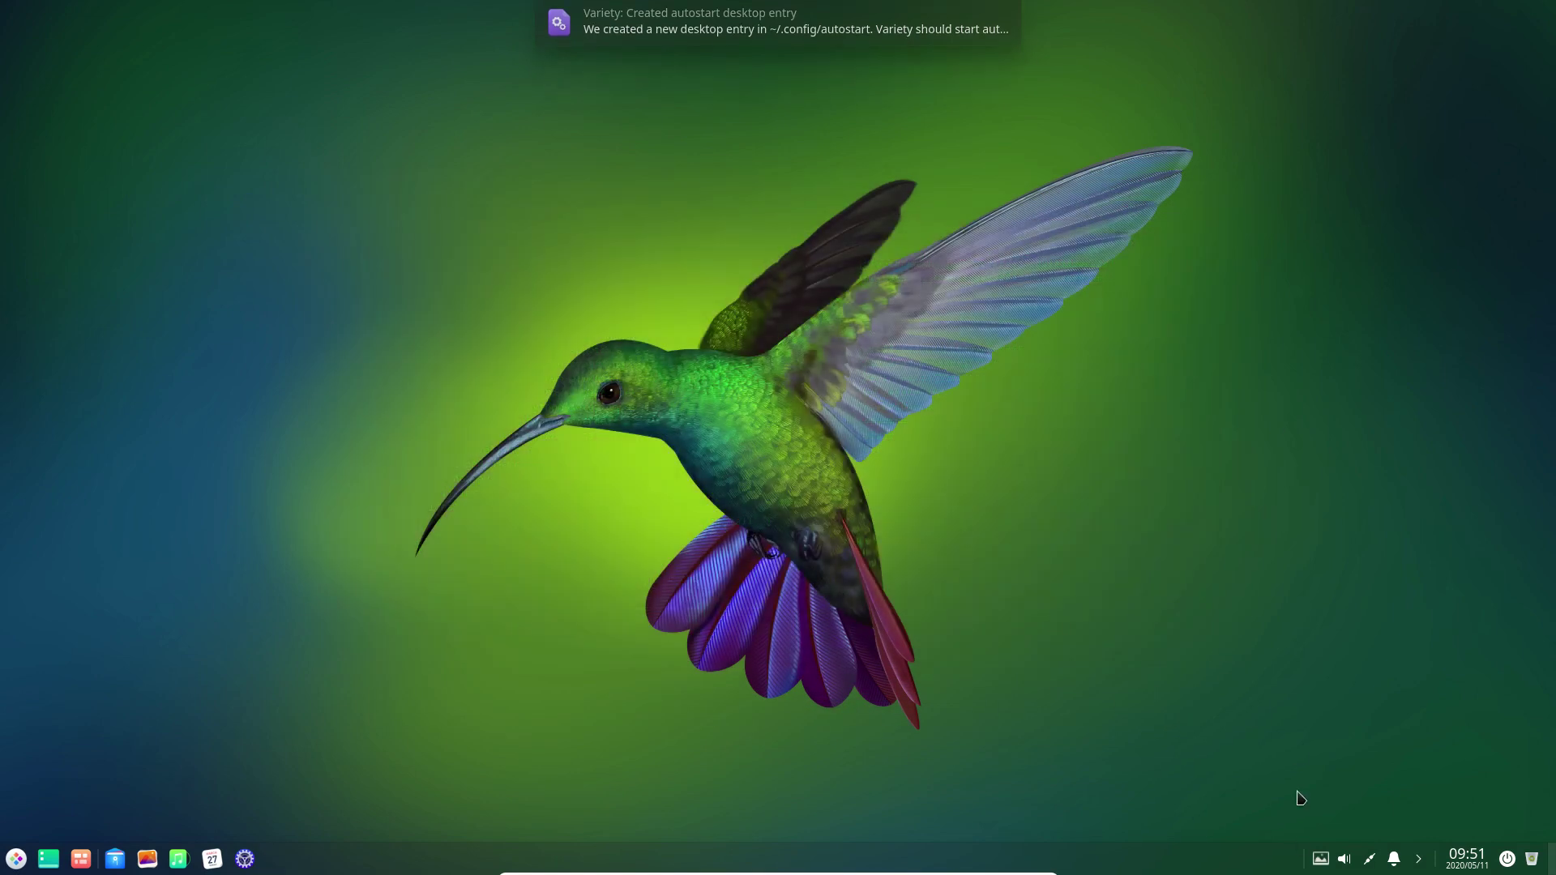
pyautogui.click(1321, 860)
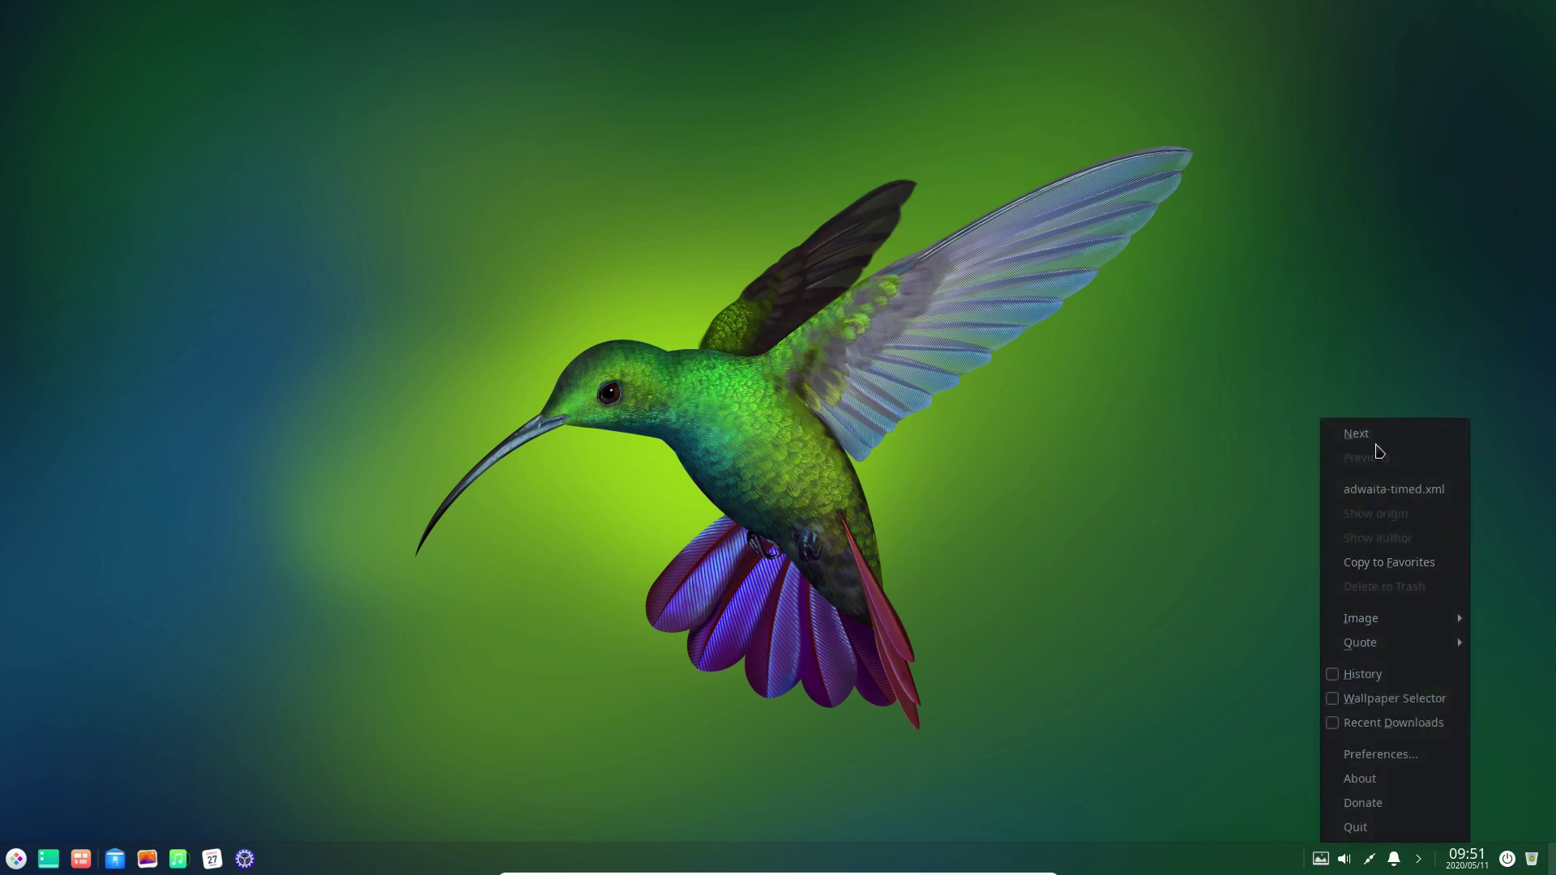
pyautogui.click(1370, 444)
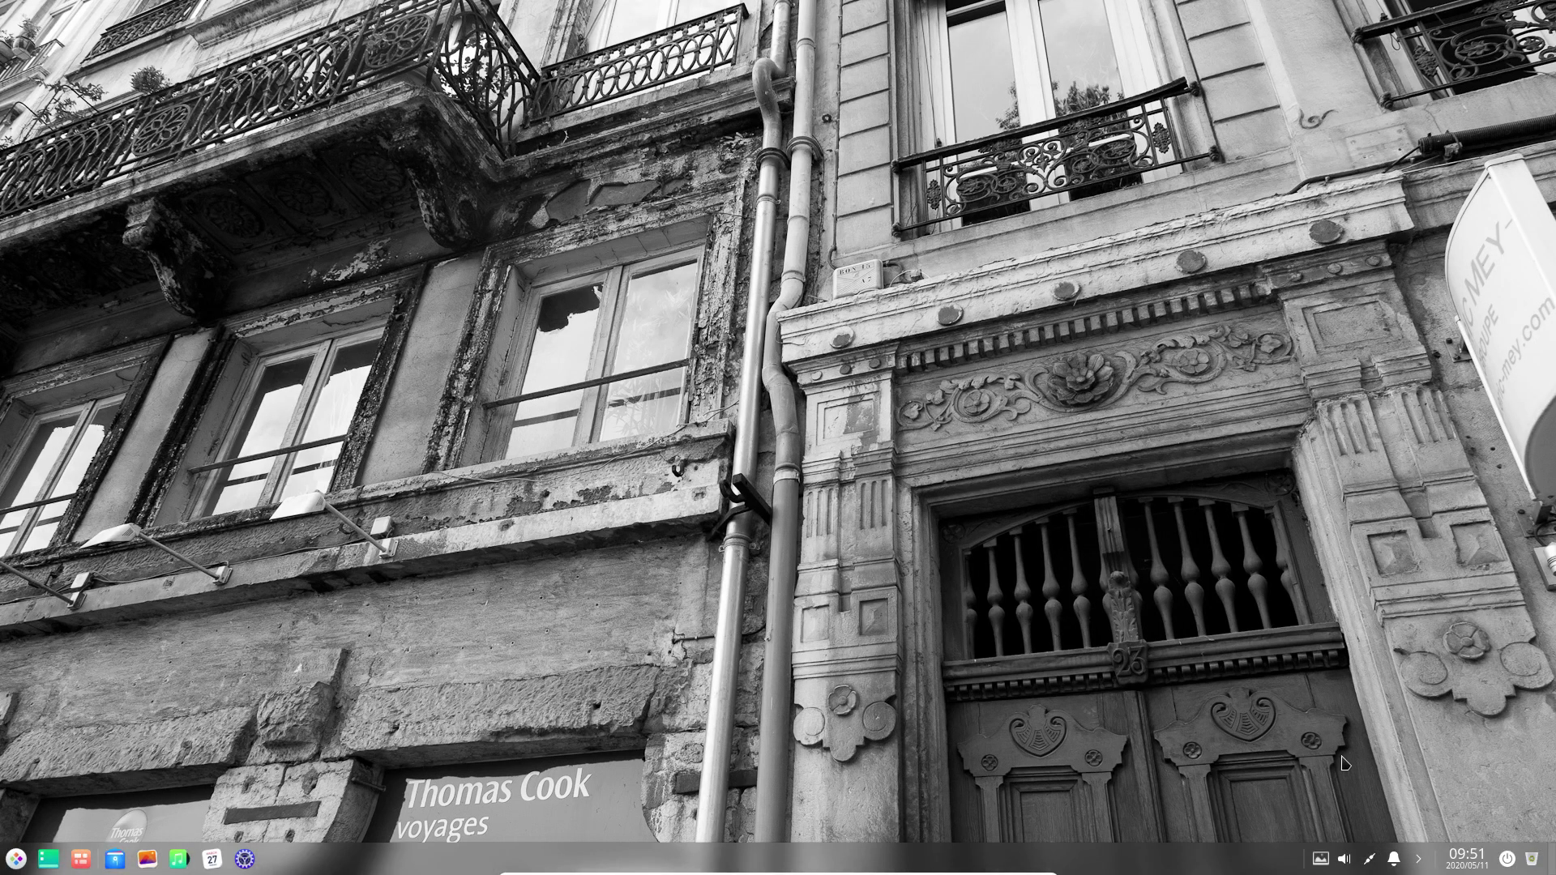
pyautogui.click(1321, 859)
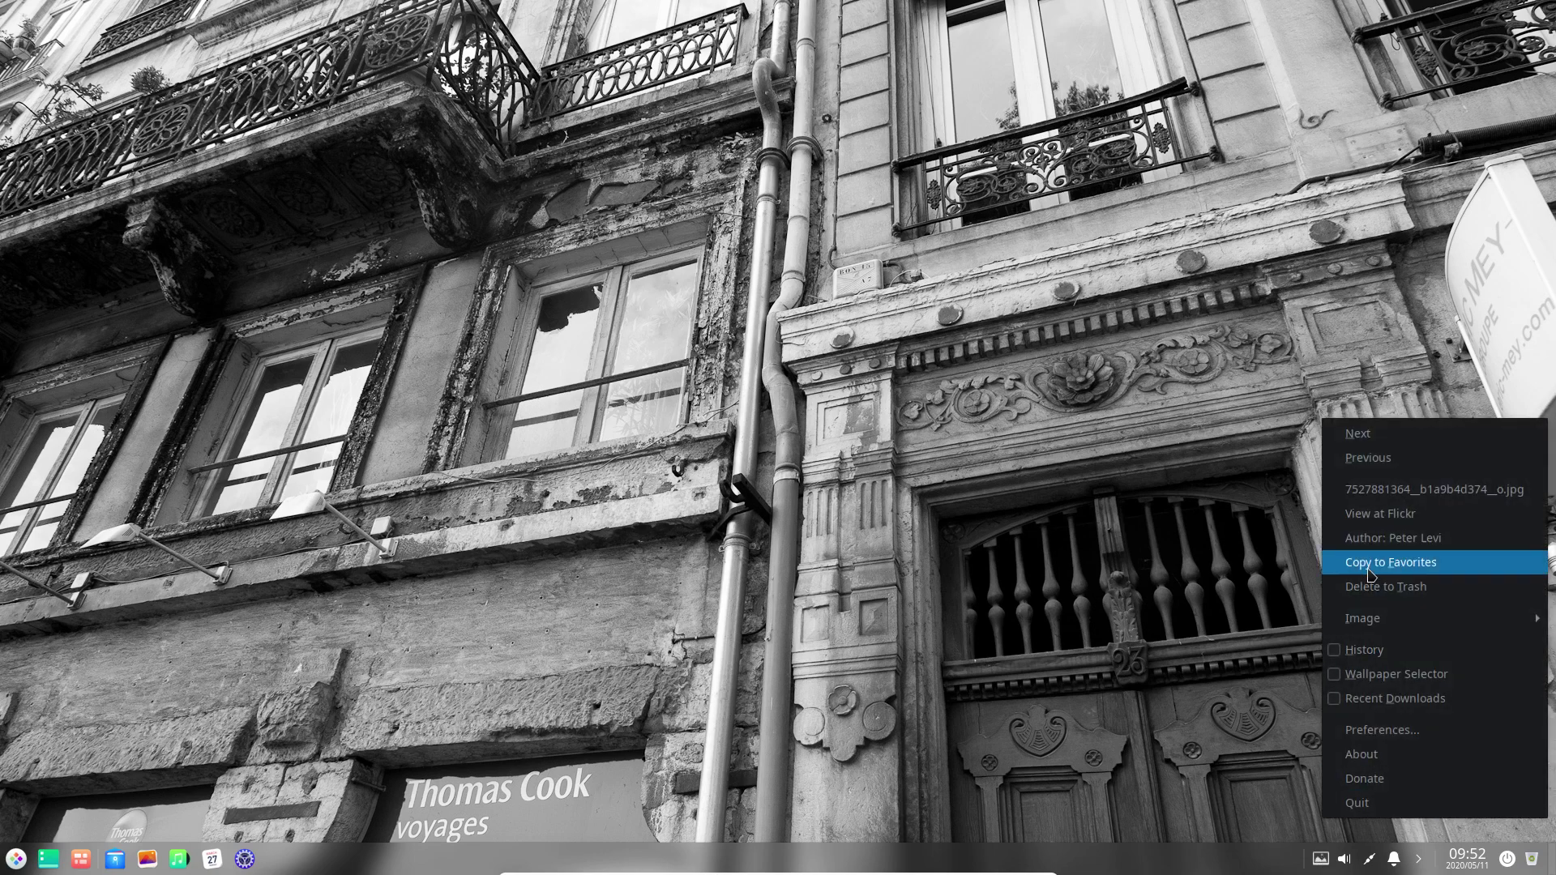
pyautogui.click(1383, 444)
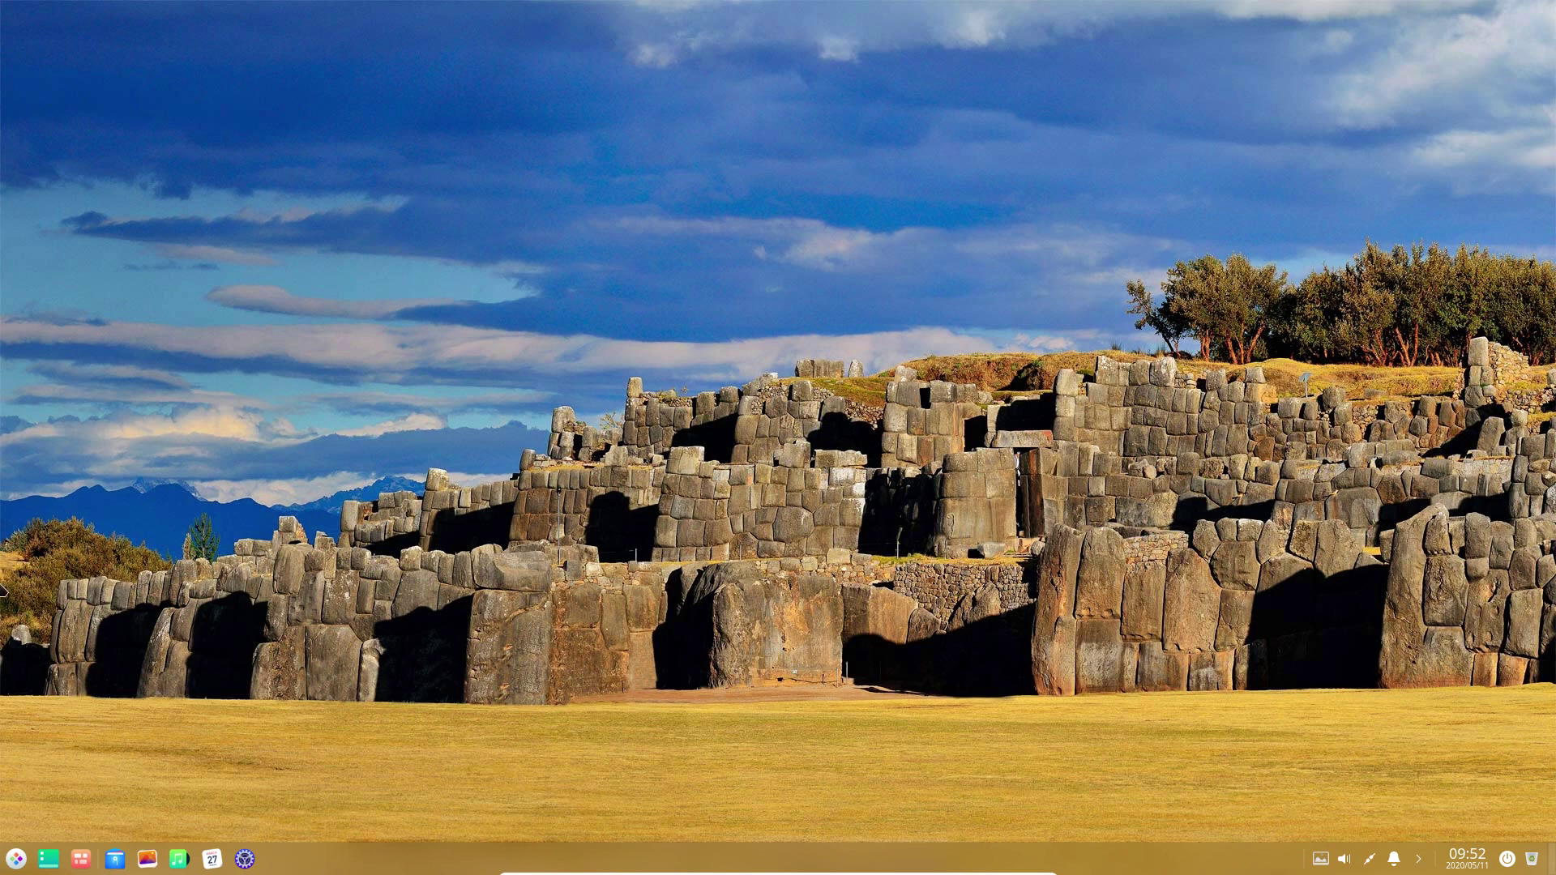
pyautogui.click(16, 860)
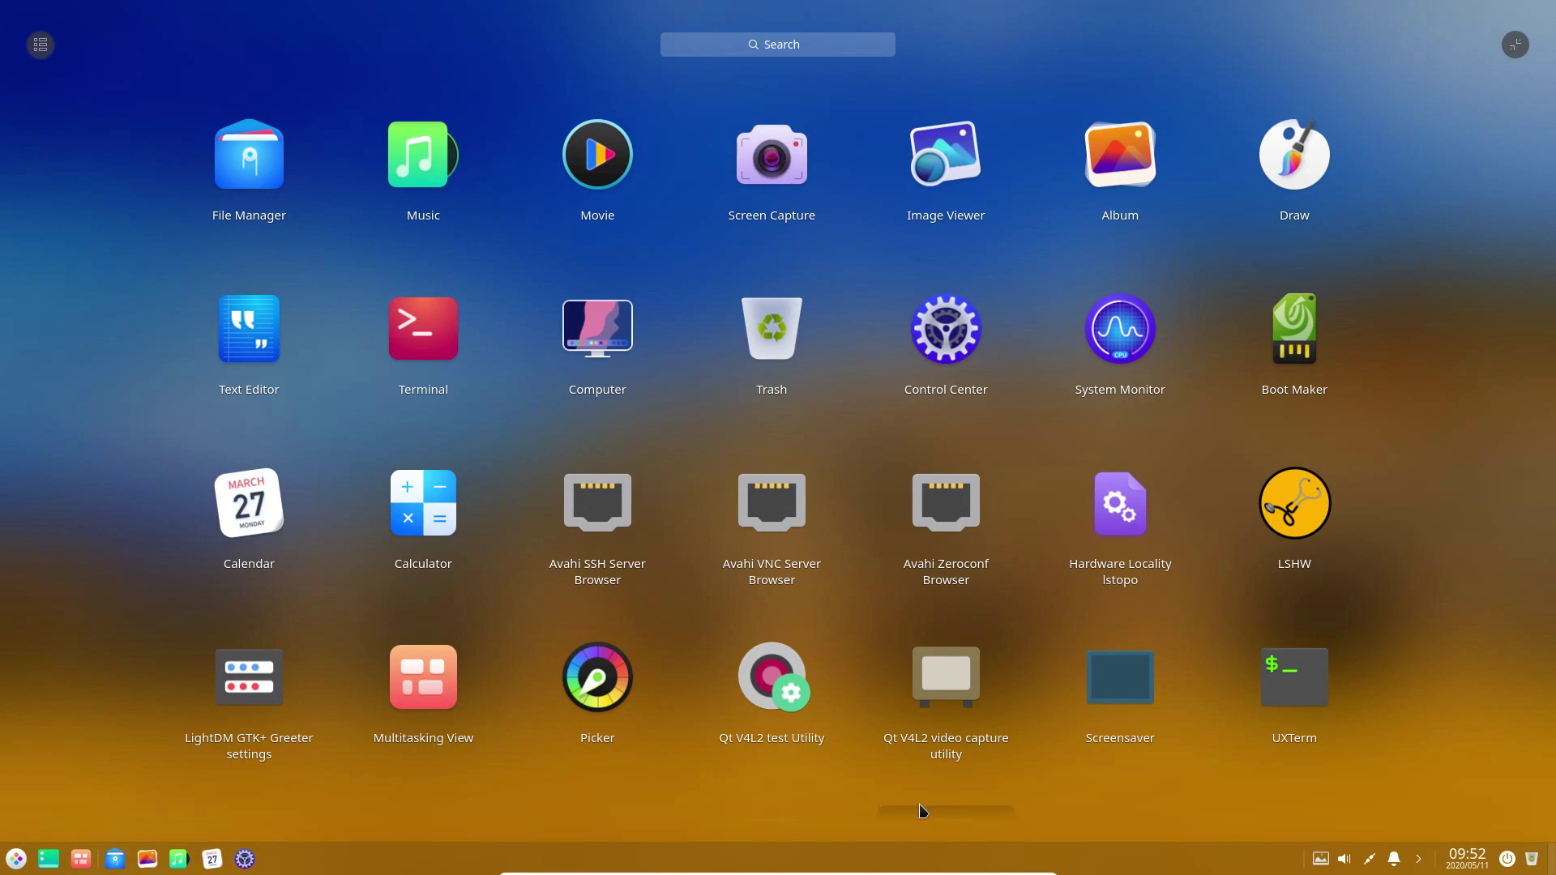
# Scroll the launcher grid to check Variety and Onboard, then close it back to the ruins desktop.
pyautogui.scroll(-1, 929, 804)
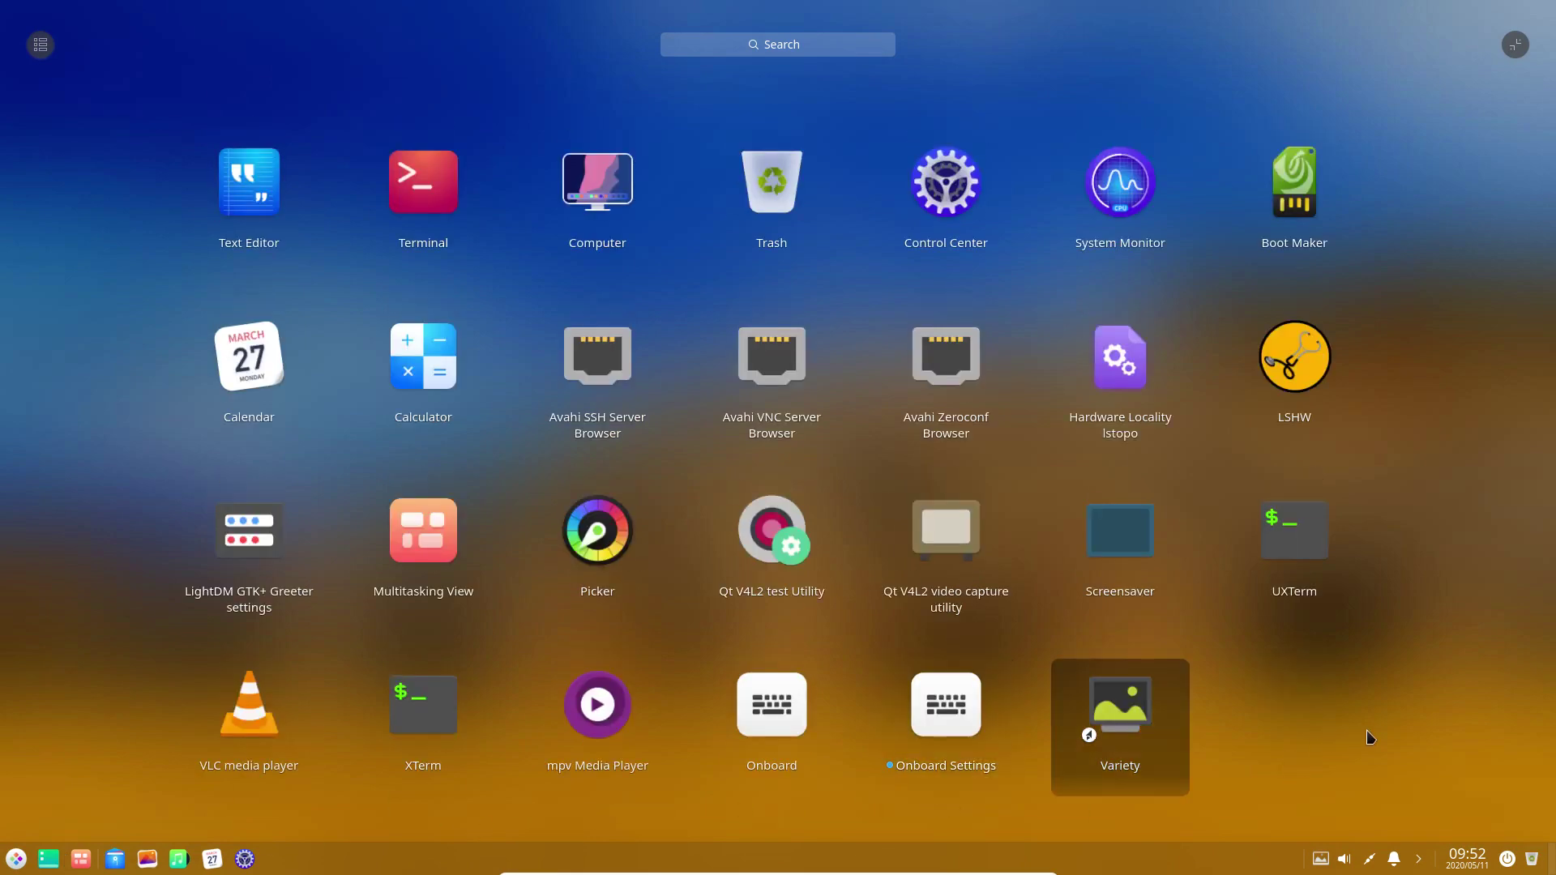
pyautogui.scroll(1, 1369, 737)
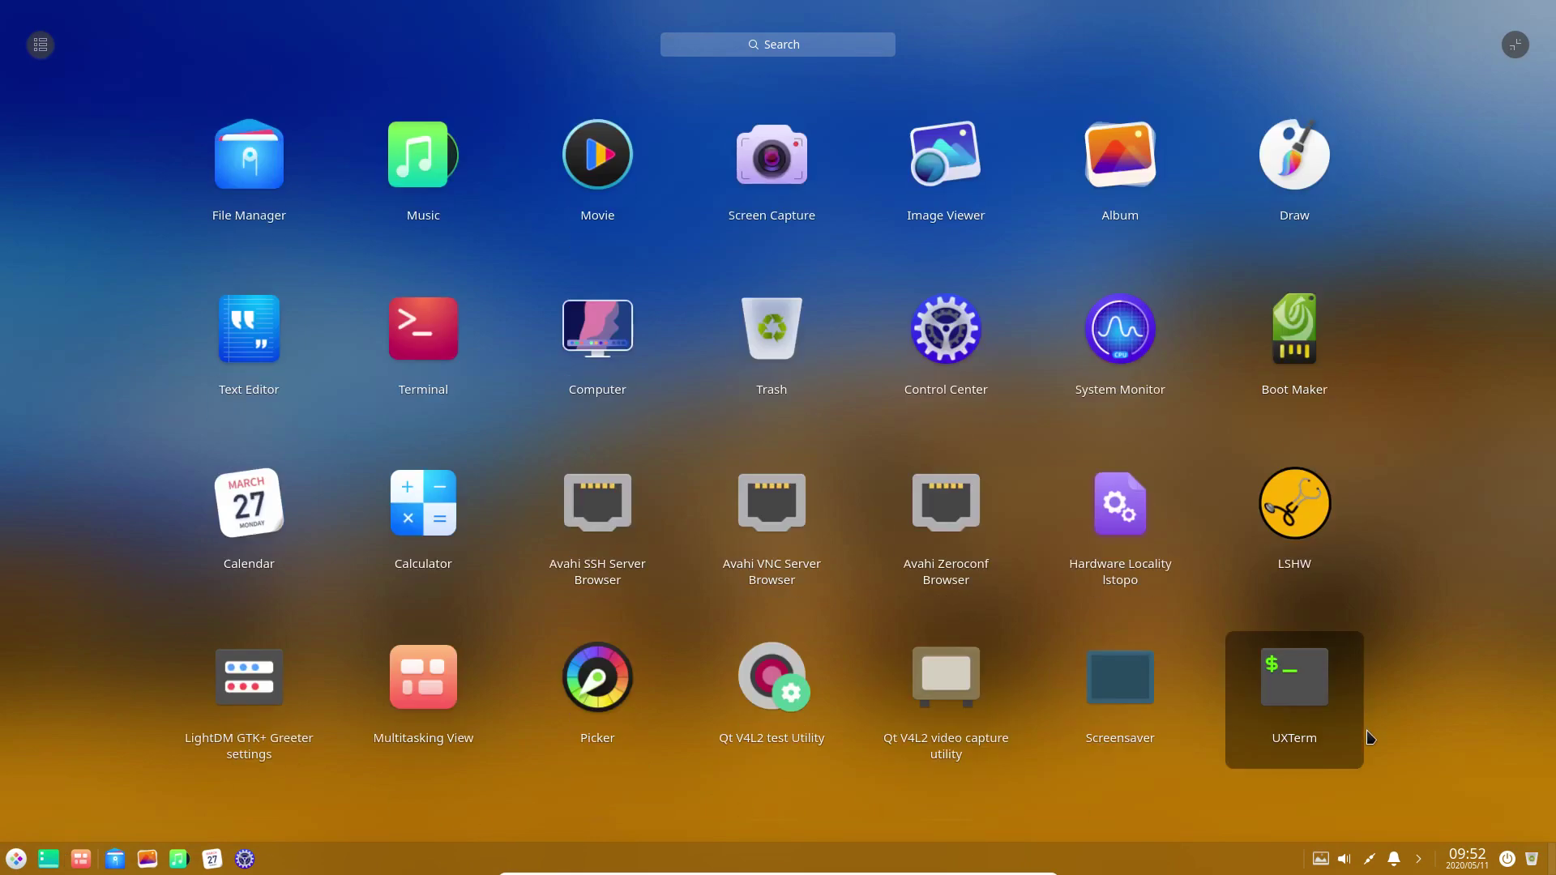
pyautogui.click(1459, 403)
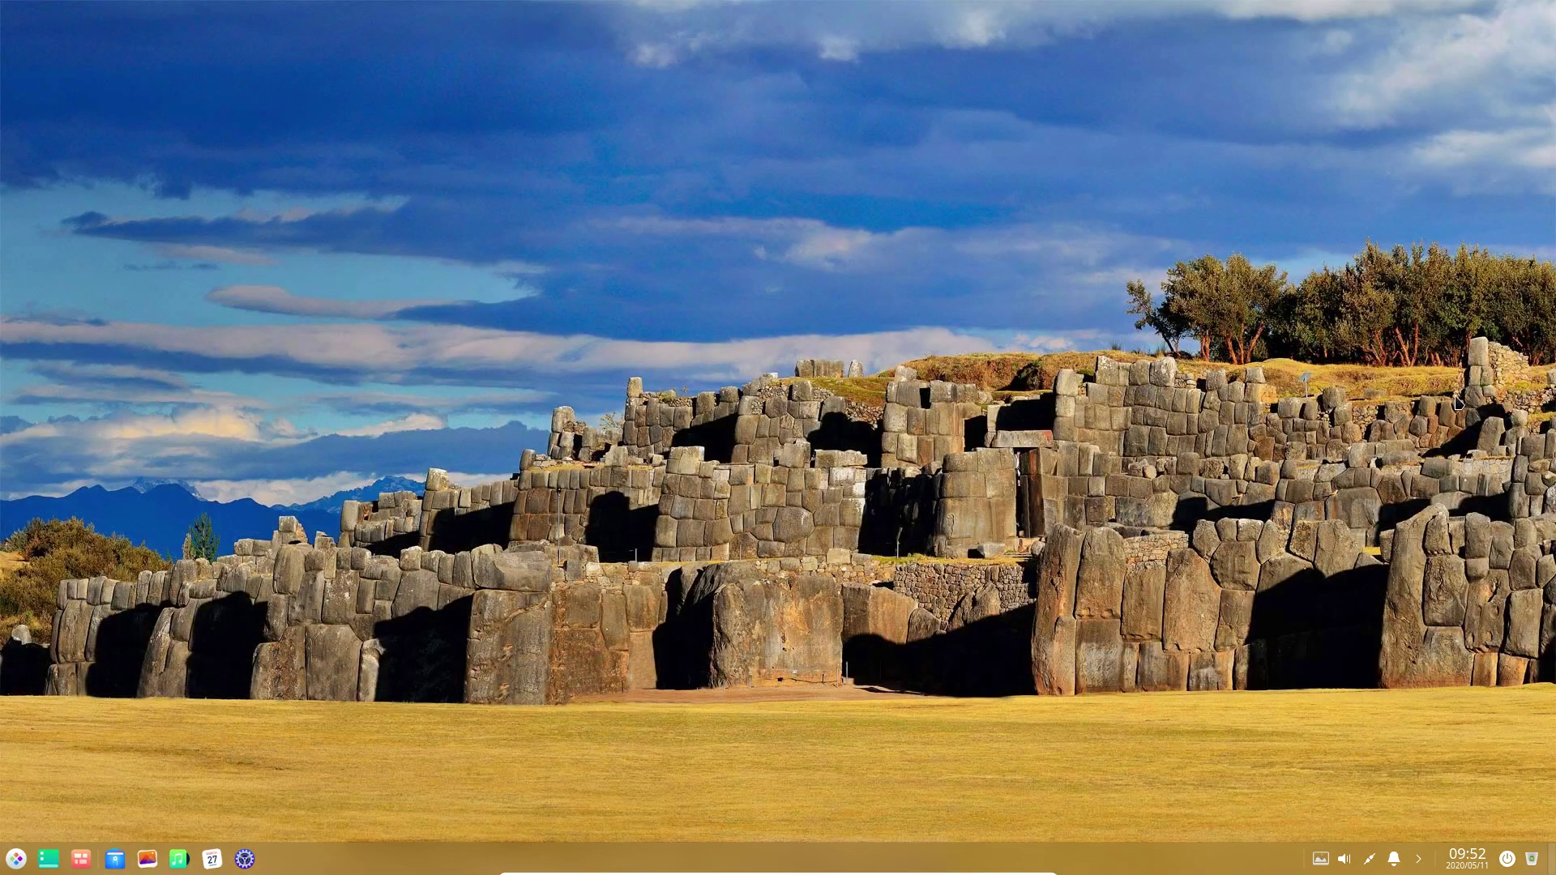